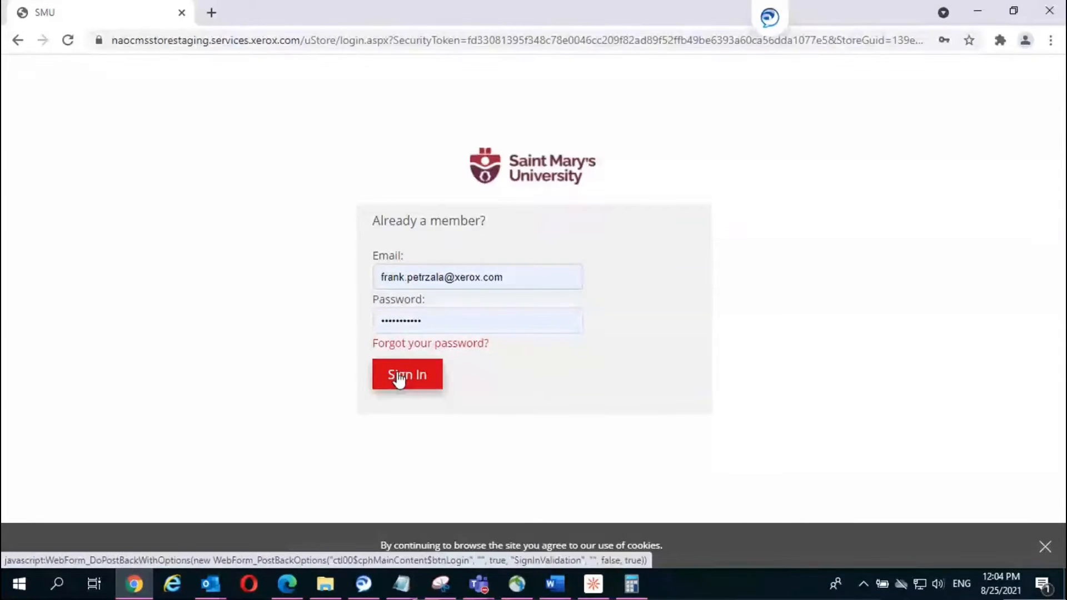
Step: Sign in to the Saint Mary's web-to-print portal with the account's email and password
{"action": "left_click", "coordinate": [397, 374]}
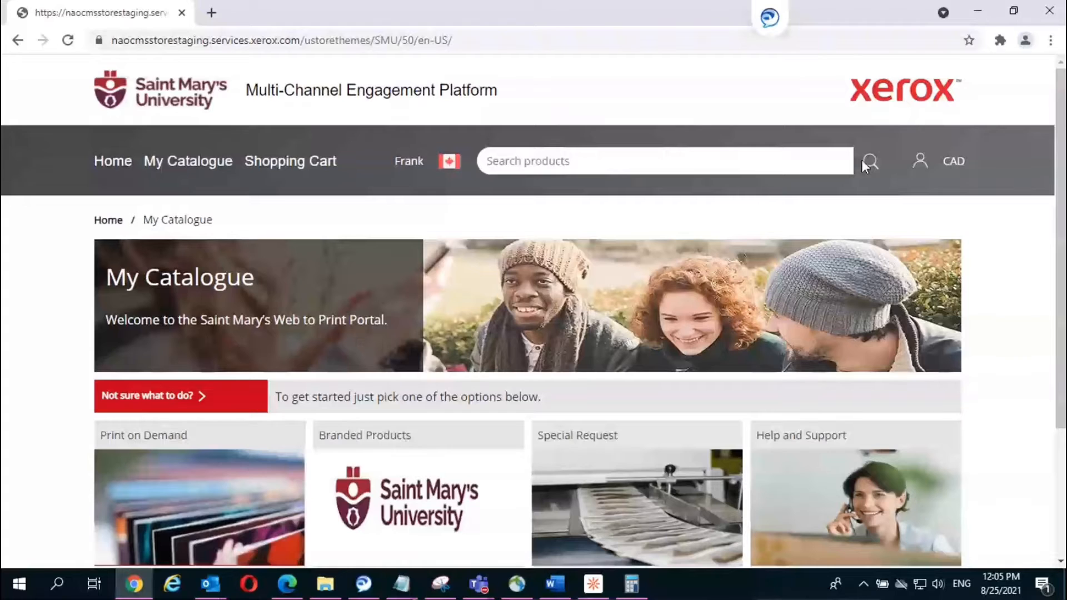
Step: Open the account's Addresses page listing the four saved shipping addresses
{"action": "left_click", "coordinate": [920, 164]}
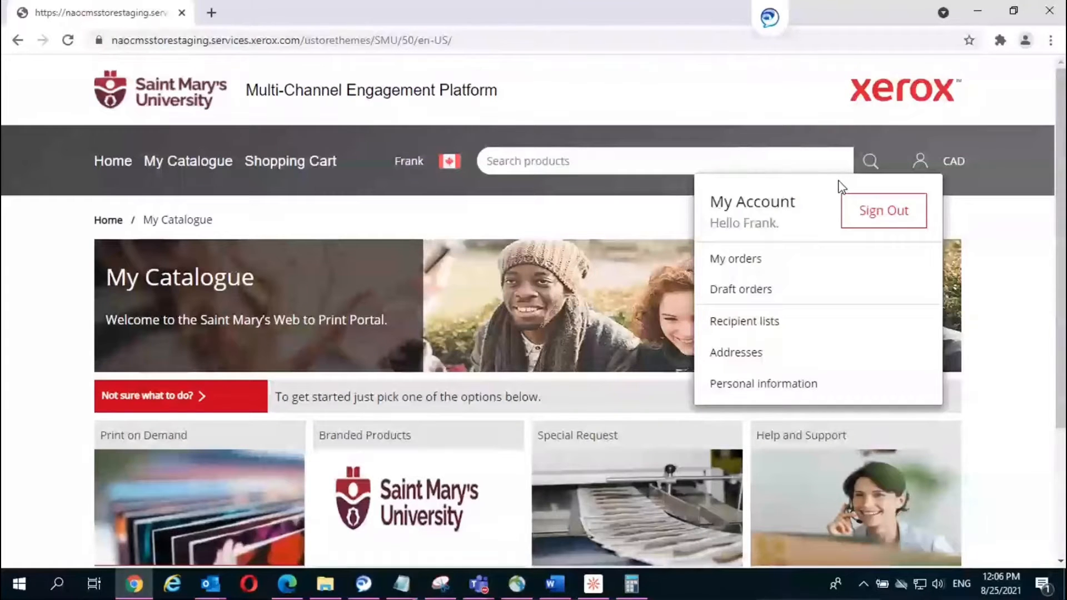
{"action": "left_click", "coordinate": [745, 356]}
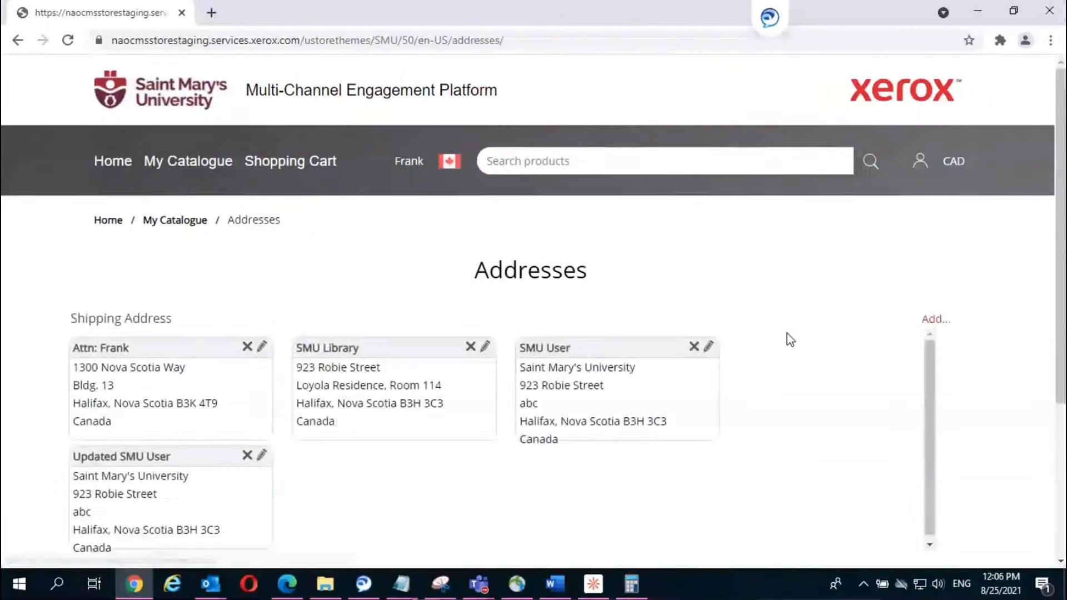
{"action": "scroll", "coordinate": [844, 327], "scroll_direction": "down", "scroll_amount": 2}
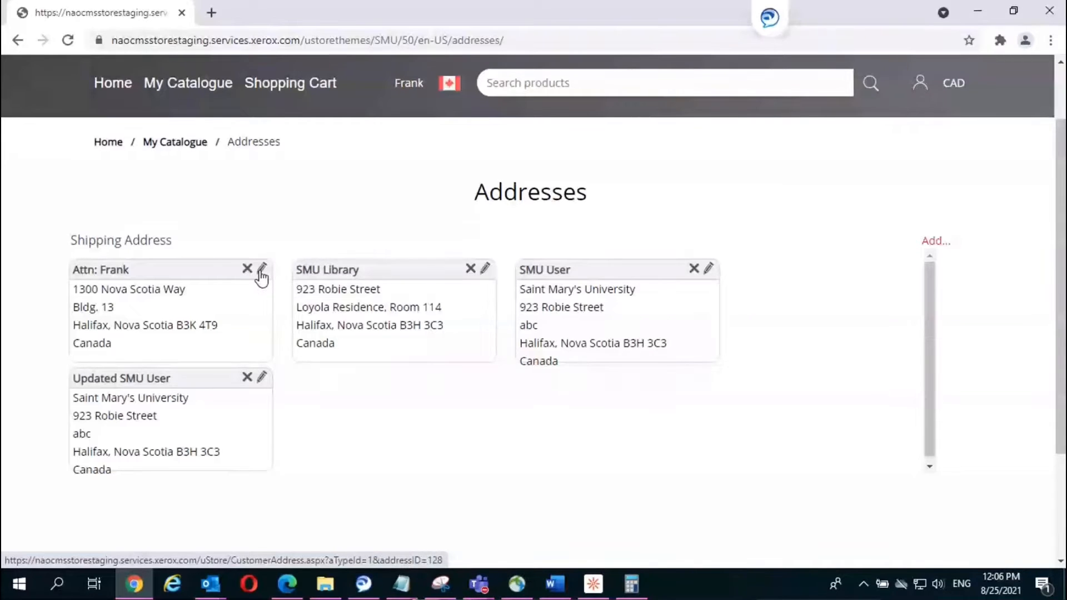
{"action": "left_click", "coordinate": [935, 242]}
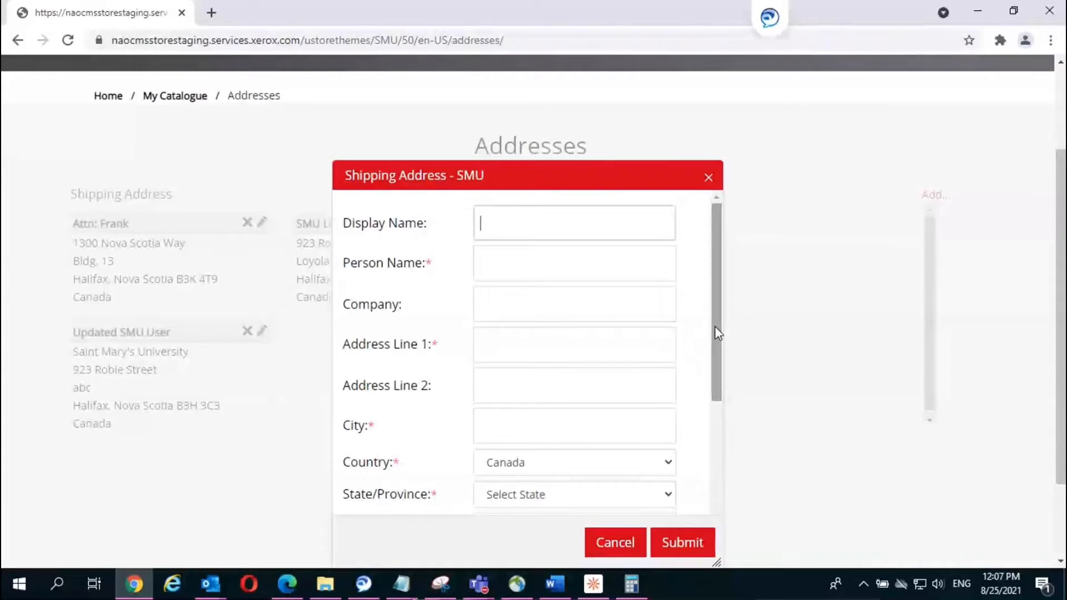
{"action": "left_click_drag", "start_coordinate": [714, 333], "coordinate": [714, 461]}
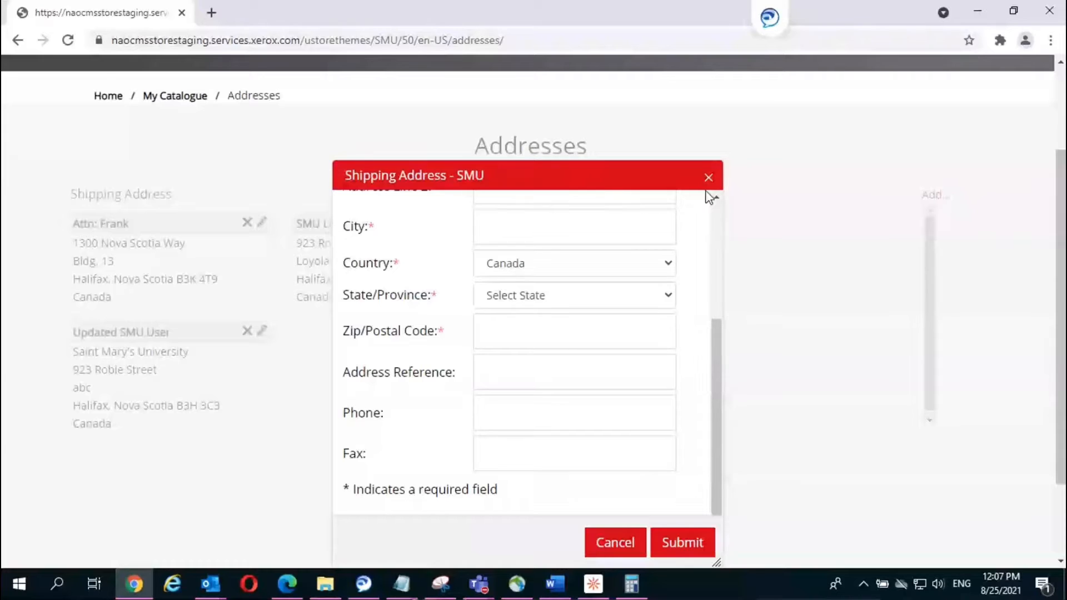
{"action": "left_click", "coordinate": [603, 546]}
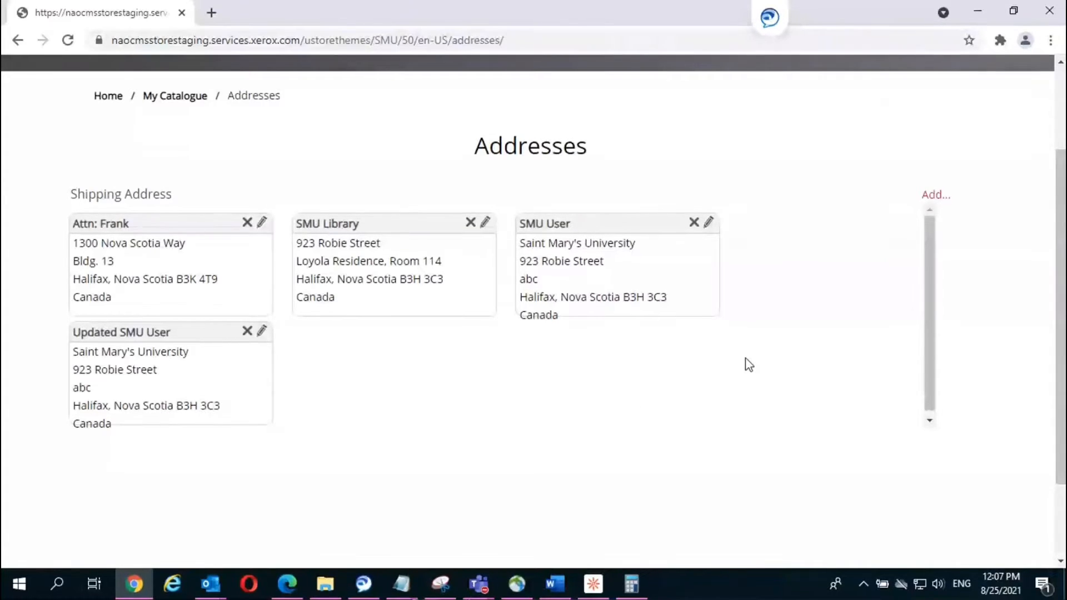
{"action": "scroll", "coordinate": [749, 365], "scroll_direction": "up", "scroll_amount": 3}
Step: Open the Personal Information page and scroll through the account details down to Update
{"action": "left_click", "coordinate": [919, 161]}
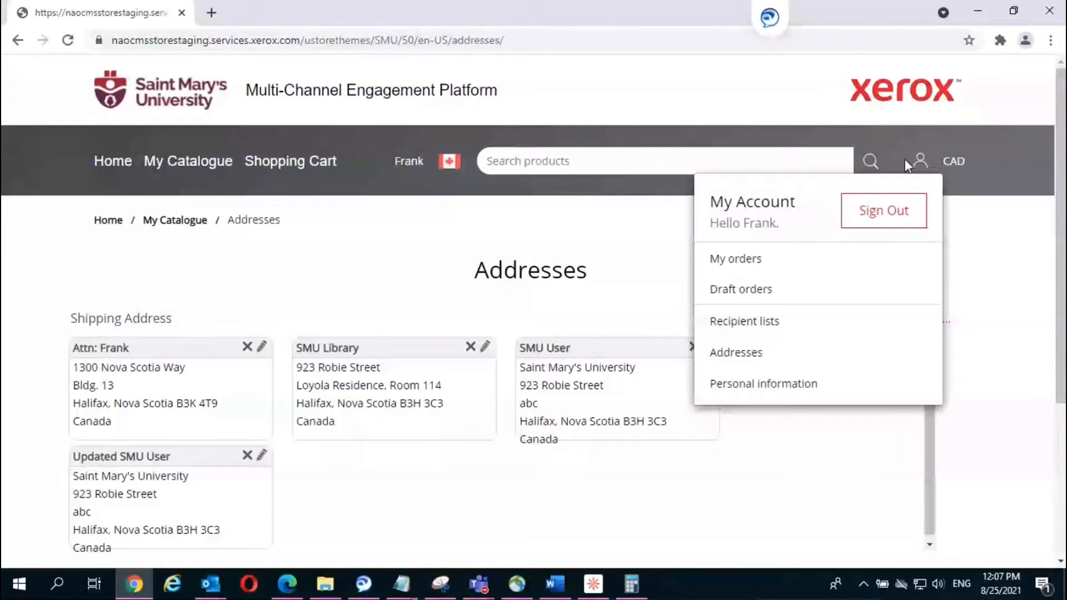
{"action": "left_click", "coordinate": [763, 383]}
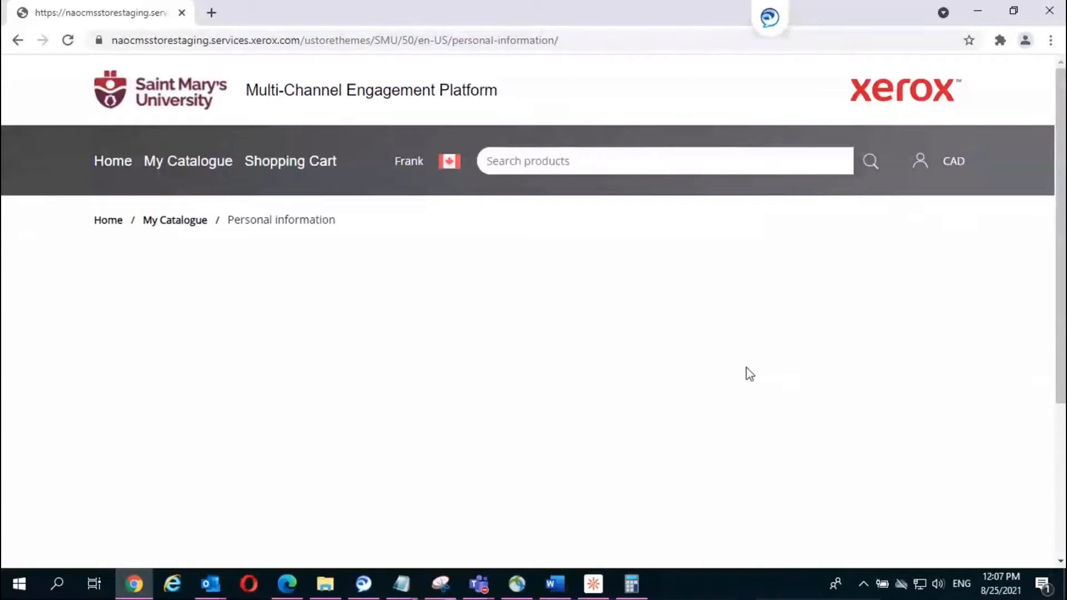
{"action": "scroll", "coordinate": [749, 373], "scroll_direction": "down", "scroll_amount": 1}
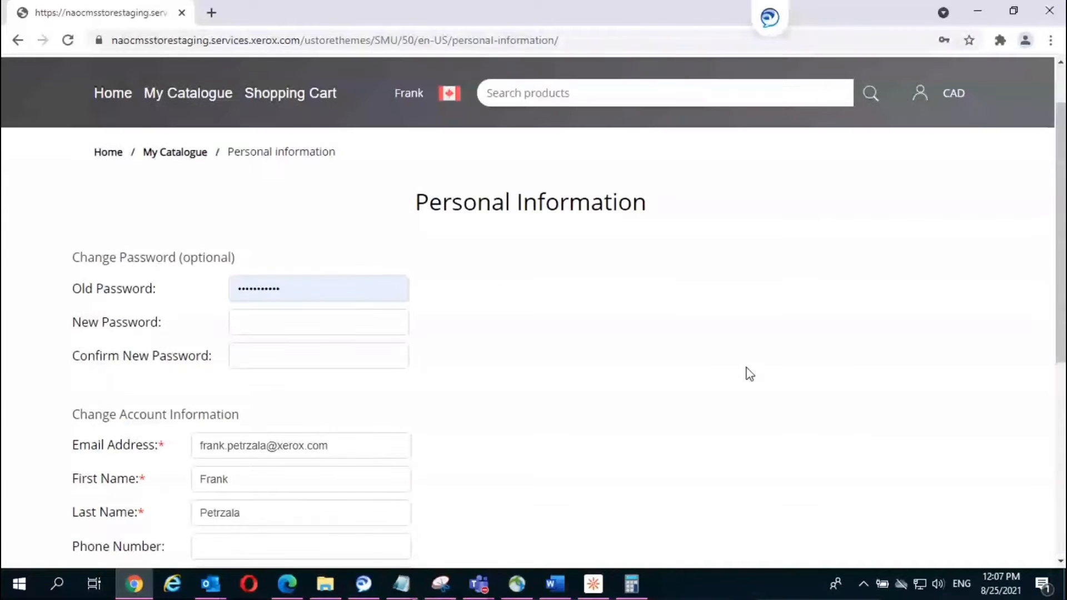
{"action": "scroll", "coordinate": [749, 373], "scroll_direction": "down", "scroll_amount": 1}
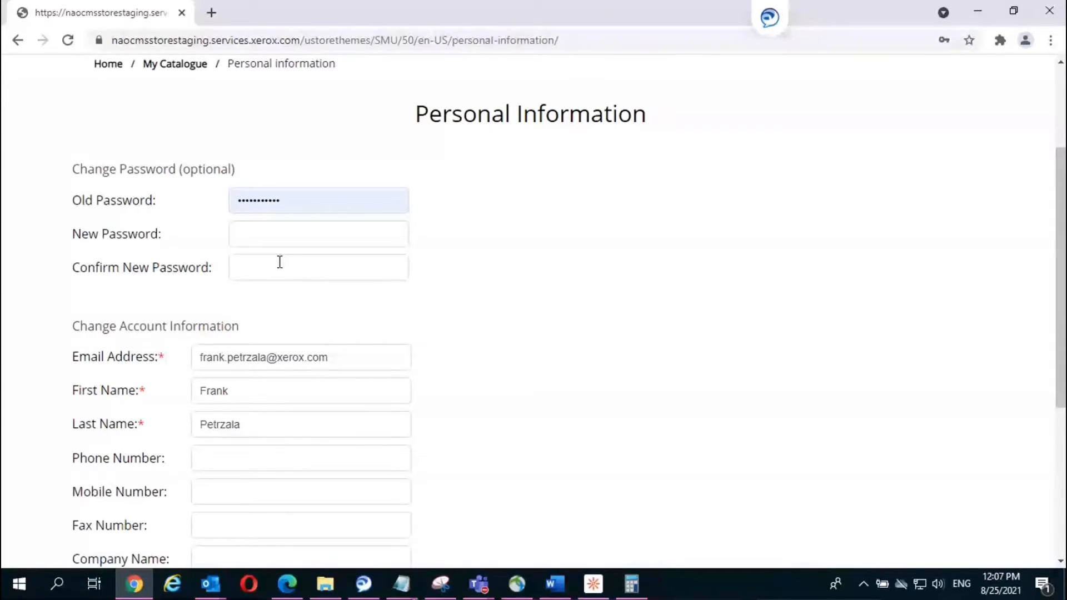
{"action": "scroll", "coordinate": [422, 276], "scroll_direction": "down", "scroll_amount": 1}
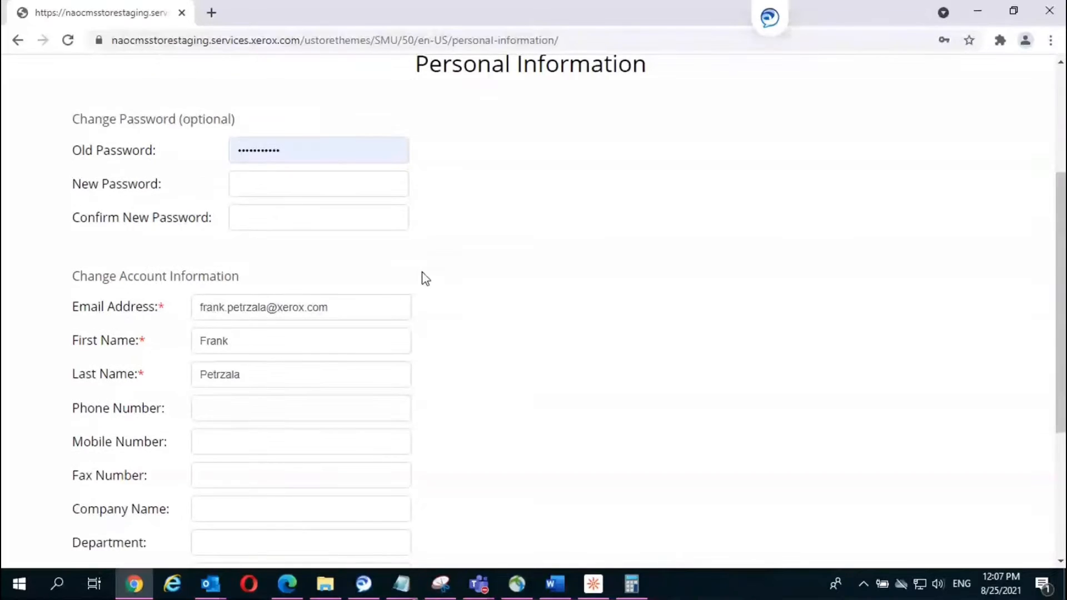
{"action": "scroll", "coordinate": [426, 277], "scroll_direction": "down", "scroll_amount": 2}
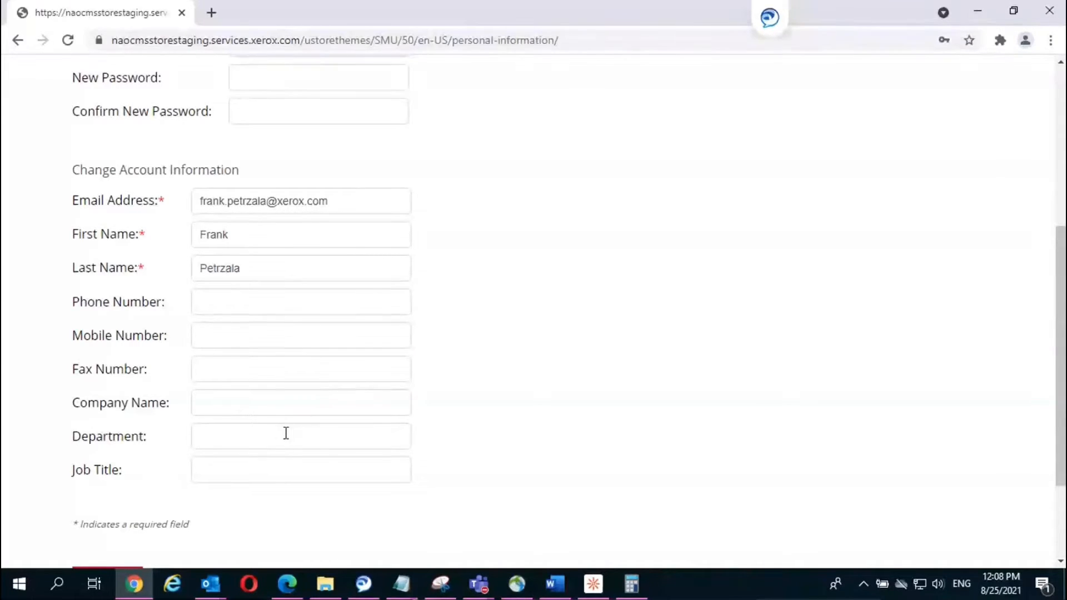
{"action": "scroll", "coordinate": [578, 448], "scroll_direction": "down", "scroll_amount": 2}
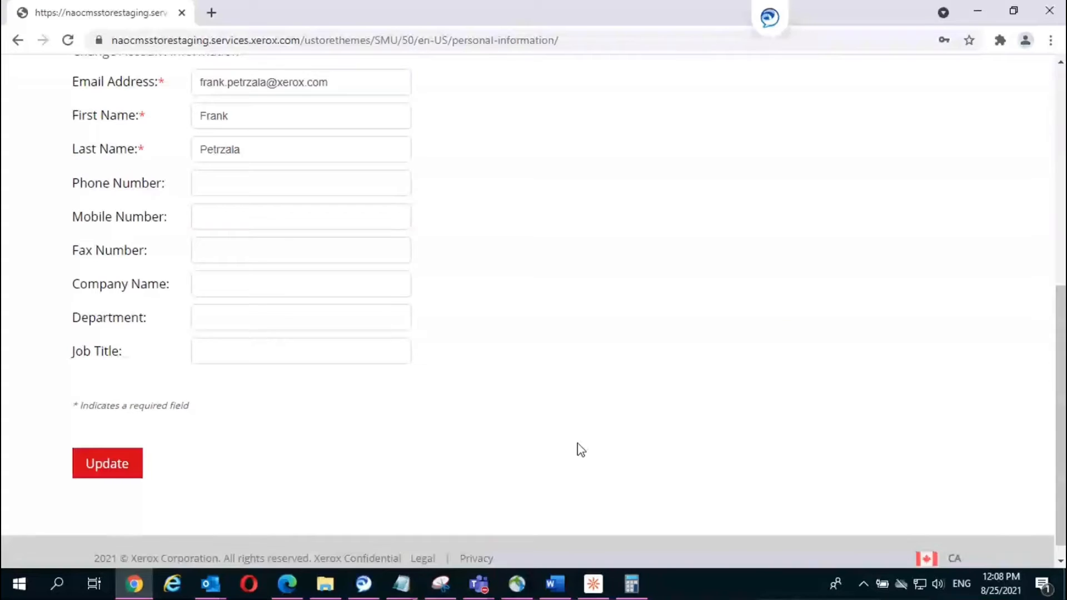
{"action": "scroll", "coordinate": [577, 445], "scroll_direction": "down", "scroll_amount": 1}
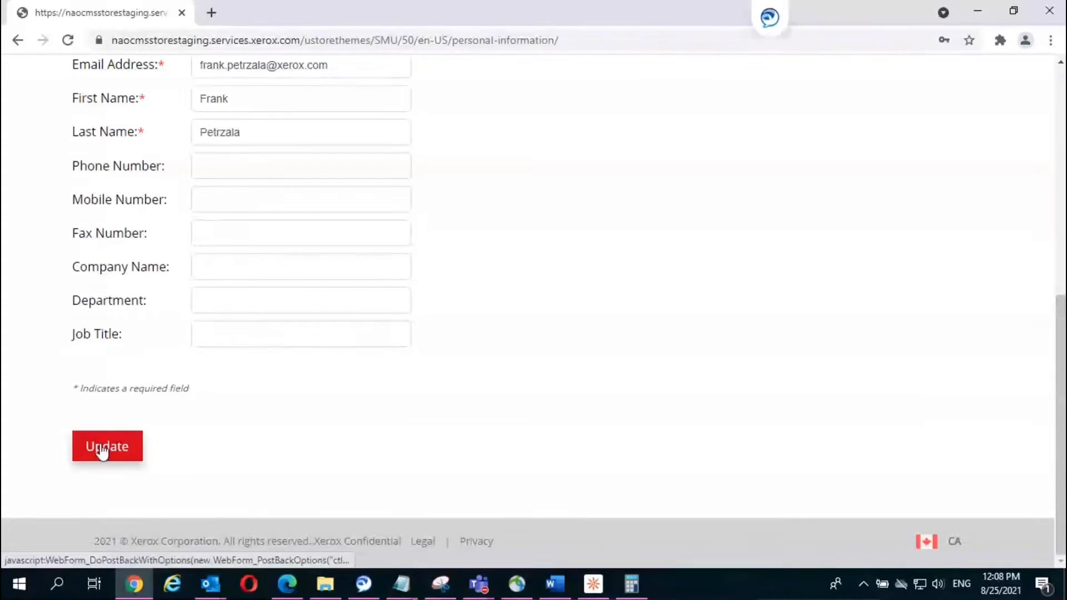
{"action": "scroll", "coordinate": [578, 394], "scroll_direction": "up", "scroll_amount": 4}
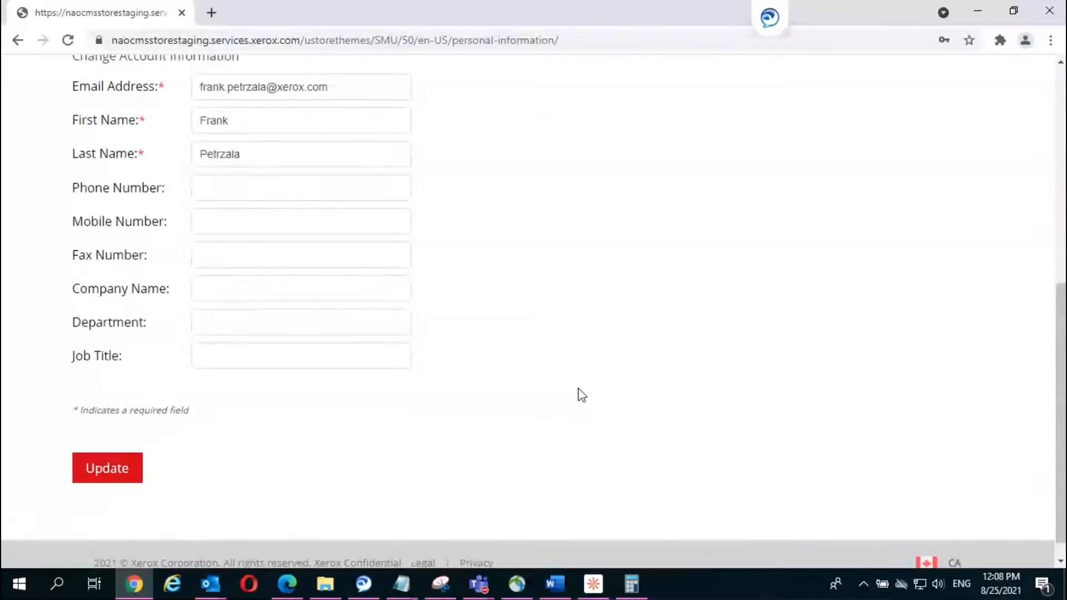
{"action": "scroll", "coordinate": [578, 393], "scroll_direction": "up", "scroll_amount": 4}
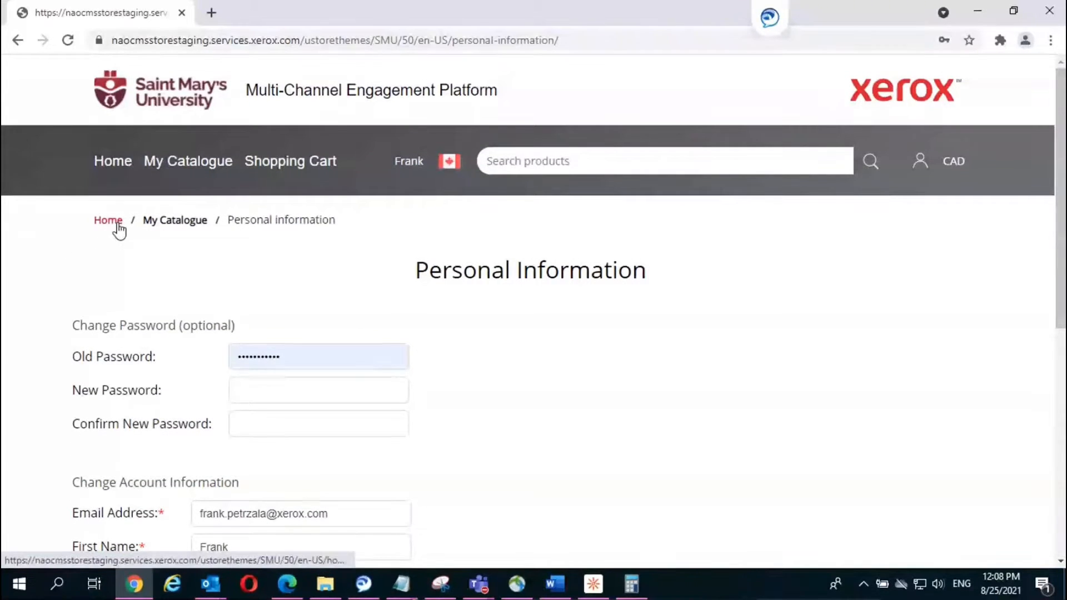
Step: Return Home and scroll to the Print on Demand, Branded Products, Special Request and Help tiles
{"action": "left_click", "coordinate": [173, 221]}
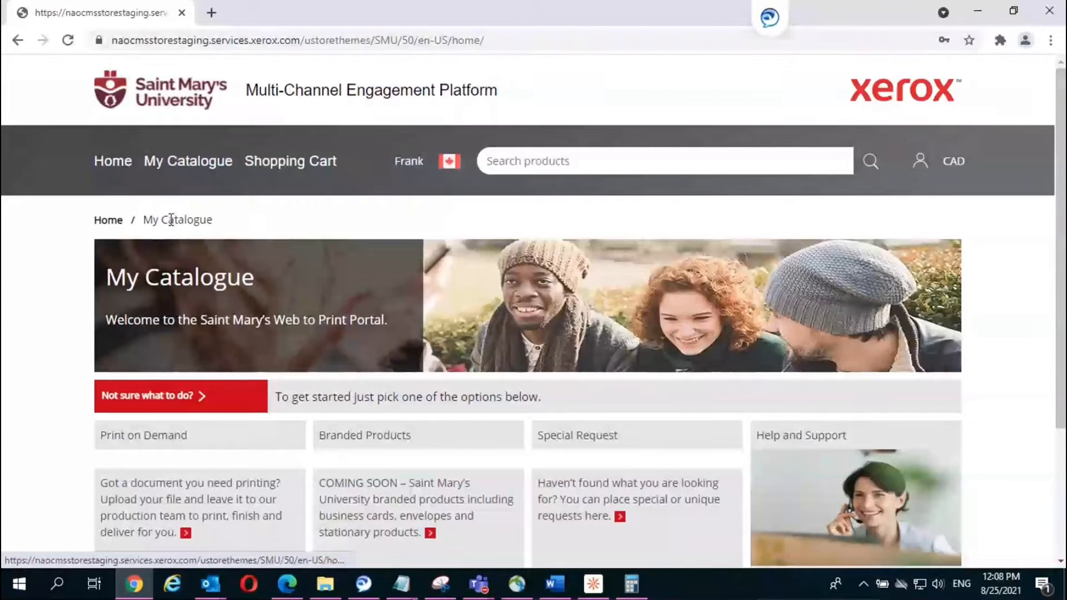
{"action": "scroll", "coordinate": [550, 340], "scroll_direction": "down", "scroll_amount": 3}
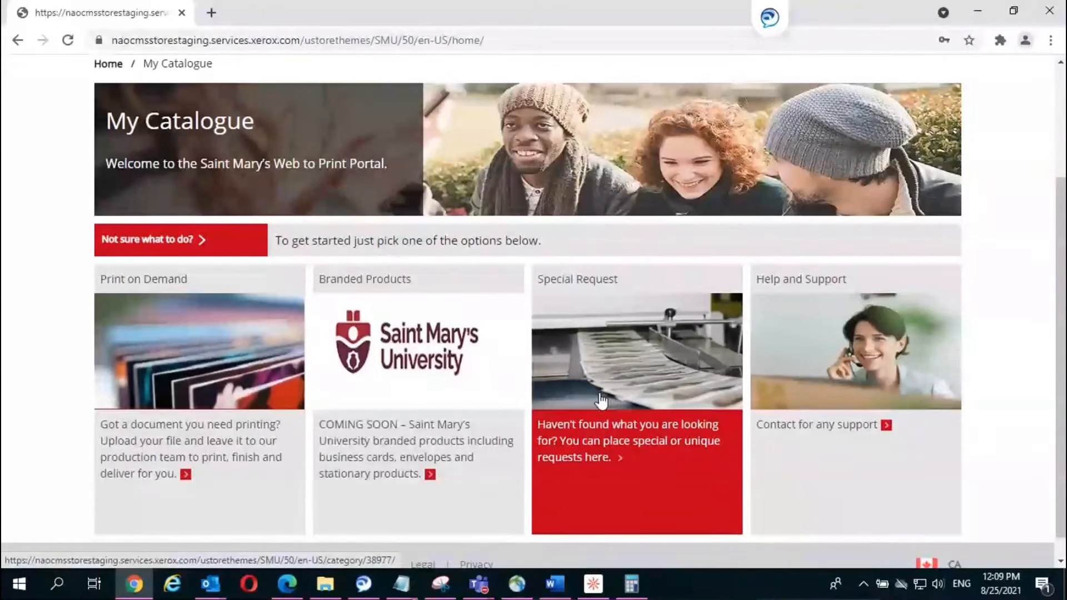
{"action": "left_click", "coordinate": [826, 375]}
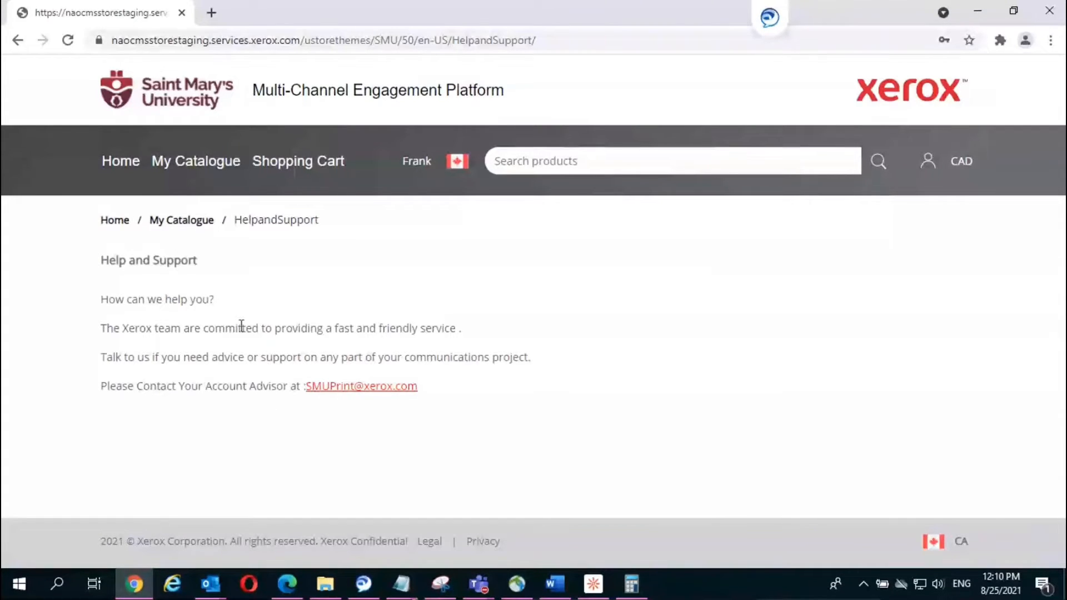
{"action": "left_click", "coordinate": [175, 222]}
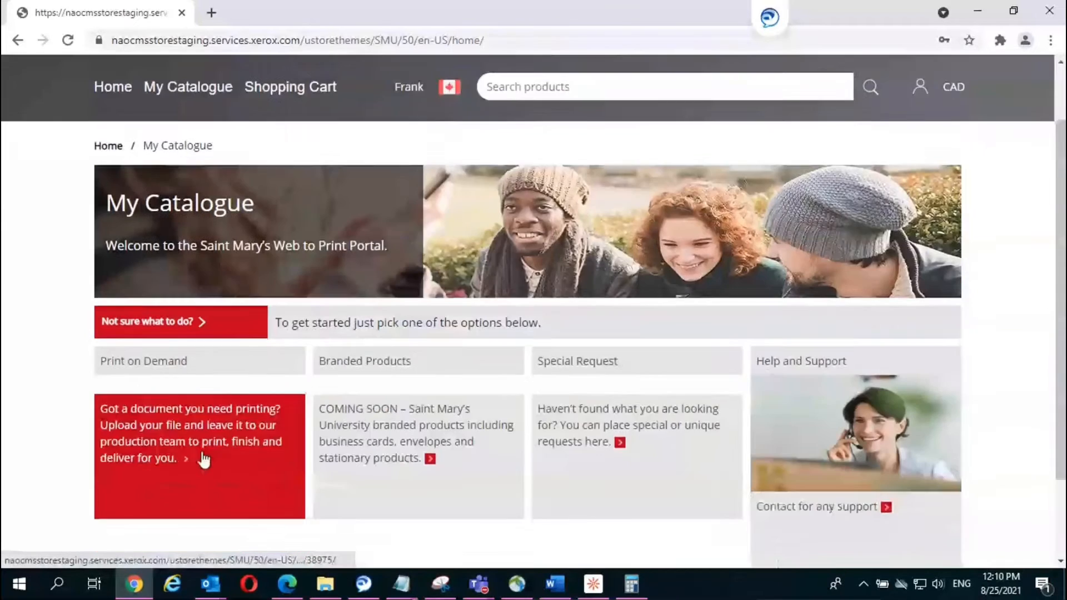
{"action": "scroll", "coordinate": [184, 357], "scroll_direction": "down", "scroll_amount": 3}
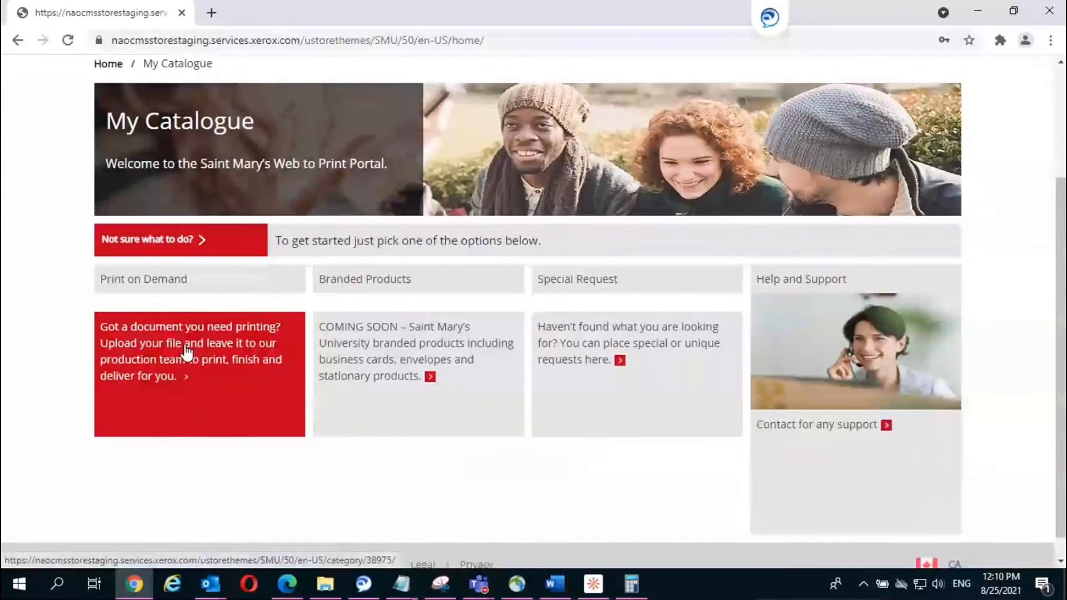
Step: Open Print on Demand to list the Copies 8.5x11, 8.5x14 and 11x17 products
{"action": "left_click", "coordinate": [185, 346]}
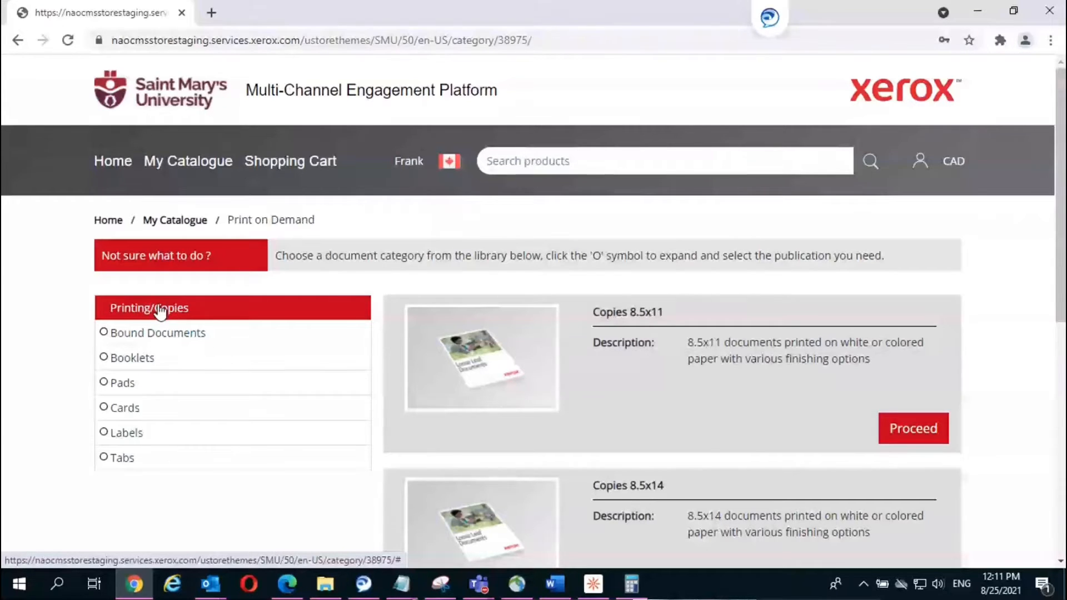
{"action": "scroll", "coordinate": [719, 295], "scroll_direction": "down", "scroll_amount": 7}
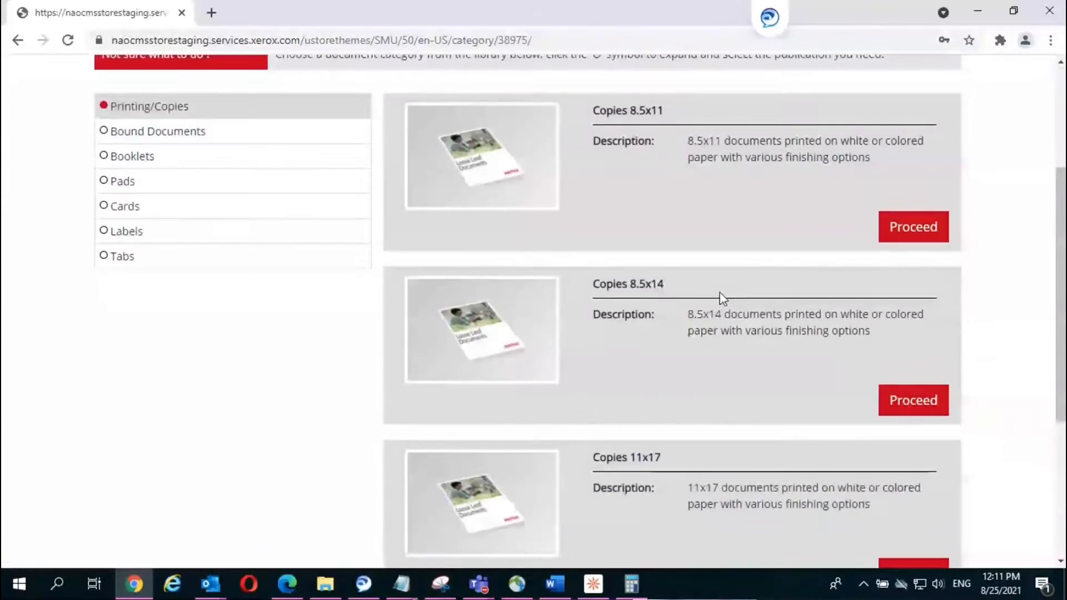
{"action": "scroll", "coordinate": [721, 293], "scroll_direction": "up", "scroll_amount": 7}
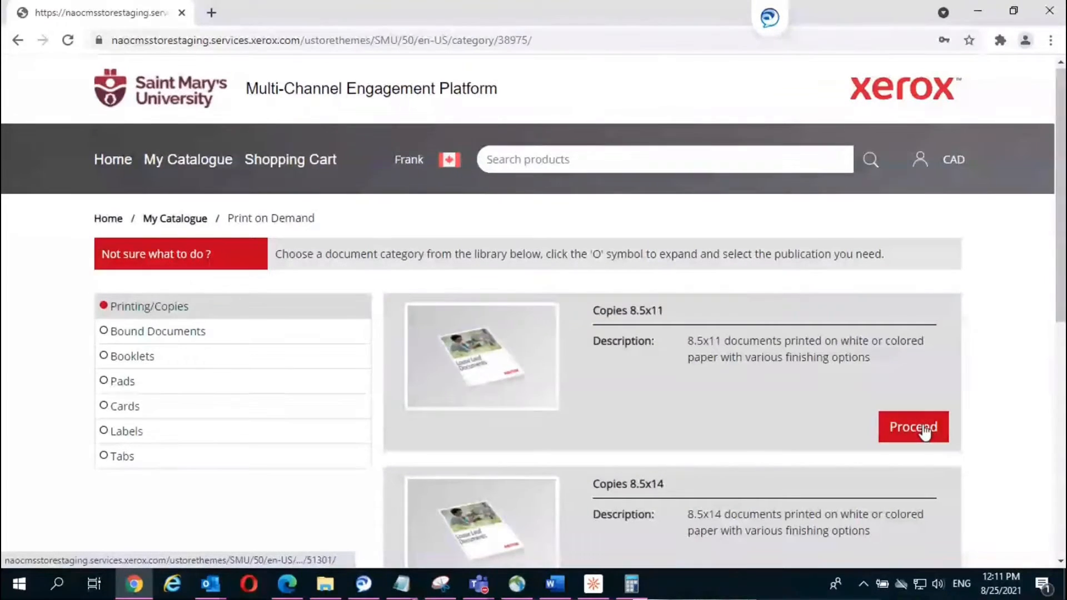
Step: Proceed with Copies 8.5x11 to its file-submission page with an empty Document Builder
{"action": "left_click", "coordinate": [924, 432]}
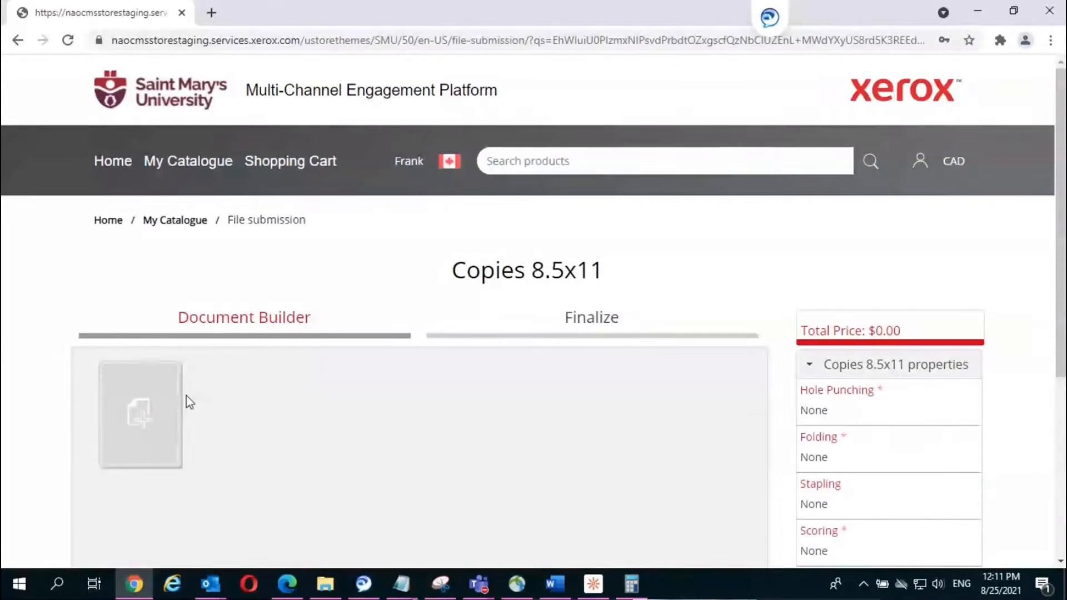
{"action": "scroll", "coordinate": [189, 399], "scroll_direction": "down", "scroll_amount": 1}
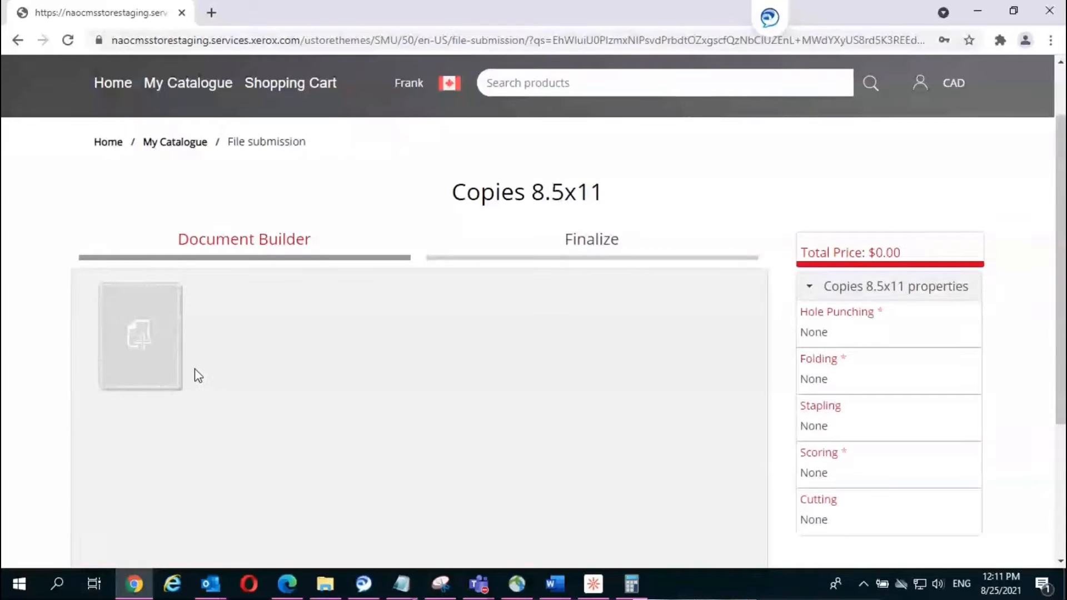
{"action": "left_click", "coordinate": [147, 349]}
{"action": "scroll", "coordinate": [945, 312], "scroll_direction": "down", "scroll_amount": 1}
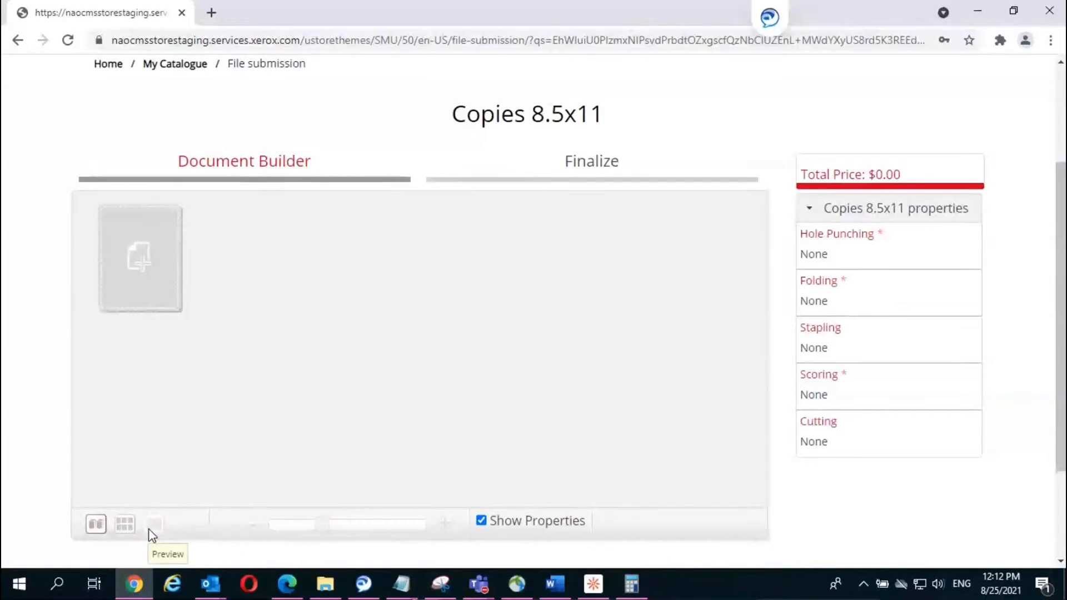
Step: Choose Local File upload and browse to the computer's sample files folder
{"action": "left_click", "coordinate": [145, 268]}
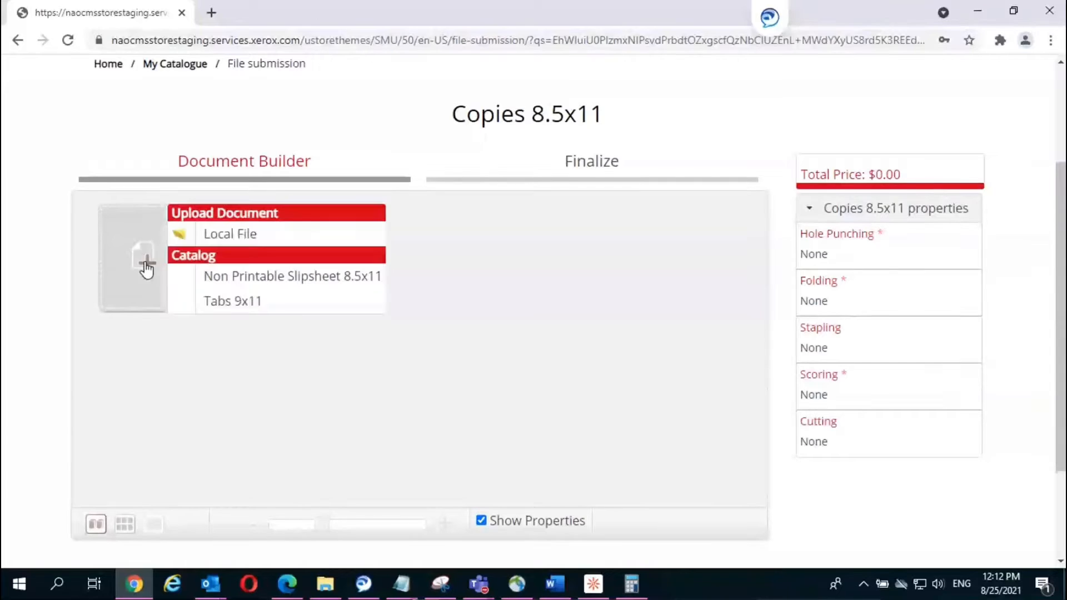
{"action": "left_click", "coordinate": [232, 240]}
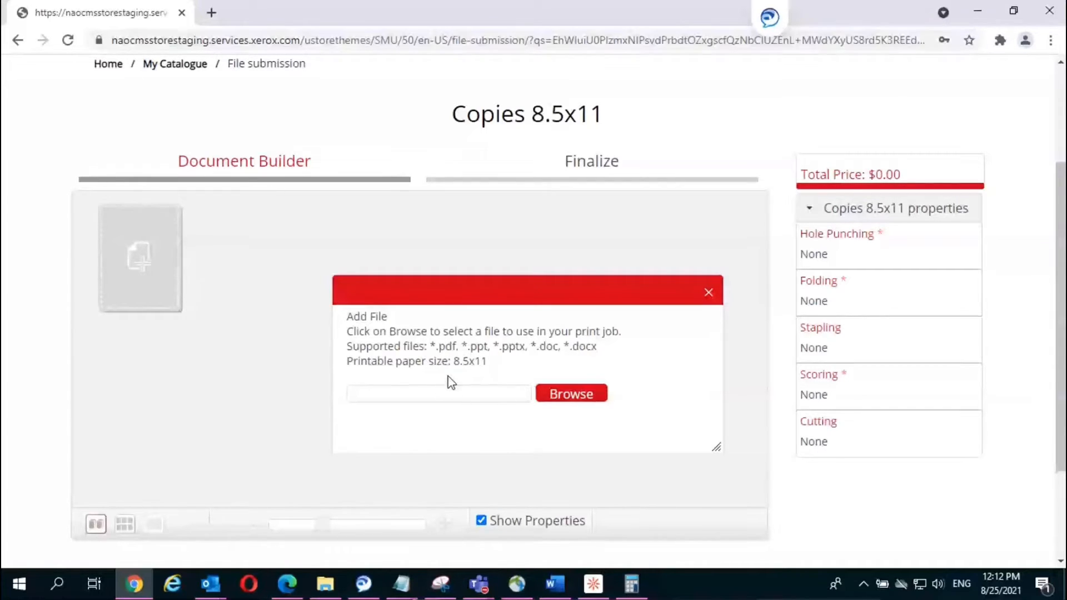
{"action": "left_click", "coordinate": [570, 395]}
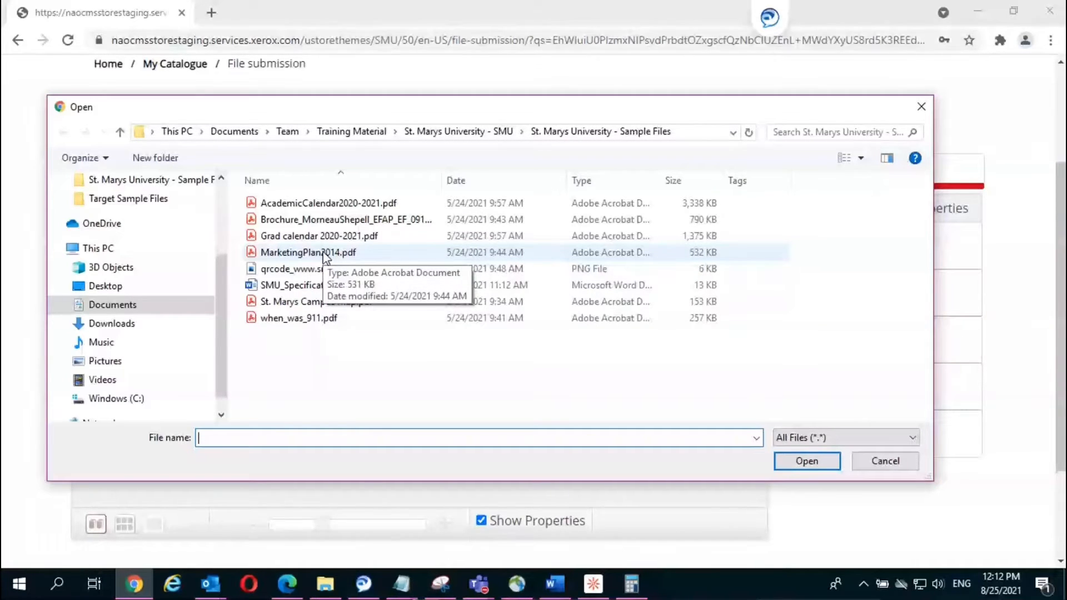
Step: Upload MarketingPlan2014.pdf as pages 1-7, bringing the total to $0.12
{"action": "double_click", "coordinate": [325, 253]}
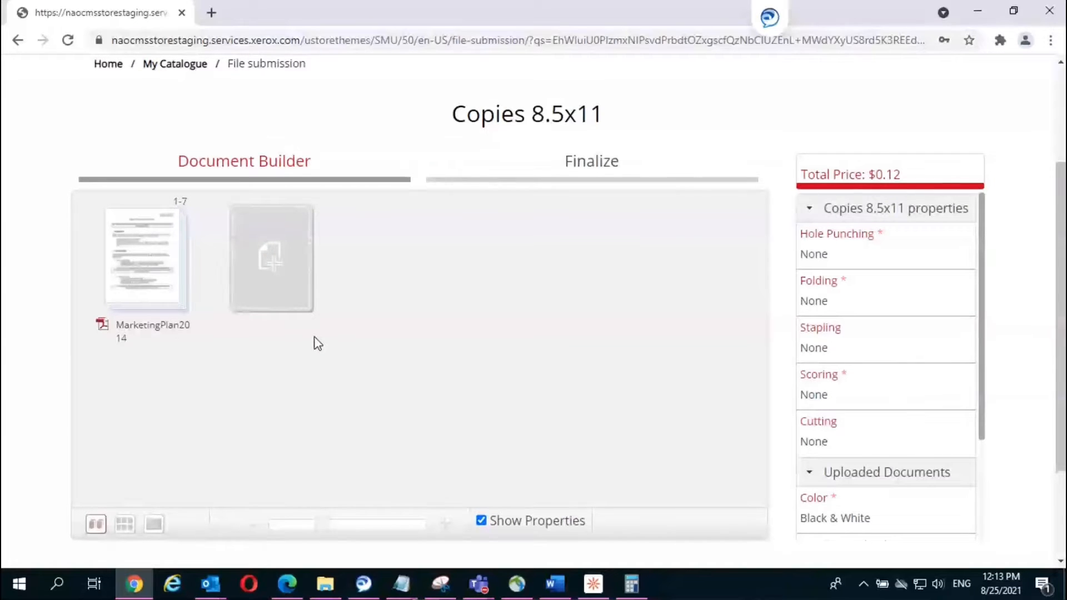
{"action": "scroll", "coordinate": [314, 339], "scroll_direction": "down", "scroll_amount": 2}
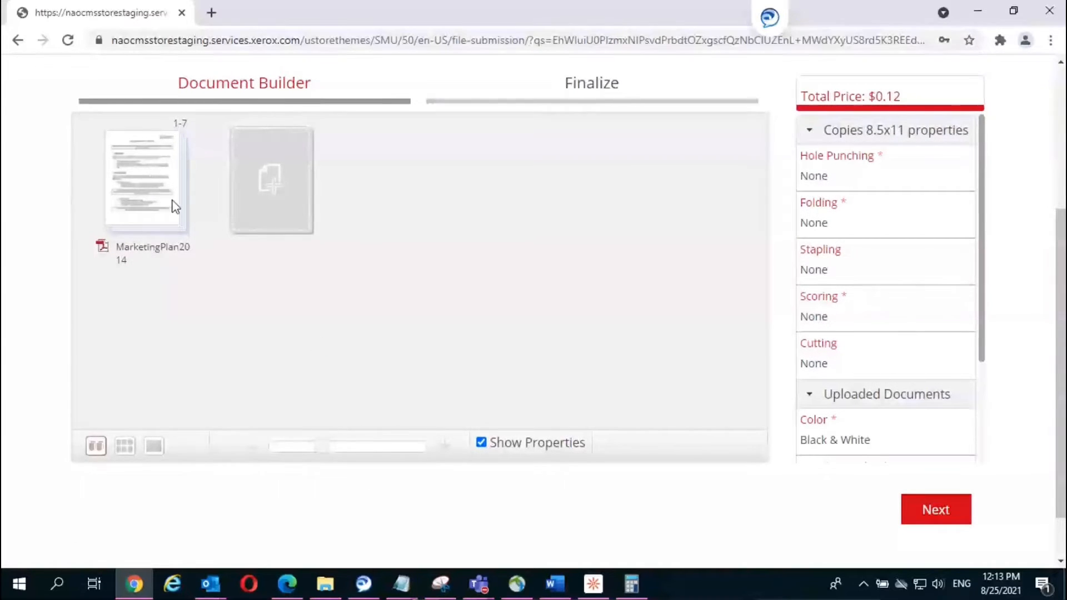
{"action": "mouse_move", "coordinate": [144, 190]}
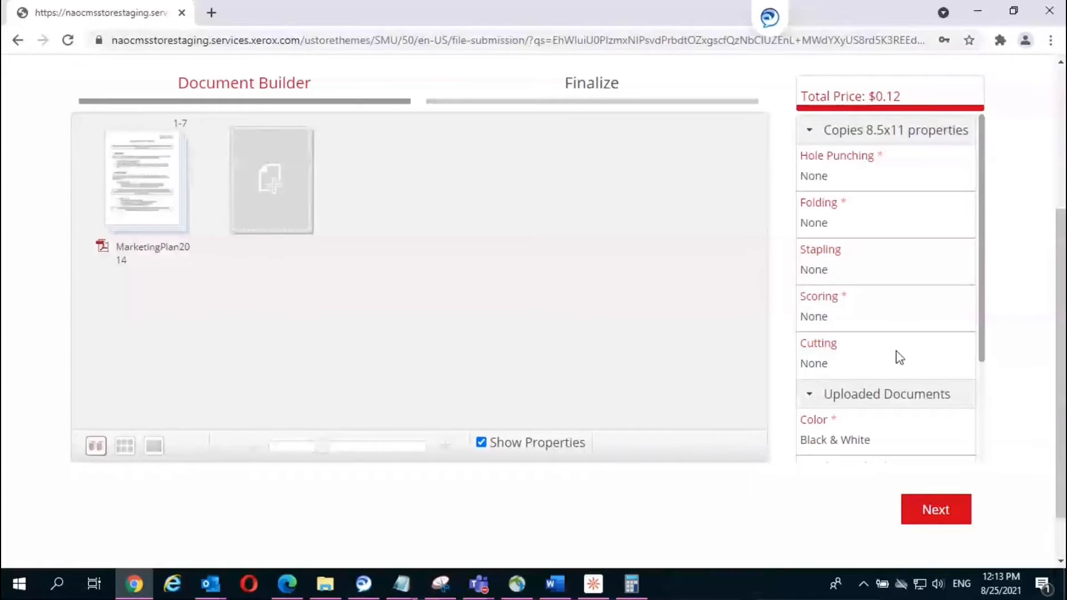
Step: Set the document to print in Color and keep Double Sided Printing
{"action": "scroll", "coordinate": [895, 357], "scroll_direction": "down", "scroll_amount": 2}
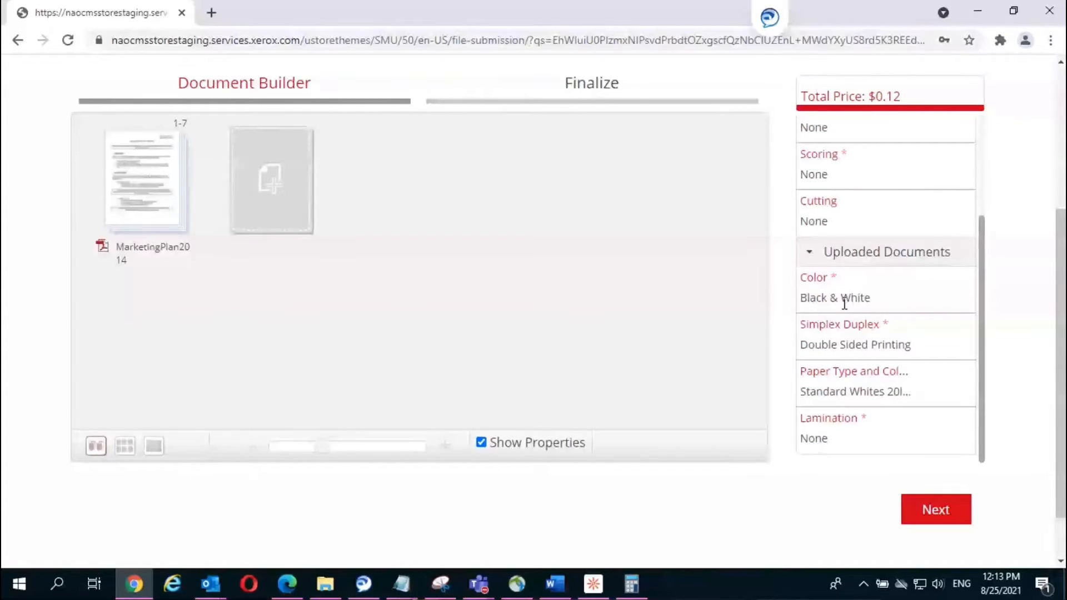
{"action": "left_click", "coordinate": [814, 280]}
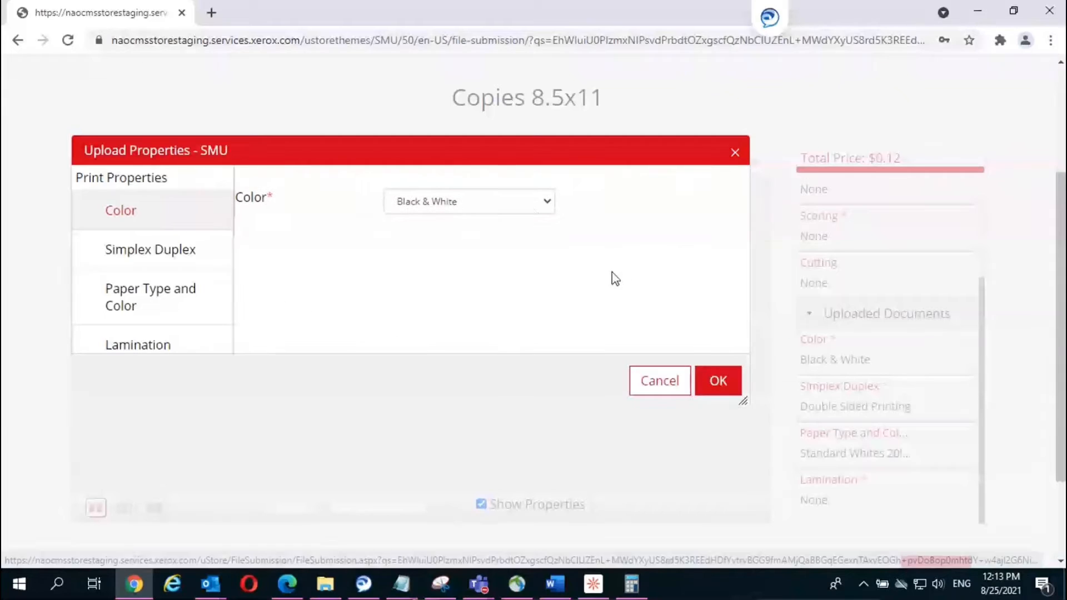
{"action": "left_click", "coordinate": [545, 203]}
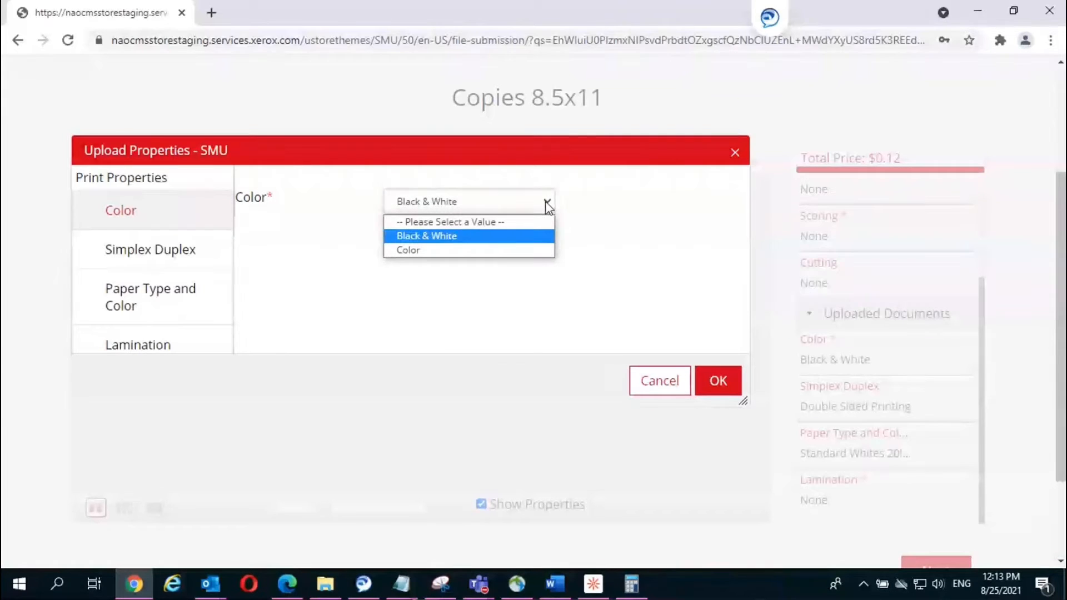
{"action": "left_click", "coordinate": [449, 250]}
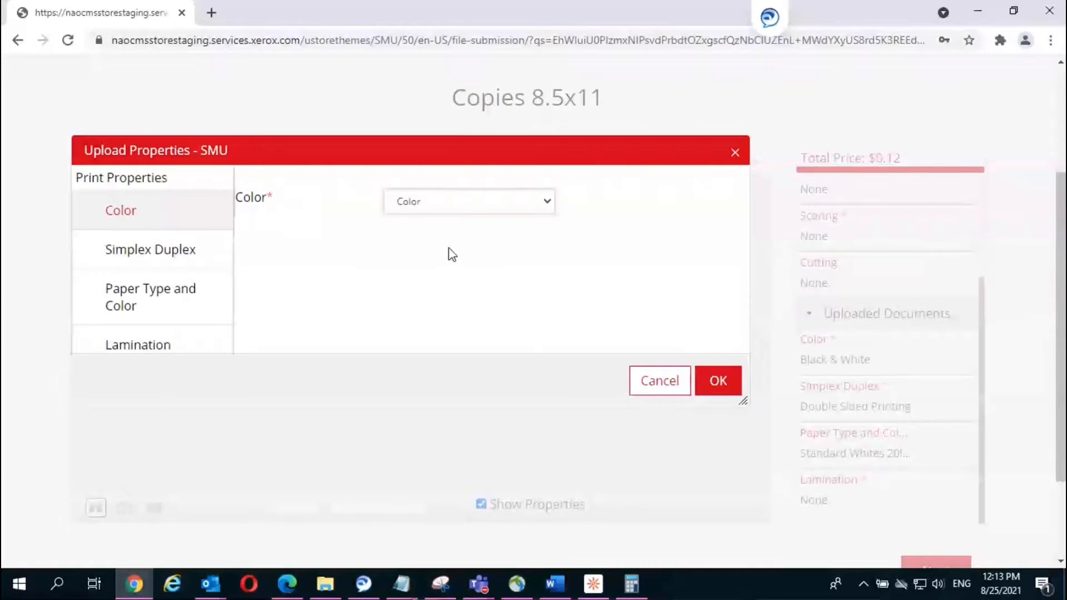
{"action": "left_click", "coordinate": [156, 251]}
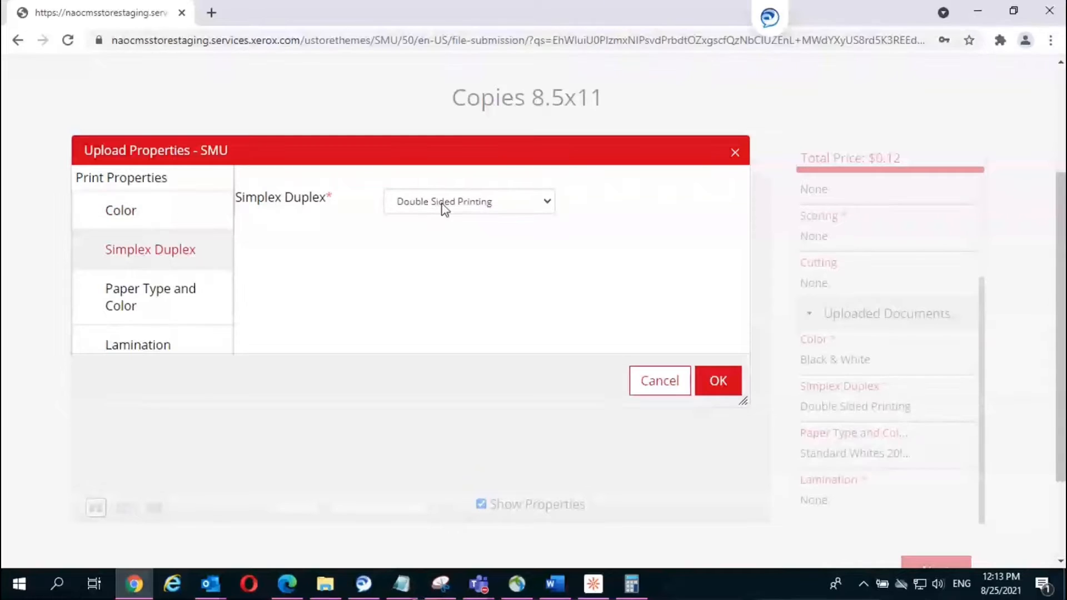
{"action": "left_click", "coordinate": [551, 204]}
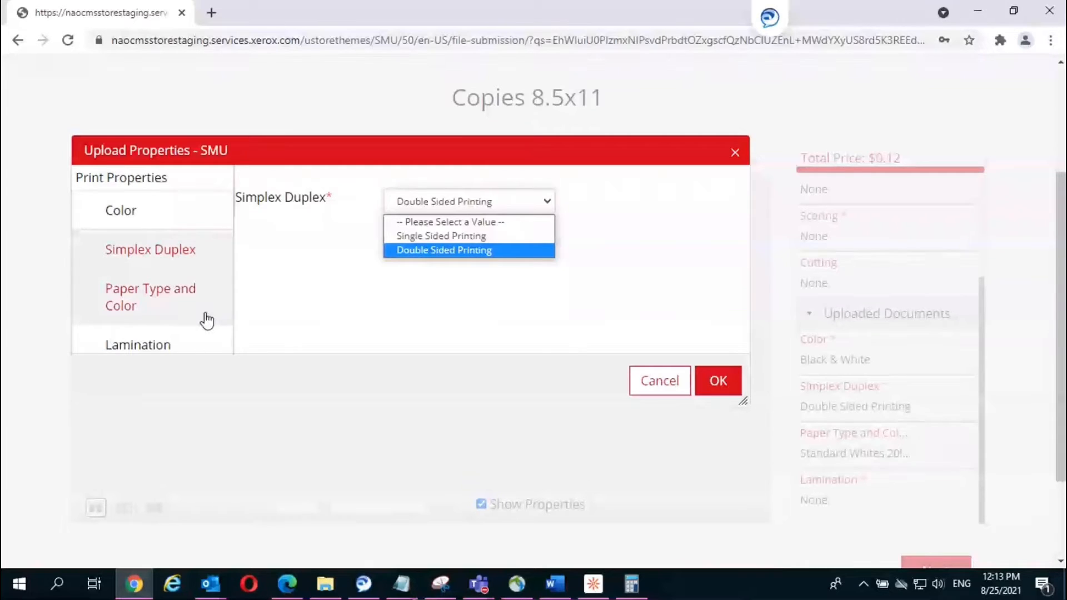
{"action": "left_click", "coordinate": [172, 296]}
Step: Choose Standard Whites 24lb White paper with no lamination and apply the settings
{"action": "left_click", "coordinate": [172, 297]}
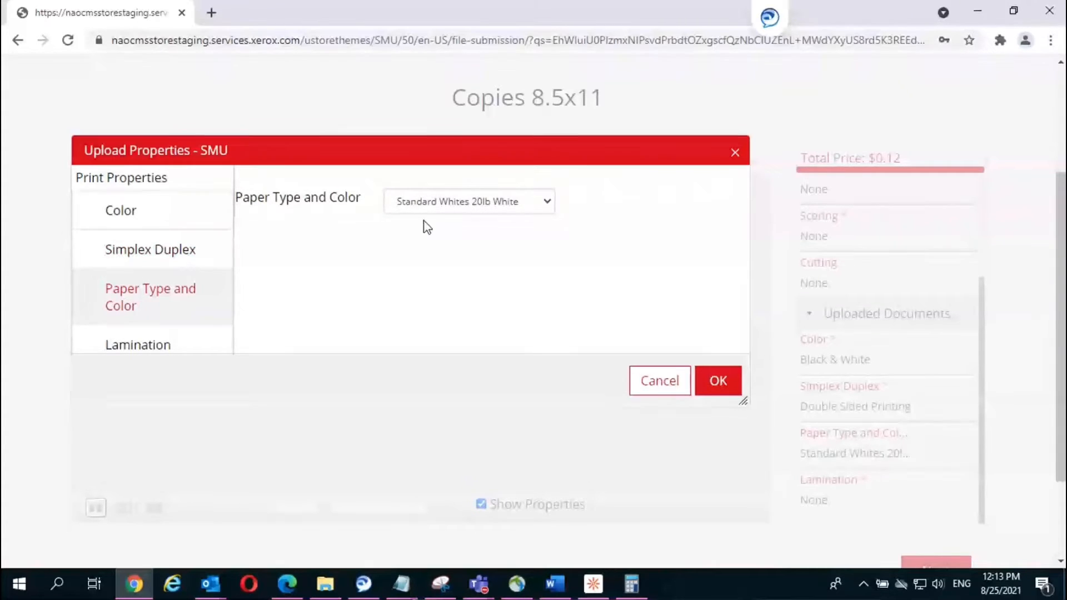
{"action": "left_click", "coordinate": [546, 206]}
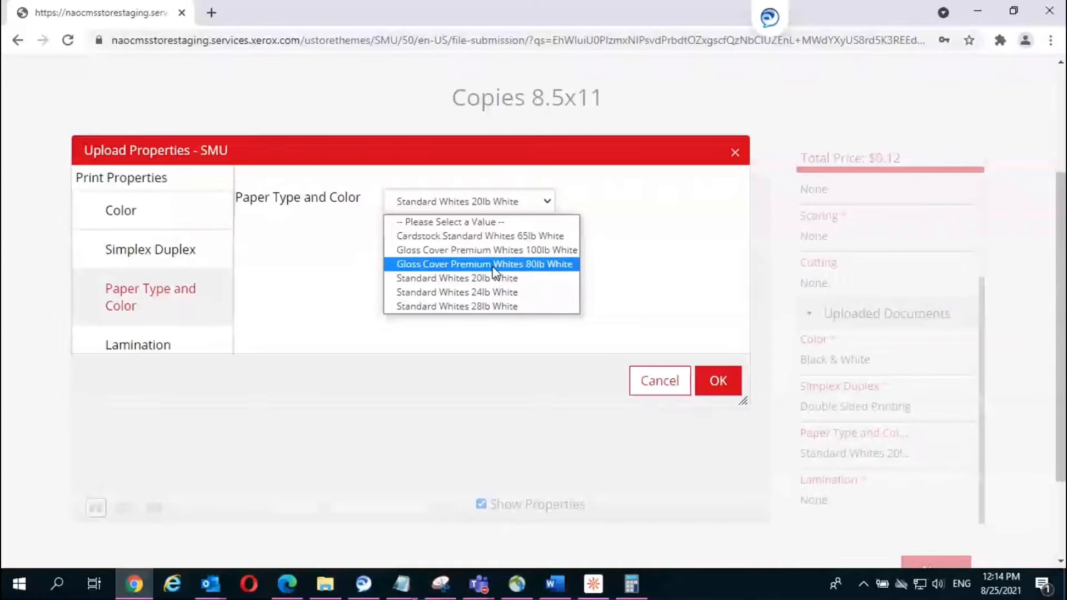
{"action": "left_click", "coordinate": [488, 293]}
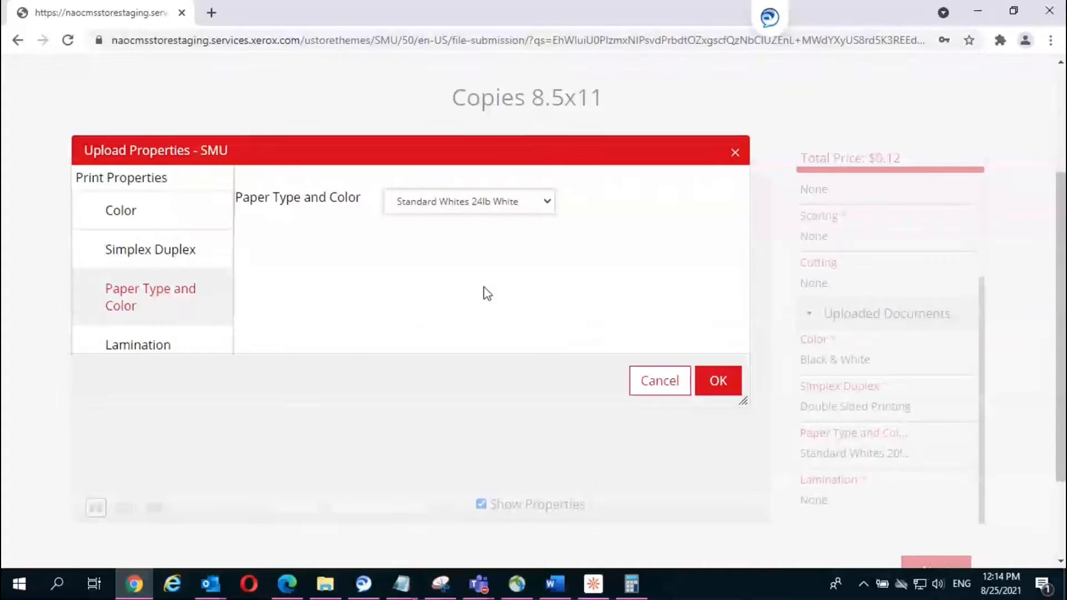
{"action": "left_click", "coordinate": [143, 350]}
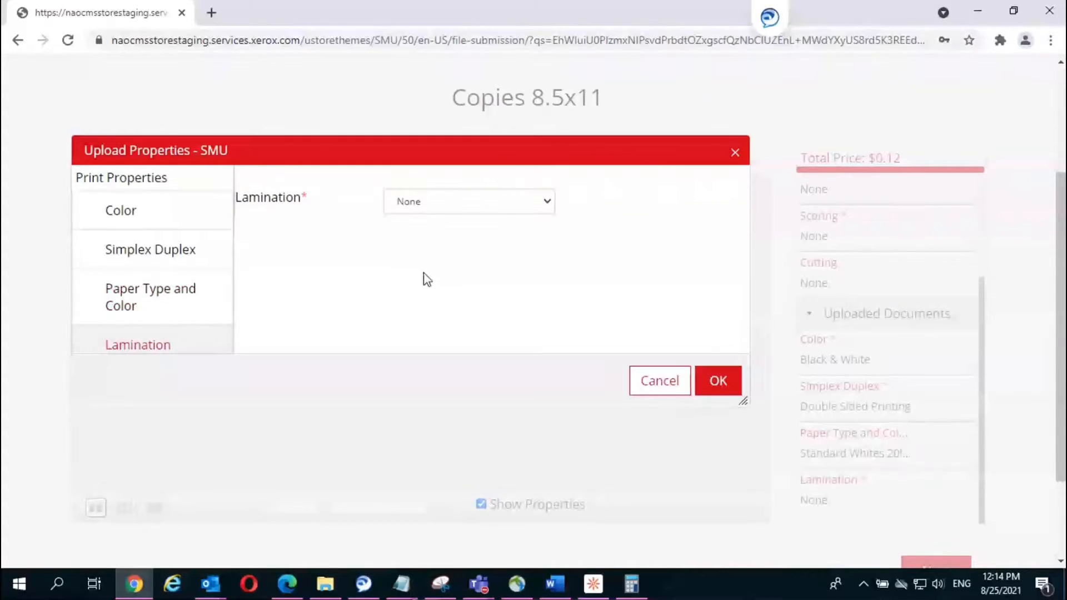
{"action": "left_click", "coordinate": [496, 210]}
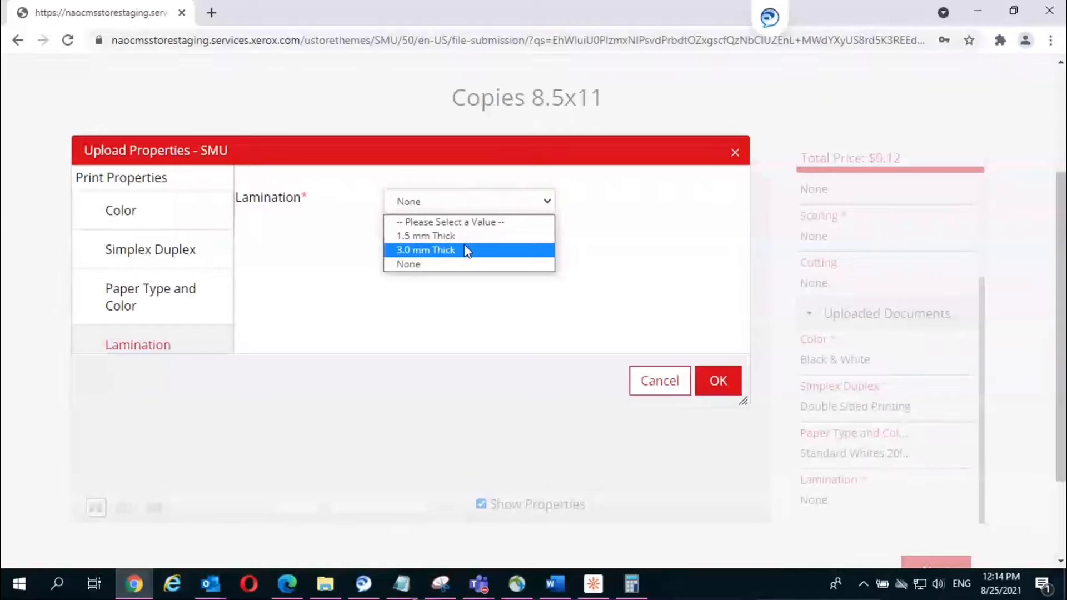
{"action": "left_click", "coordinate": [472, 221]}
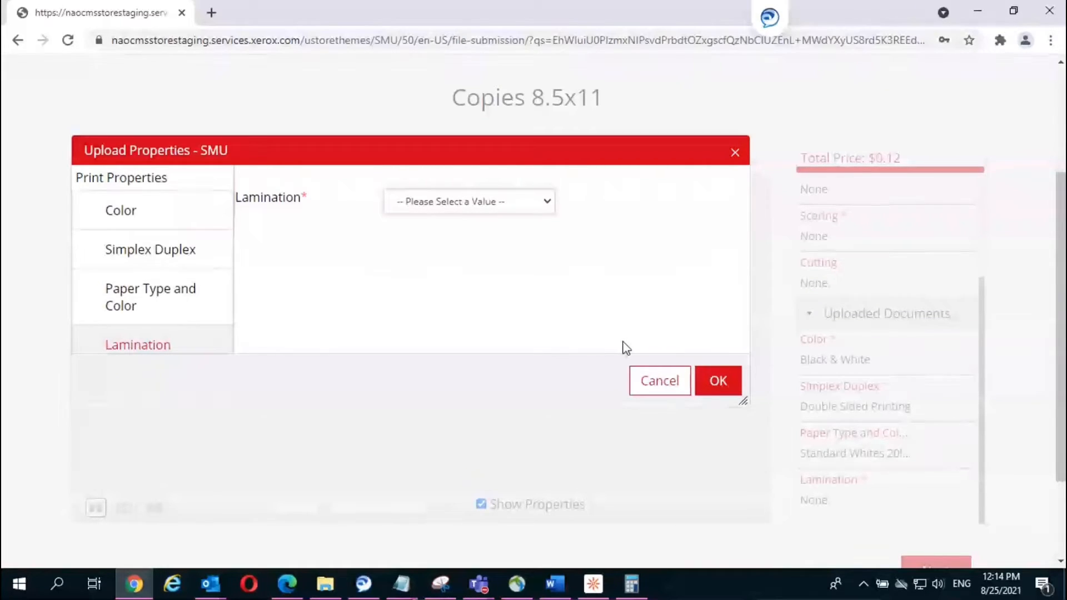
{"action": "left_click", "coordinate": [714, 389]}
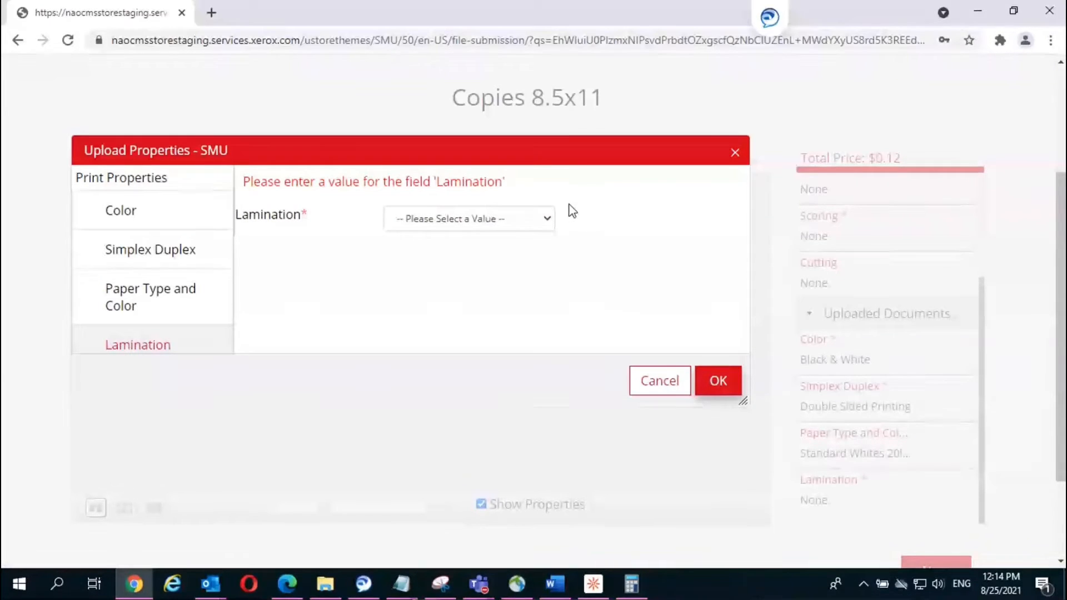
{"action": "left_click", "coordinate": [547, 219]}
{"action": "left_click", "coordinate": [425, 281]}
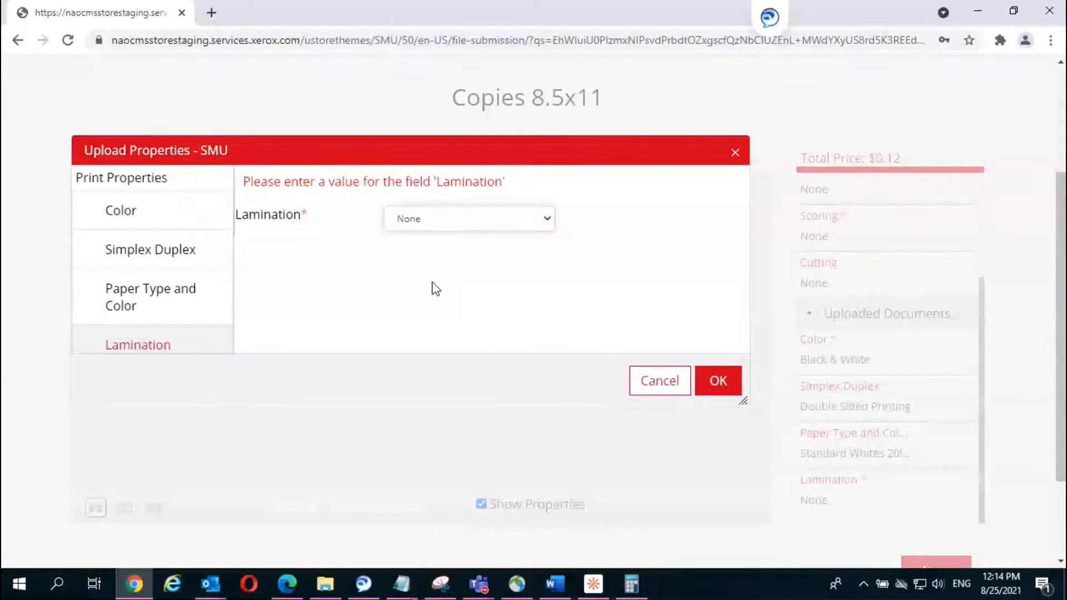
{"action": "left_click", "coordinate": [726, 383]}
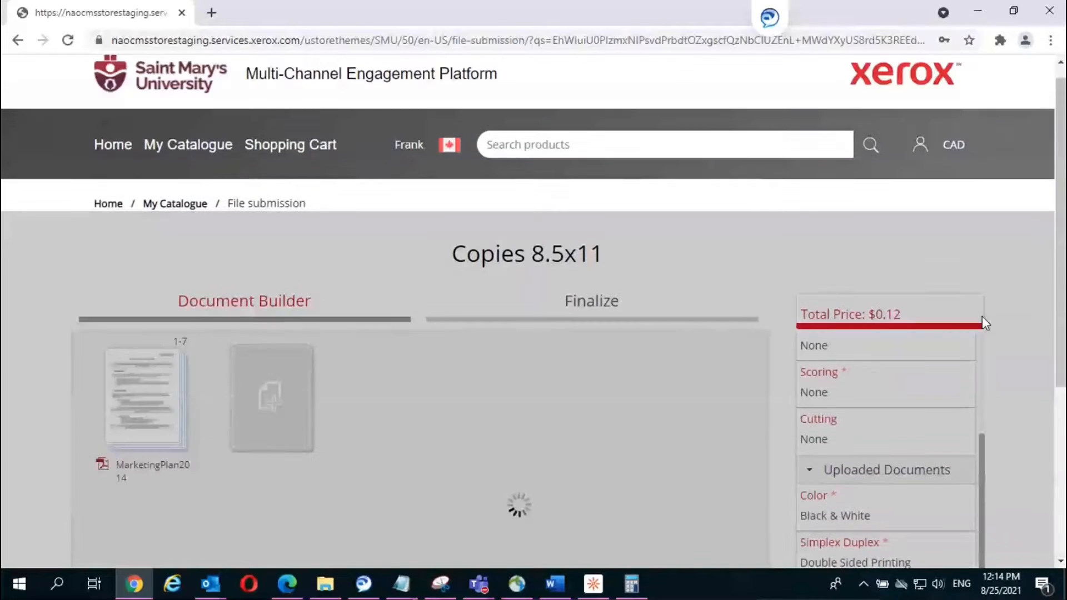
Step: Set hole punching to Long edge 3 Holes, raising the total to $2.35
{"action": "scroll", "coordinate": [982, 316], "scroll_direction": "down", "scroll_amount": 1}
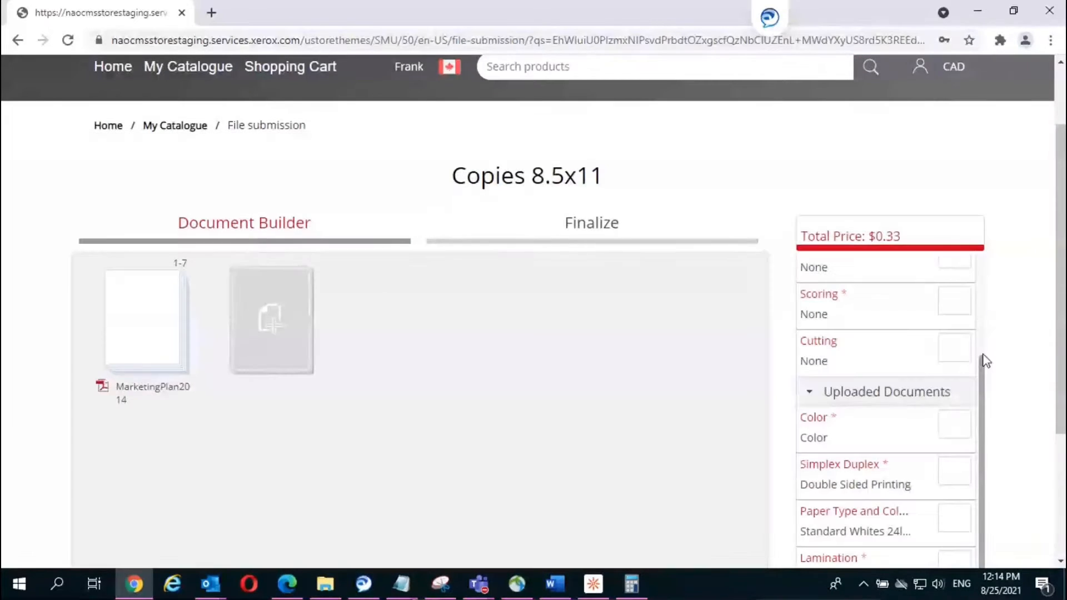
{"action": "left_click_drag", "start_coordinate": [982, 357], "coordinate": [974, 255]}
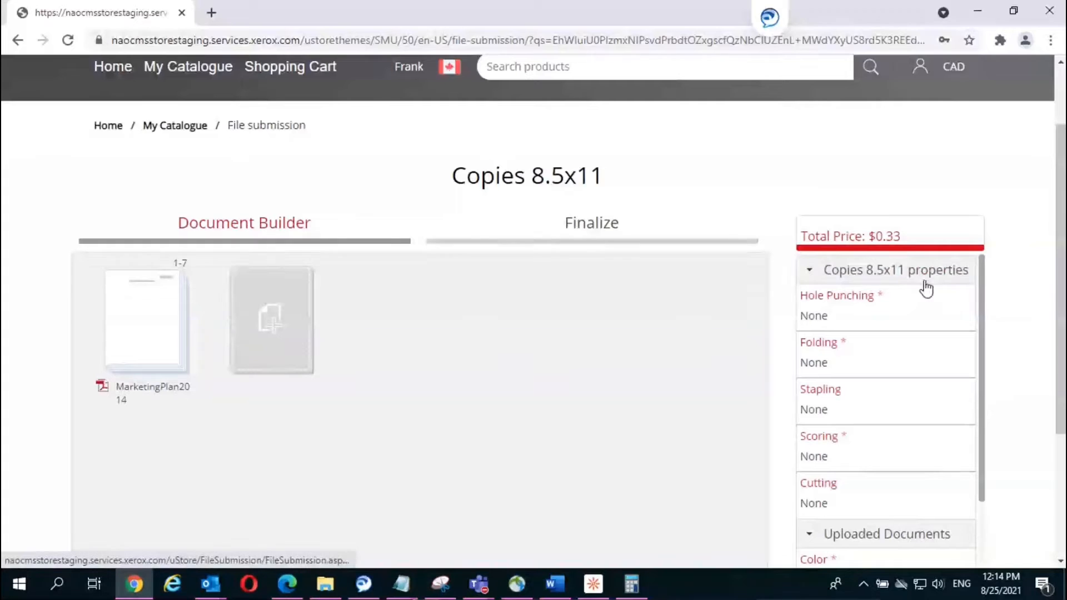
{"action": "left_click", "coordinate": [859, 296]}
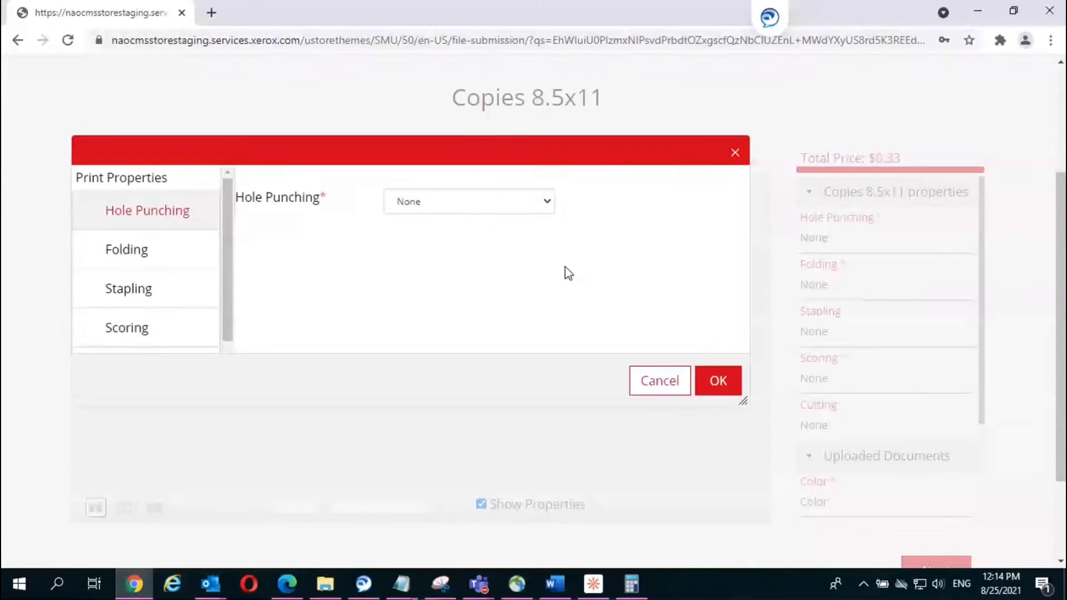
{"action": "left_click", "coordinate": [463, 204]}
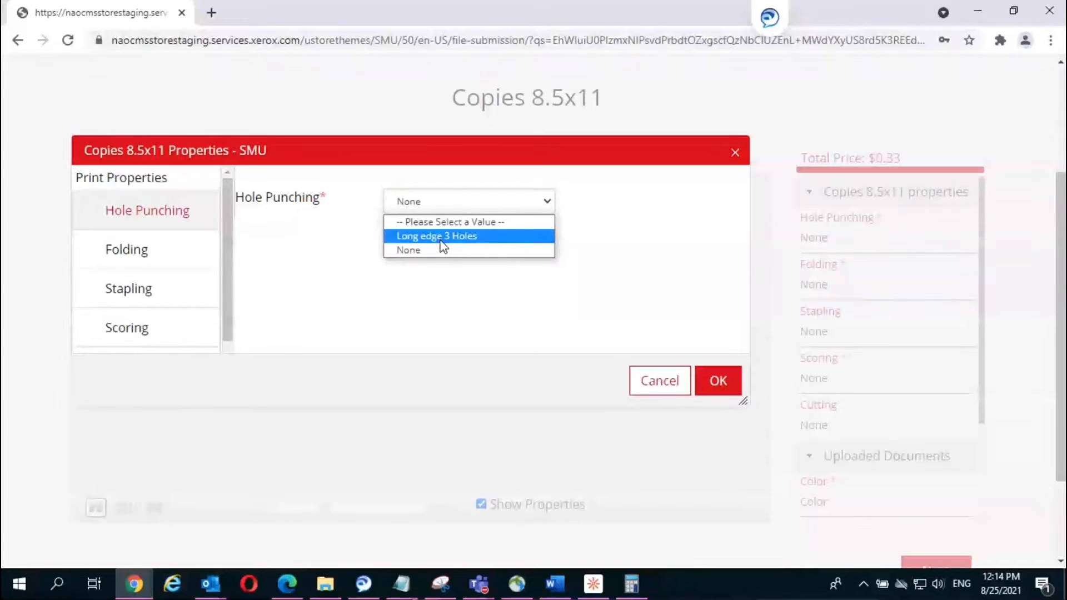
{"action": "left_click", "coordinate": [441, 238]}
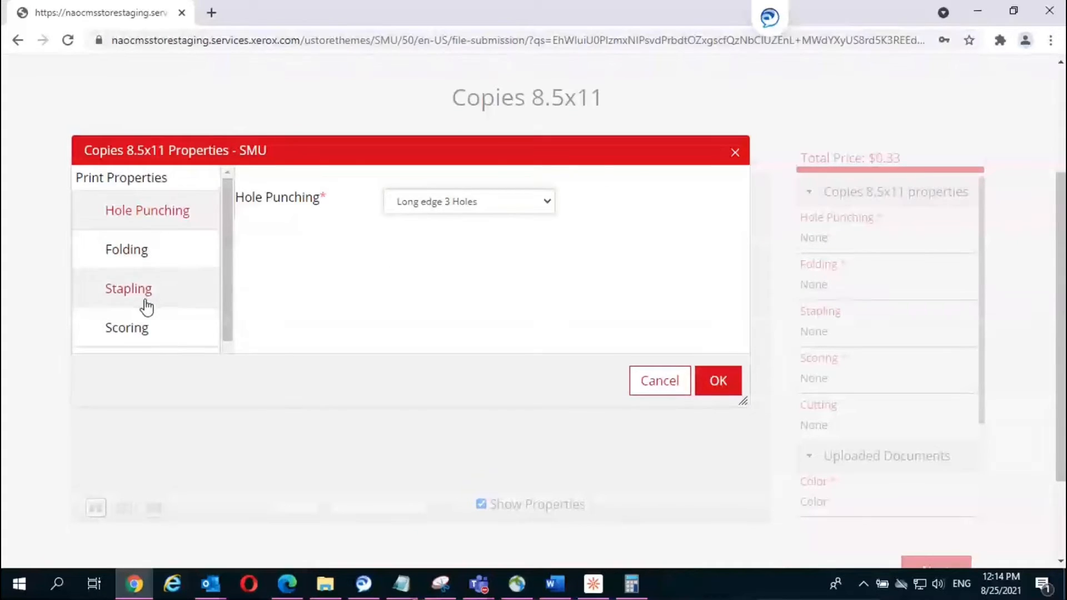
{"action": "left_click", "coordinate": [718, 382]}
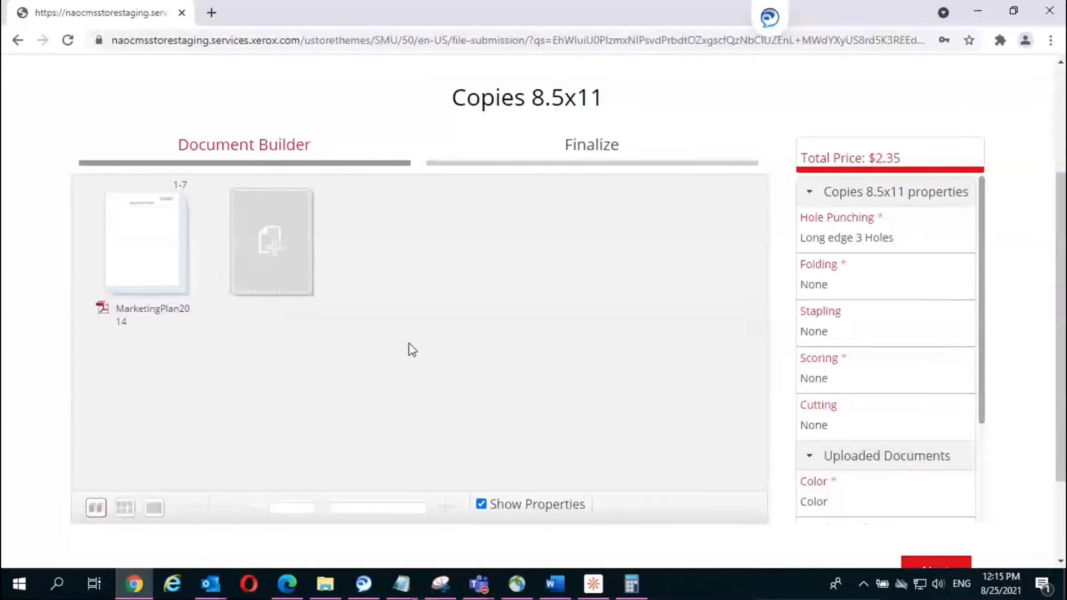
Step: Switch the Document Builder to page-by-page view to show the seven MarketingPlan2014 pages
{"action": "left_click", "coordinate": [125, 510]}
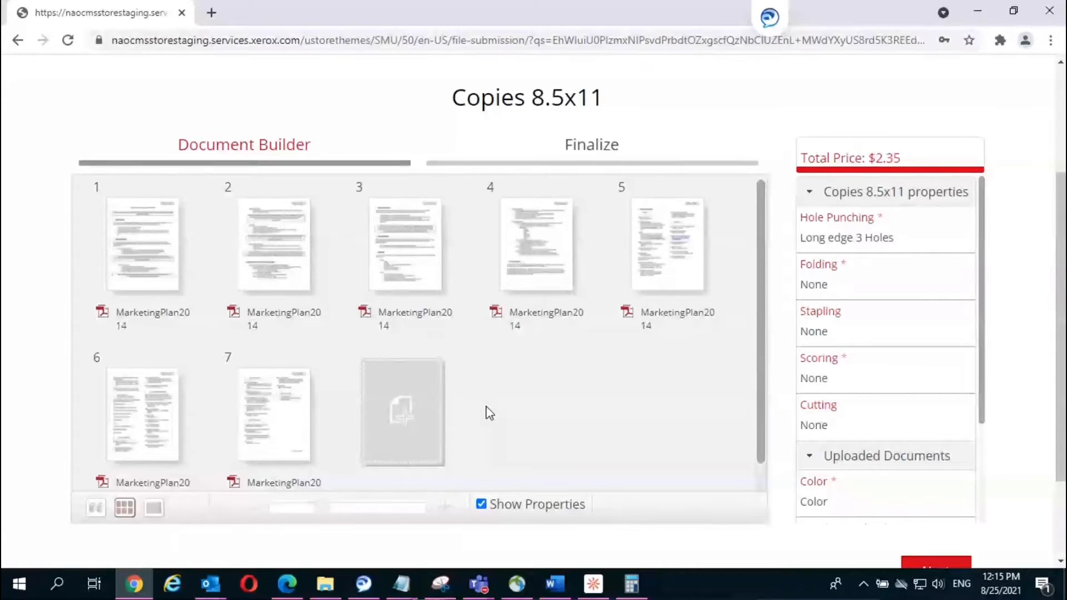
{"action": "mouse_move", "coordinate": [557, 261]}
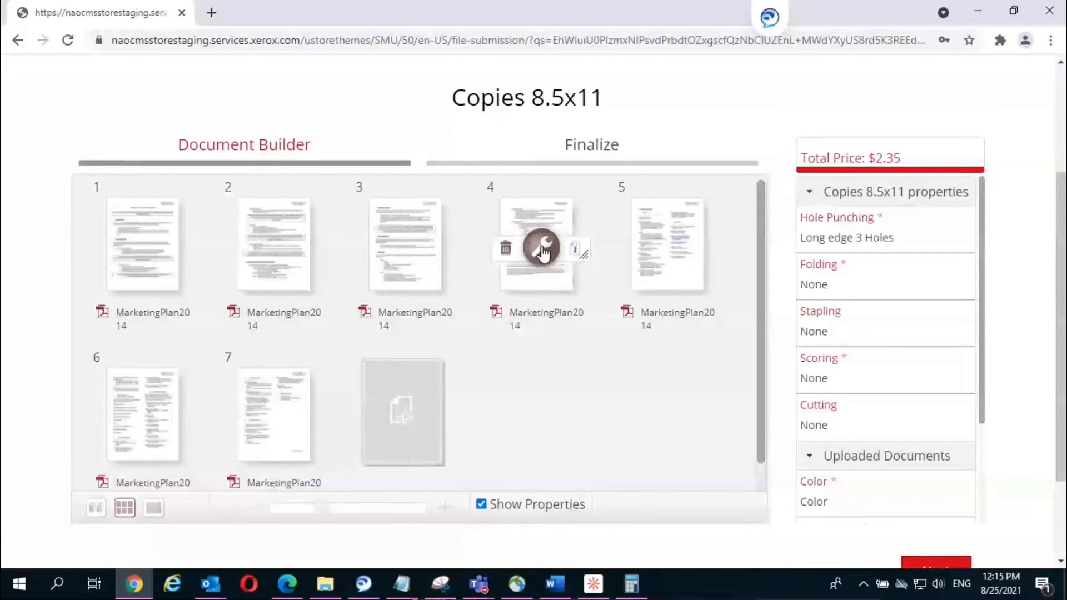
Step: Open an enlarged preview of MarketingPlan2014 page 4 and scroll through it
{"action": "left_click", "coordinate": [577, 250]}
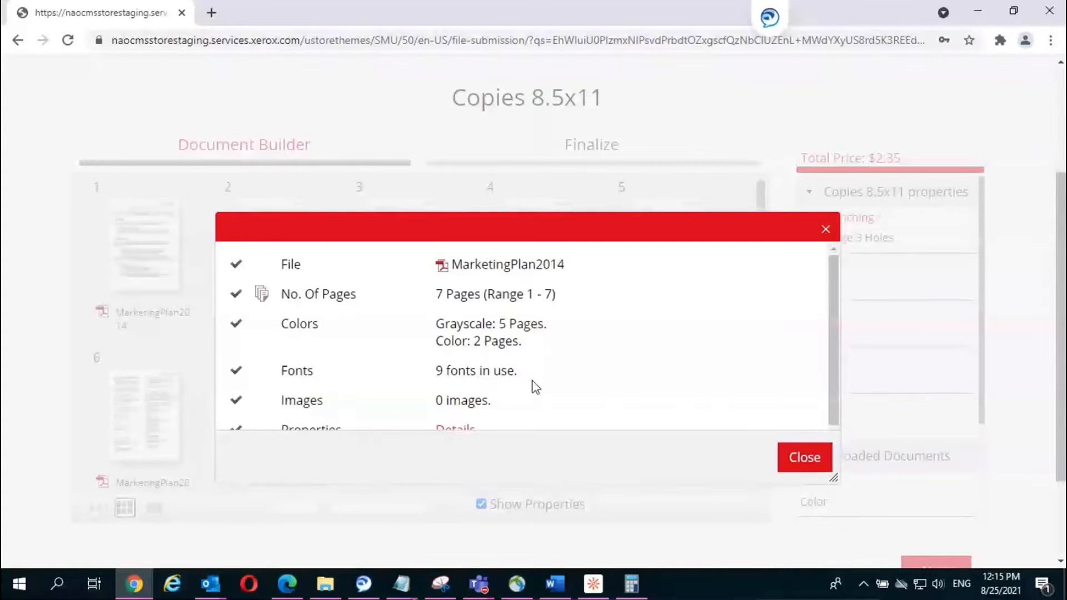
{"action": "scroll", "coordinate": [514, 370], "scroll_direction": "down", "scroll_amount": 2}
{"action": "scroll", "coordinate": [515, 370], "scroll_direction": "down", "scroll_amount": 2}
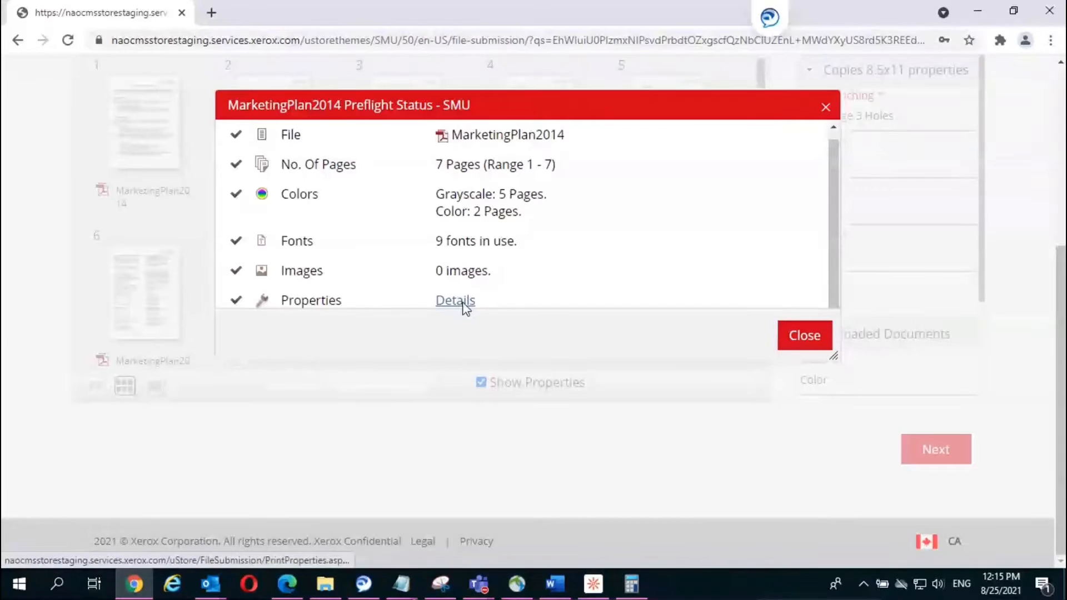
Step: In the file's print property details, set Color to Black & White
{"action": "left_click", "coordinate": [464, 307]}
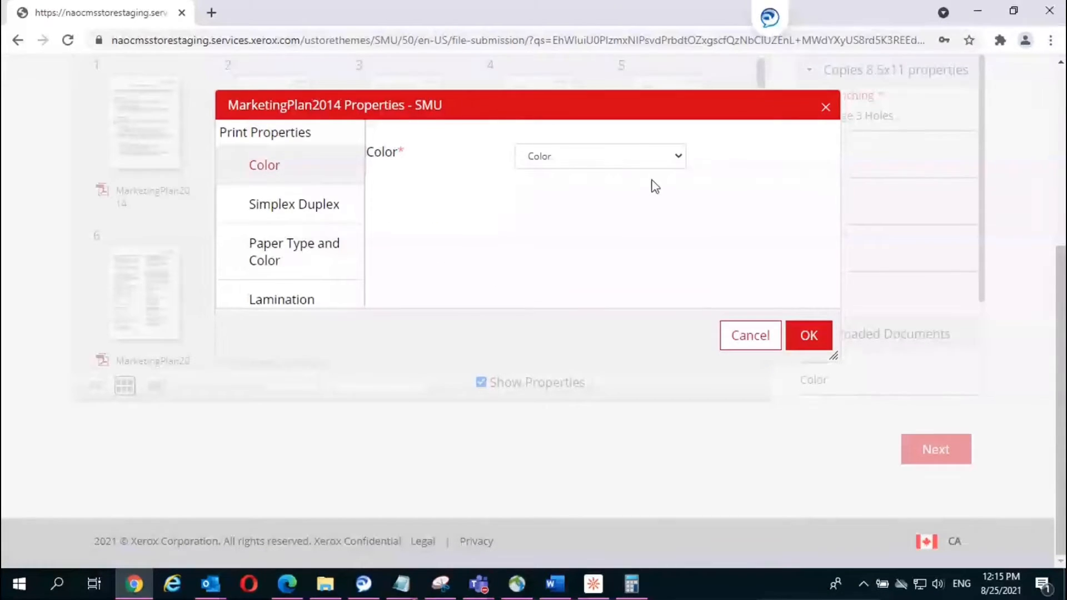
{"action": "left_click", "coordinate": [676, 157]}
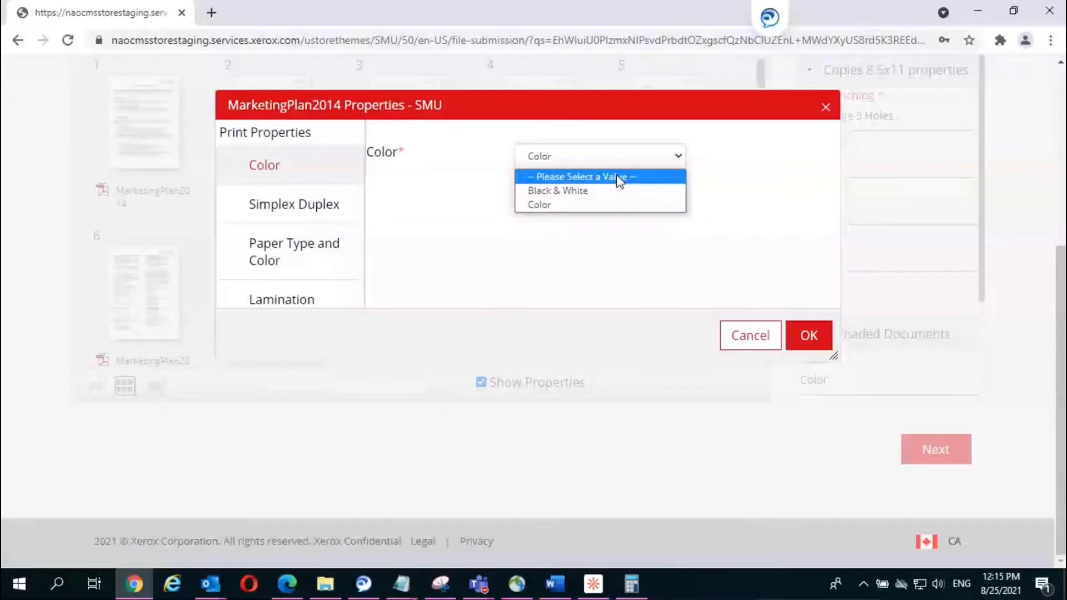
{"action": "left_click", "coordinate": [558, 190]}
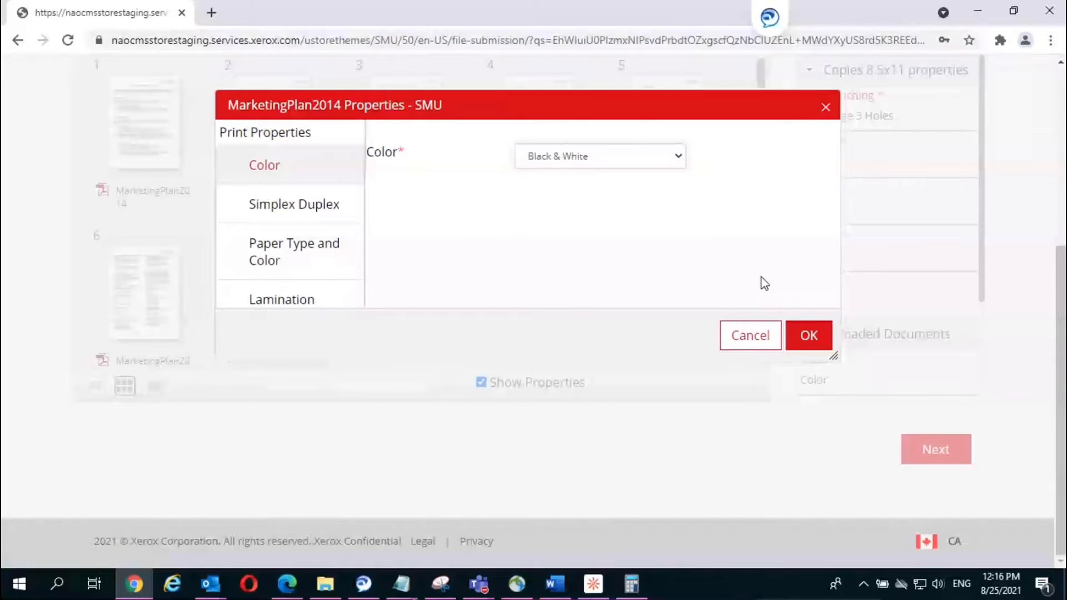
{"action": "left_click", "coordinate": [807, 338]}
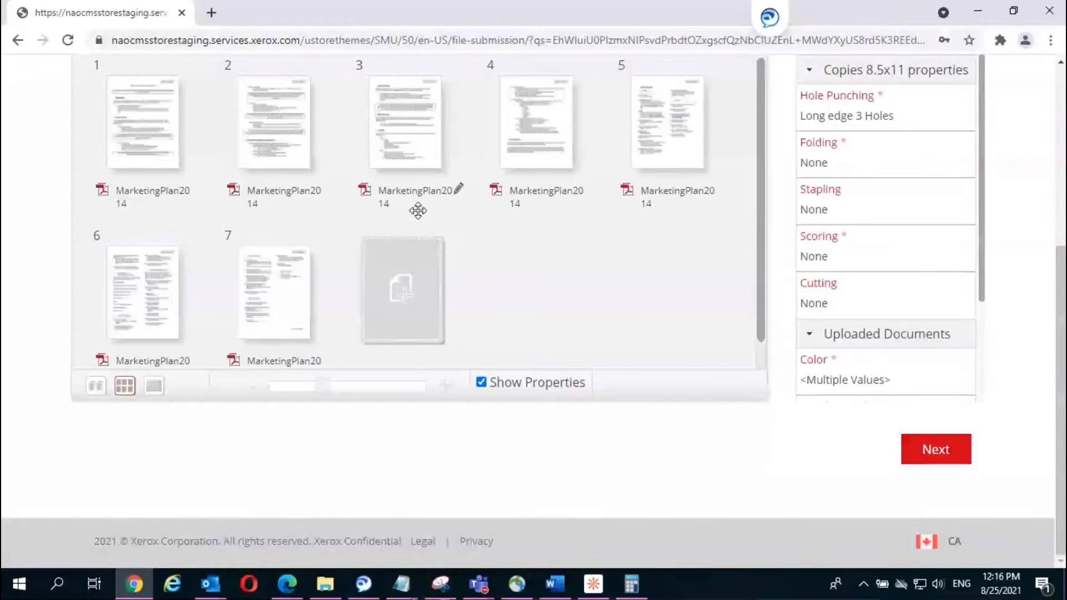
Step: Insert a Tabs 9x11 '5 Bank 1 of 5' divider between pages 1 and 2
{"action": "mouse_move", "coordinate": [345, 155]}
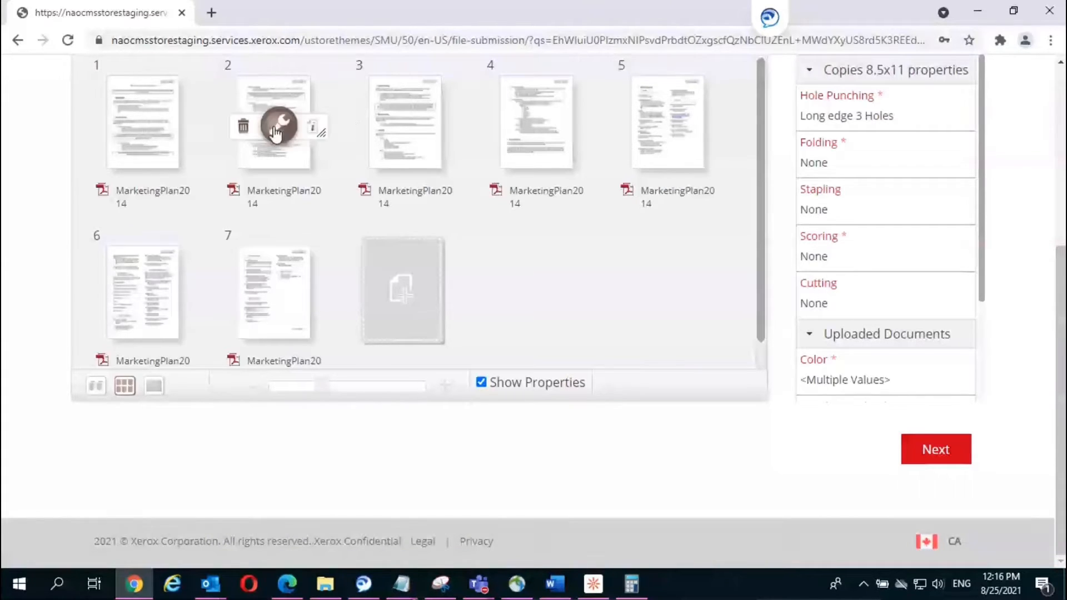
{"action": "mouse_move", "coordinate": [211, 127]}
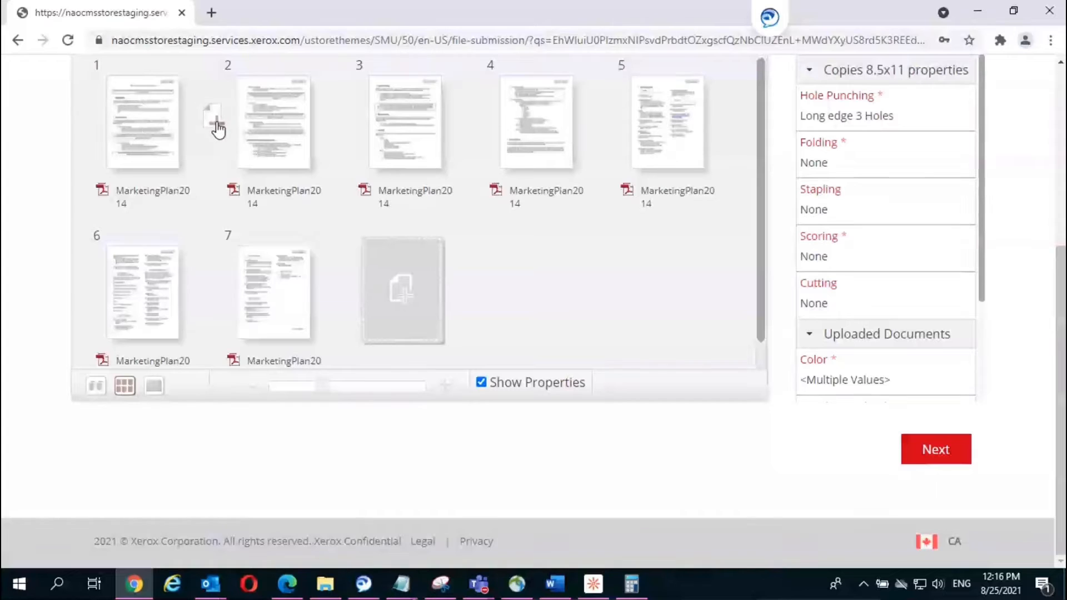
{"action": "left_click", "coordinate": [217, 128]}
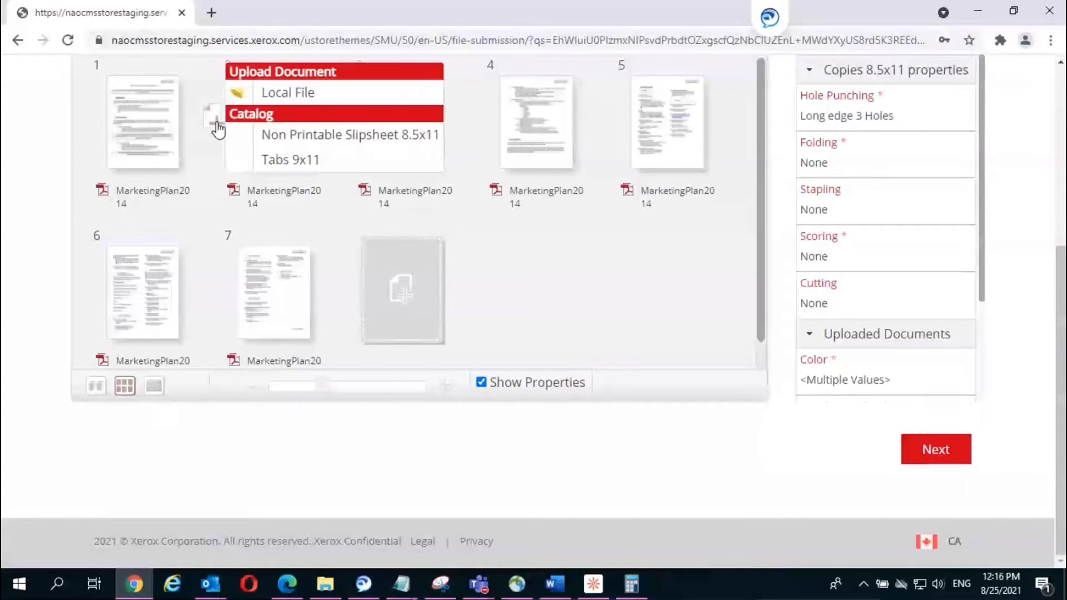
{"action": "left_click", "coordinate": [277, 159]}
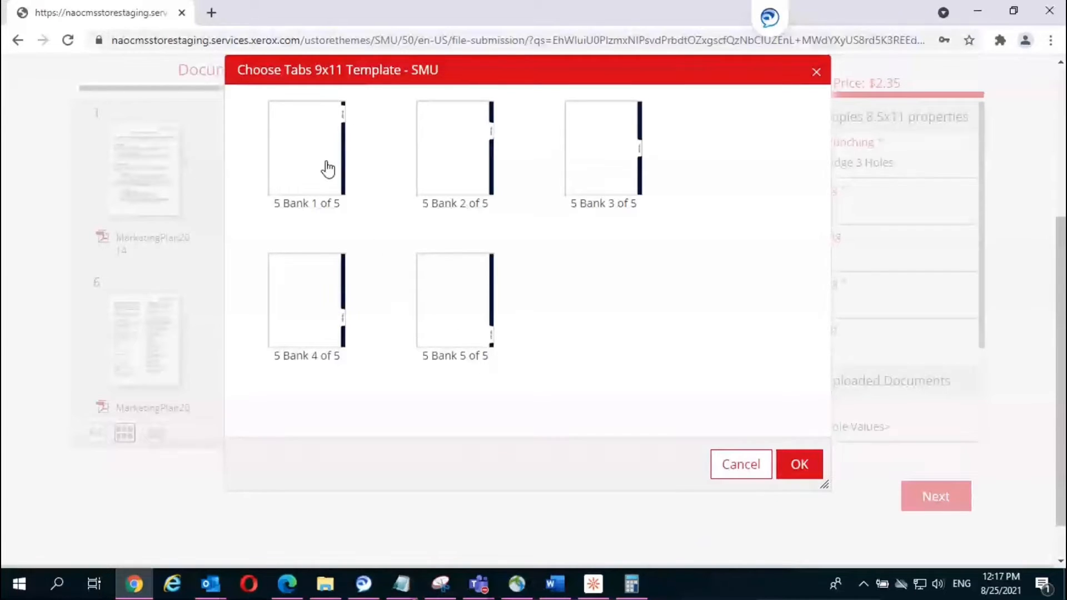
{"action": "left_click", "coordinate": [306, 154]}
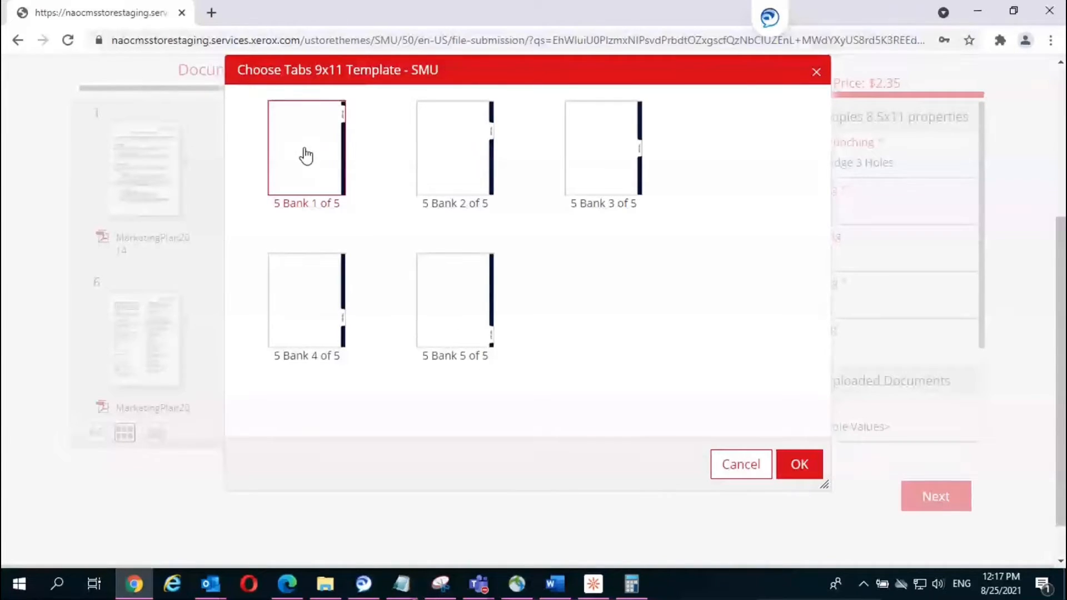
{"action": "left_click", "coordinate": [799, 471]}
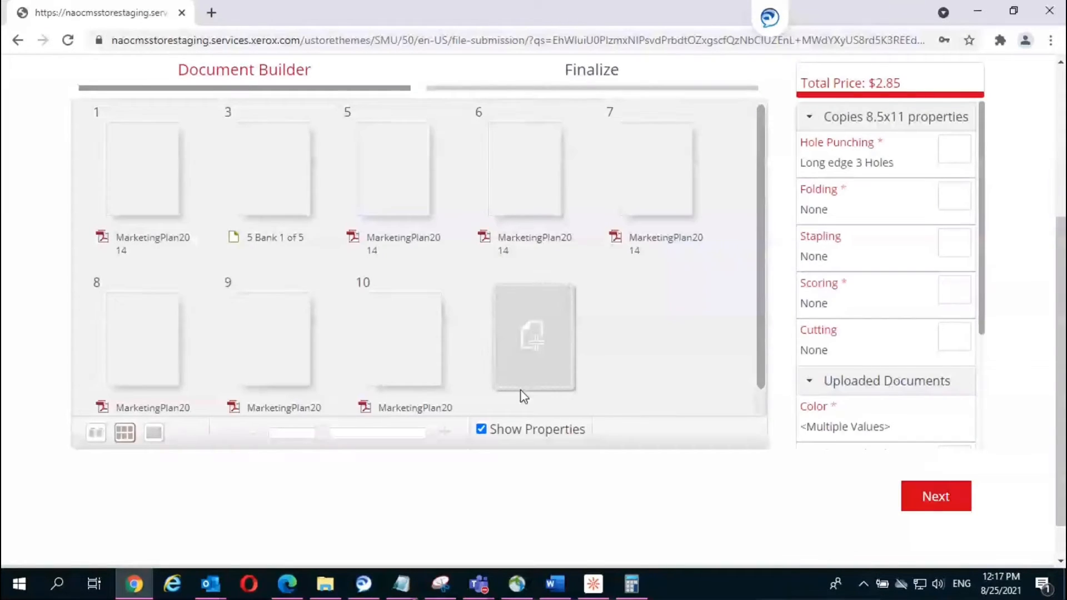
{"action": "mouse_move", "coordinate": [292, 262]}
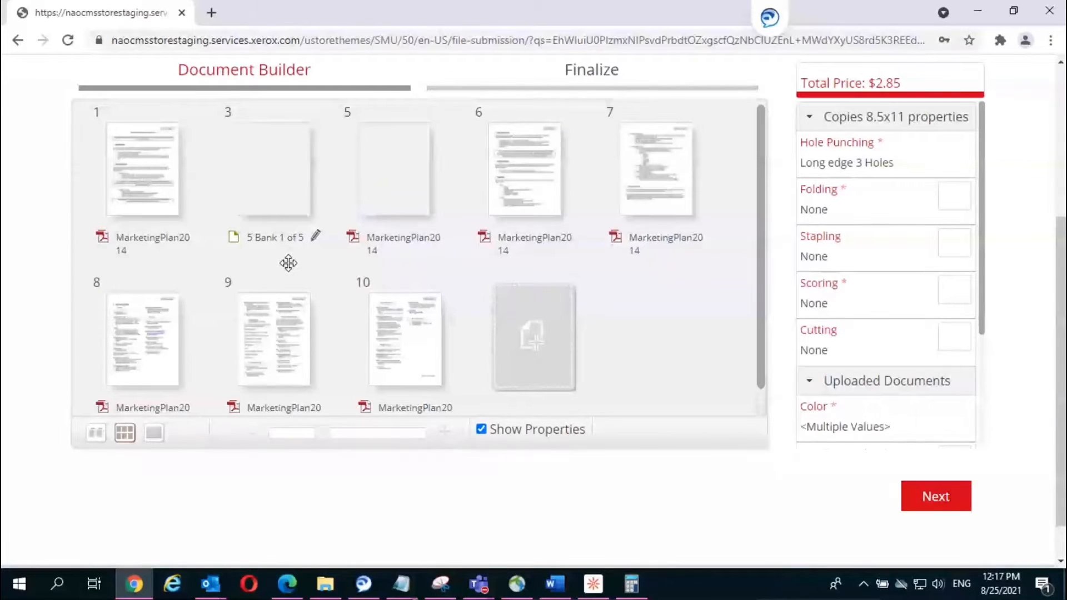
{"action": "mouse_move", "coordinate": [265, 207]}
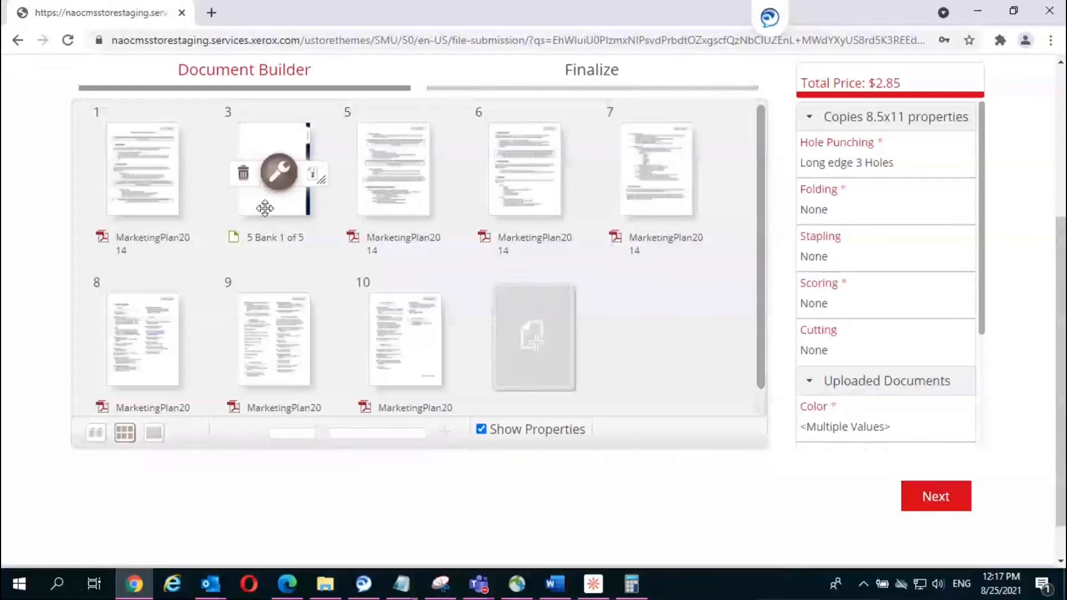
Step: Give the tab divider Tab Label 'Introduction', Black & White colour and Single Sided printing
{"action": "left_click", "coordinate": [277, 173]}
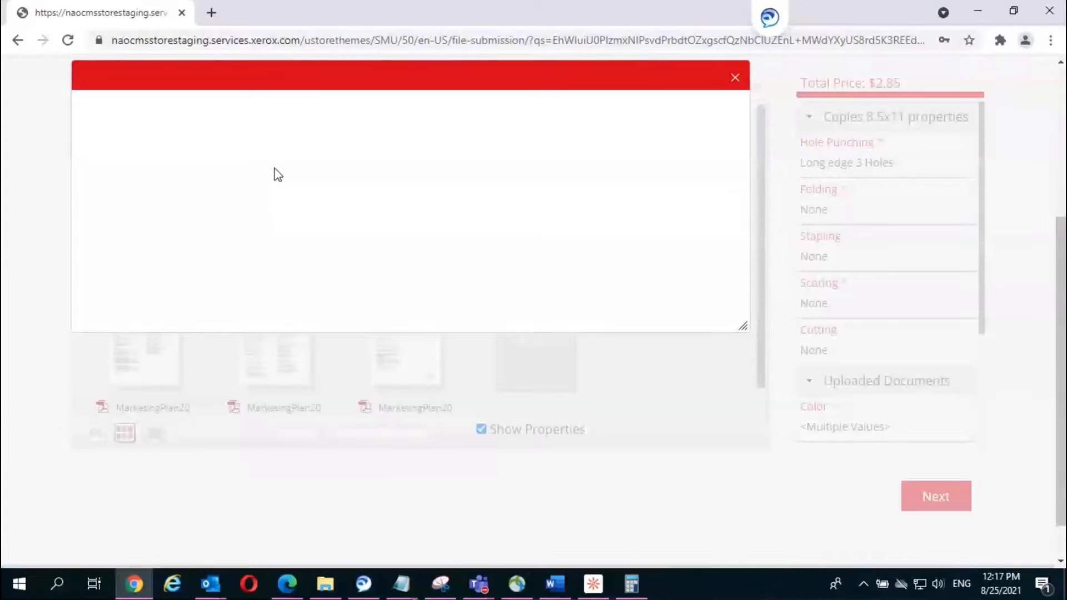
{"action": "left_click", "coordinate": [421, 152]}
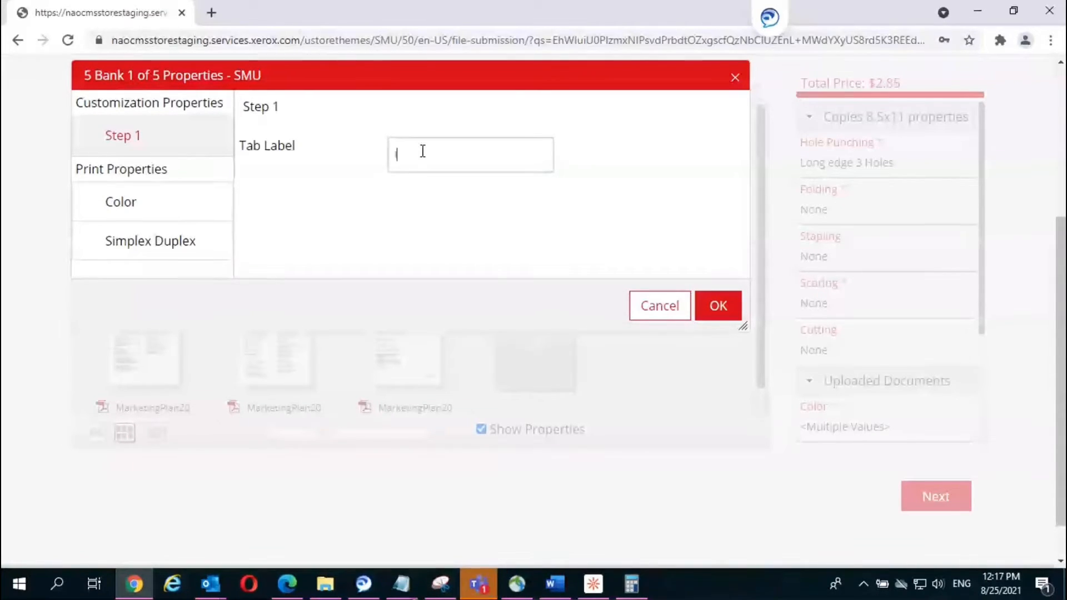
{"action": "type", "text": "Introd"}
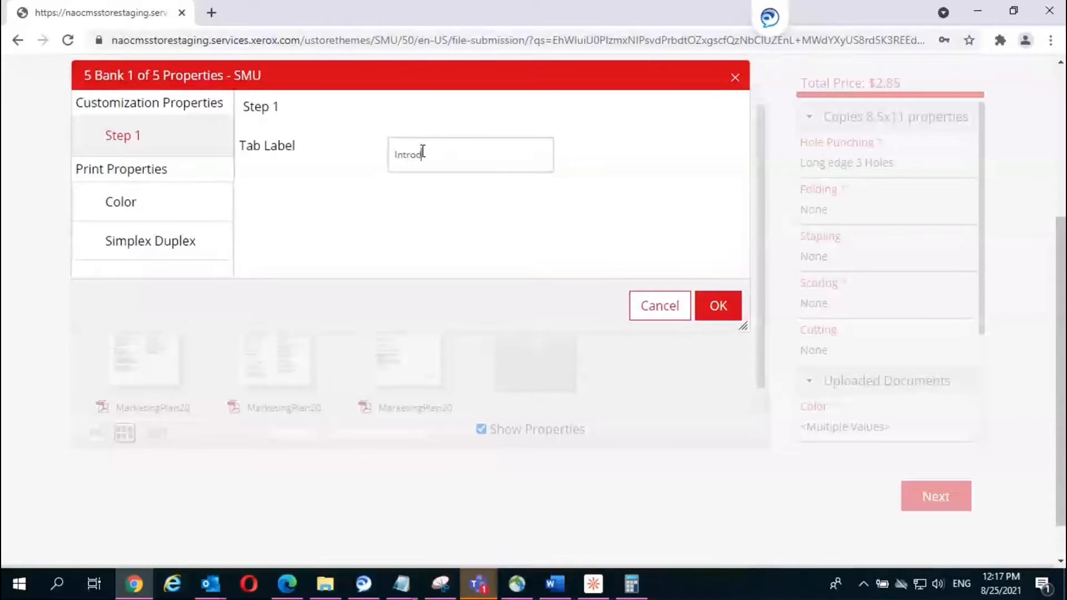
{"action": "type", "text": "uction"}
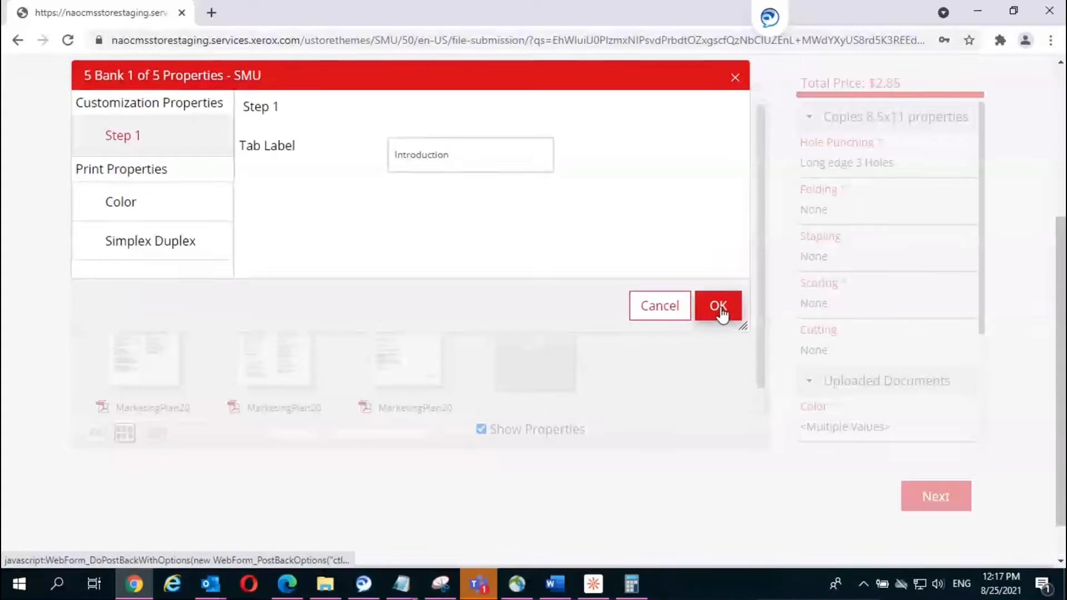
{"action": "left_click", "coordinate": [114, 210]}
{"action": "left_click", "coordinate": [487, 133]}
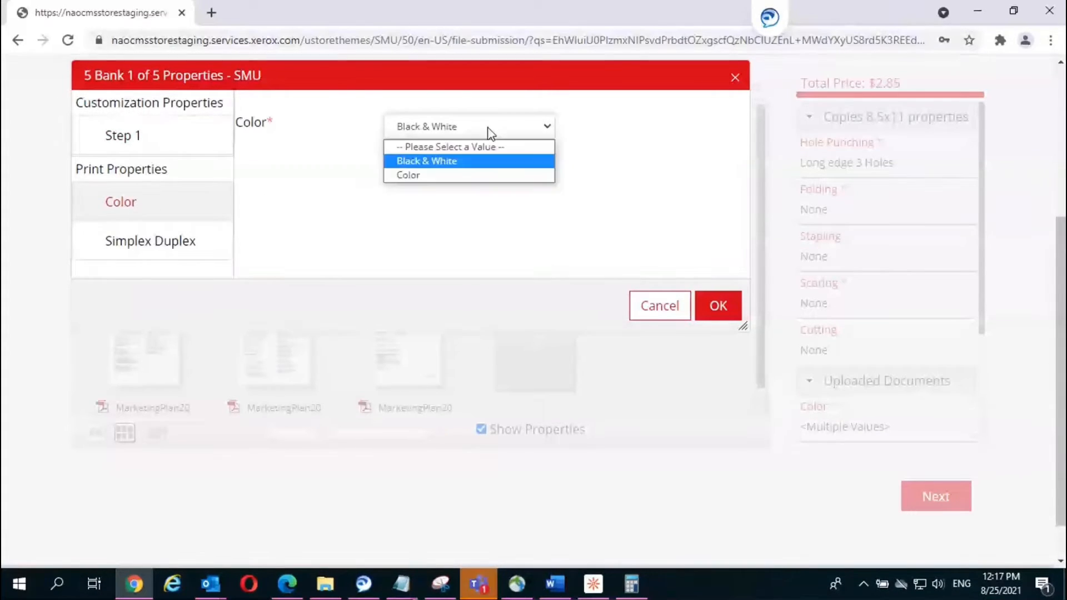
{"action": "left_click", "coordinate": [425, 176]}
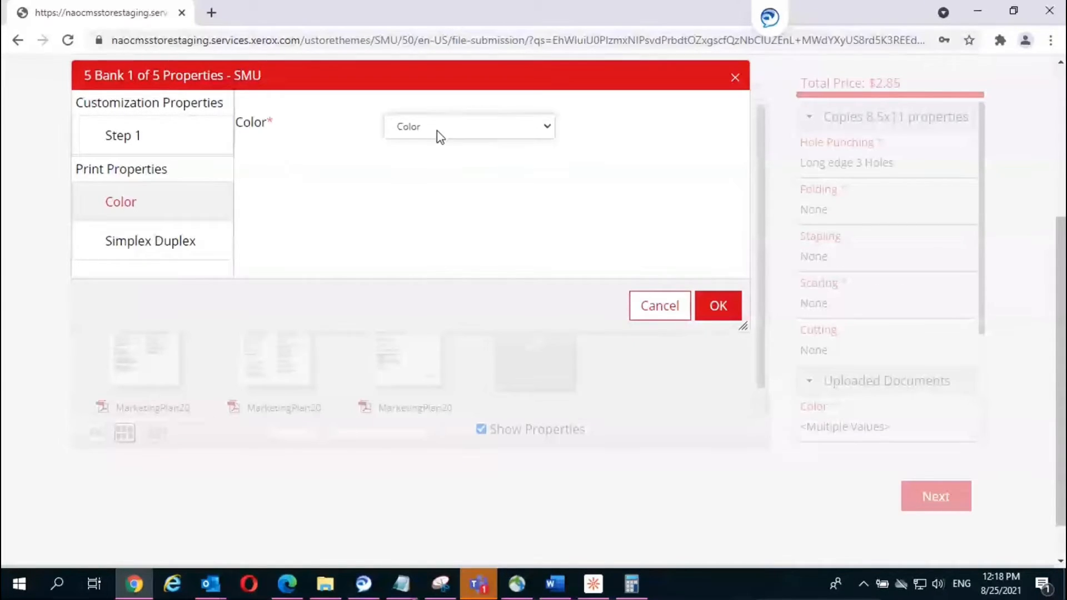
{"action": "left_click", "coordinate": [436, 133]}
{"action": "left_click", "coordinate": [418, 161]}
{"action": "left_click", "coordinate": [129, 253]}
{"action": "left_click", "coordinate": [504, 135]}
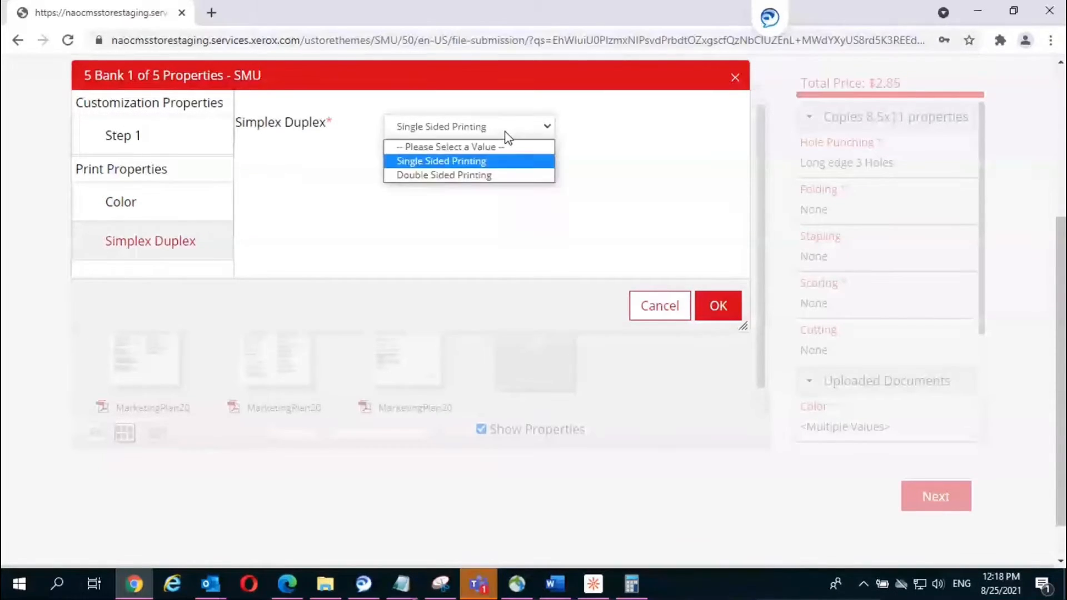
{"action": "left_click", "coordinate": [480, 161]}
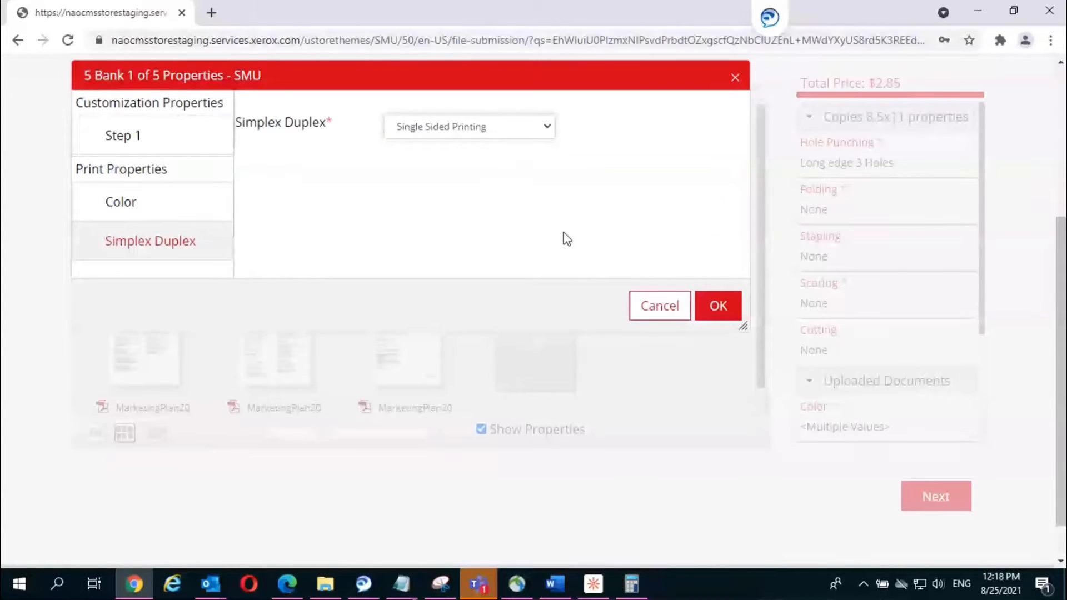
{"action": "left_click", "coordinate": [716, 305]}
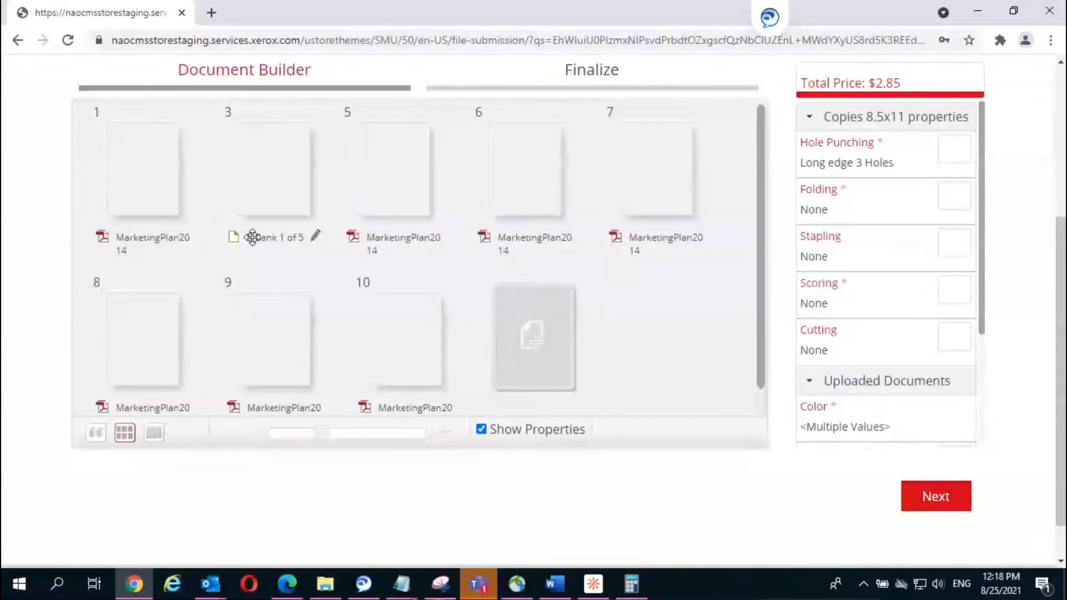
Step: Prefix the tab page's name with 'Intro - ' so it reads 'Intro - 5 Bank 1 of 5'
{"action": "left_click", "coordinate": [254, 239]}
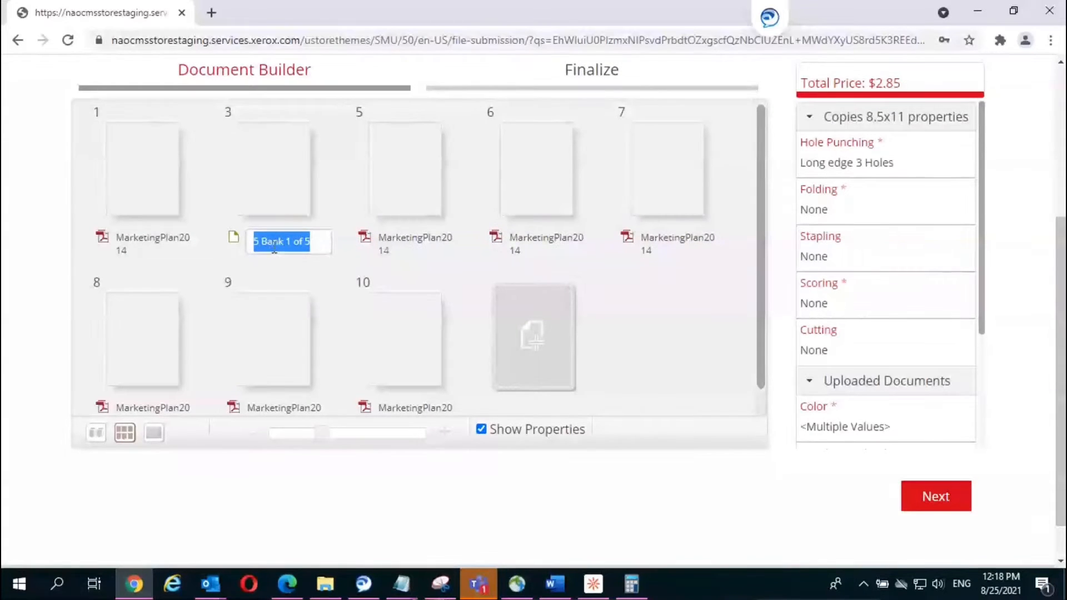
{"action": "left_click", "coordinate": [269, 242]}
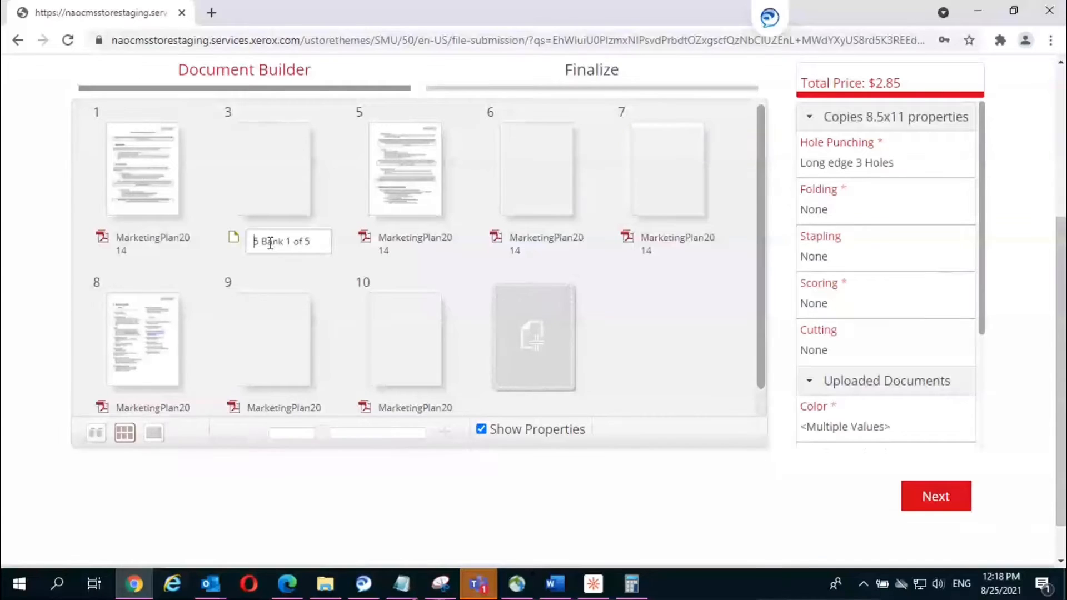
{"action": "type", "text": "Im"}
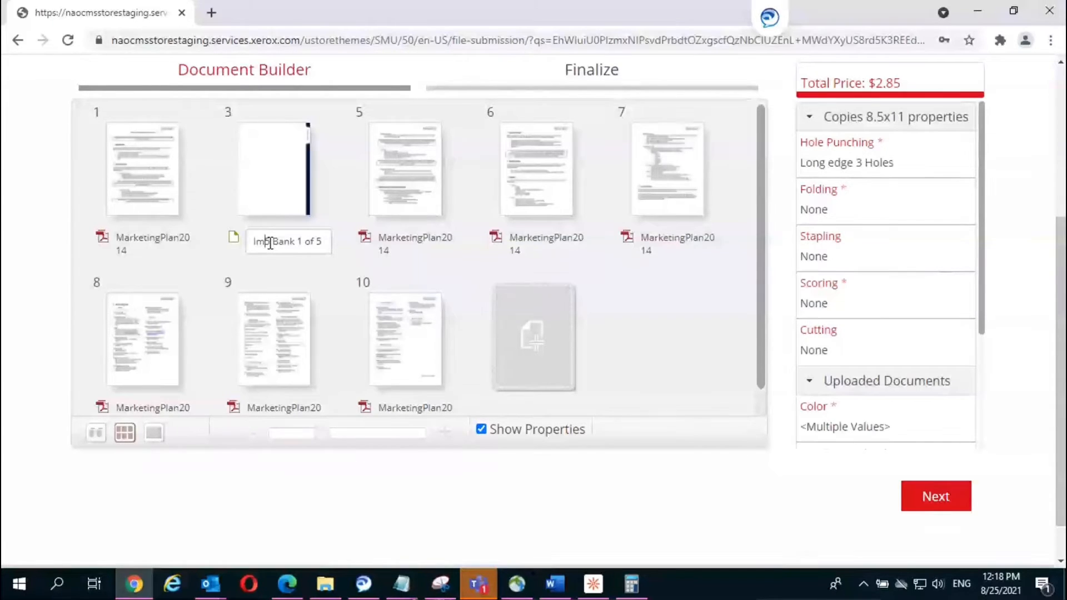
{"action": "key", "text": "Delete"}
{"action": "key", "text": "BackSpace"}
{"action": "type", "text": "ntro"}
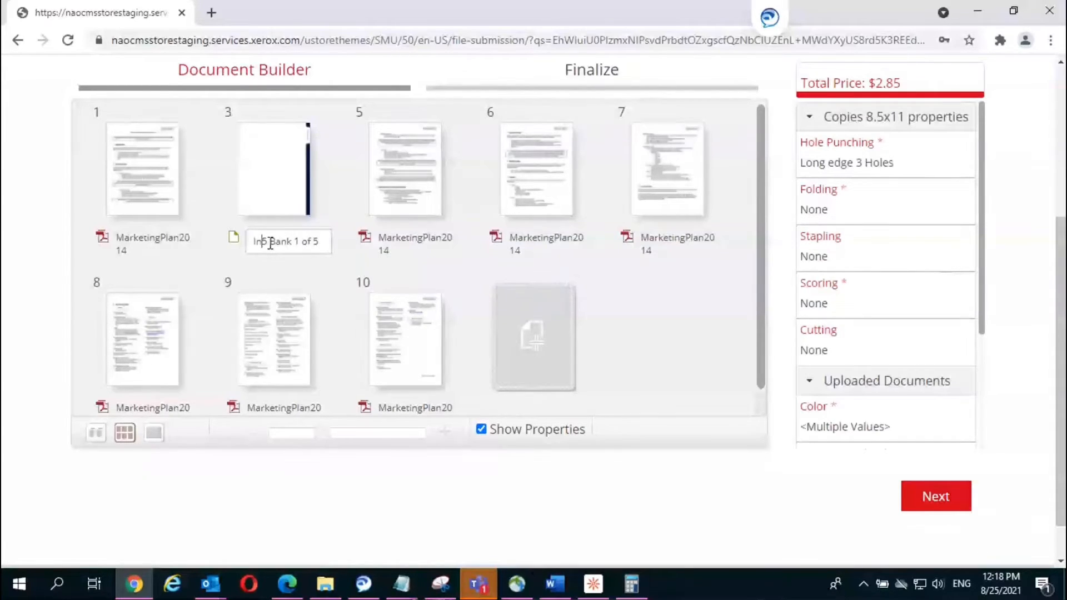
{"action": "type", "text": " - 5"}
{"action": "left_click", "coordinate": [679, 294]}
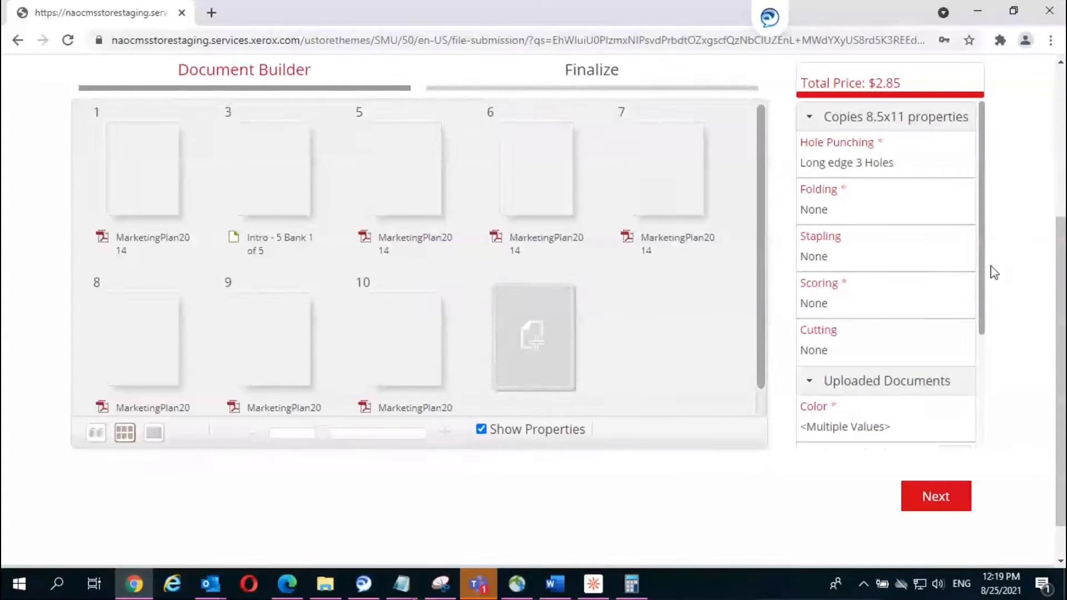
{"action": "scroll", "coordinate": [967, 315], "scroll_direction": "down", "scroll_amount": 3}
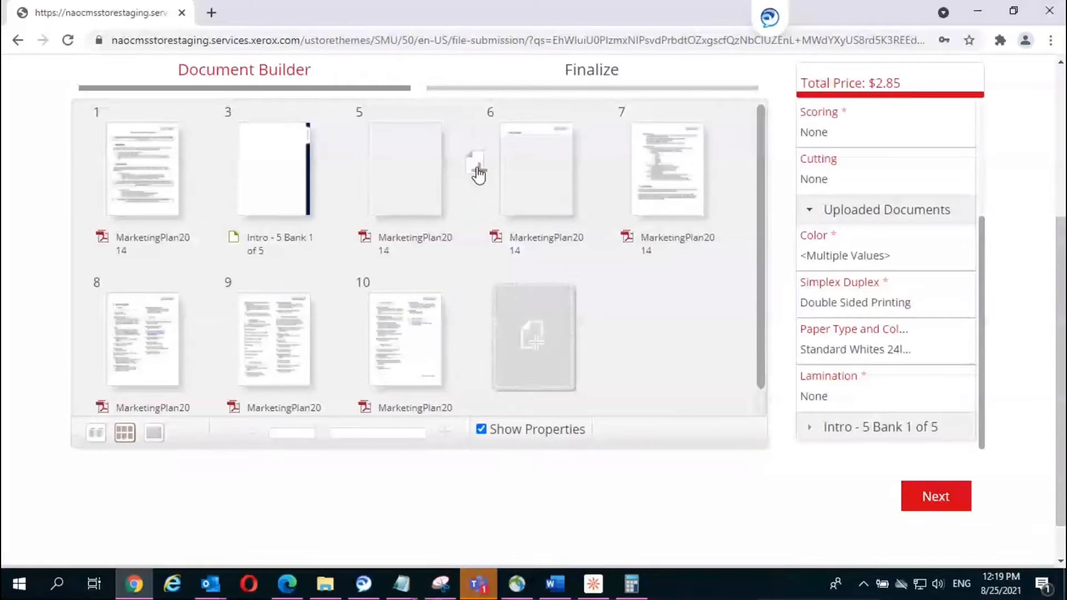
Step: Add a Tabs 9x11 '5 Bank 2 of 5' divider after page 5 from the Catalog
{"action": "left_click", "coordinate": [475, 173]}
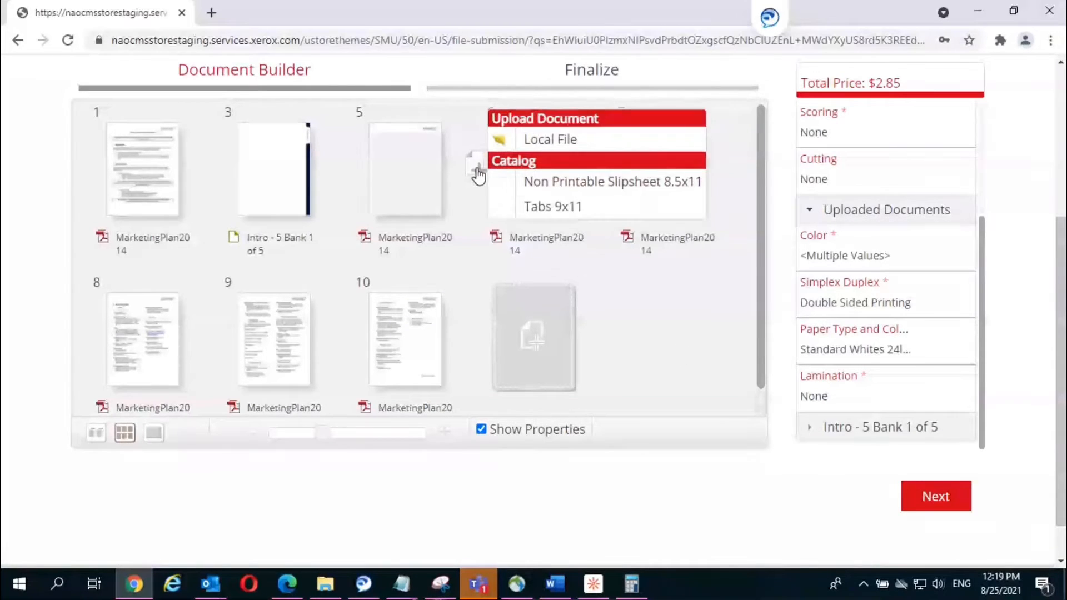
{"action": "left_click", "coordinate": [554, 209]}
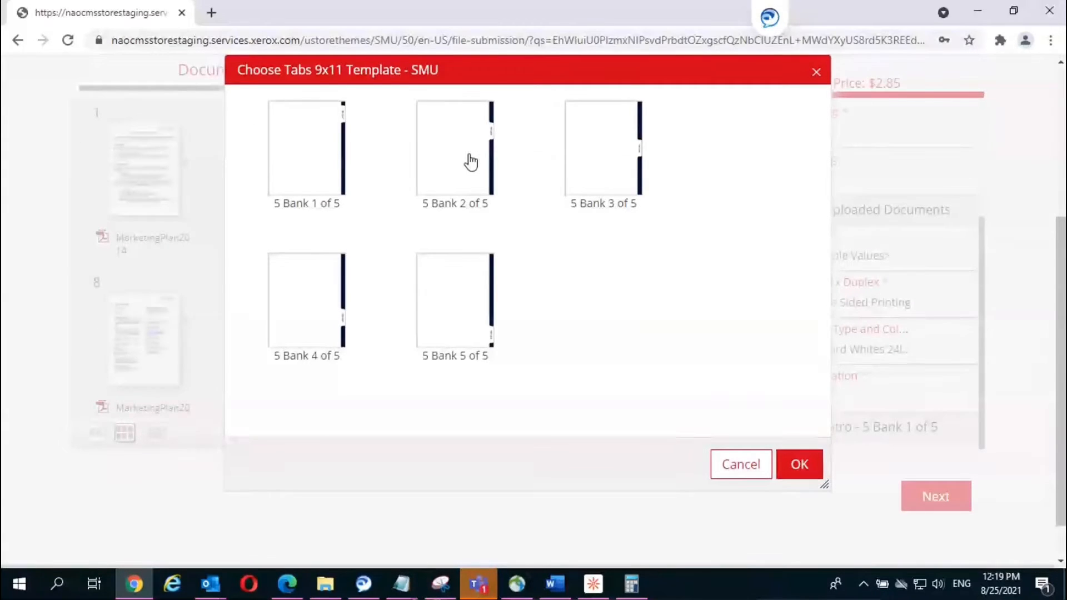
{"action": "left_click", "coordinate": [471, 162]}
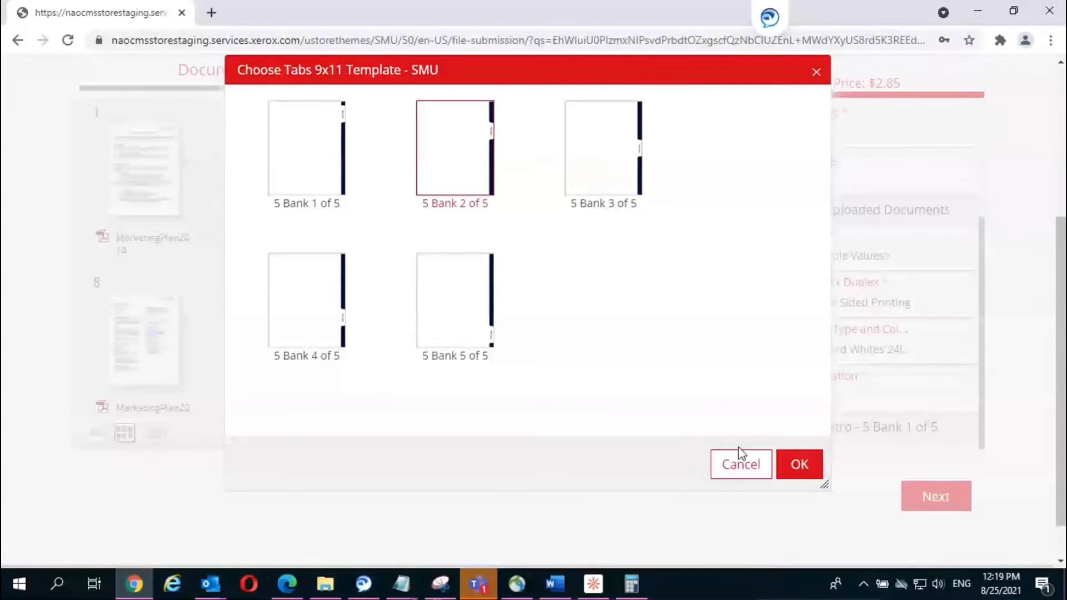
{"action": "left_click", "coordinate": [799, 472]}
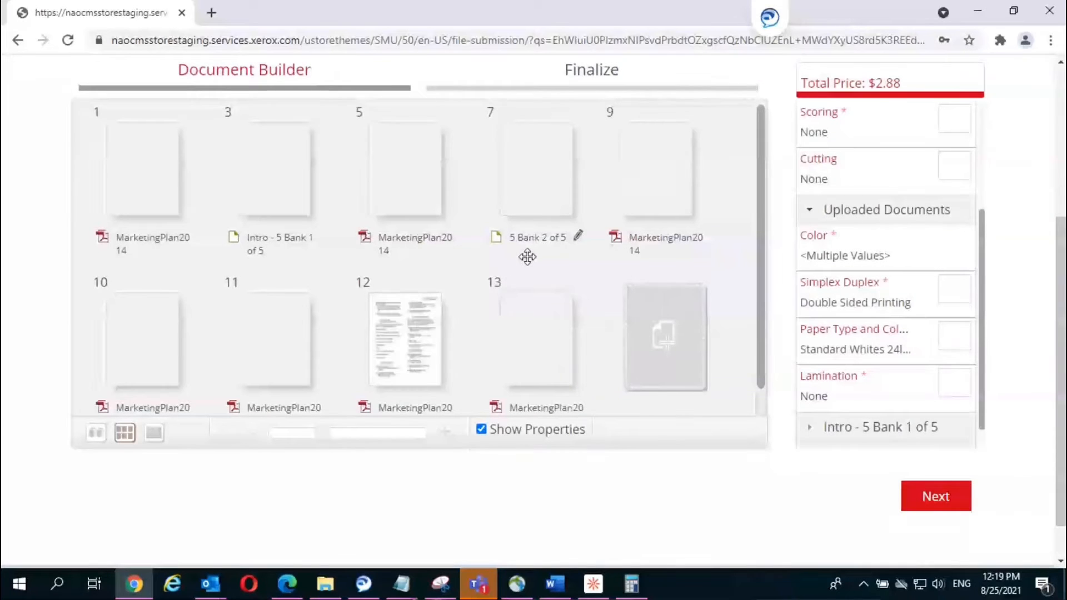
Step: Enter 'Objectives' as the Tab Label in the page 7 divider's properties
{"action": "mouse_move", "coordinate": [540, 172]}
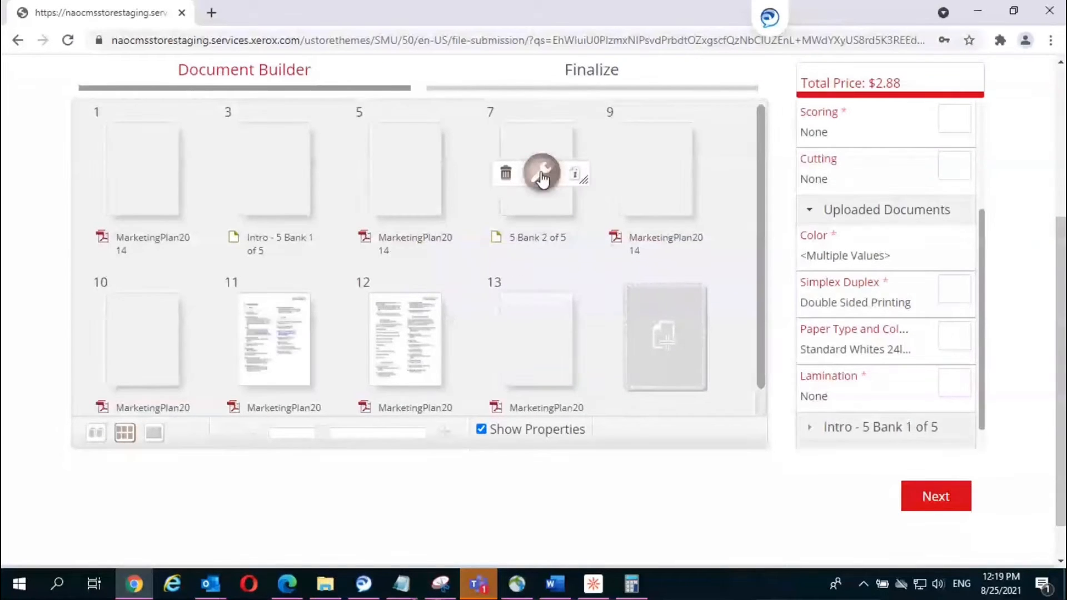
{"action": "left_click", "coordinate": [541, 175]}
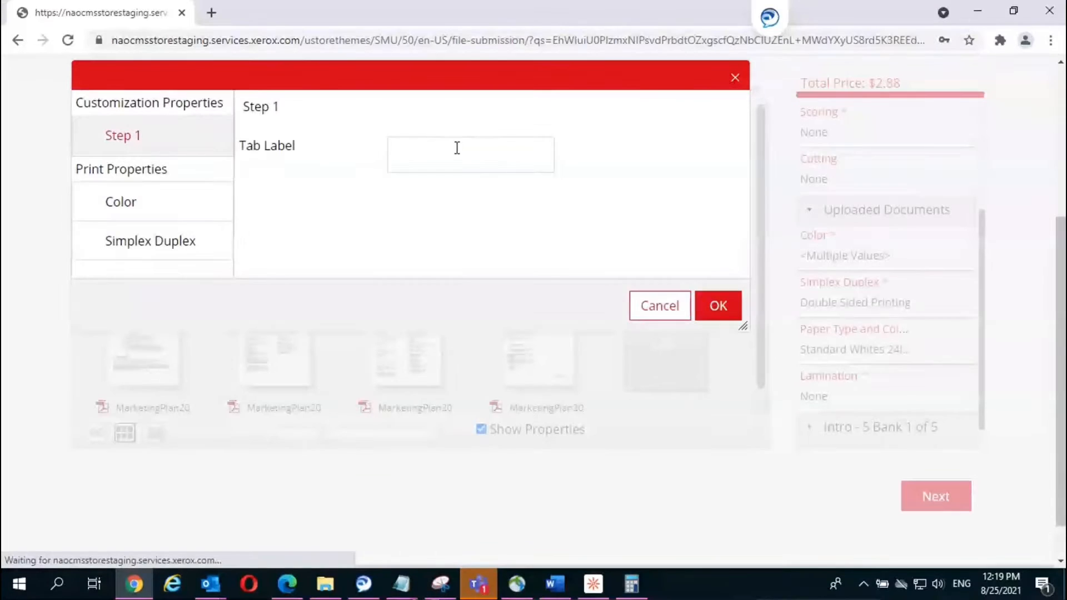
{"action": "left_click", "coordinate": [451, 149]}
{"action": "type", "text": "Objectiv"}
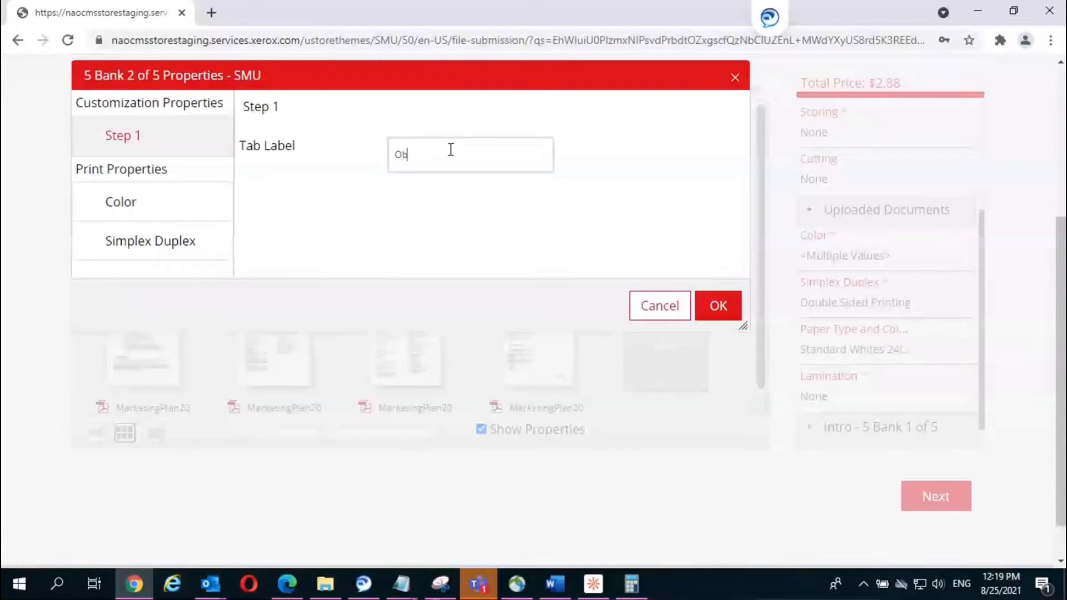
{"action": "type", "text": "es"}
{"action": "left_click", "coordinate": [719, 305]}
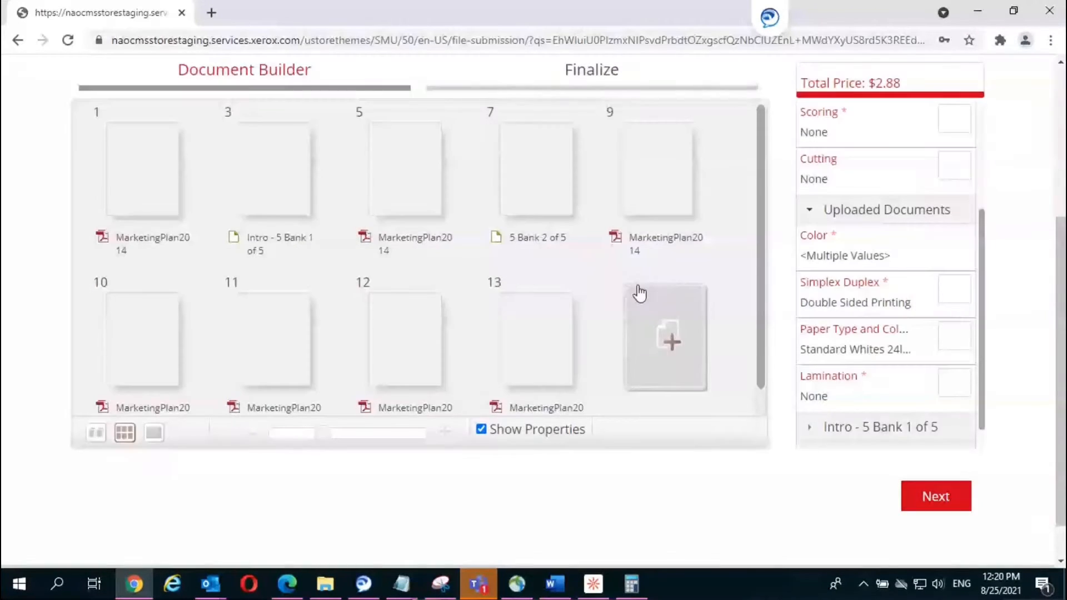
{"action": "mouse_move", "coordinate": [551, 255]}
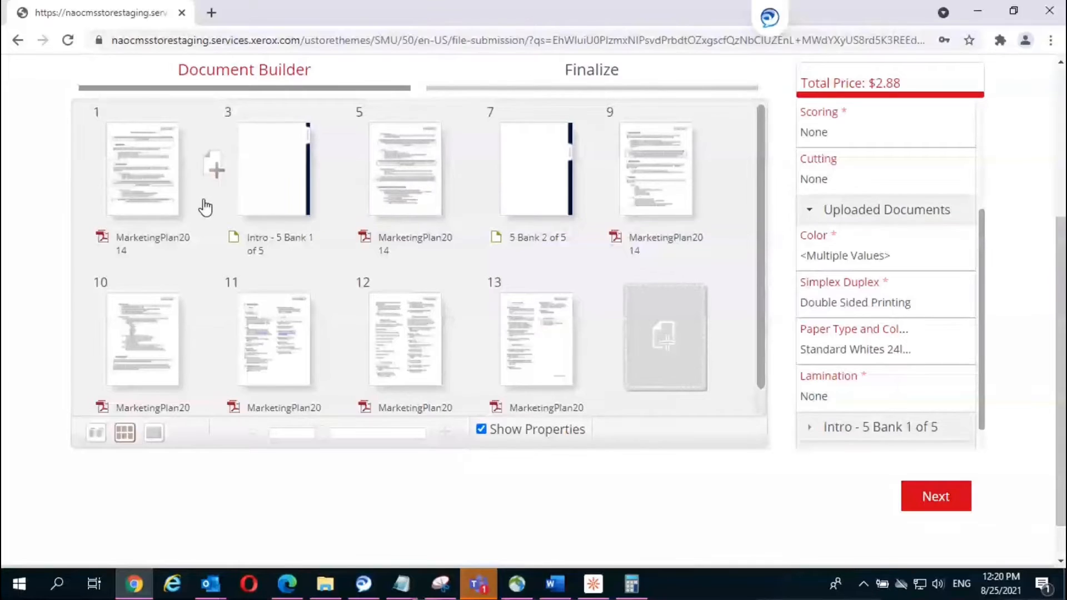
{"action": "mouse_move", "coordinate": [165, 297]}
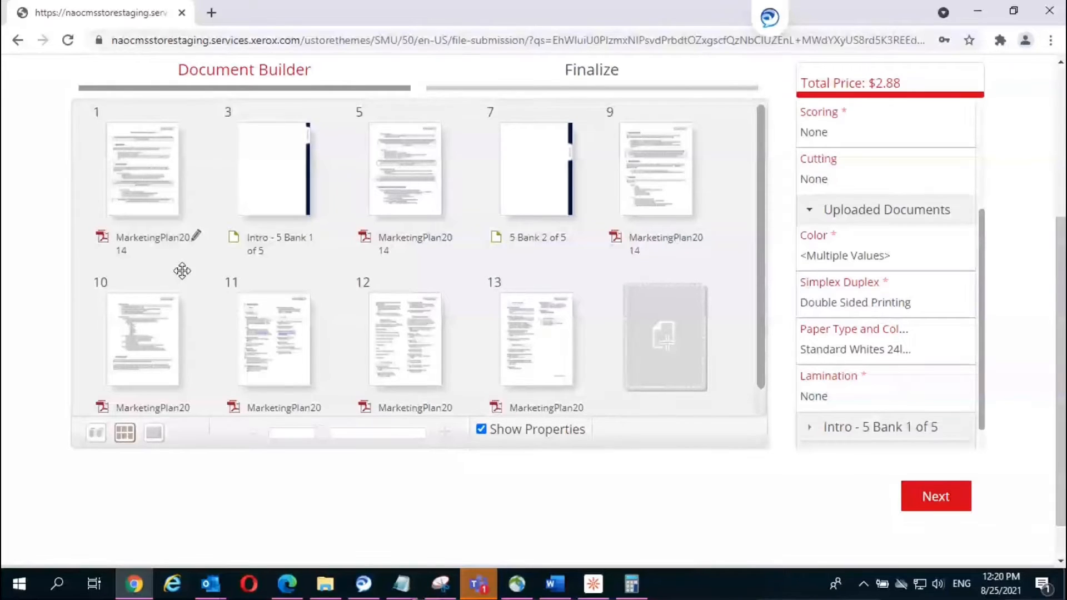
Step: Rename the page 7 tab divider to 'Objectives'
{"action": "double_click", "coordinate": [547, 243]}
{"action": "type", "text": "O"}
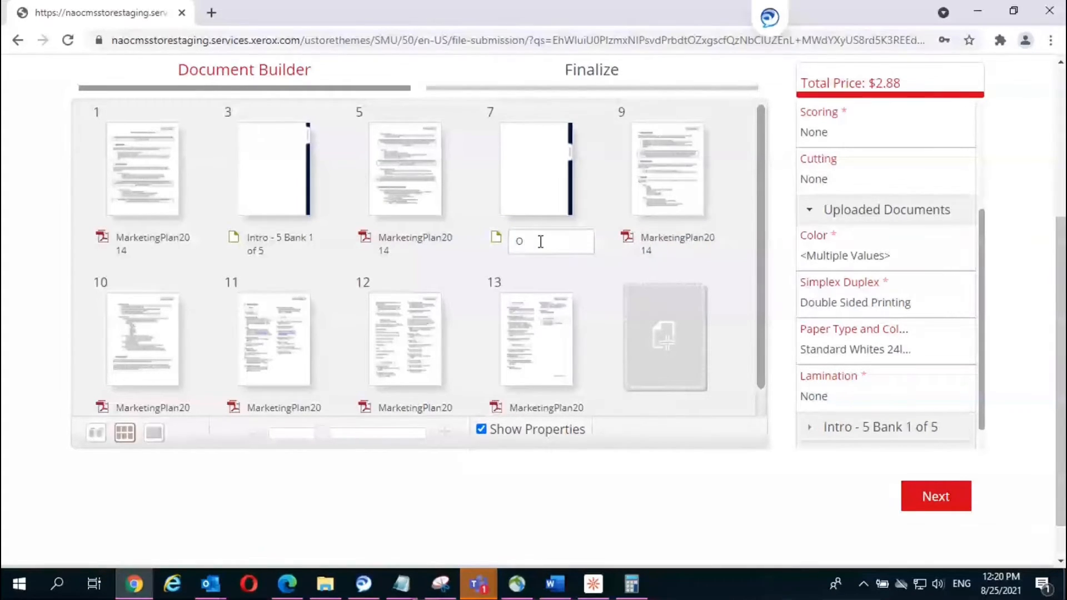
{"action": "type", "text": "njectives"}
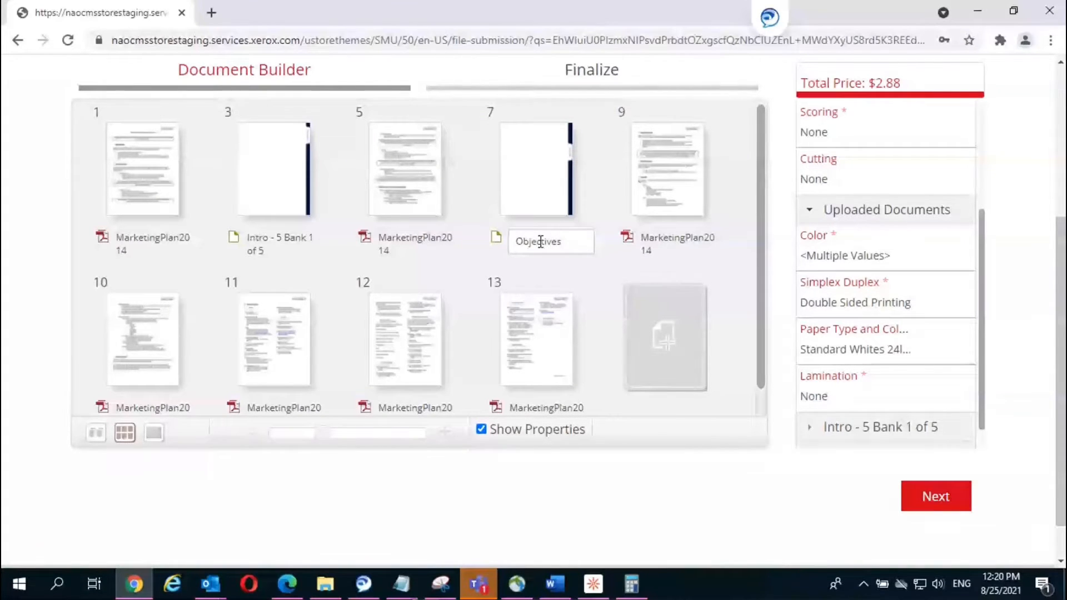
{"action": "key", "text": "Return"}
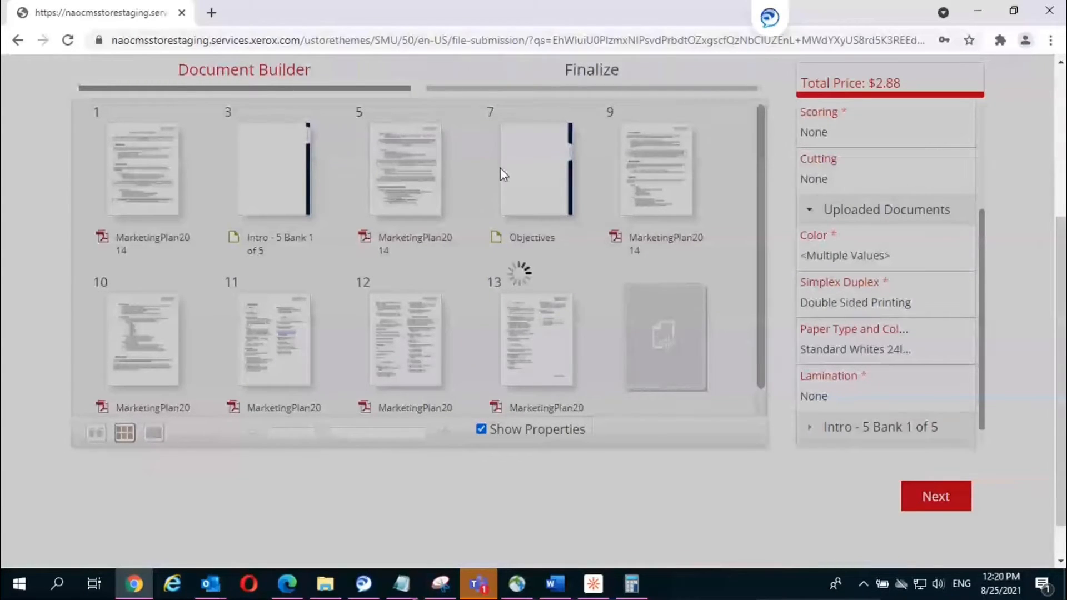
{"action": "mouse_move", "coordinate": [555, 138]}
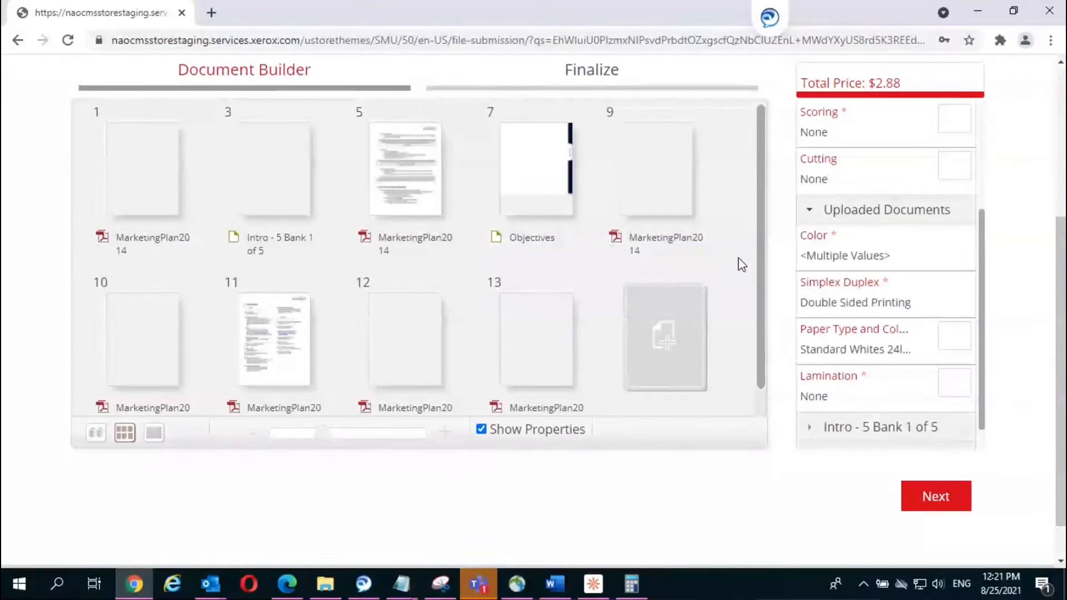
{"action": "mouse_move", "coordinate": [303, 151]}
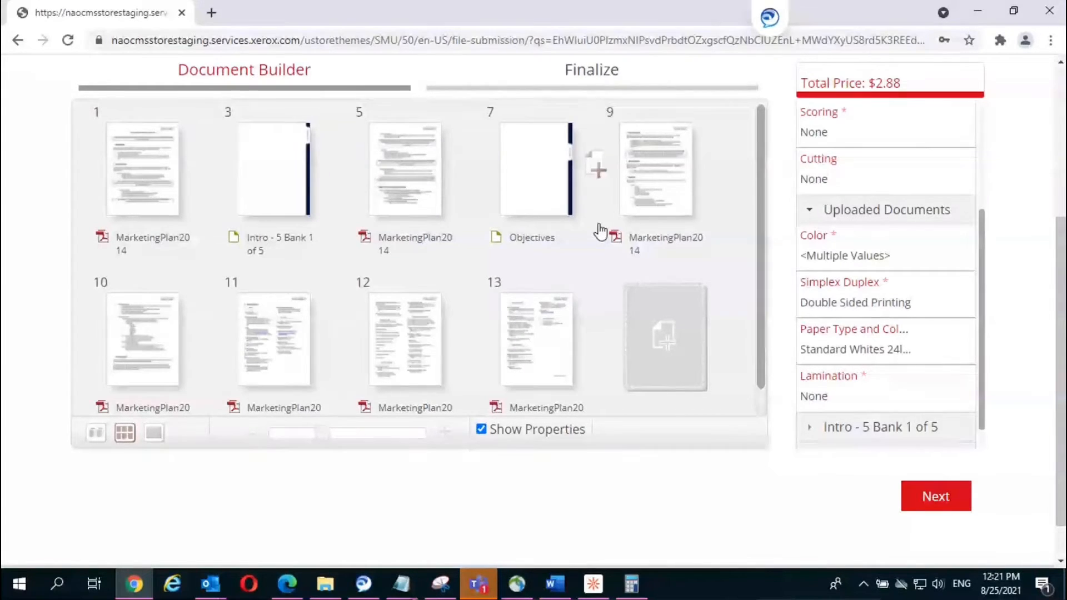
{"action": "mouse_move", "coordinate": [575, 252]}
{"action": "scroll", "coordinate": [983, 372], "scroll_direction": "down", "scroll_amount": 1}
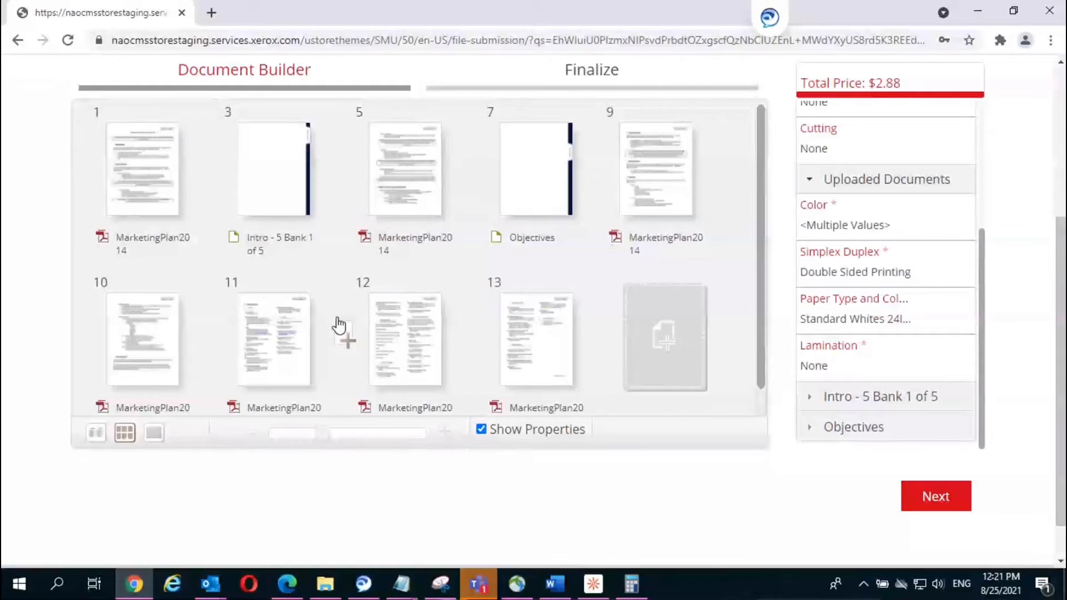
{"action": "mouse_move", "coordinate": [401, 329]}
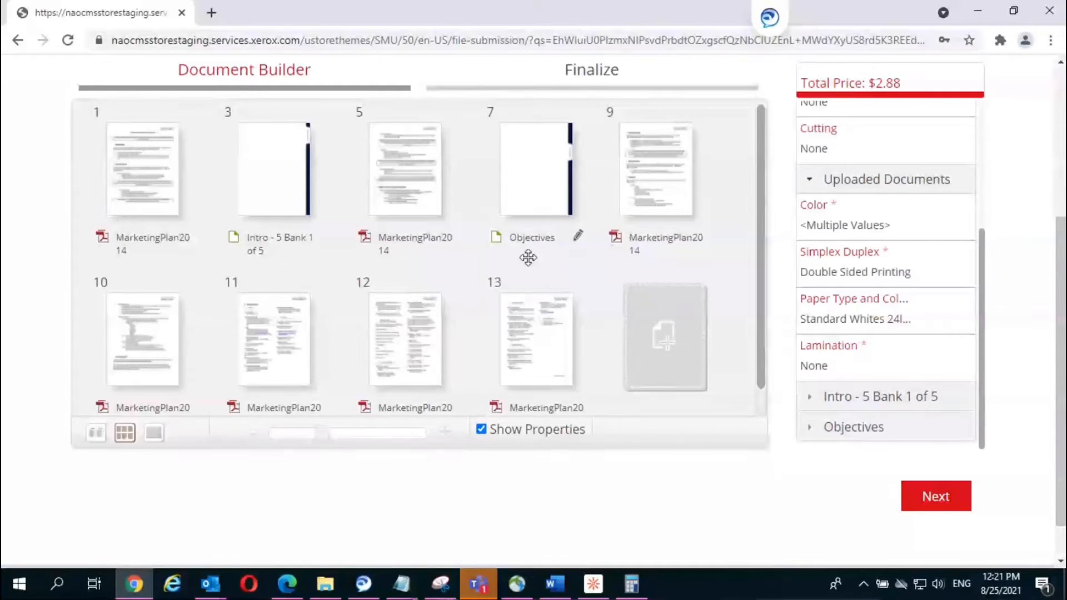
{"action": "mouse_move", "coordinate": [498, 284]}
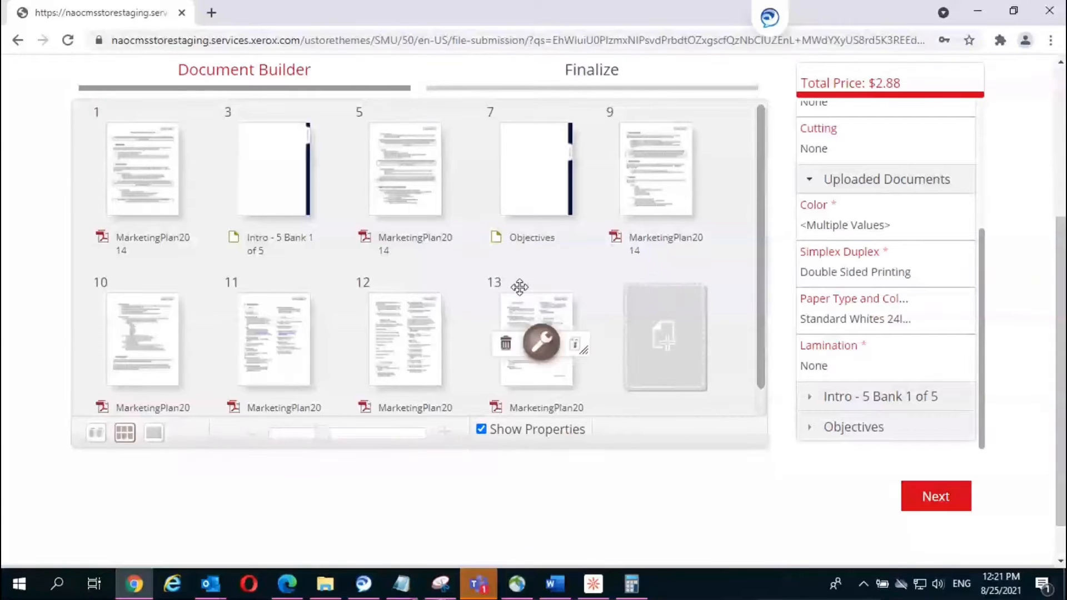
Step: Append ' - 2 of 5' to the divider name, making it 'Objectives - 2 of 5'
{"action": "double_click", "coordinate": [539, 240]}
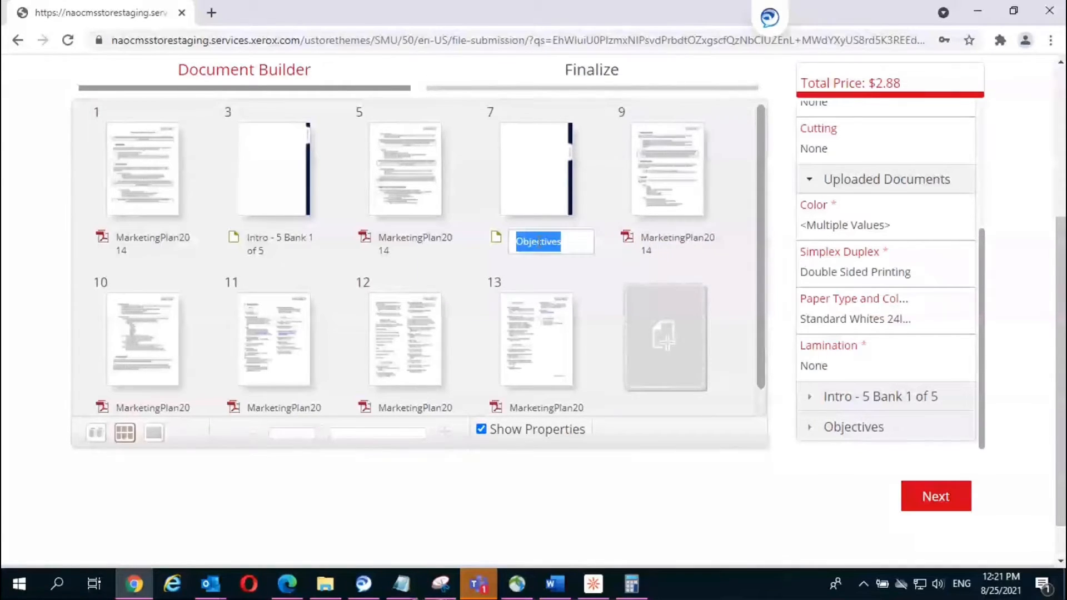
{"action": "left_click", "coordinate": [575, 241]}
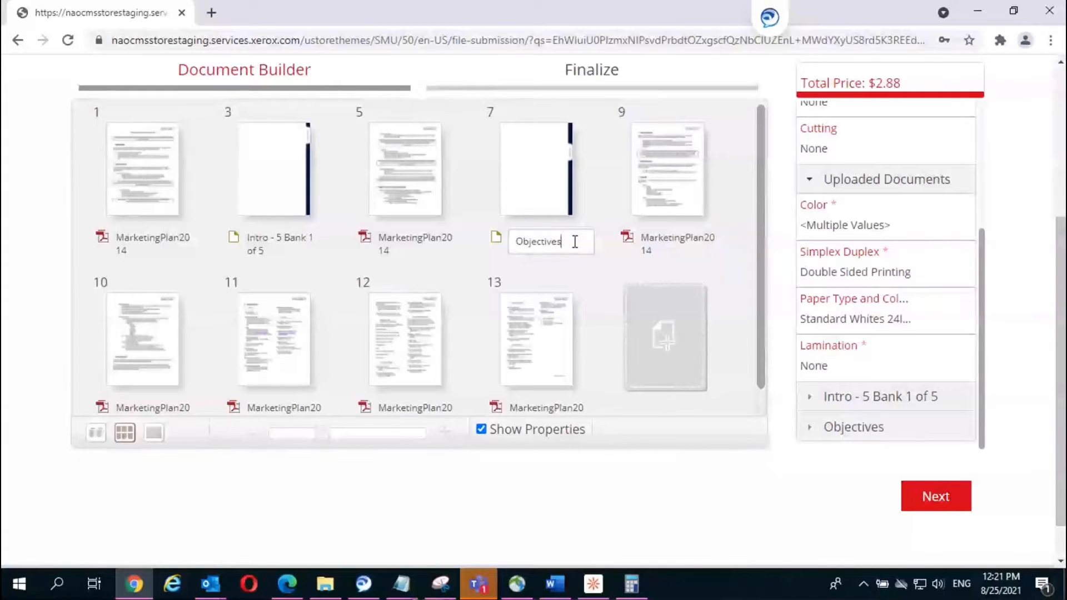
{"action": "type", "text": "- 2 of 5"}
{"action": "left_click", "coordinate": [746, 384]}
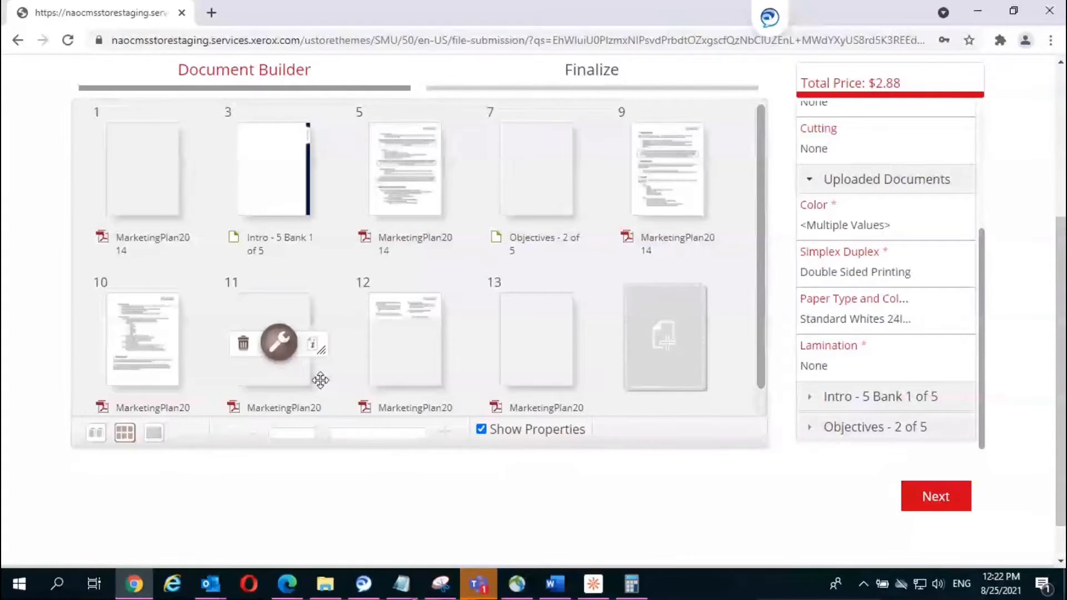
{"action": "mouse_move", "coordinate": [349, 348]}
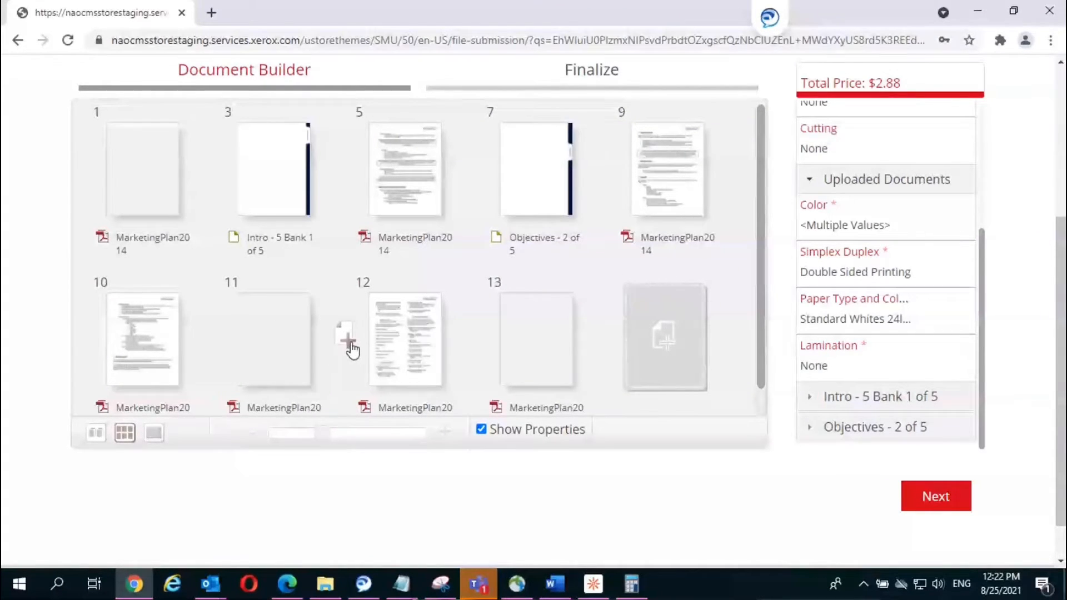
{"action": "left_click", "coordinate": [349, 342]}
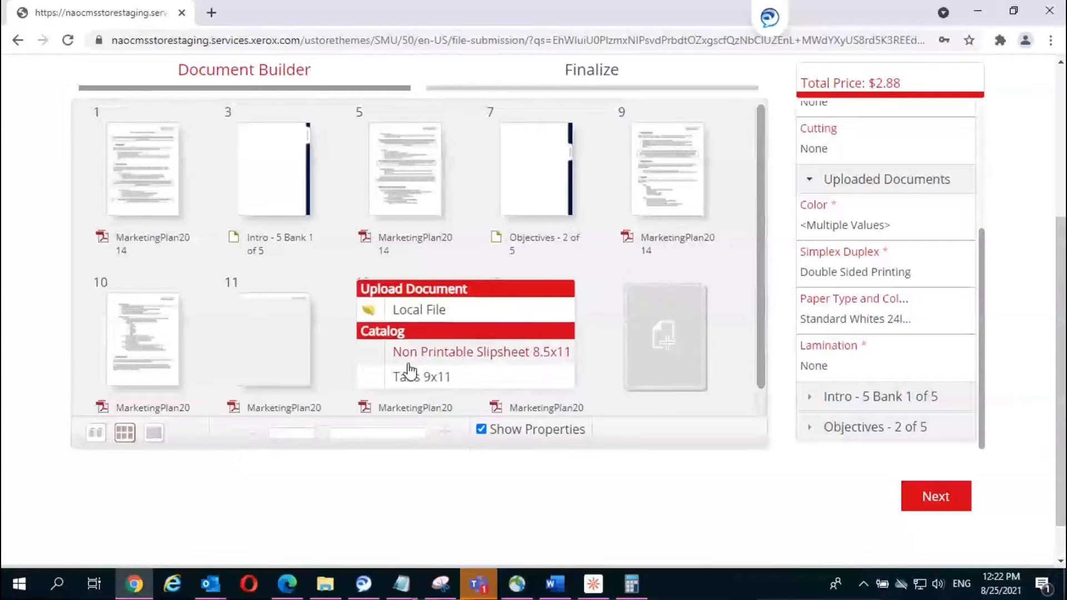
{"action": "left_click", "coordinate": [465, 351]}
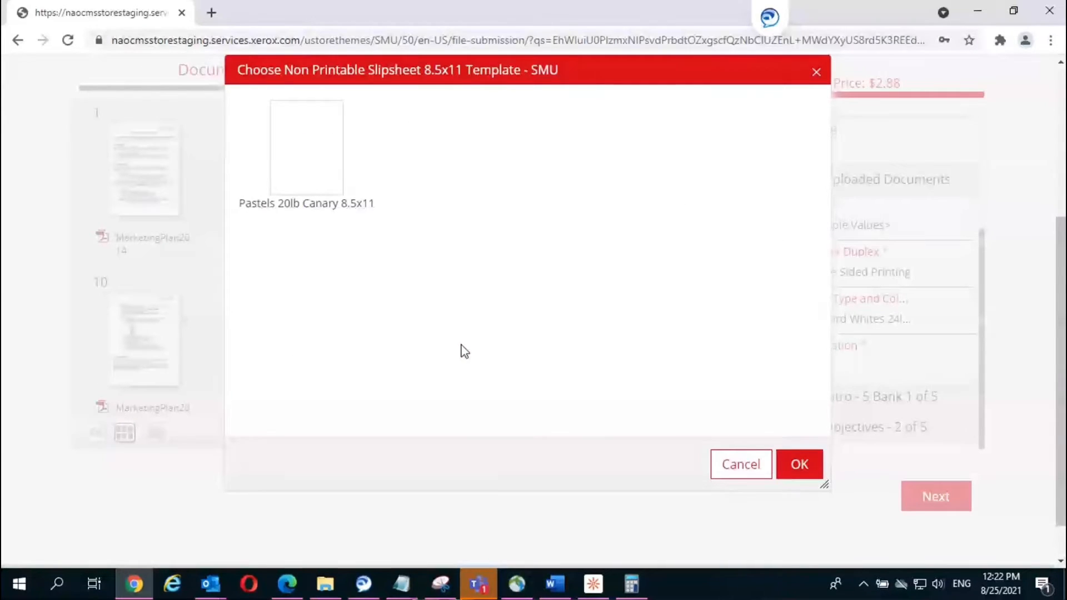
{"action": "left_click", "coordinate": [305, 162]}
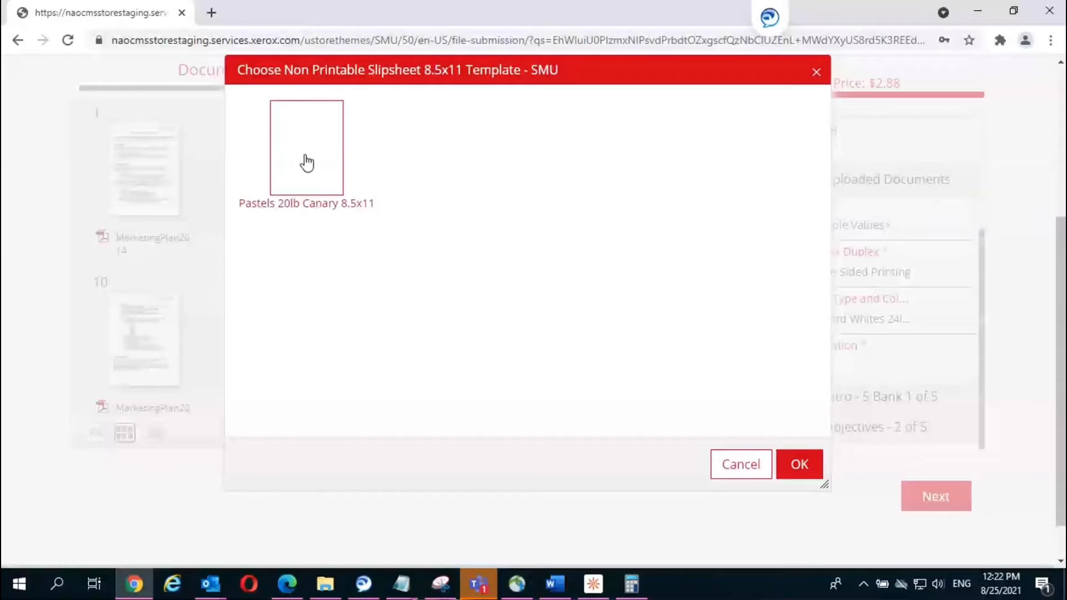
{"action": "left_click", "coordinate": [790, 466]}
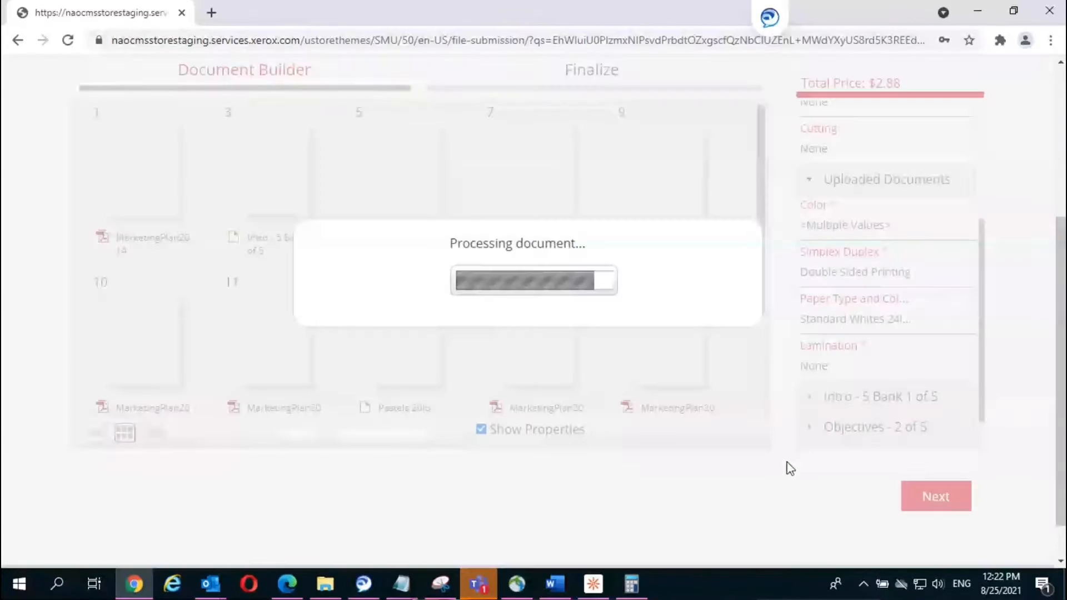
{"action": "mouse_move", "coordinate": [414, 403]}
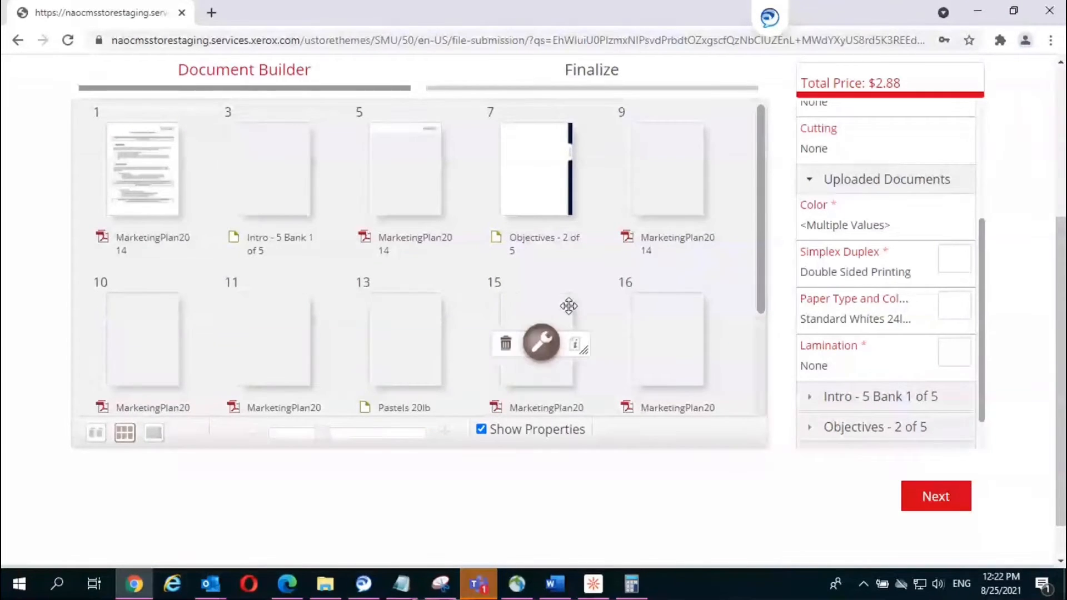
{"action": "left_click_drag", "start_coordinate": [365, 320], "coordinate": [348, 347]}
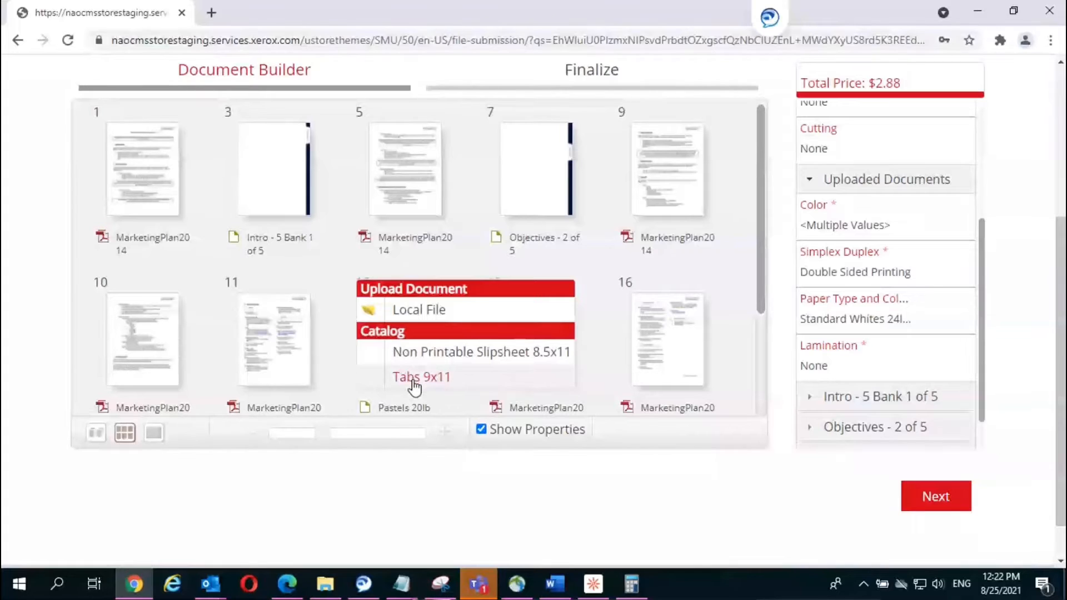
{"action": "left_click", "coordinate": [739, 264]}
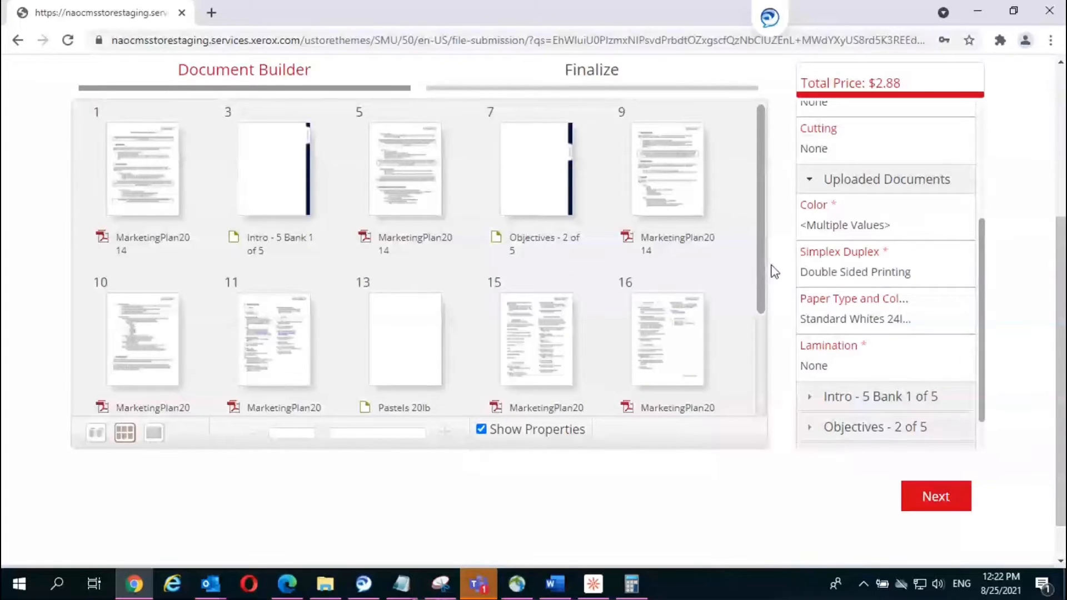
{"action": "left_click_drag", "start_coordinate": [760, 274], "coordinate": [745, 357]}
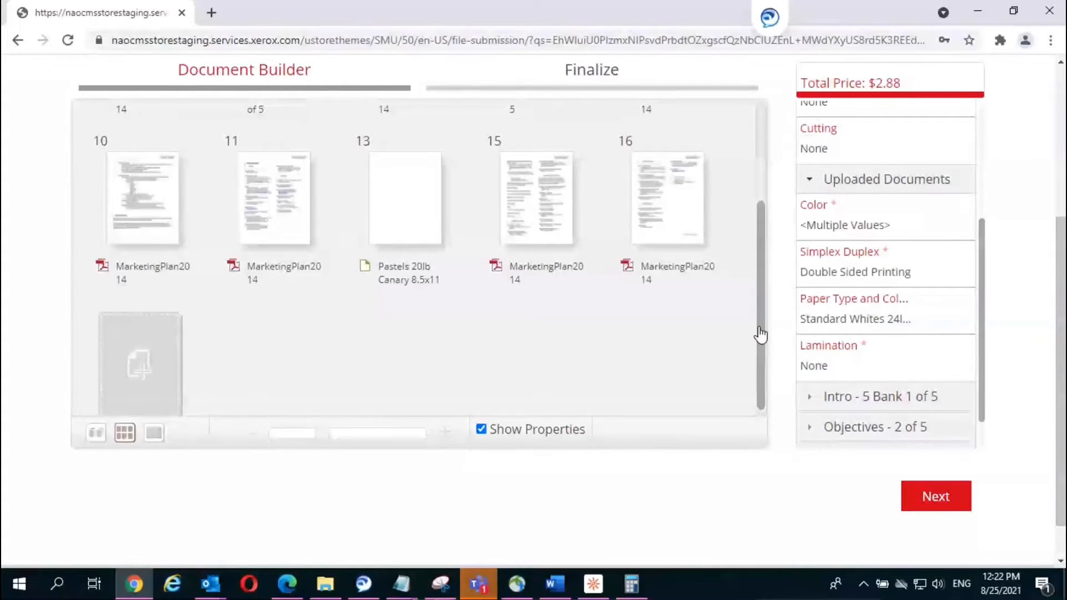
{"action": "scroll", "coordinate": [759, 334], "scroll_direction": "up", "scroll_amount": 2}
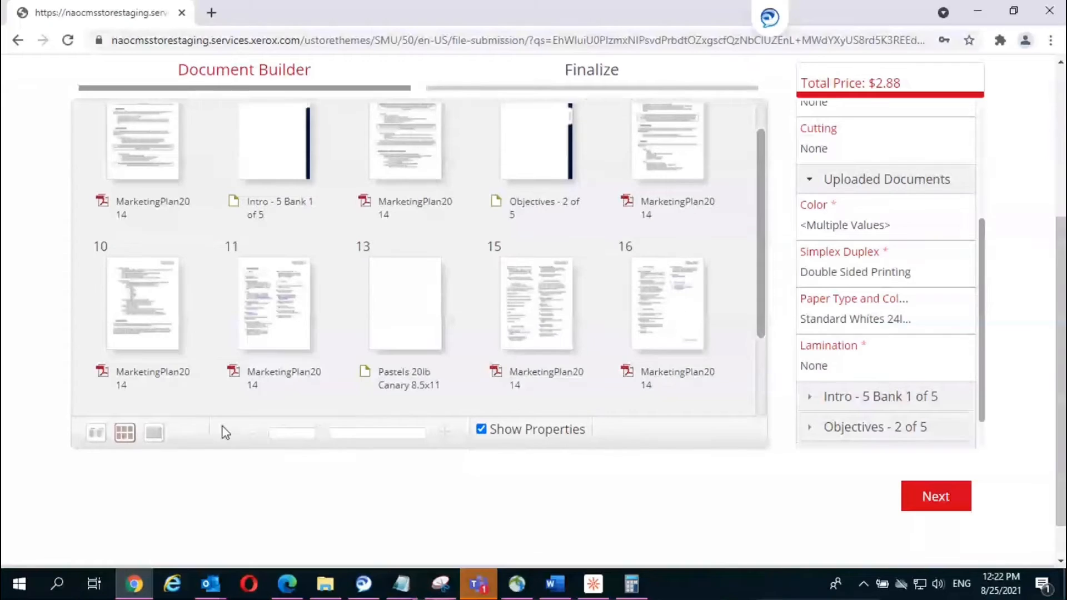
{"action": "left_click", "coordinate": [154, 435]}
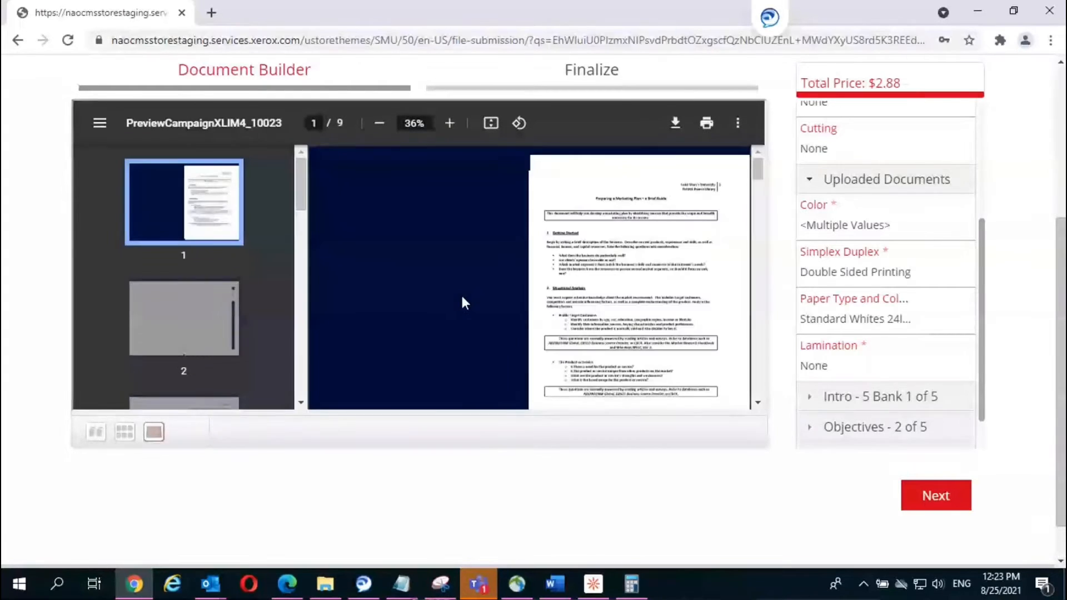
{"action": "left_click", "coordinate": [450, 123]}
{"action": "left_click", "coordinate": [450, 123]}
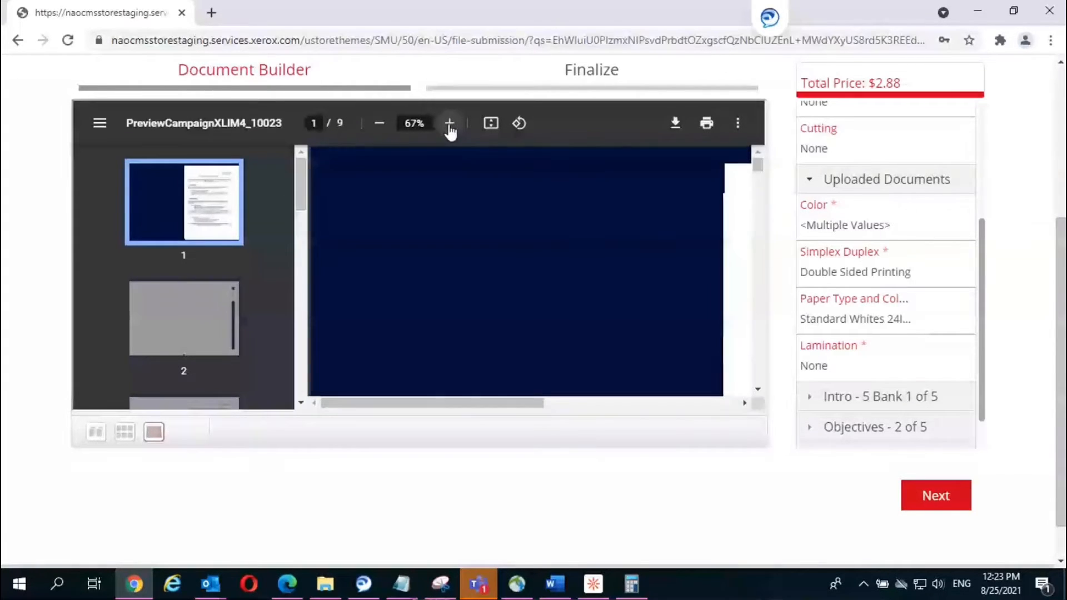
{"action": "left_click", "coordinate": [449, 123]}
{"action": "left_click_drag", "start_coordinate": [434, 401], "coordinate": [655, 429]}
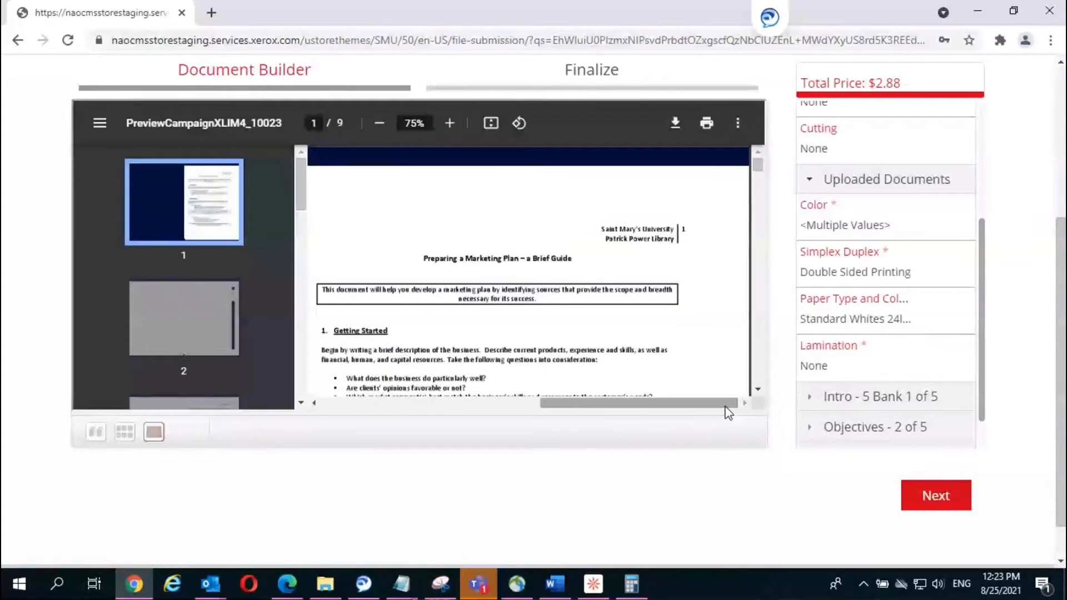
{"action": "left_click", "coordinate": [757, 389]}
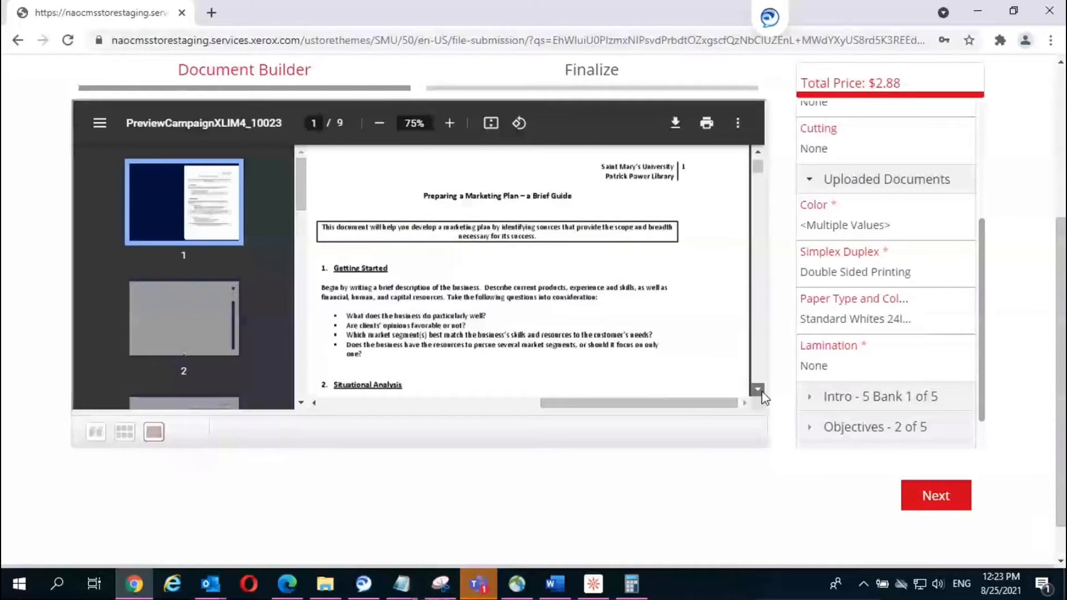
{"action": "left_click", "coordinate": [761, 391]}
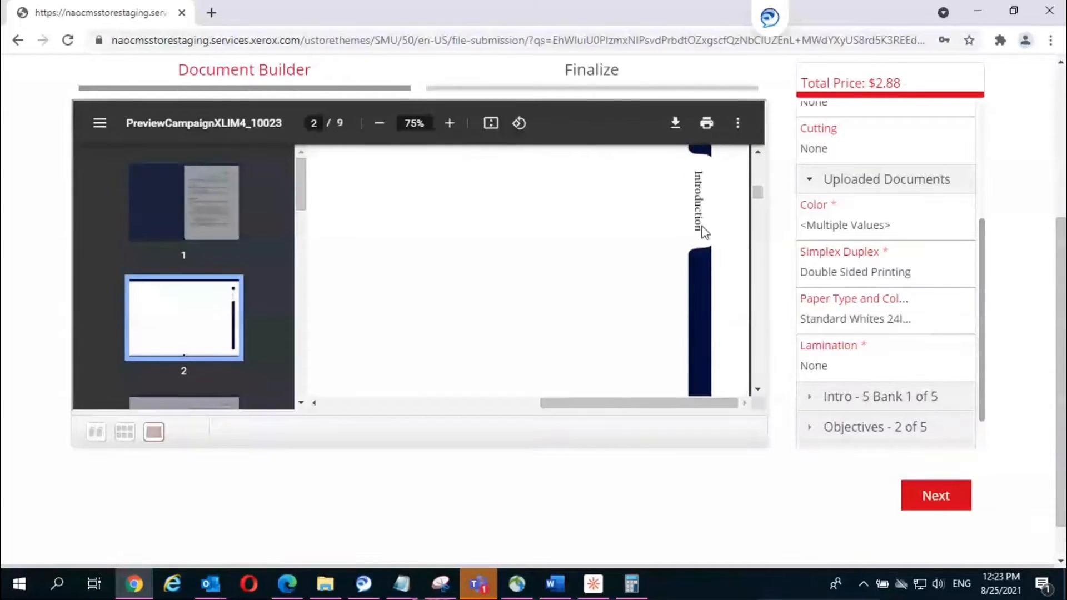
{"action": "left_click", "coordinate": [757, 389]}
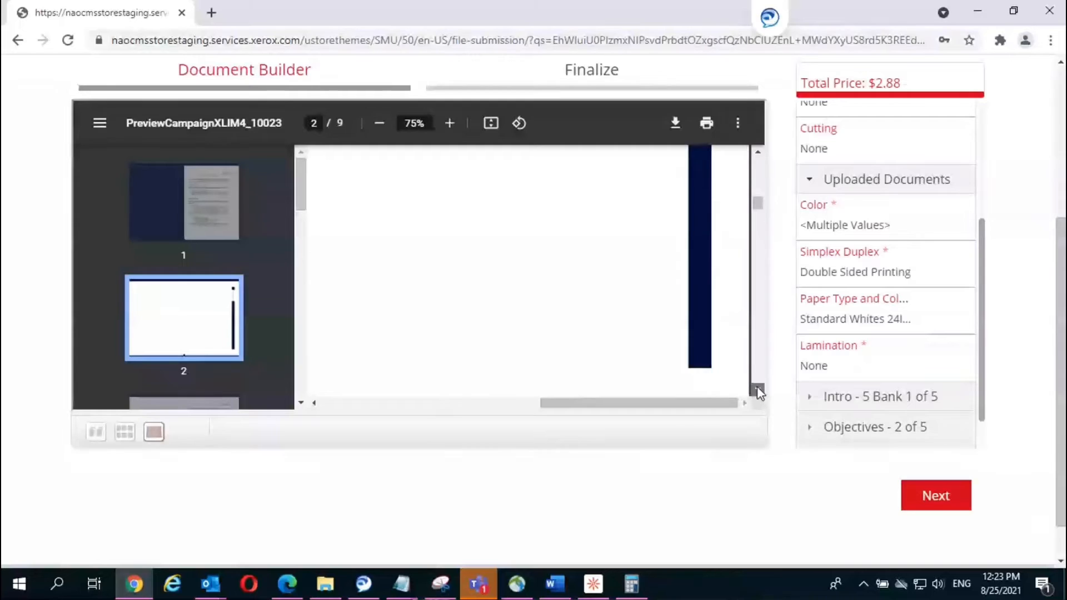
{"action": "left_click", "coordinate": [757, 390]}
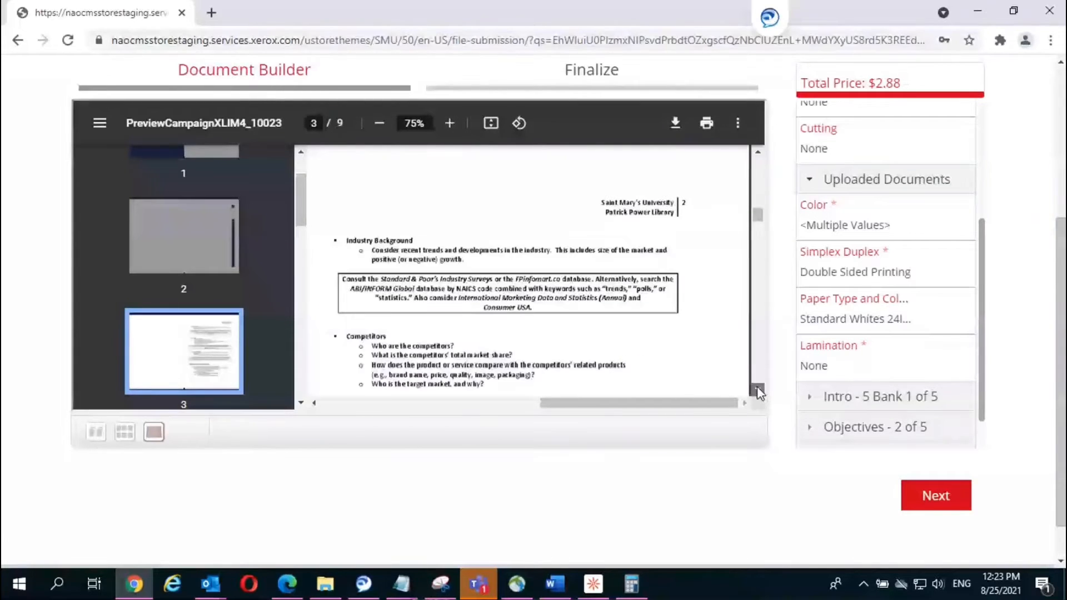
{"action": "left_click", "coordinate": [757, 390]}
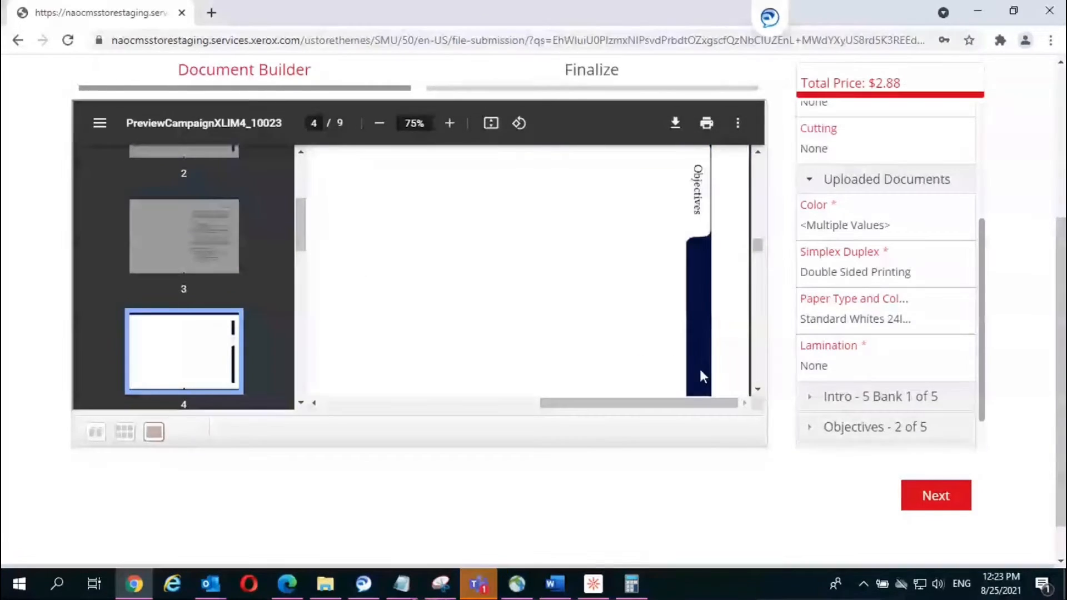
{"action": "left_click", "coordinate": [757, 390]}
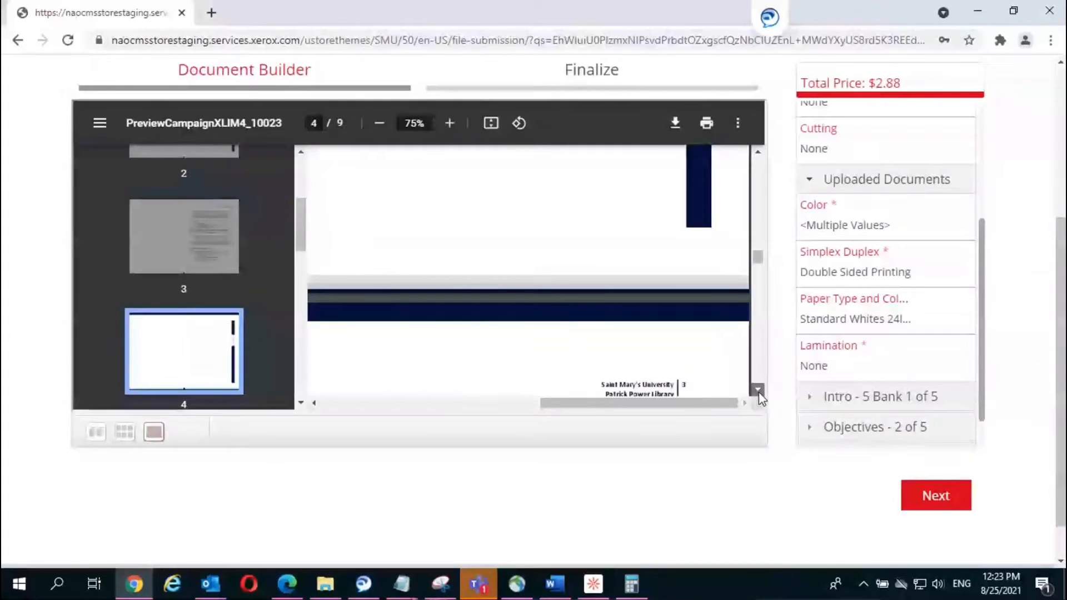
{"action": "left_click", "coordinate": [757, 390]}
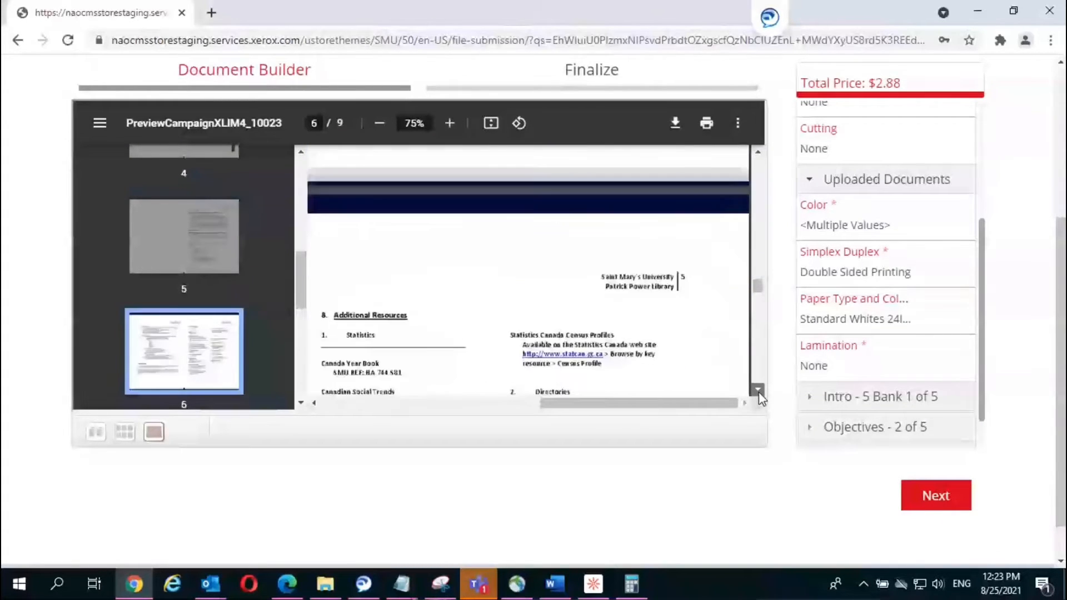
{"action": "left_click", "coordinate": [757, 390]}
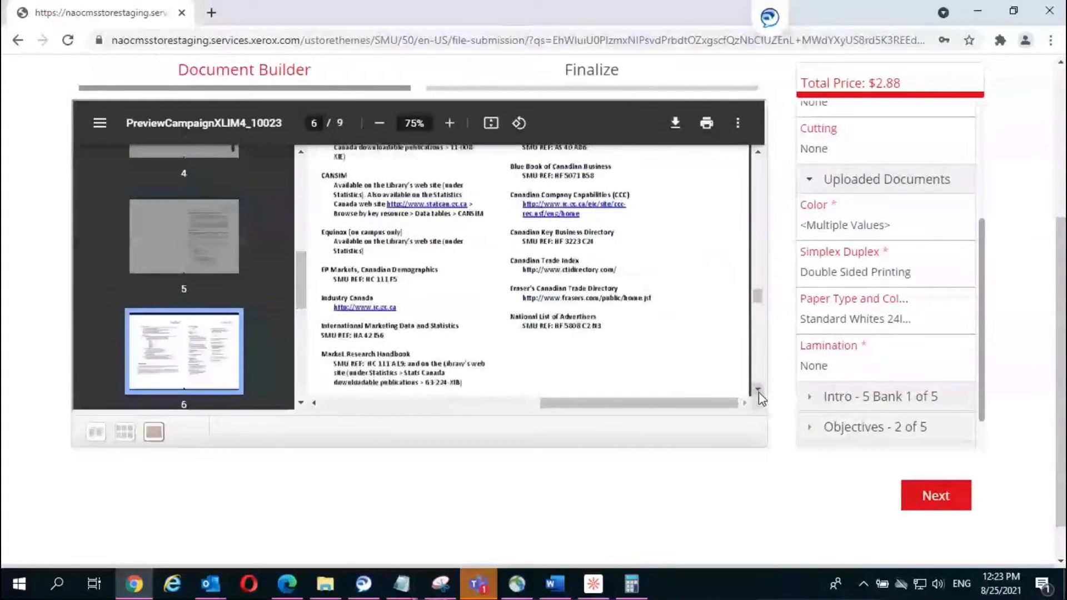
{"action": "left_click", "coordinate": [758, 390]}
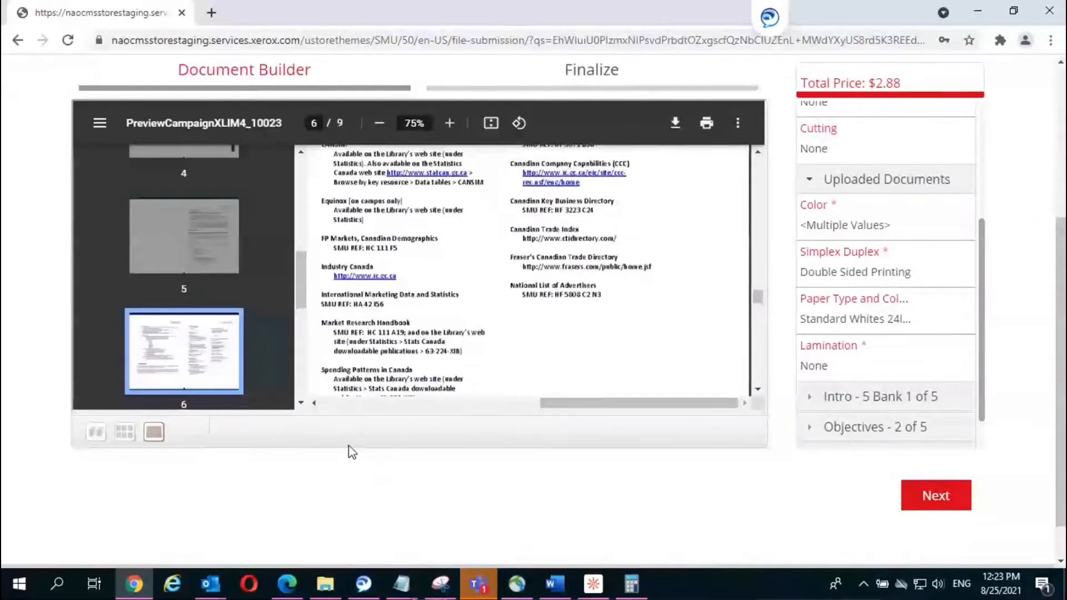
{"action": "left_click", "coordinate": [125, 432]}
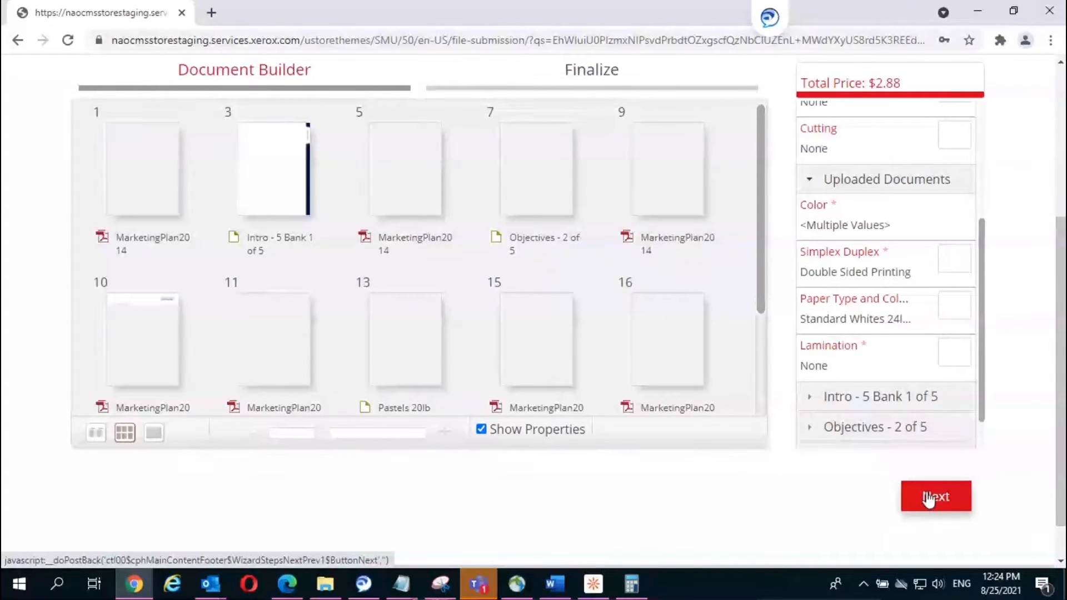
Step: Go to the order's final step and set the quantity to 10
{"action": "left_click", "coordinate": [928, 498]}
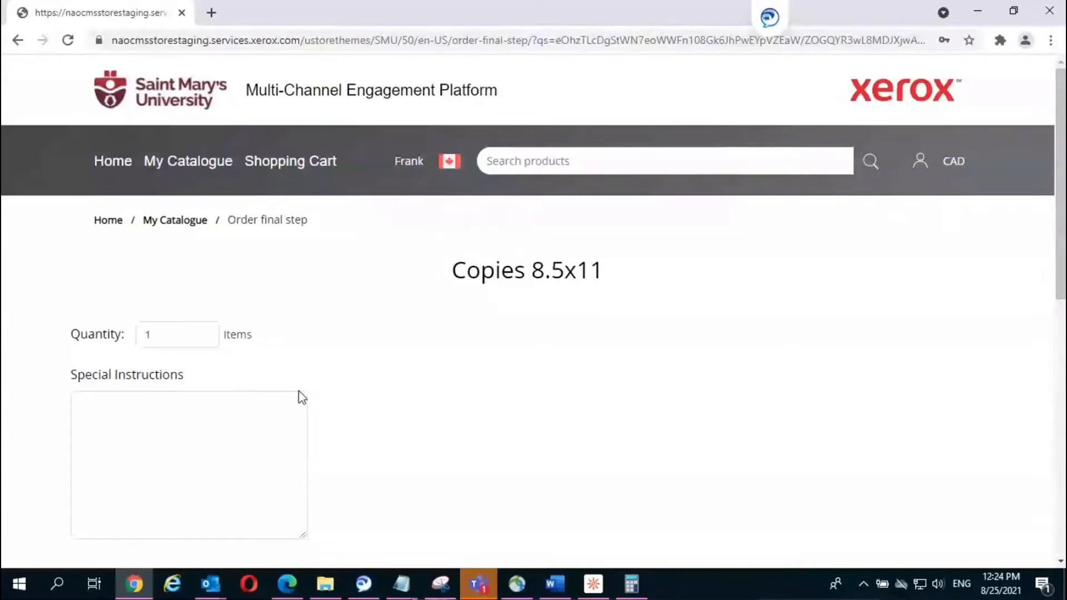
{"action": "left_click", "coordinate": [182, 340]}
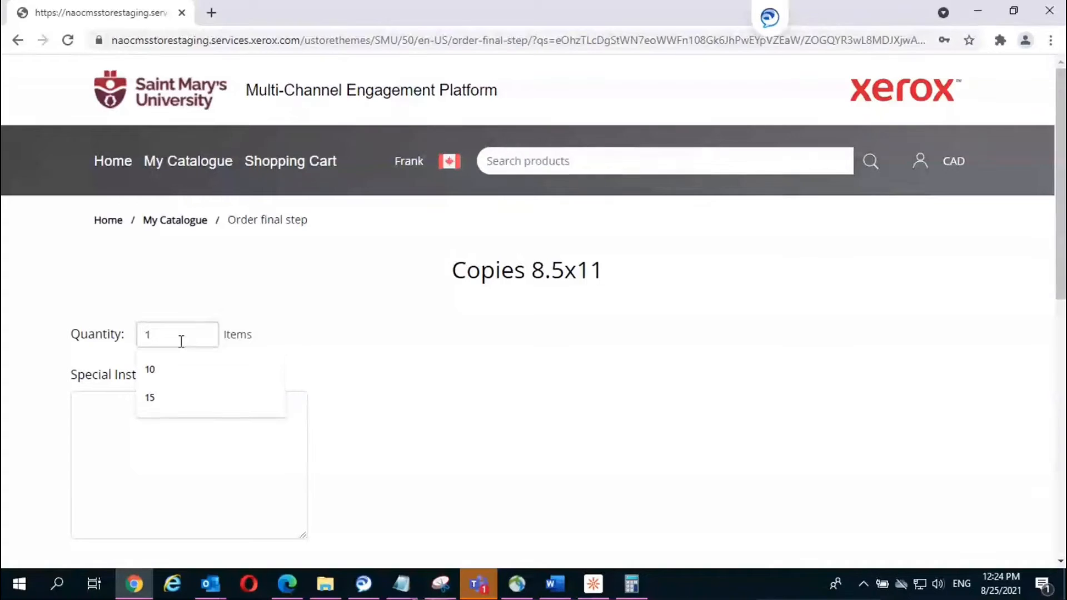
{"action": "type", "text": "0"}
Step: Enter special instructions 'Add as necessary.' and 'Tab color: Purple' on separate lines
{"action": "left_click", "coordinate": [118, 424]}
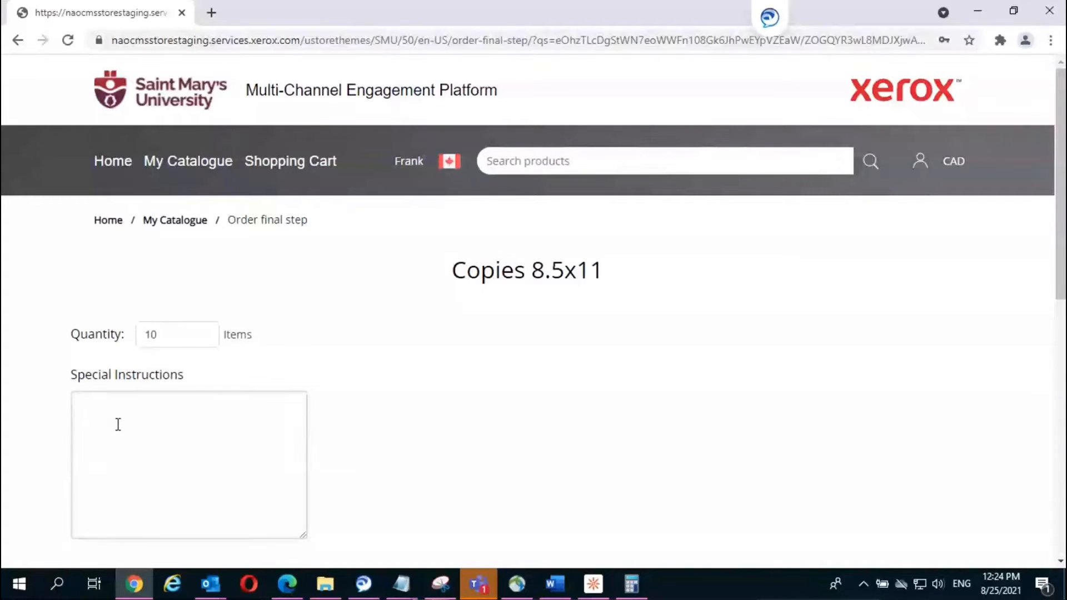
{"action": "type", "text": "Add as necessary."}
{"action": "key", "text": "Return"}
{"action": "key", "text": "Return"}
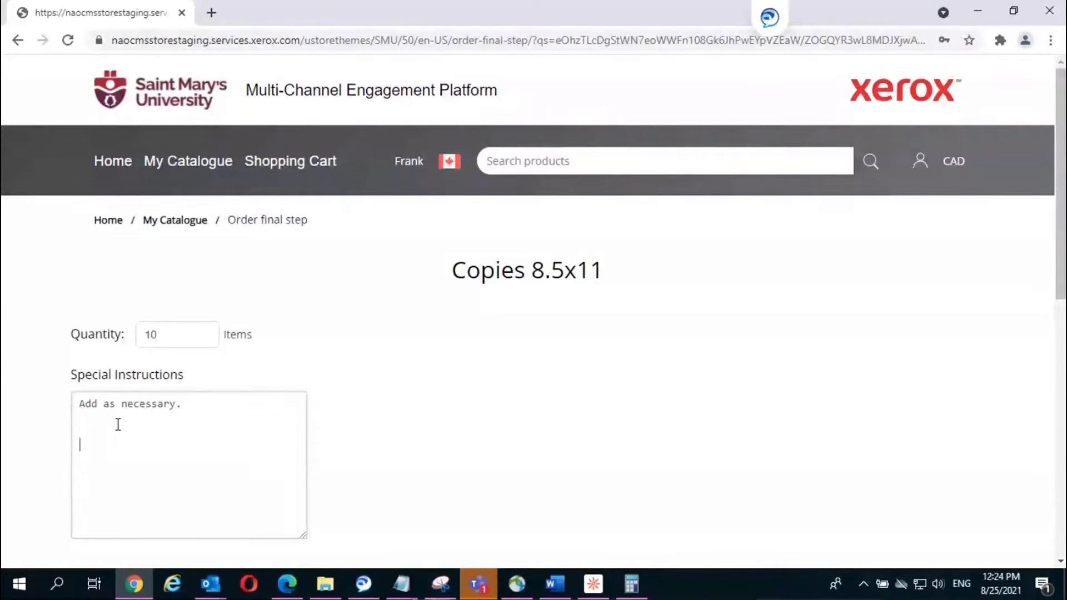
{"action": "type", "text": "Tab color: Purple"}
{"action": "scroll", "coordinate": [227, 440], "scroll_direction": "down", "scroll_amount": 1}
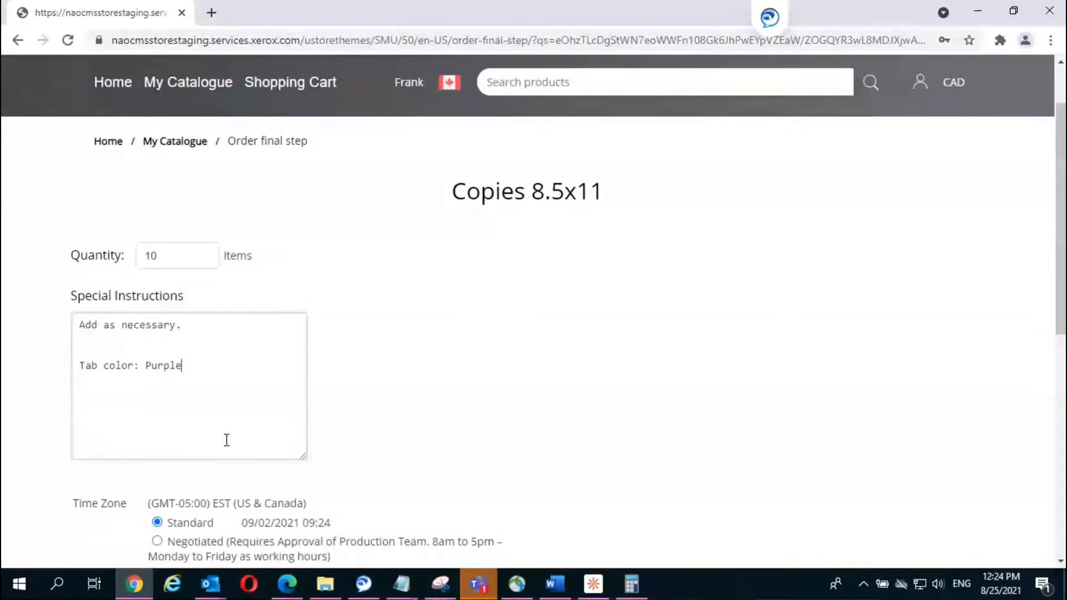
{"action": "scroll", "coordinate": [227, 440], "scroll_direction": "down", "scroll_amount": 1}
{"action": "scroll", "coordinate": [254, 414], "scroll_direction": "down", "scroll_amount": 1}
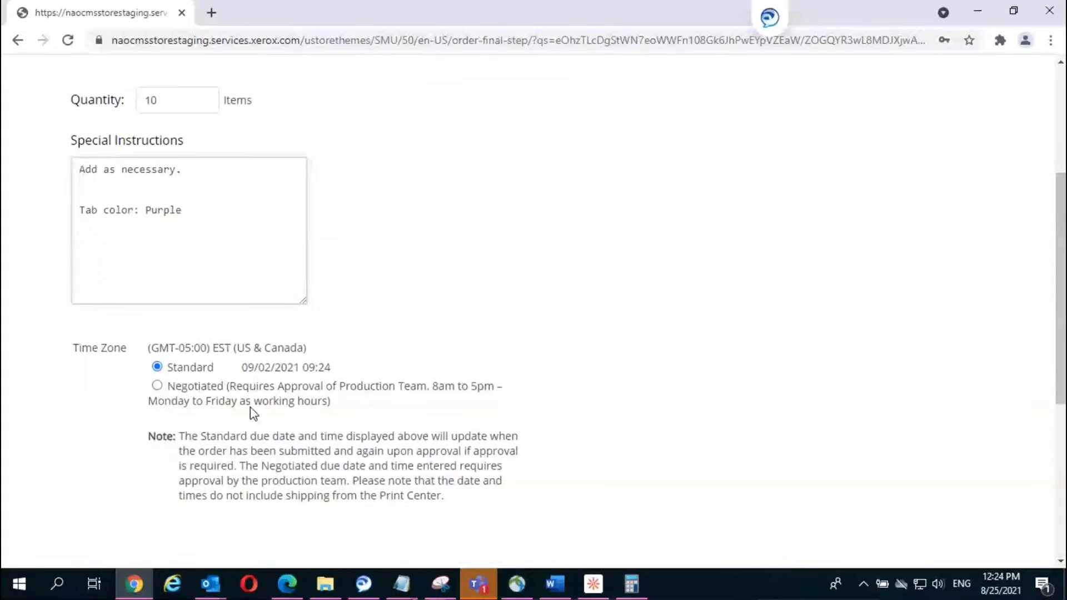
{"action": "scroll", "coordinate": [254, 414], "scroll_direction": "down", "scroll_amount": 1}
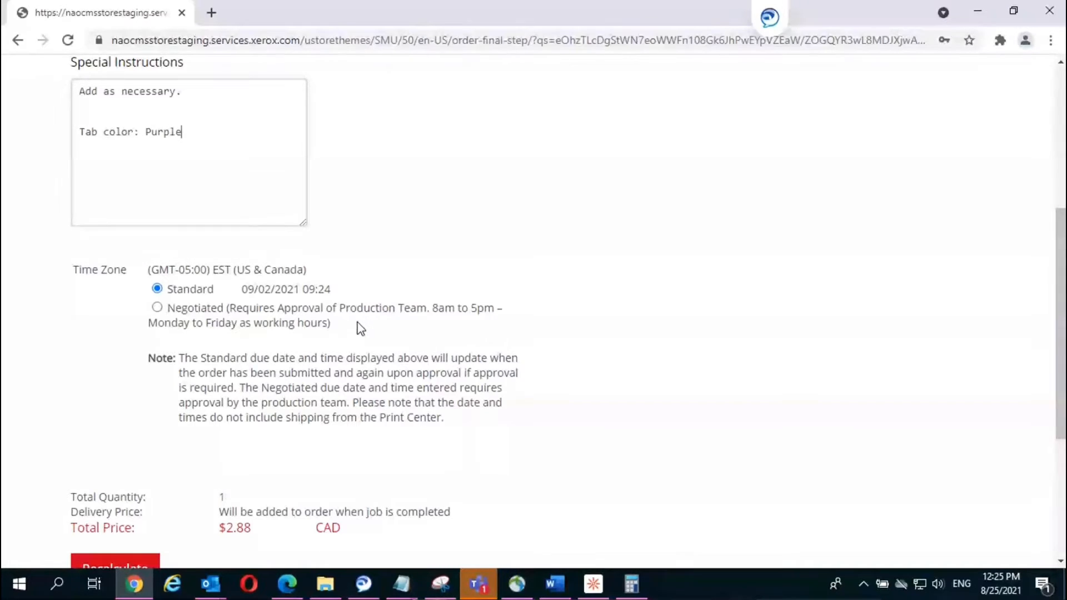
Step: Switch to a Negotiated due date, accept the charges warning, and pick 09/01/2021 at 14:00
{"action": "left_click", "coordinate": [159, 310]}
{"action": "left_click", "coordinate": [158, 308]}
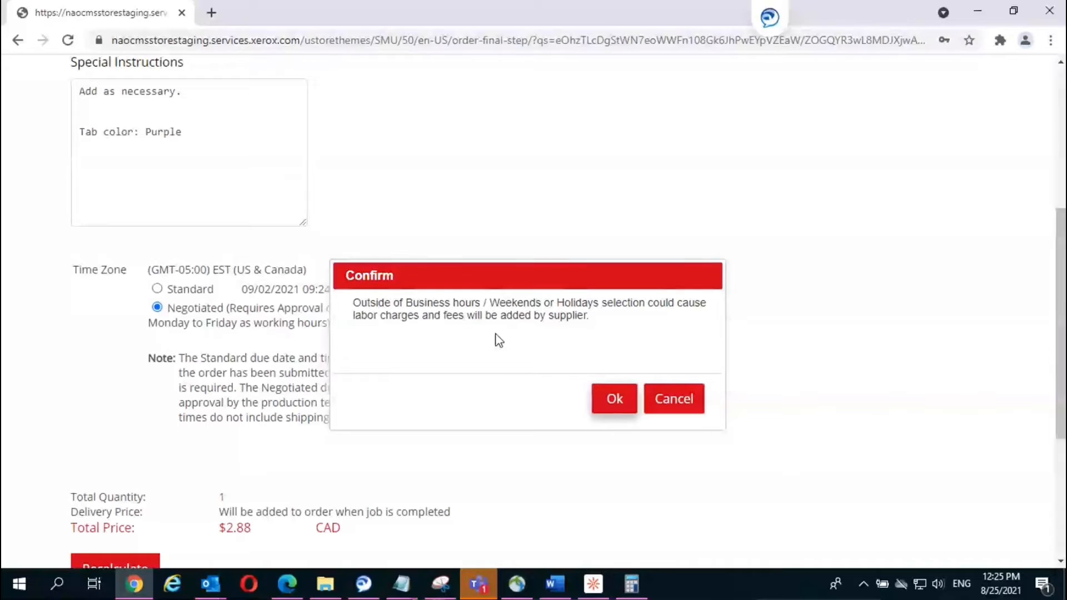
{"action": "left_click", "coordinate": [612, 396]}
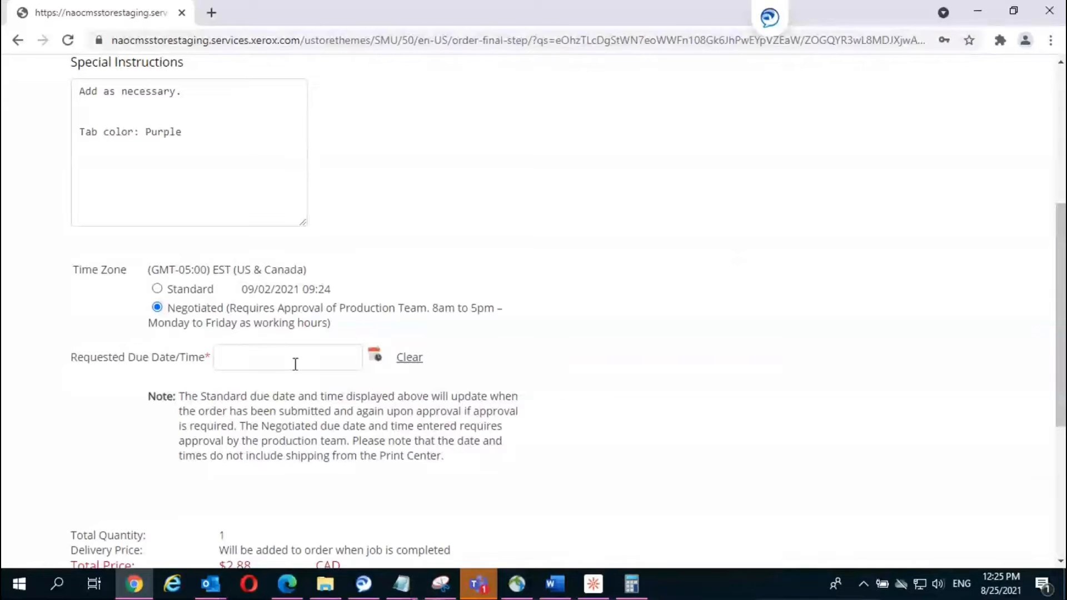
{"action": "left_click", "coordinate": [375, 358]}
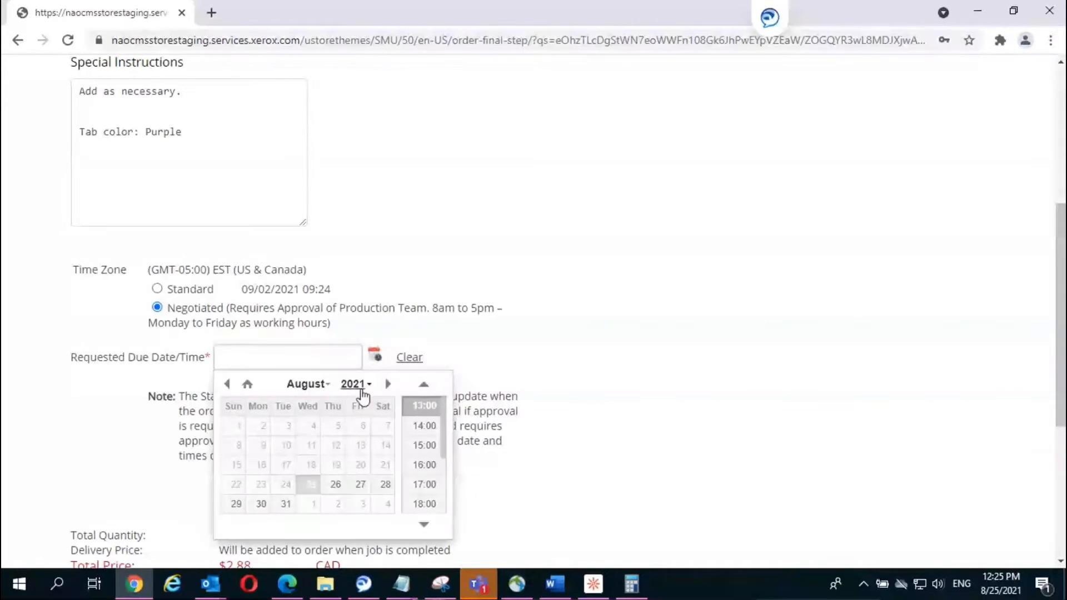
{"action": "left_click", "coordinate": [309, 505]}
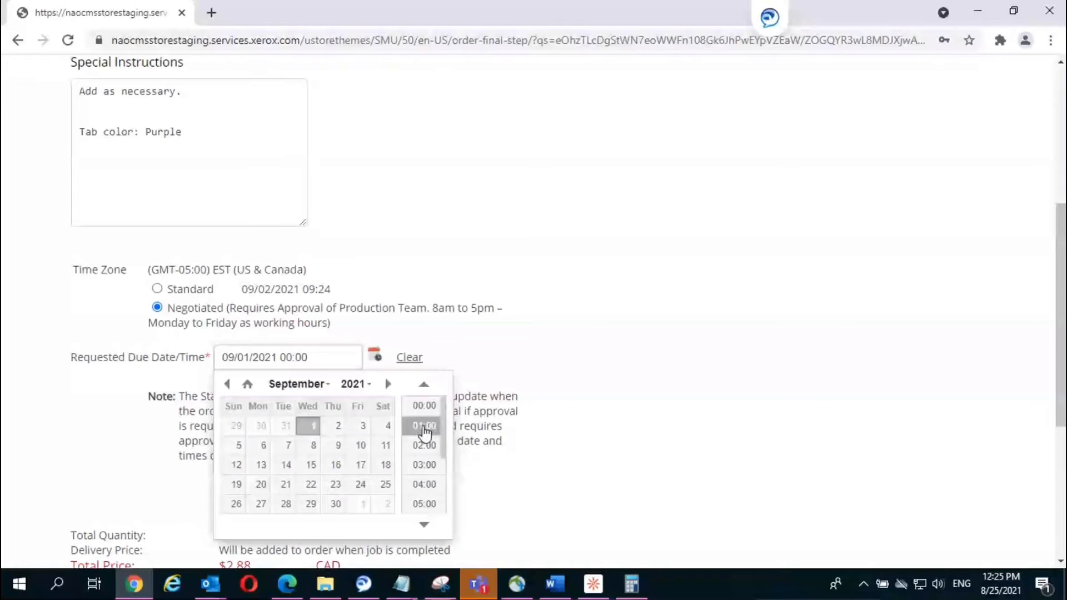
{"action": "left_click_drag", "start_coordinate": [443, 446], "coordinate": [438, 471]}
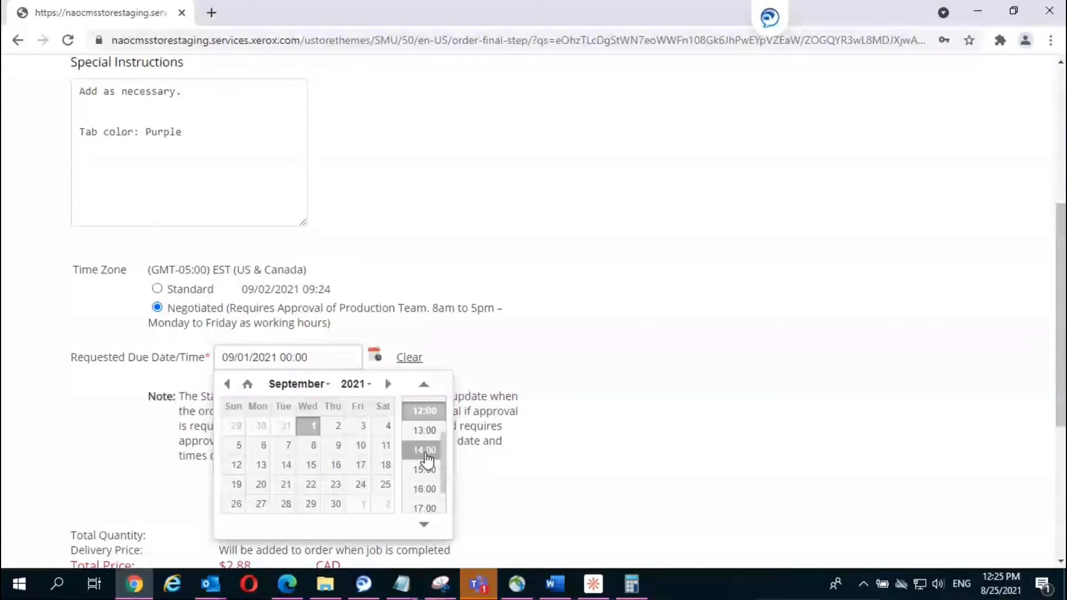
{"action": "left_click", "coordinate": [432, 469]}
{"action": "scroll", "coordinate": [426, 472], "scroll_direction": "down", "scroll_amount": 2}
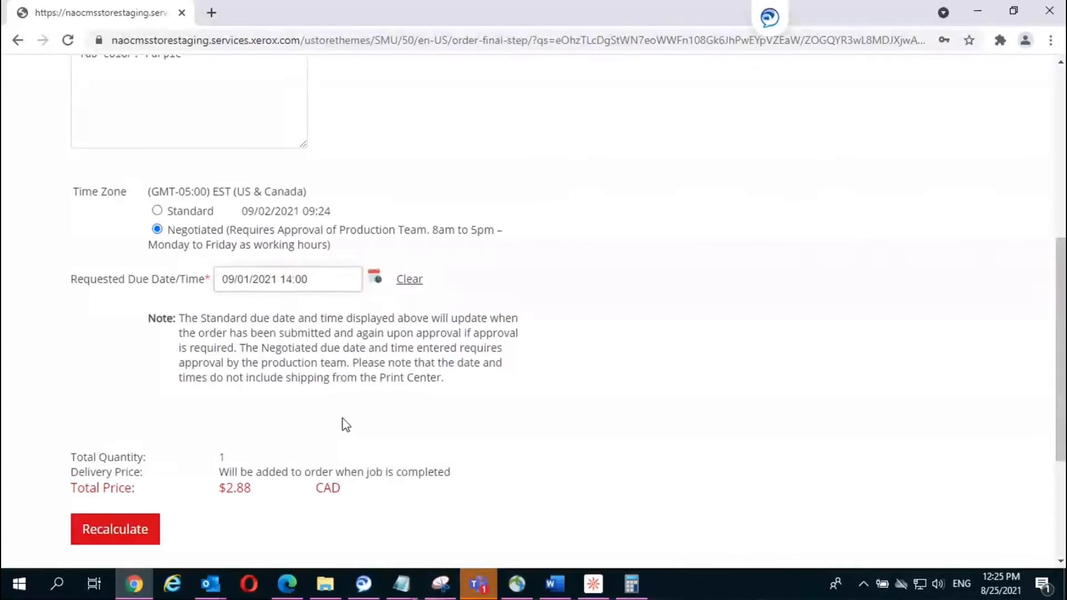
Step: Recalculate the copies order price for 10 copies
{"action": "scroll", "coordinate": [329, 431], "scroll_direction": "down", "scroll_amount": 2}
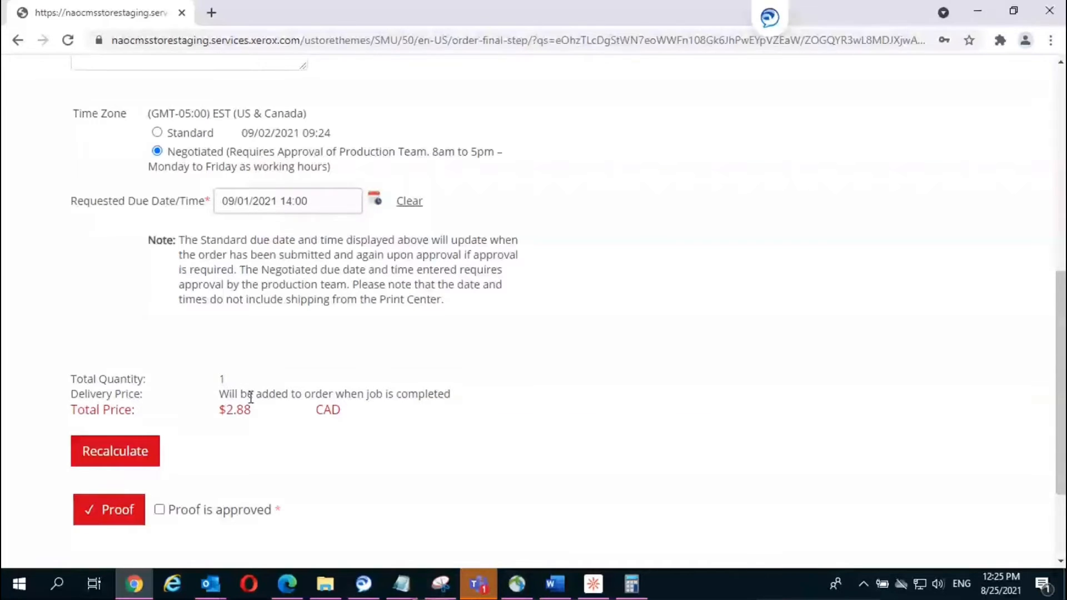
{"action": "scroll", "coordinate": [221, 393], "scroll_direction": "down", "scroll_amount": 2}
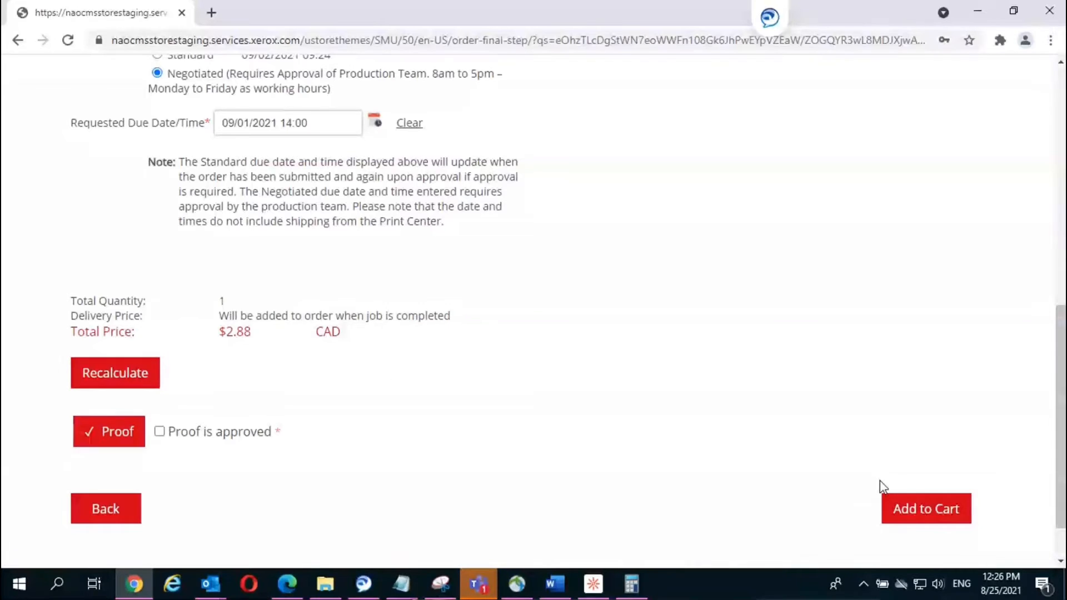
{"action": "left_click", "coordinate": [113, 373]}
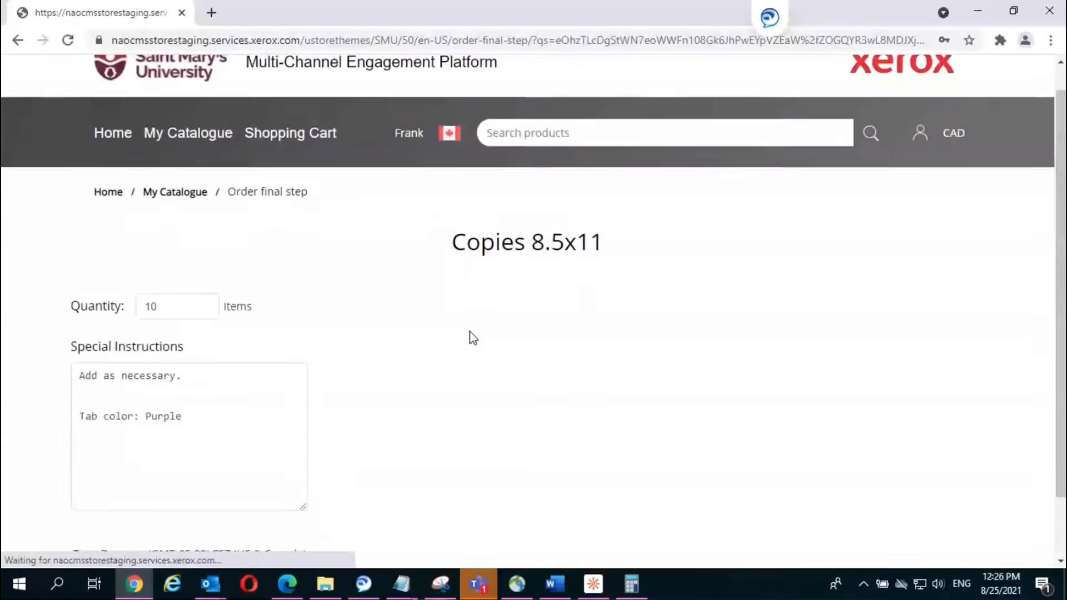
Step: Mark the proof as approved and add the MarketingPlan2014 copies order to the cart
{"action": "scroll", "coordinate": [469, 336], "scroll_direction": "down", "scroll_amount": 8}
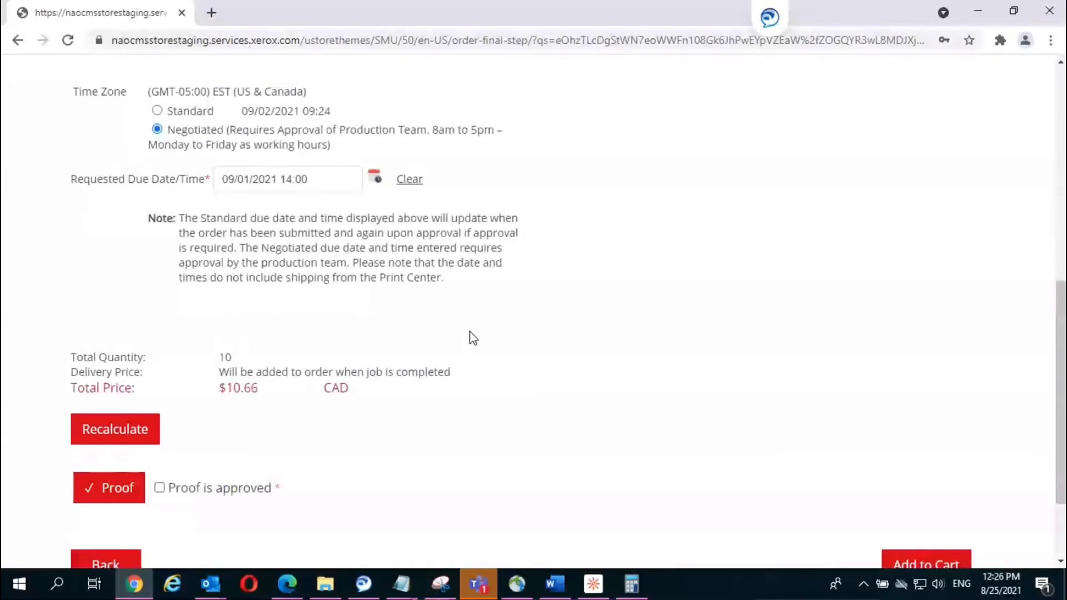
{"action": "scroll", "coordinate": [471, 337], "scroll_direction": "down", "scroll_amount": 2}
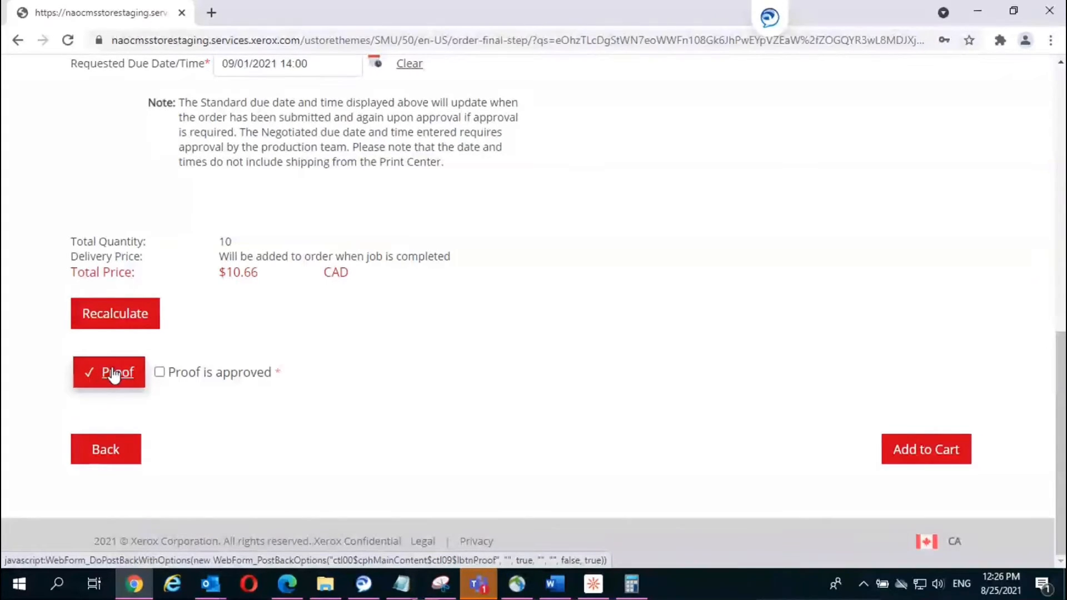
{"action": "left_click", "coordinate": [160, 371]}
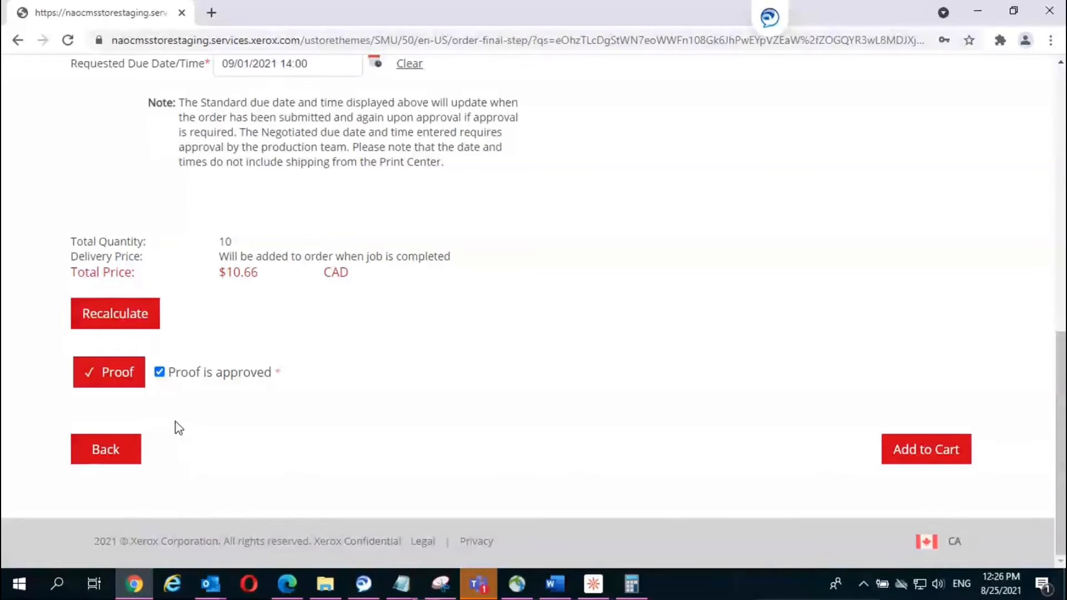
{"action": "left_click", "coordinate": [923, 451]}
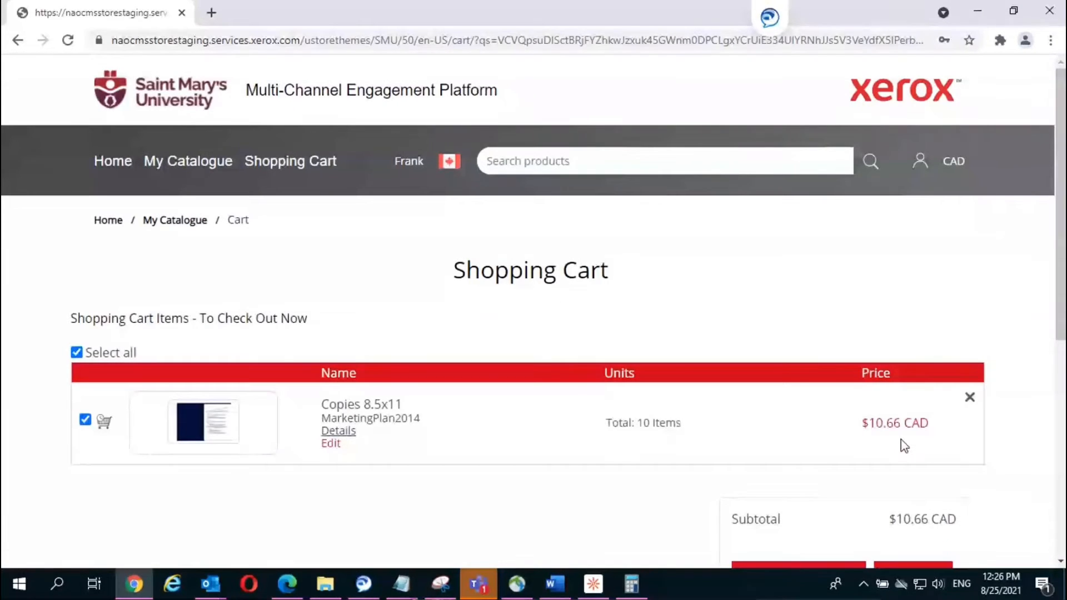
Step: Leave the cart via Continue Shopping to return to the My Catalogue home page
{"action": "scroll", "coordinate": [900, 450], "scroll_direction": "down", "scroll_amount": 3}
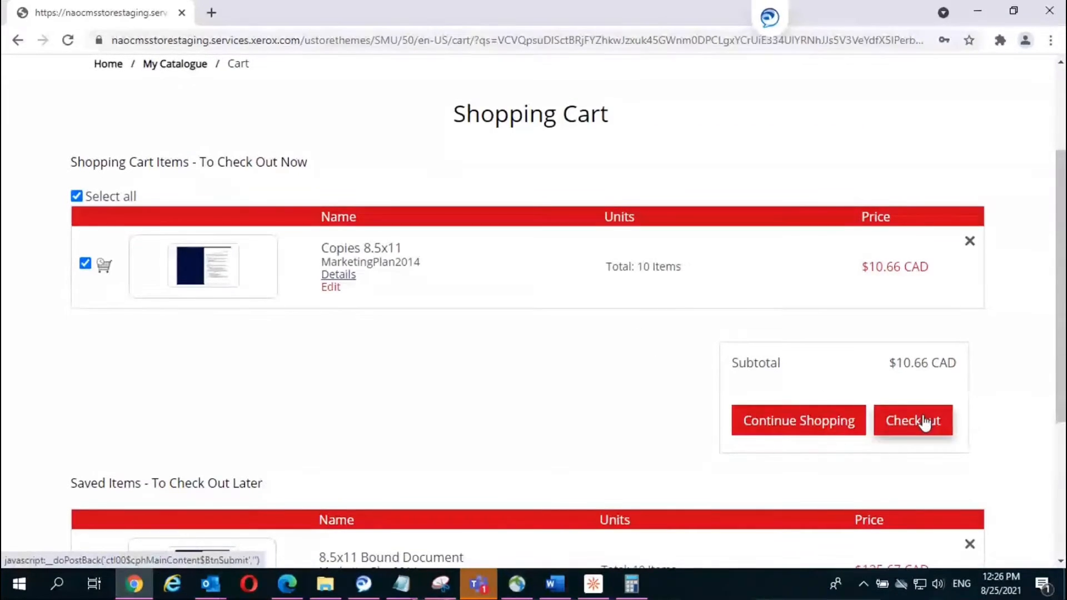
{"action": "left_click", "coordinate": [798, 414]}
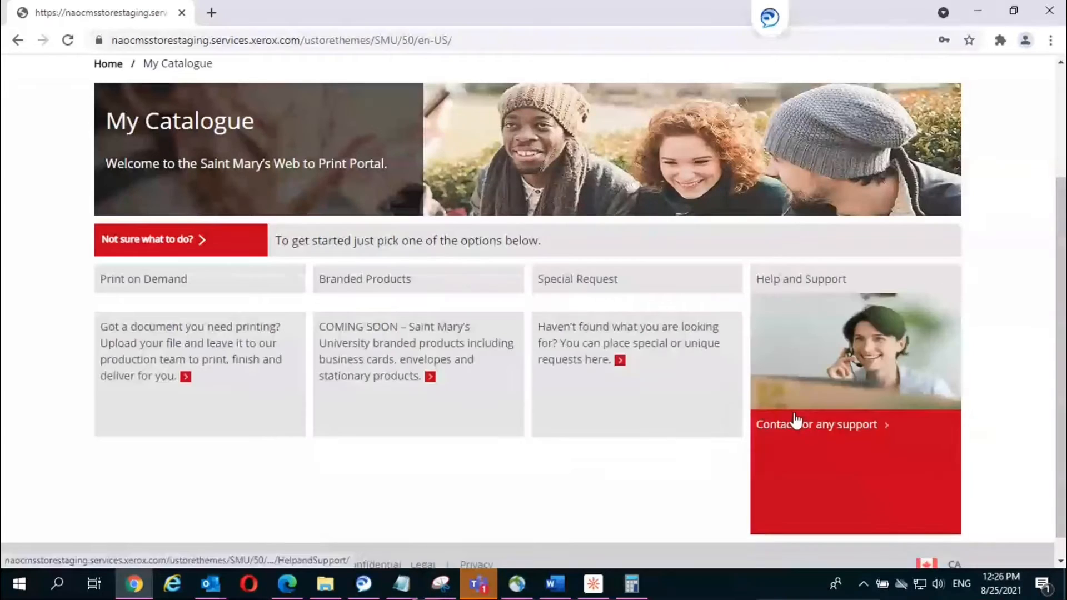
{"action": "scroll", "coordinate": [139, 324], "scroll_direction": "down", "scroll_amount": 1}
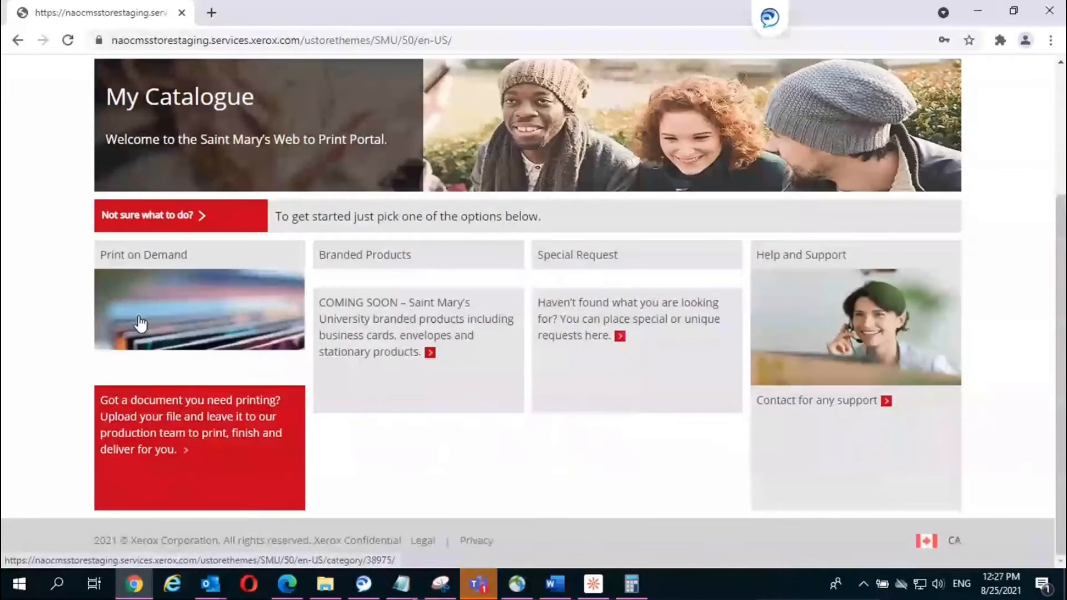
Step: Go to Print on Demand > Printing/Copies > Bound Documents and start the 8.5x11 Bound Document
{"action": "left_click", "coordinate": [126, 423]}
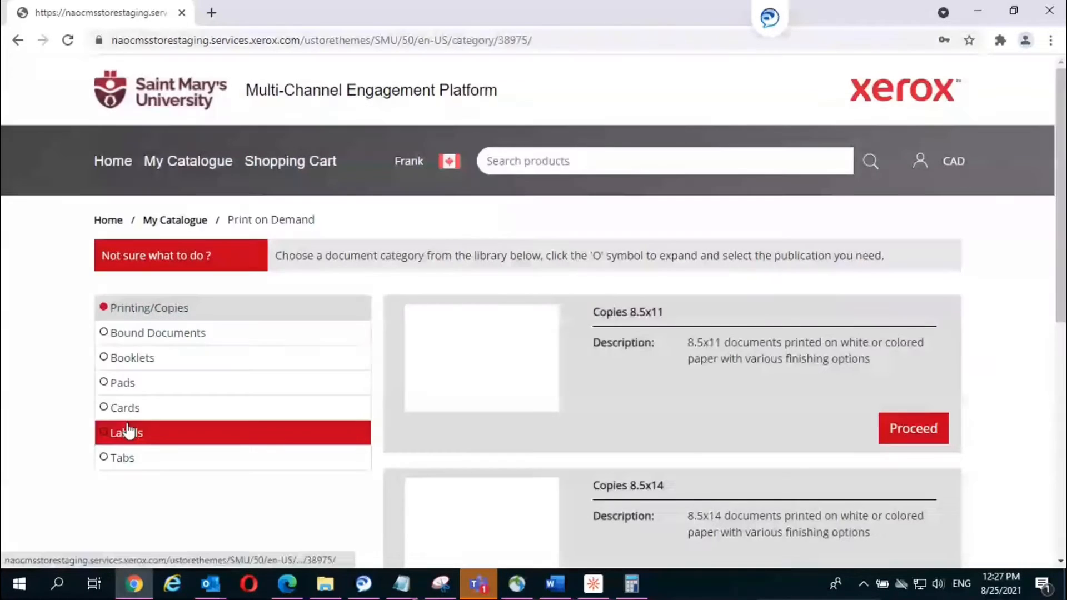
{"action": "left_click", "coordinate": [147, 339]}
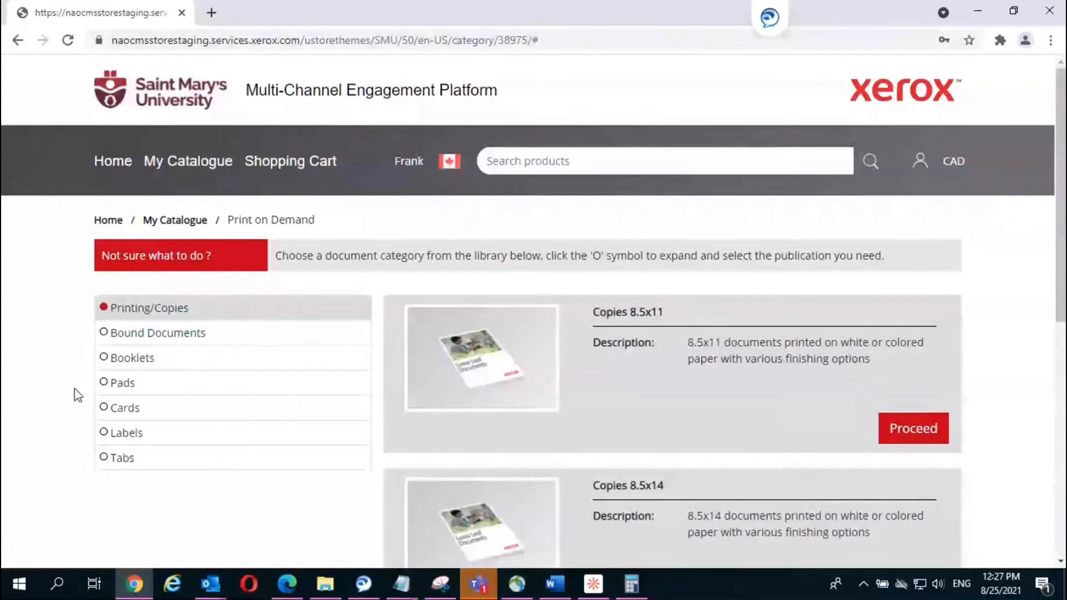
{"action": "left_click", "coordinate": [137, 338]}
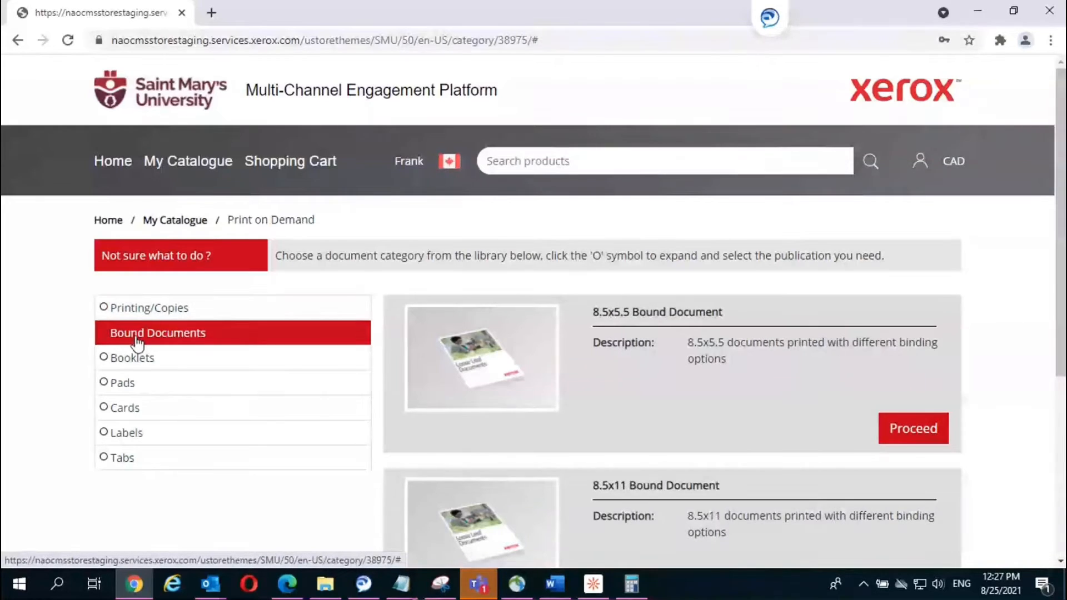
{"action": "scroll", "coordinate": [662, 465], "scroll_direction": "down", "scroll_amount": 1}
{"action": "scroll", "coordinate": [918, 367], "scroll_direction": "down", "scroll_amount": 3}
{"action": "left_click", "coordinate": [918, 367]}
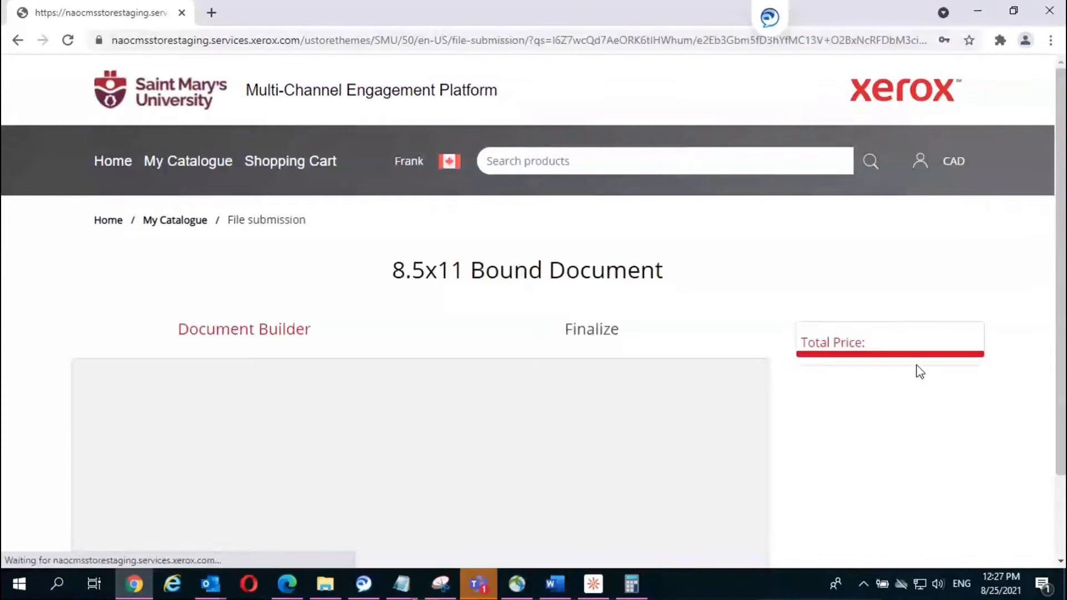
Step: Upload 'Grad calendar 2020-2021.pdf' from the computer as a local file into the bound document
{"action": "scroll", "coordinate": [699, 321], "scroll_direction": "down", "scroll_amount": 2}
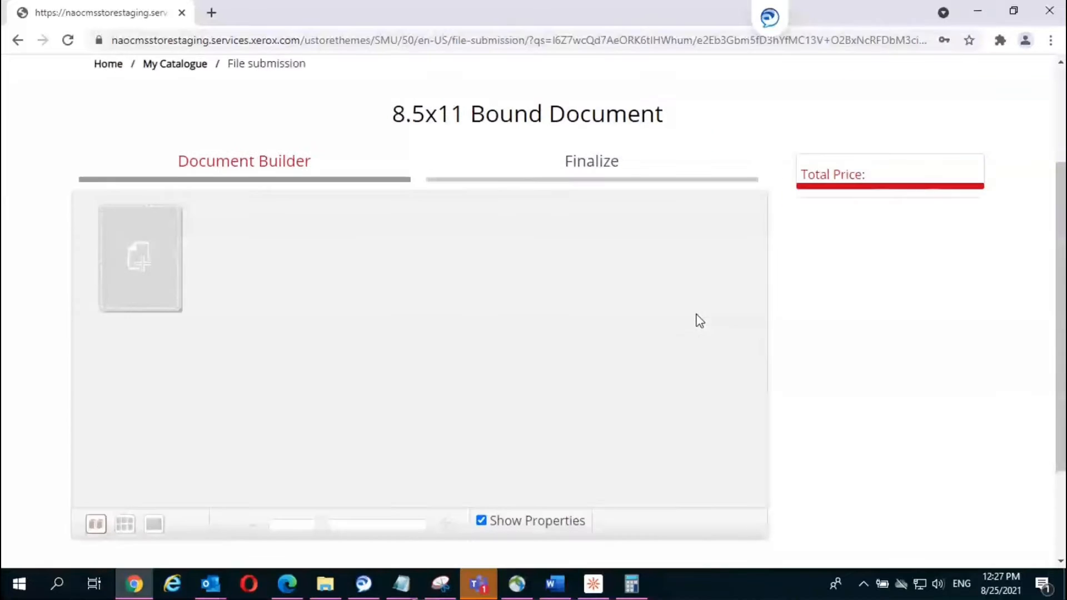
{"action": "left_click", "coordinate": [146, 265]}
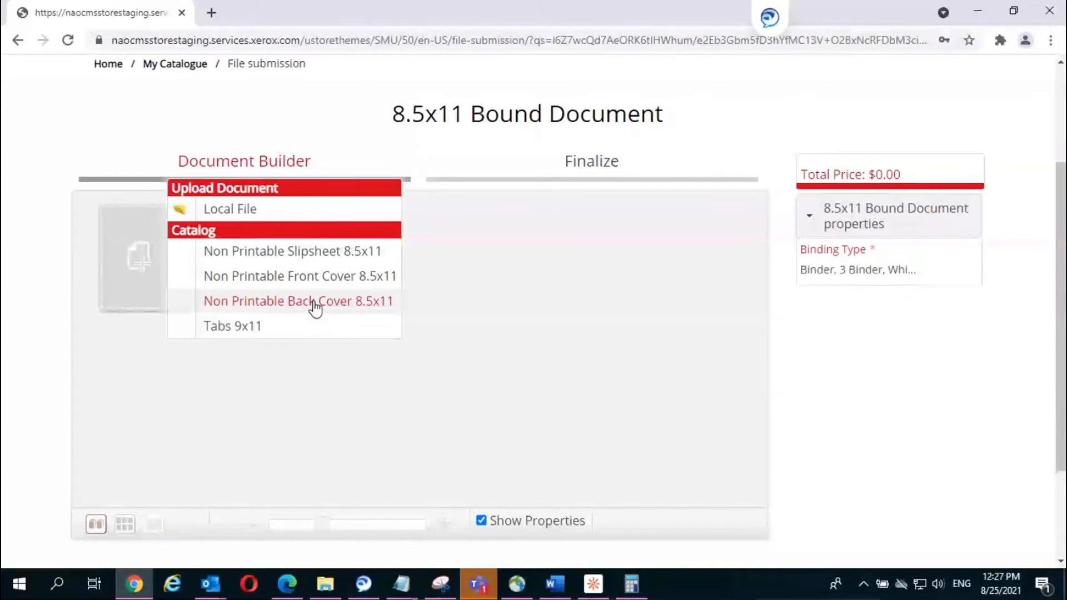
{"action": "left_click", "coordinate": [223, 211]}
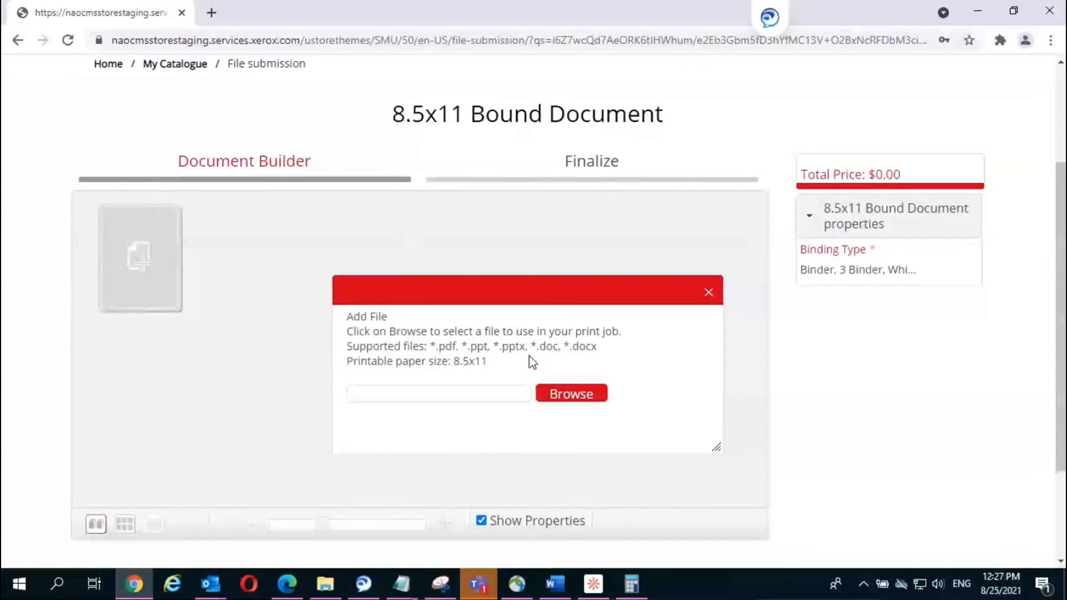
{"action": "left_click", "coordinate": [566, 395]}
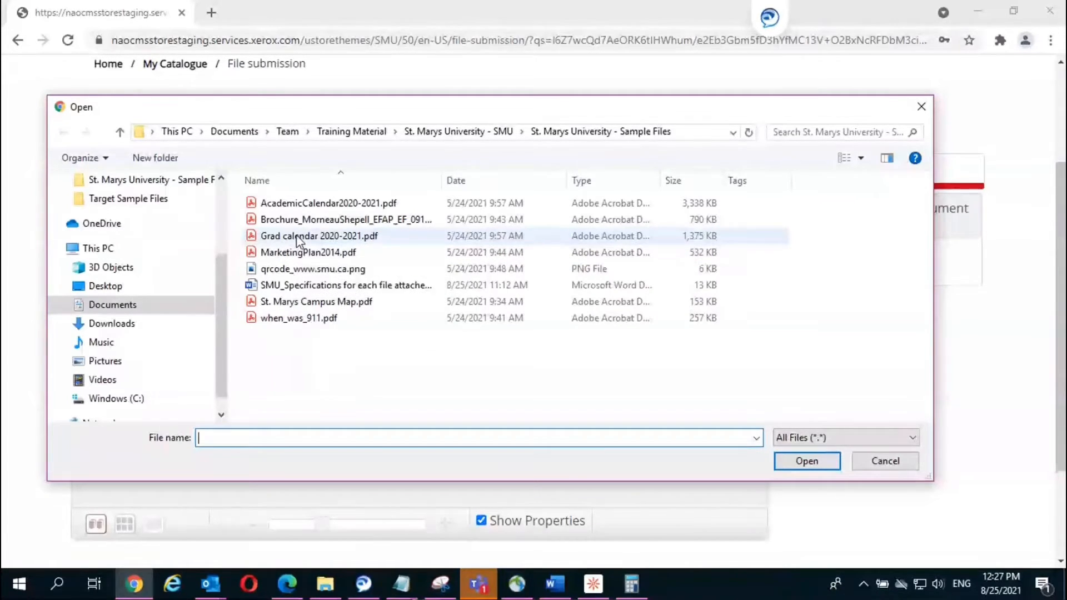
{"action": "double_click", "coordinate": [298, 236]}
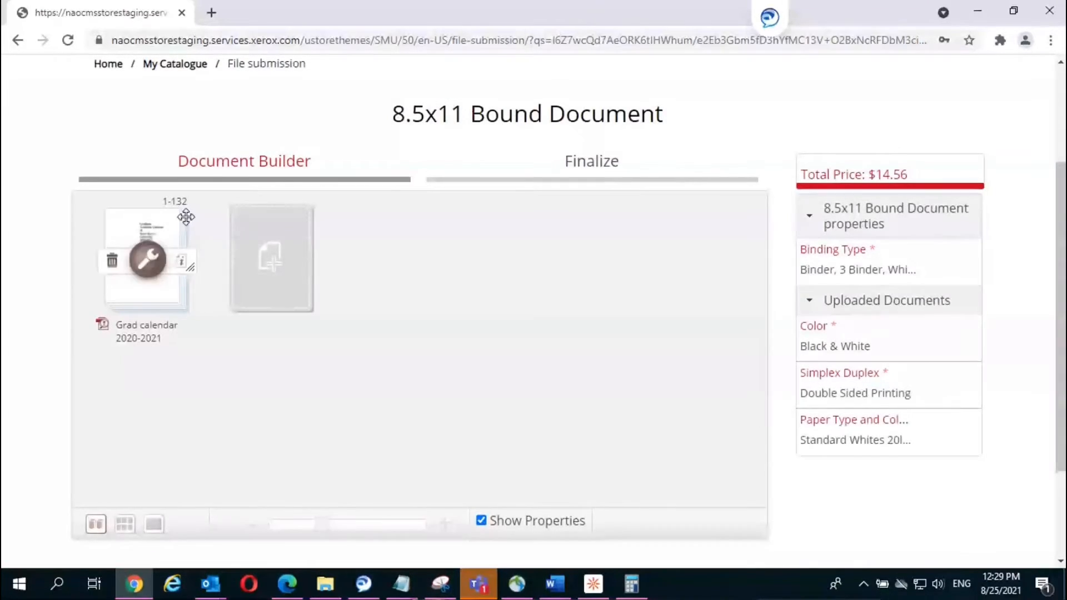
Step: Show the Grad calendar as separate pages and open page 1 in its own window
{"action": "left_click", "coordinate": [127, 524]}
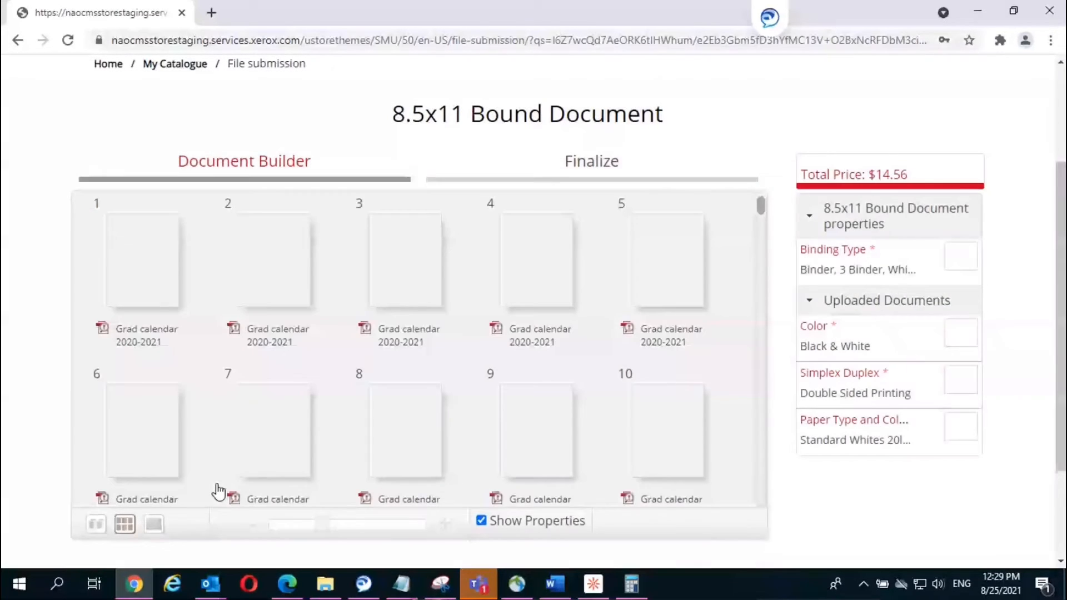
{"action": "mouse_move", "coordinate": [218, 492]}
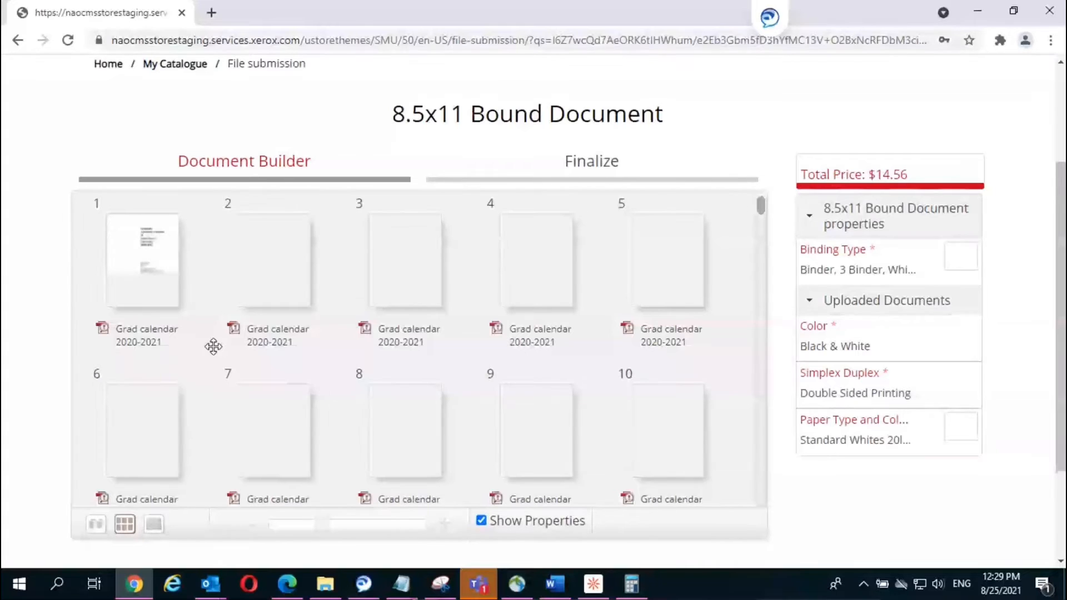
{"action": "mouse_move", "coordinate": [148, 261]}
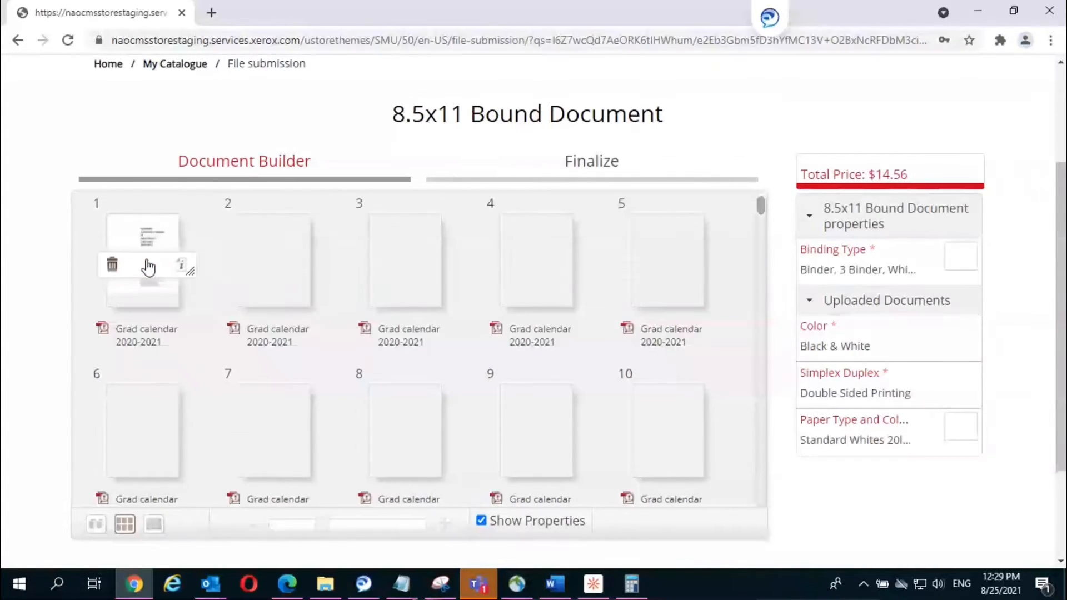
{"action": "left_click", "coordinate": [147, 265]}
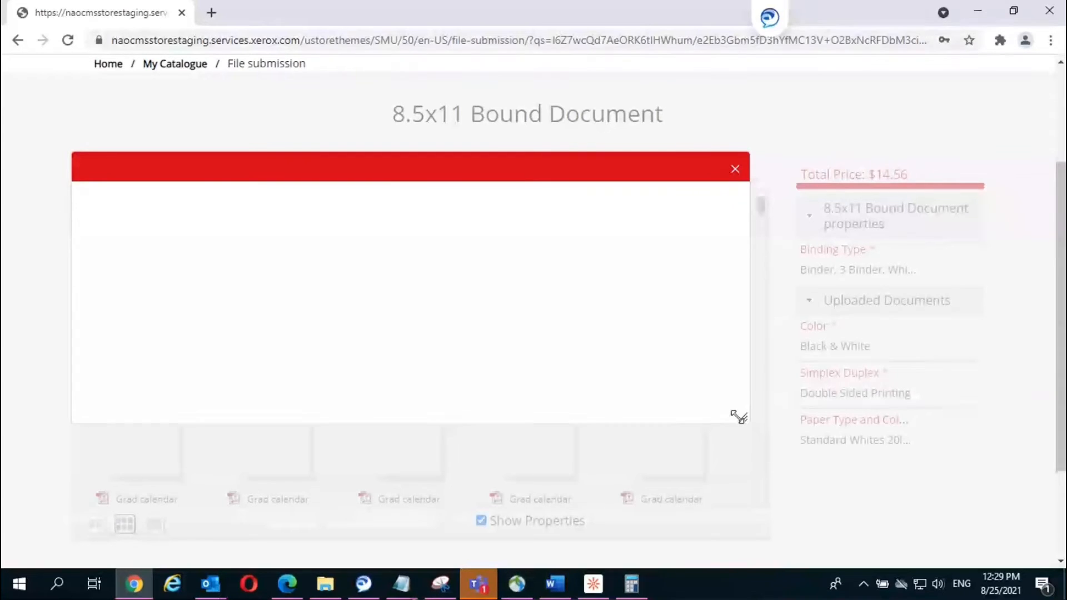
Step: Resize, move and close the page 1 window, then return to the whole-document view
{"action": "left_click_drag", "start_coordinate": [739, 418], "coordinate": [732, 454]}
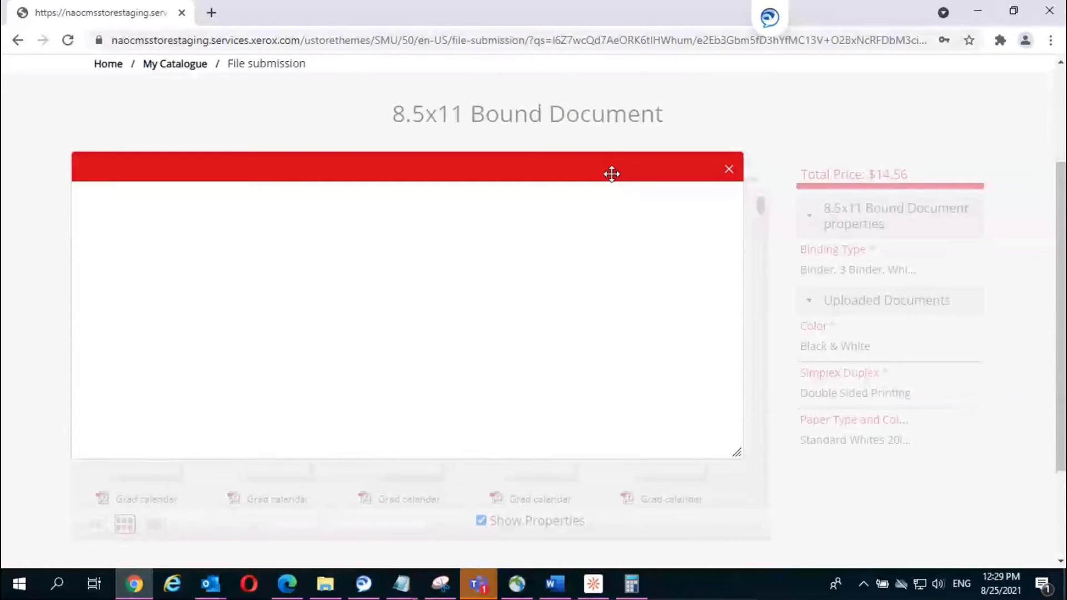
{"action": "left_click_drag", "start_coordinate": [612, 174], "coordinate": [614, 154]}
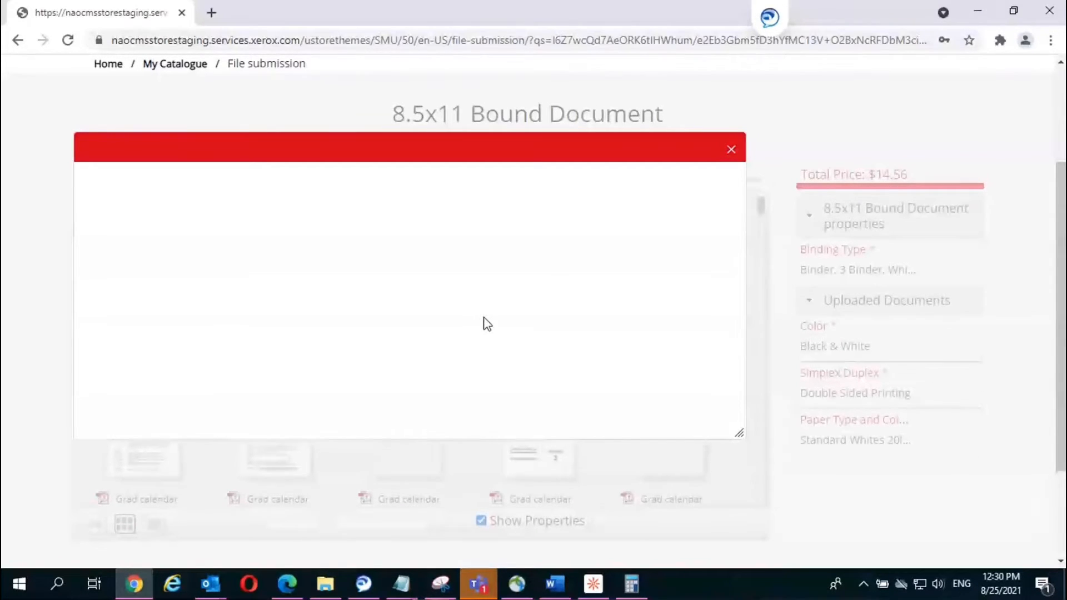
{"action": "left_click", "coordinate": [731, 151]}
{"action": "left_click", "coordinate": [96, 525]}
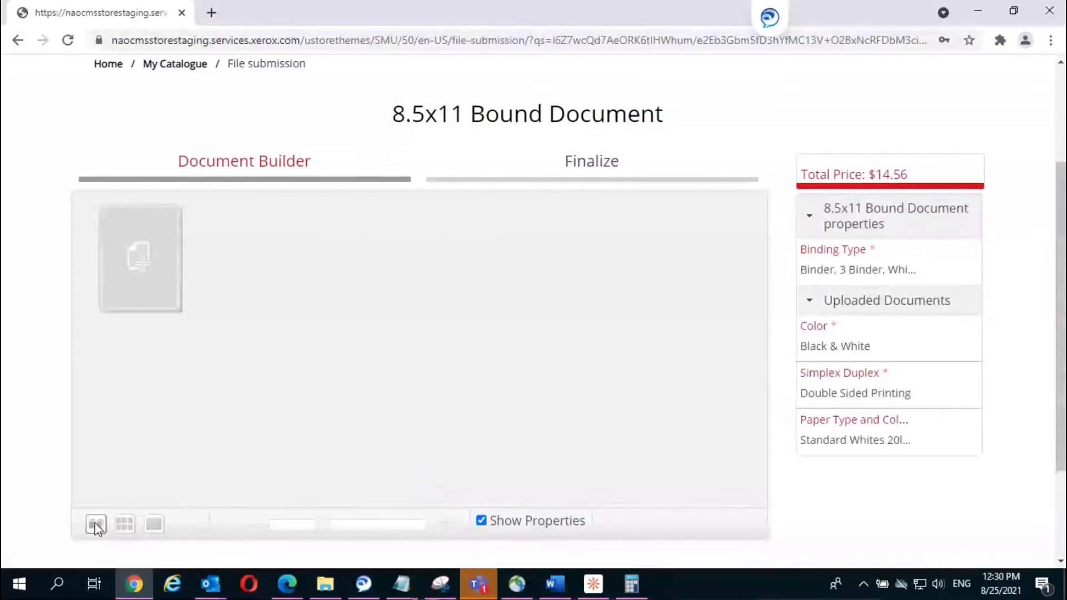
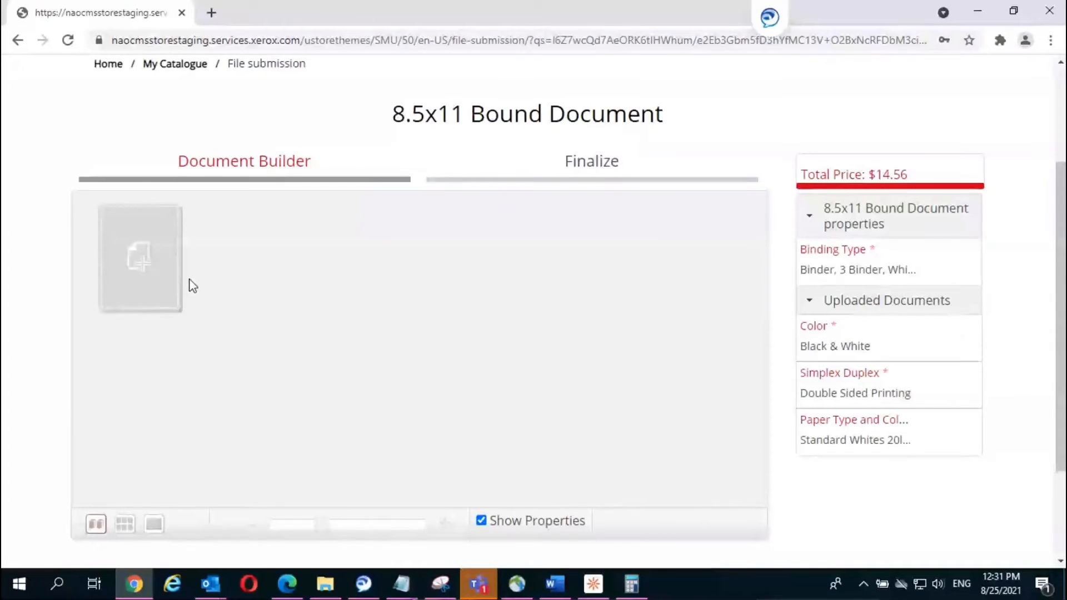
Step: Start uploading MarketingPlan2014.pdf into the bound document, then cancel the add-file box
{"action": "left_click", "coordinate": [149, 265]}
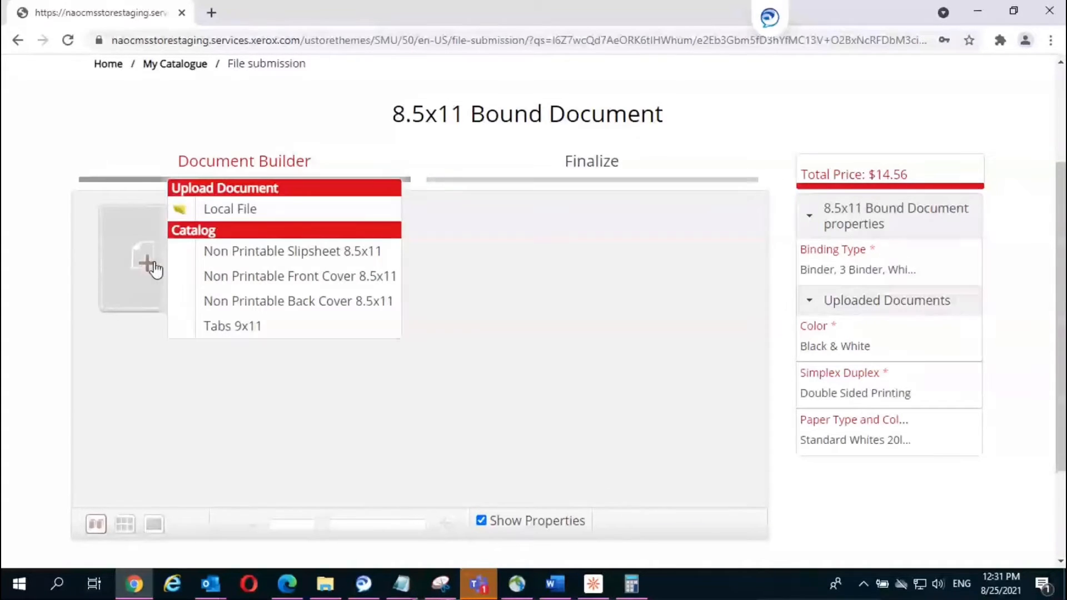
{"action": "left_click", "coordinate": [230, 209]}
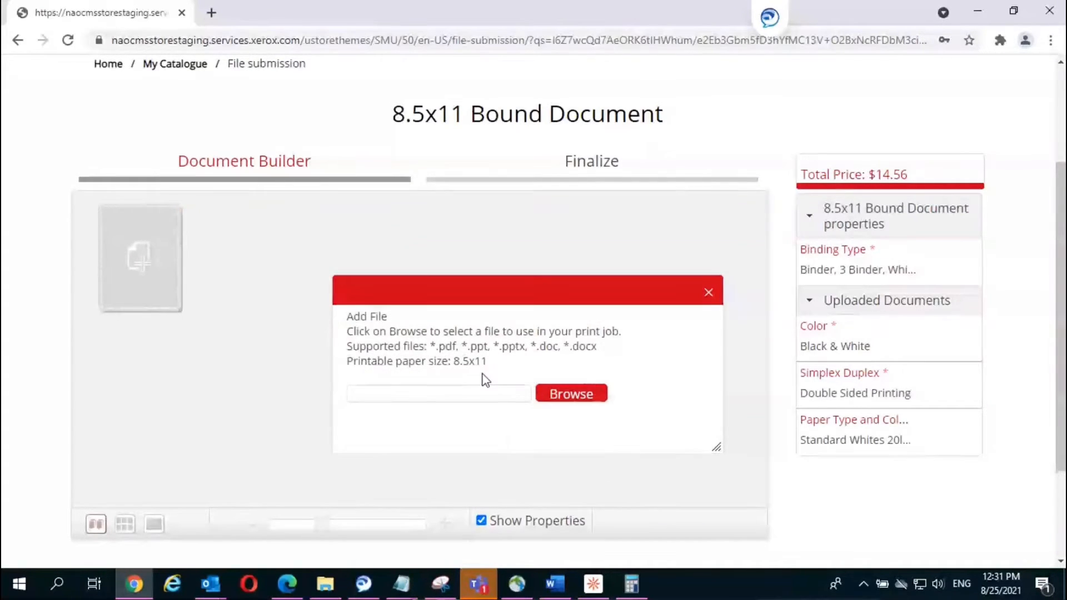
{"action": "left_click", "coordinate": [581, 395]}
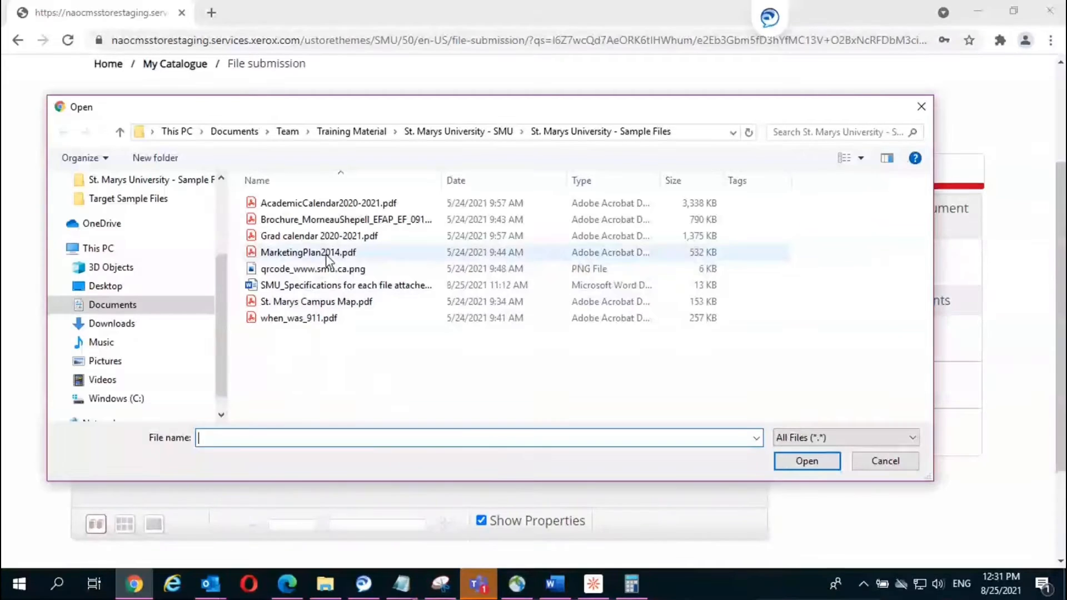
{"action": "double_click", "coordinate": [324, 253]}
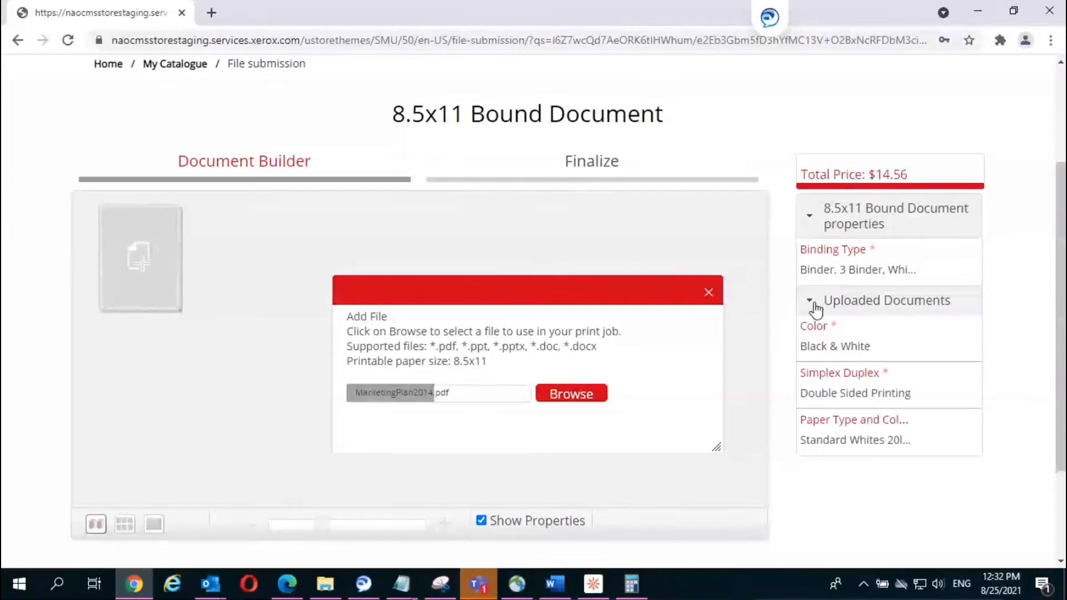
{"action": "left_click", "coordinate": [709, 294]}
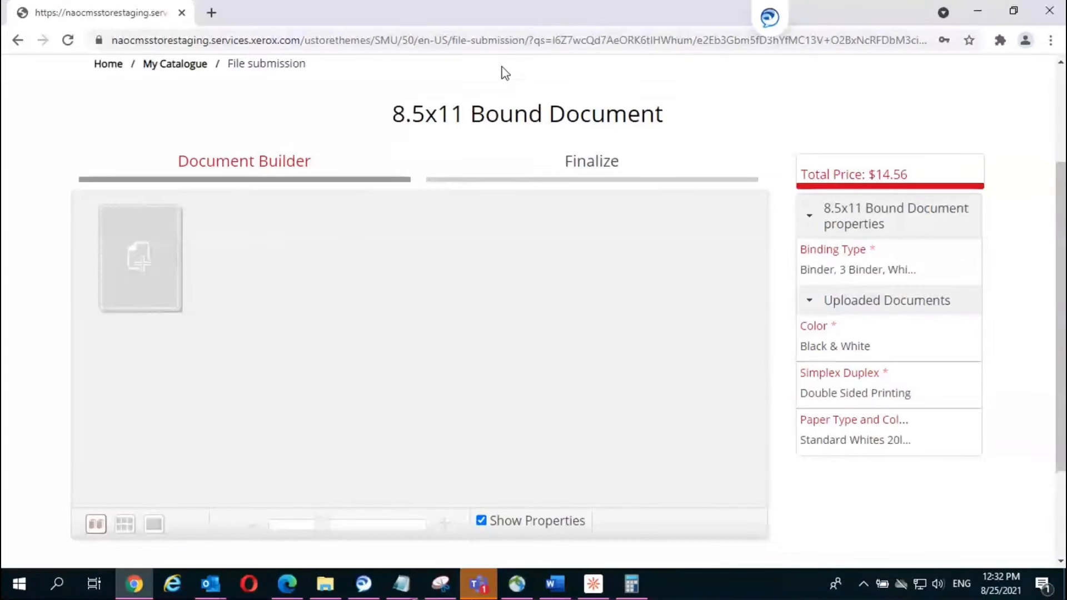
{"action": "scroll", "coordinate": [504, 73], "scroll_direction": "down", "scroll_amount": 3}
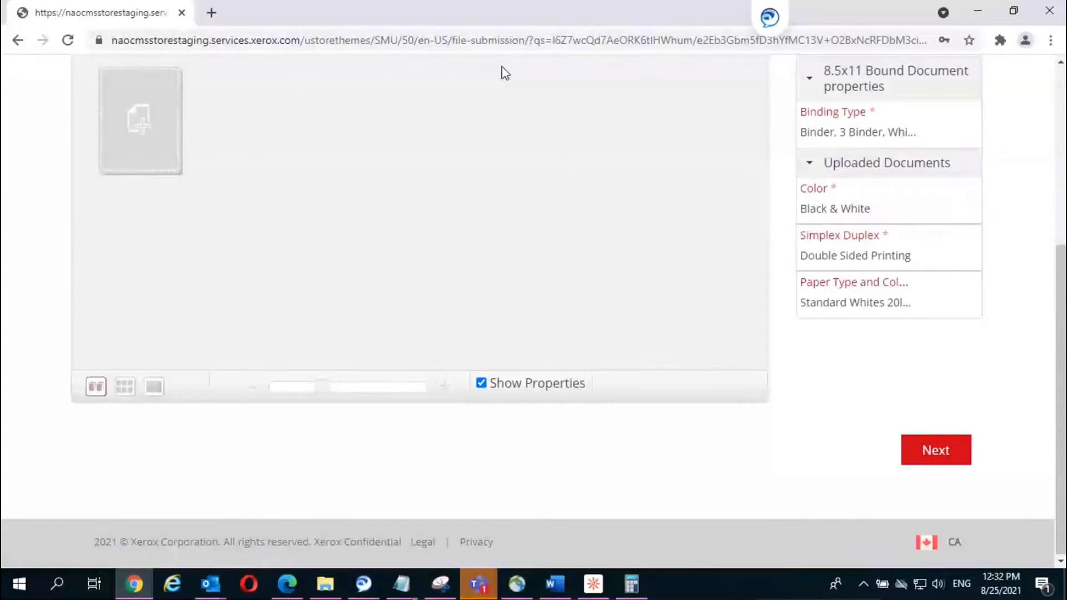
{"action": "scroll", "coordinate": [505, 73], "scroll_direction": "up", "scroll_amount": 6}
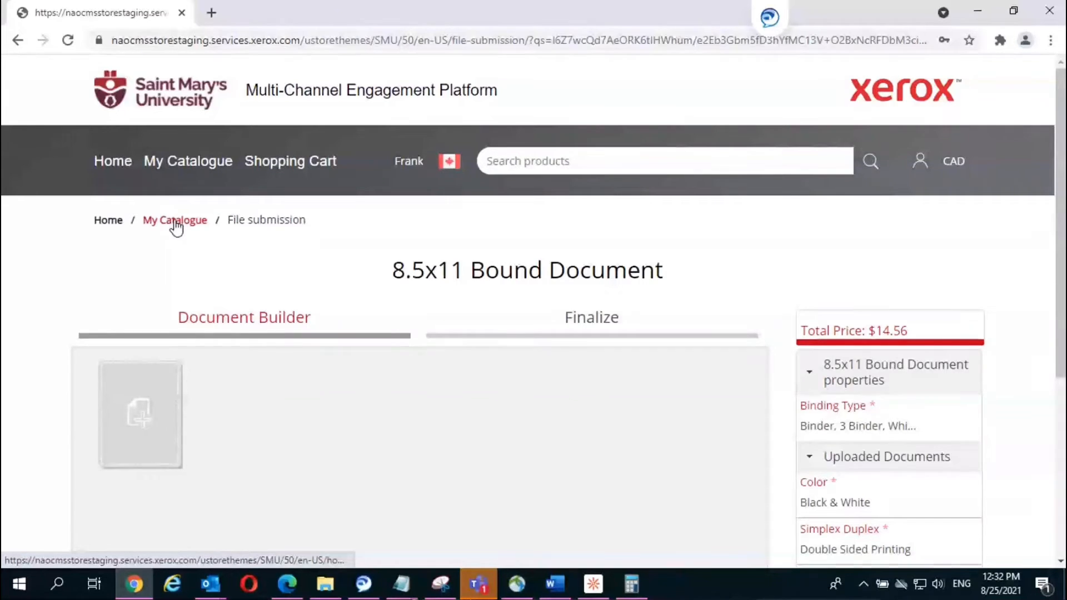
Step: Return to My Catalogue, browse a Print on Demand category, and open the shopping cart
{"action": "left_click", "coordinate": [176, 225]}
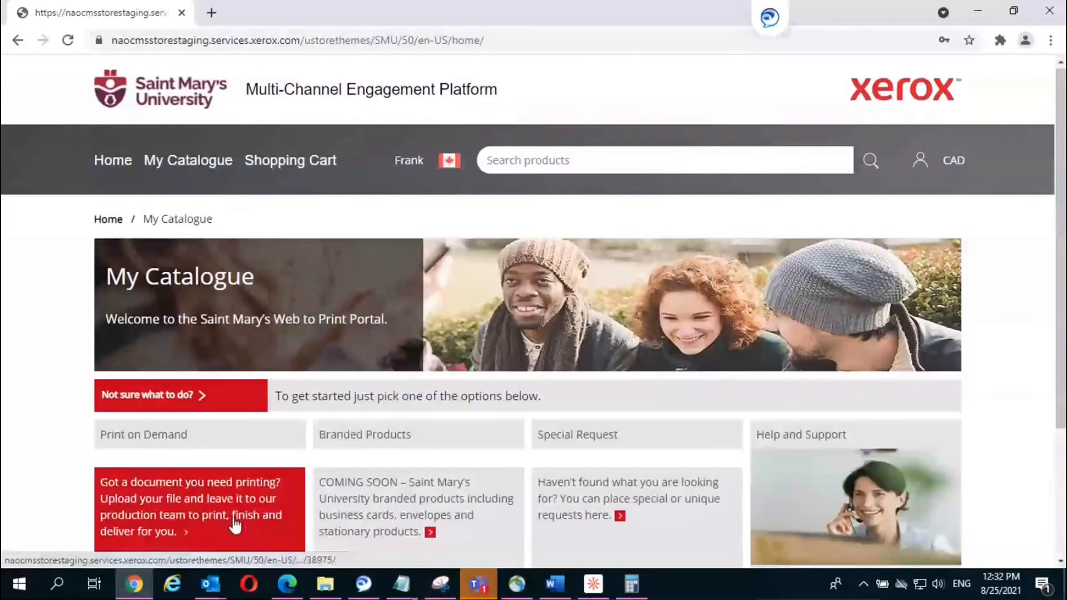
{"action": "scroll", "coordinate": [236, 524], "scroll_direction": "down", "scroll_amount": 3}
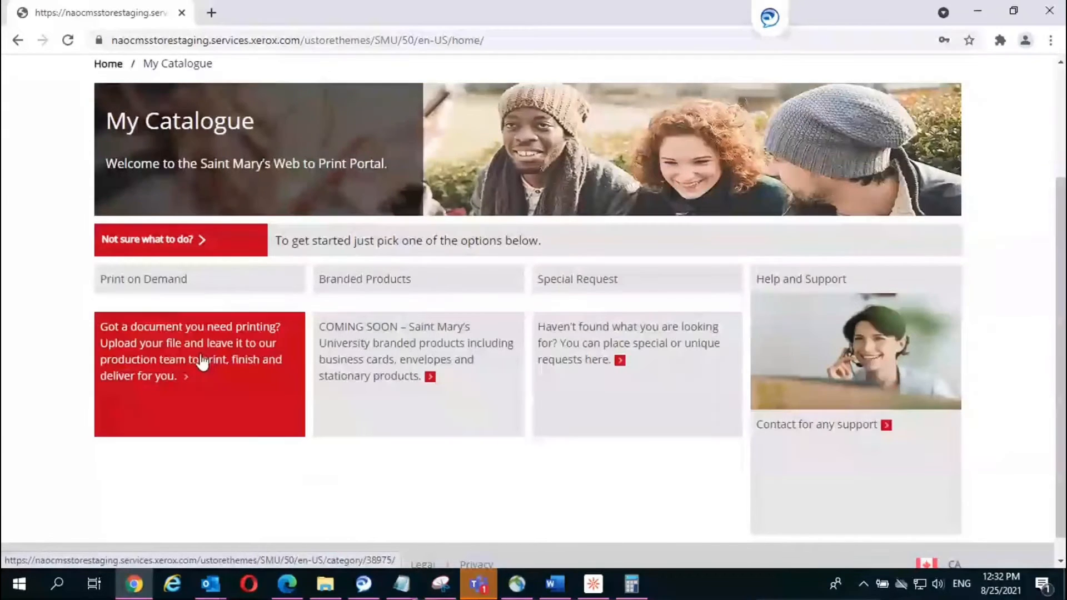
{"action": "left_click", "coordinate": [145, 367]}
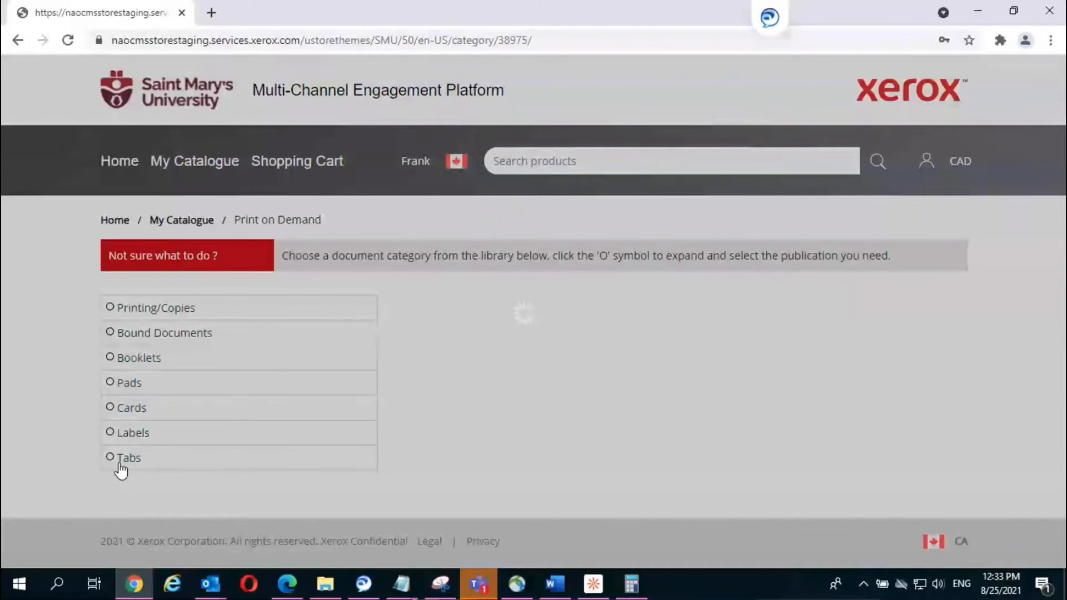
{"action": "left_click", "coordinate": [121, 469]}
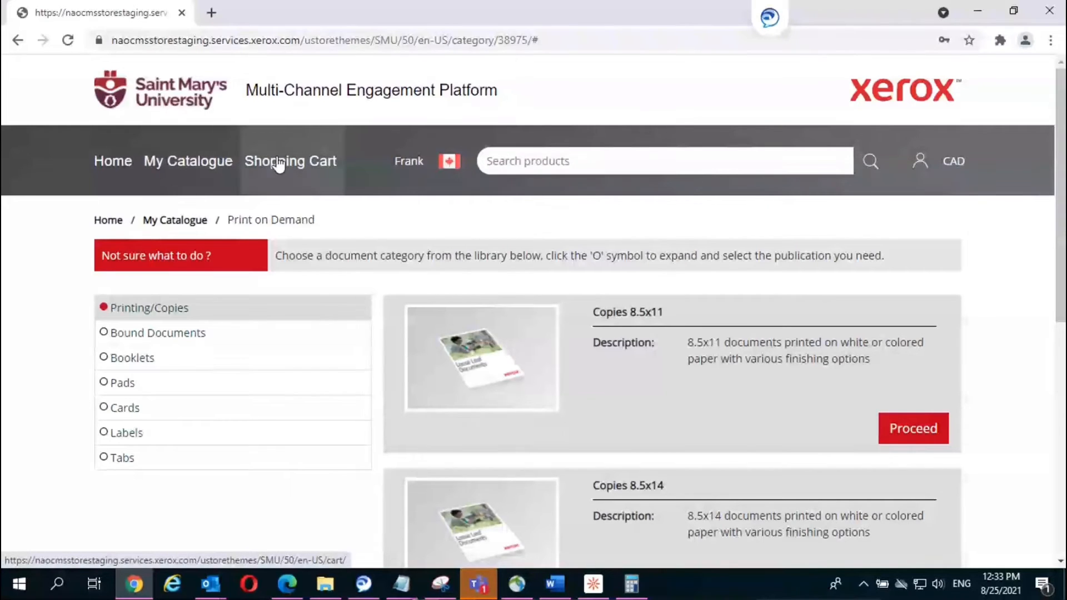
{"action": "left_click", "coordinate": [294, 163]}
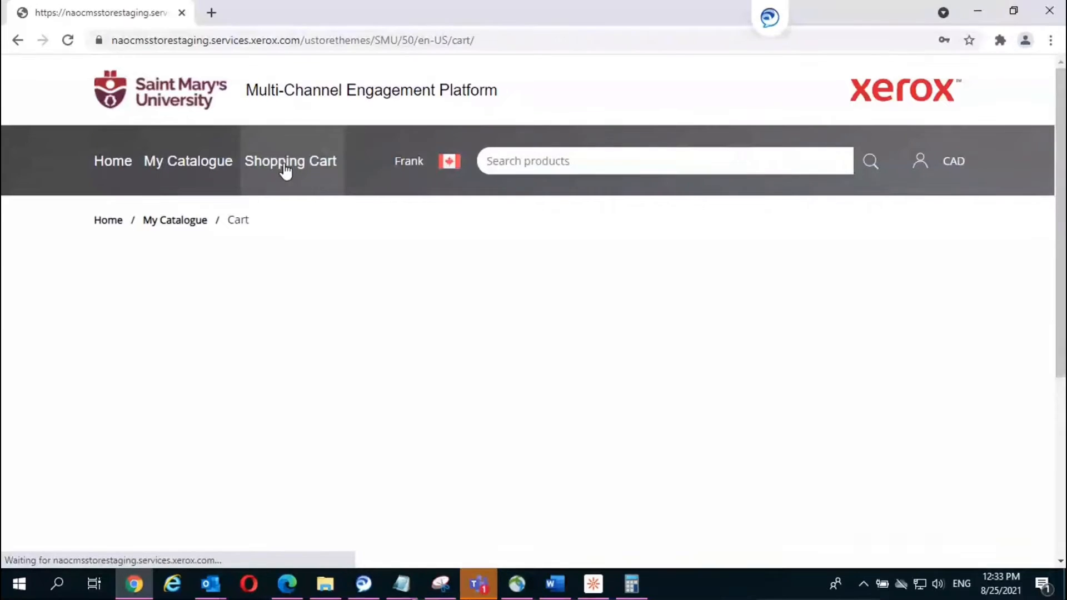
Step: Move the saved 8.5x11 Bound Document from Saved Items into the cart beside Copies 8.5x11
{"action": "scroll", "coordinate": [411, 271], "scroll_direction": "down", "scroll_amount": 5}
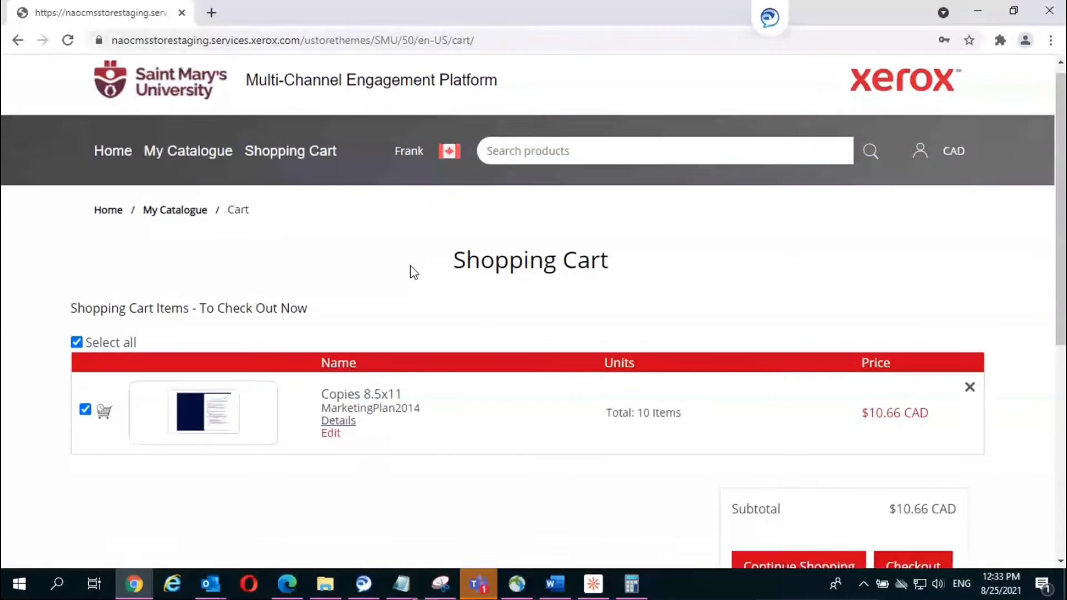
{"action": "scroll", "coordinate": [411, 270], "scroll_direction": "down", "scroll_amount": 3}
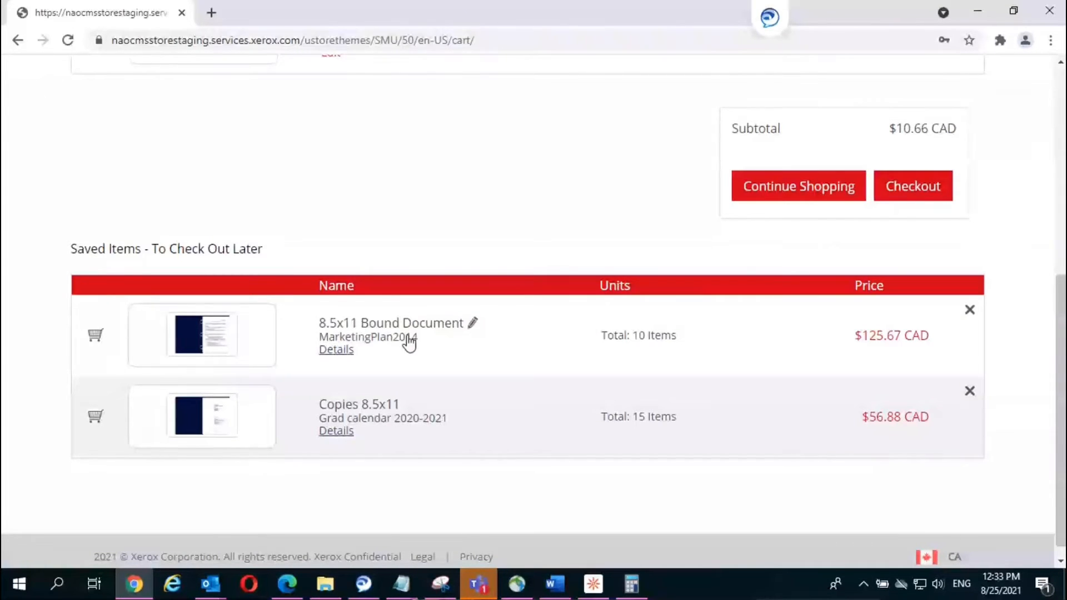
{"action": "scroll", "coordinate": [408, 342], "scroll_direction": "up", "scroll_amount": 3}
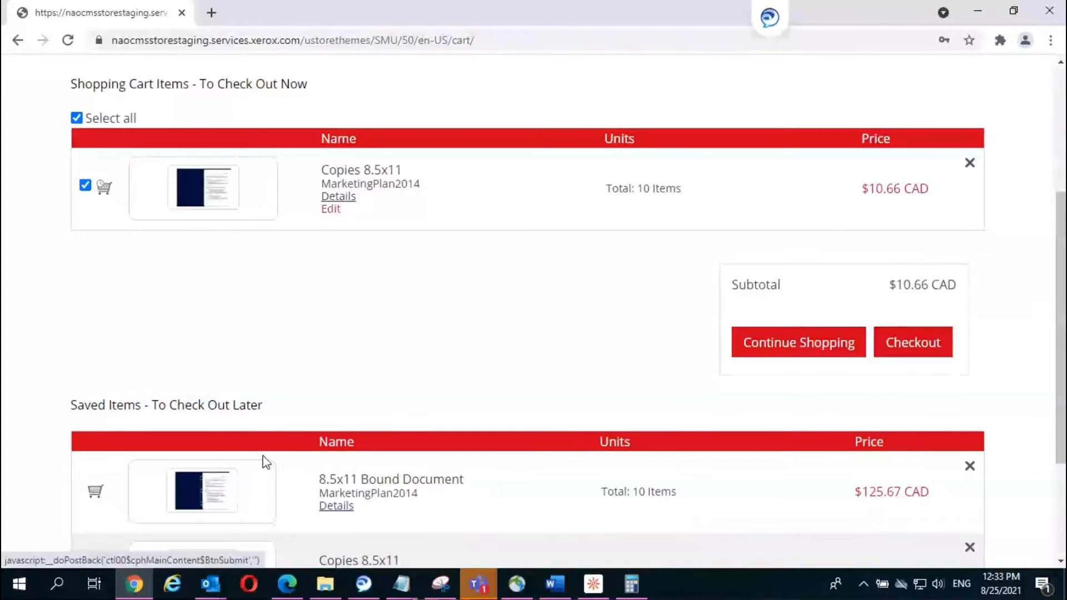
{"action": "left_click", "coordinate": [93, 493]}
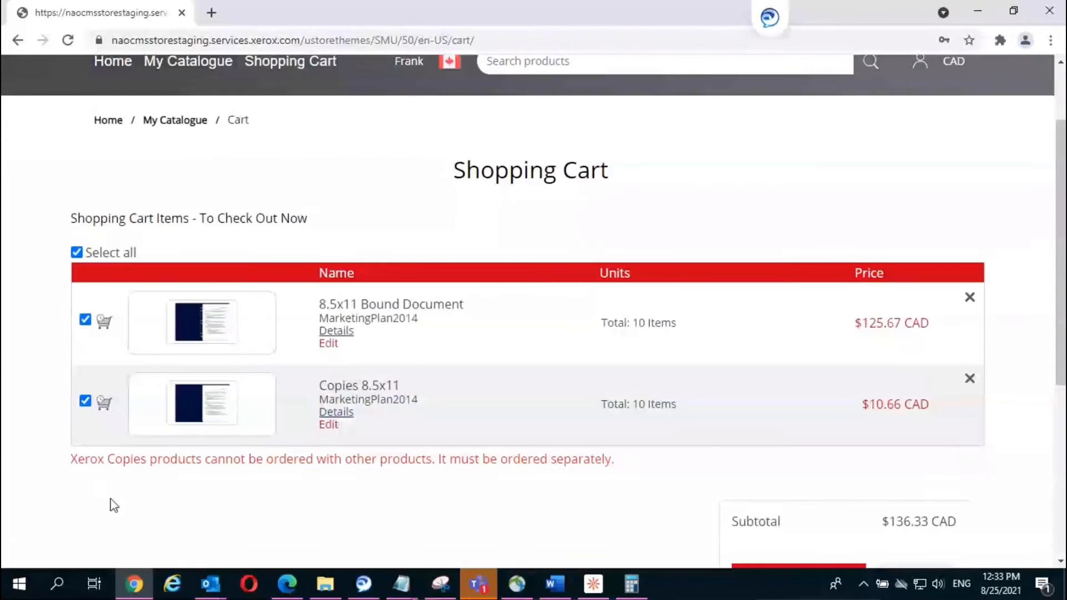
{"action": "scroll", "coordinate": [110, 504], "scroll_direction": "down", "scroll_amount": 1}
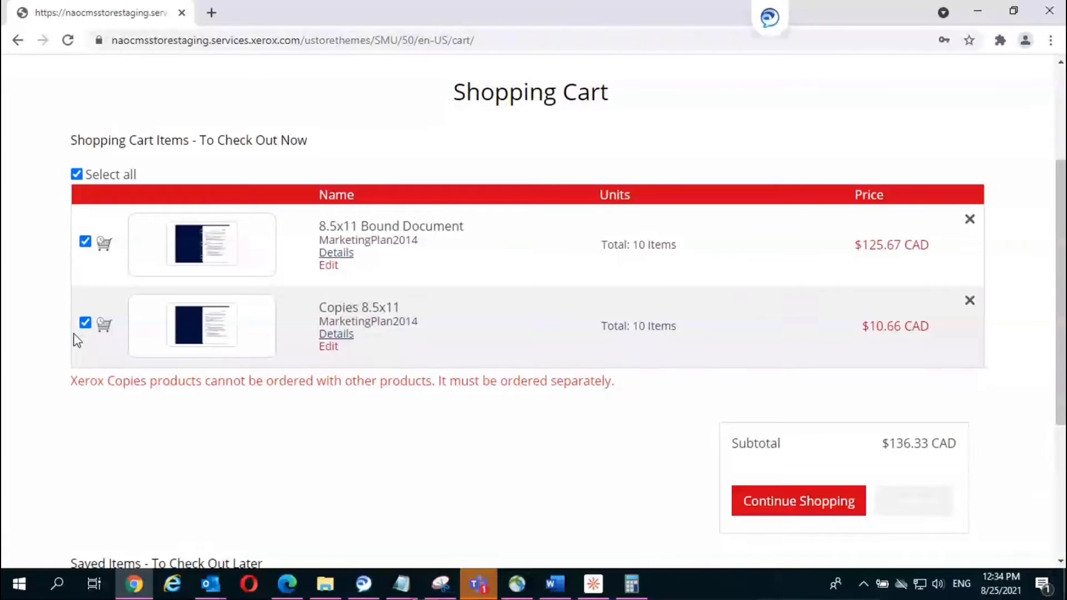
Step: Uncheck the 8.5x11 Bound Document so only Copies 8.5x11 ($10.66) goes to checkout
{"action": "left_click", "coordinate": [86, 324]}
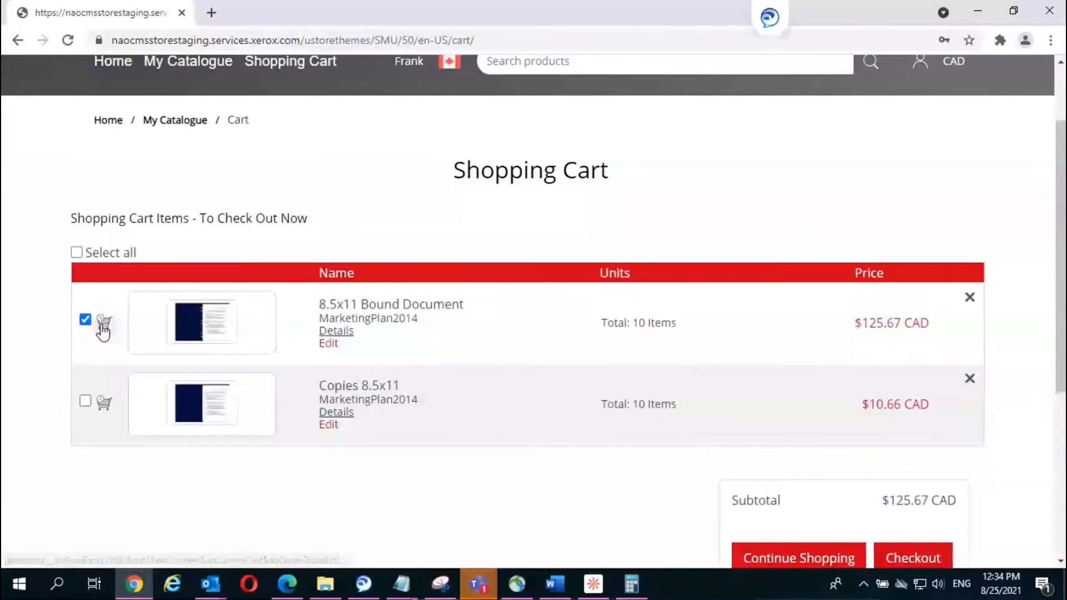
{"action": "scroll", "coordinate": [103, 331], "scroll_direction": "down", "scroll_amount": 2}
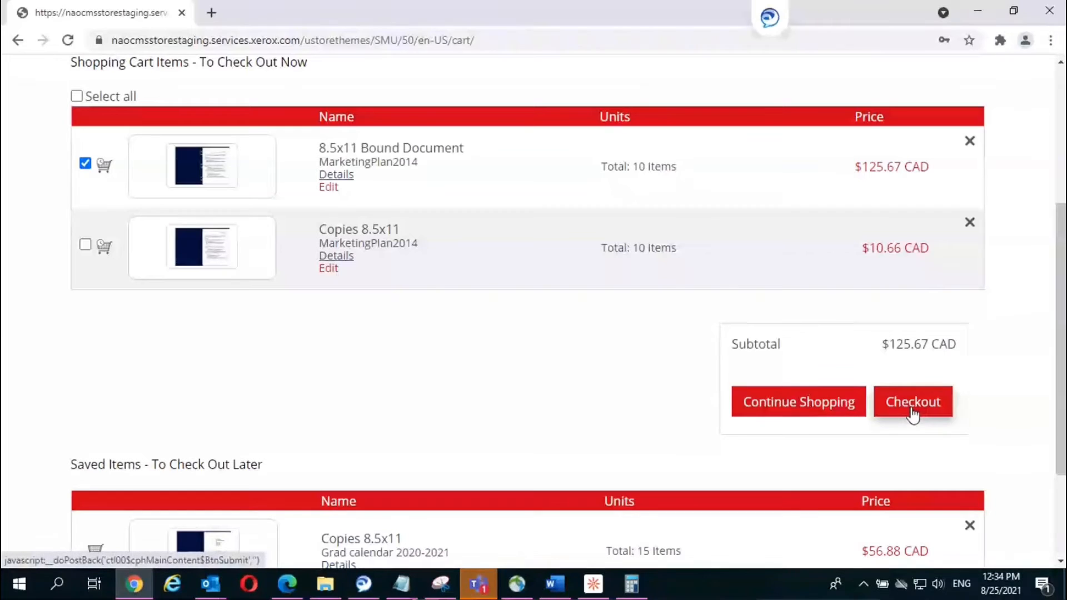
{"action": "left_click", "coordinate": [83, 246]}
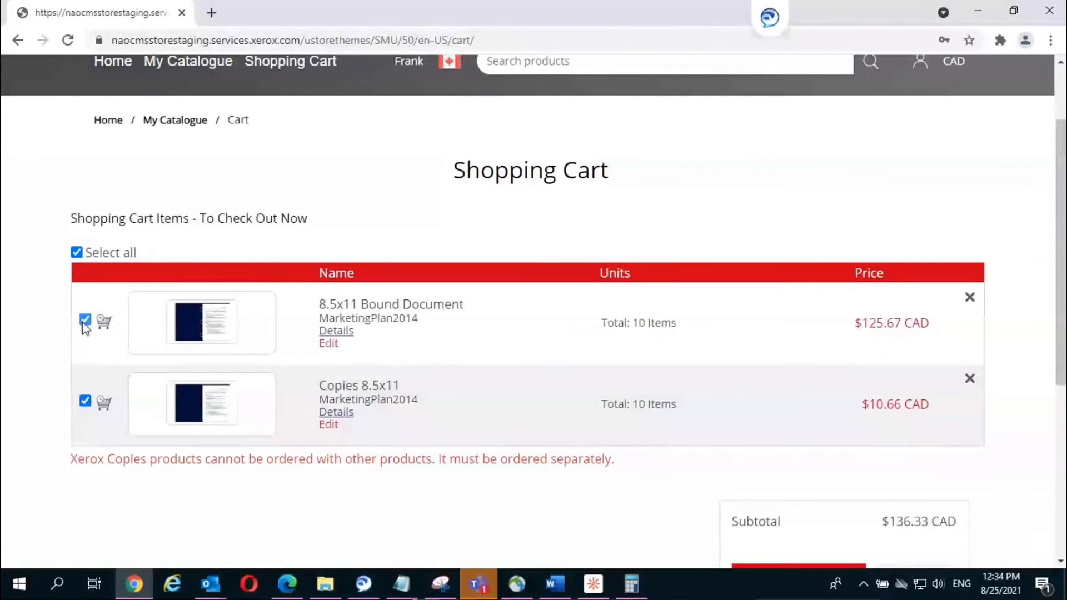
{"action": "left_click", "coordinate": [85, 321]}
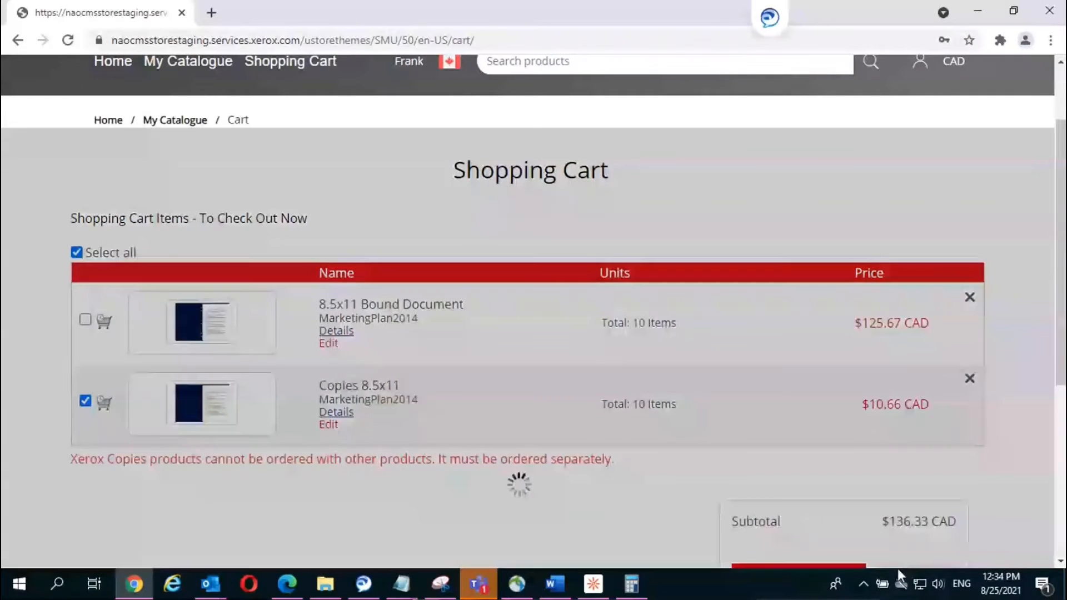
{"action": "scroll", "coordinate": [534, 334], "scroll_direction": "down", "scroll_amount": 3}
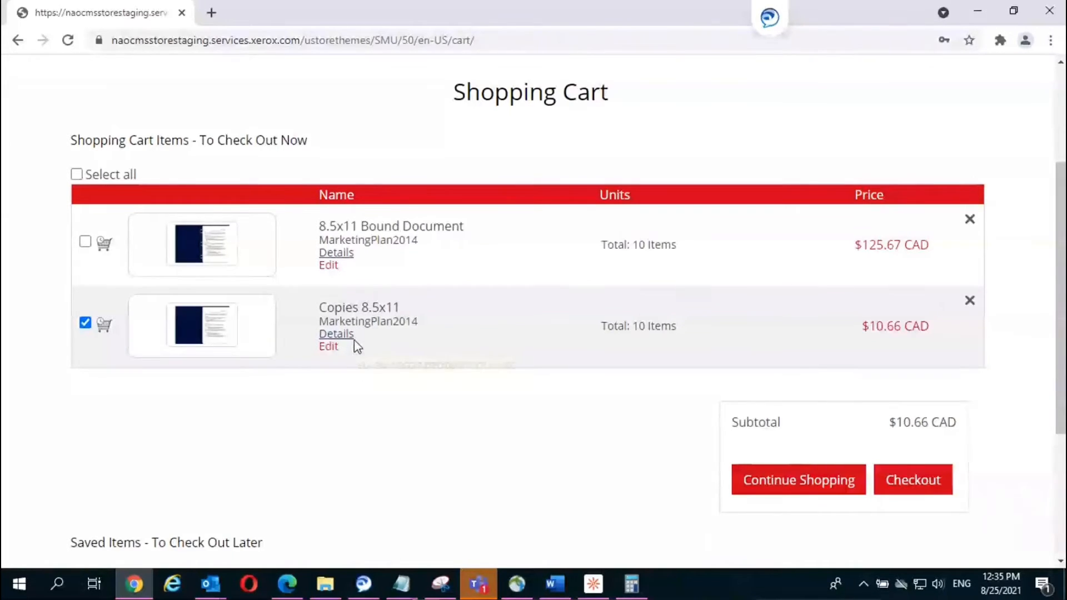
{"action": "left_click", "coordinate": [926, 477]}
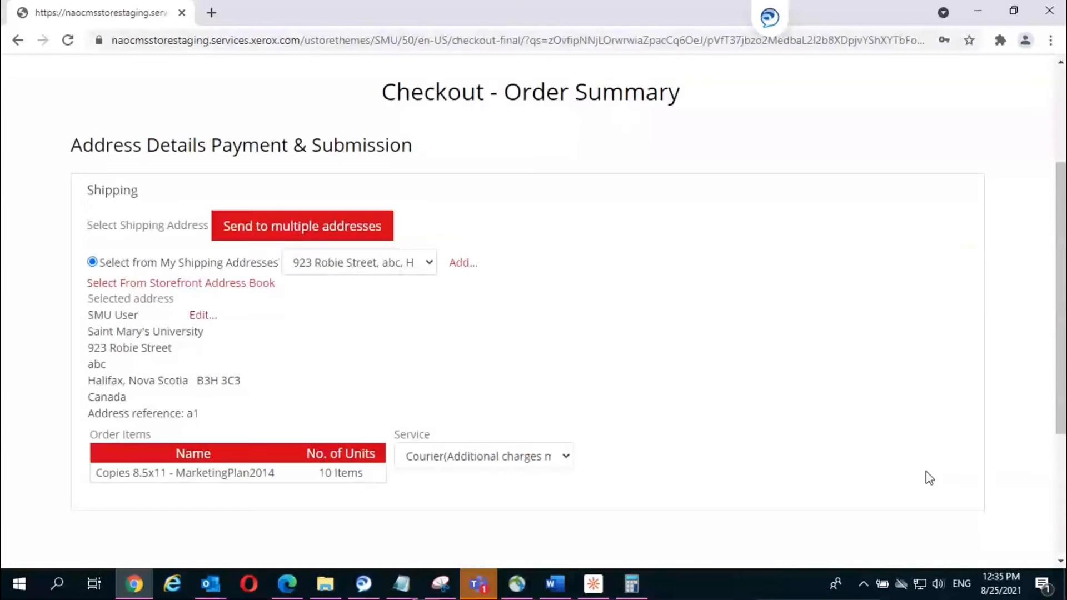
Step: Keep the 923 Robie Street address and on-campus kiosk pickup as the delivery service
{"action": "scroll", "coordinate": [889, 422], "scroll_direction": "down", "scroll_amount": 4}
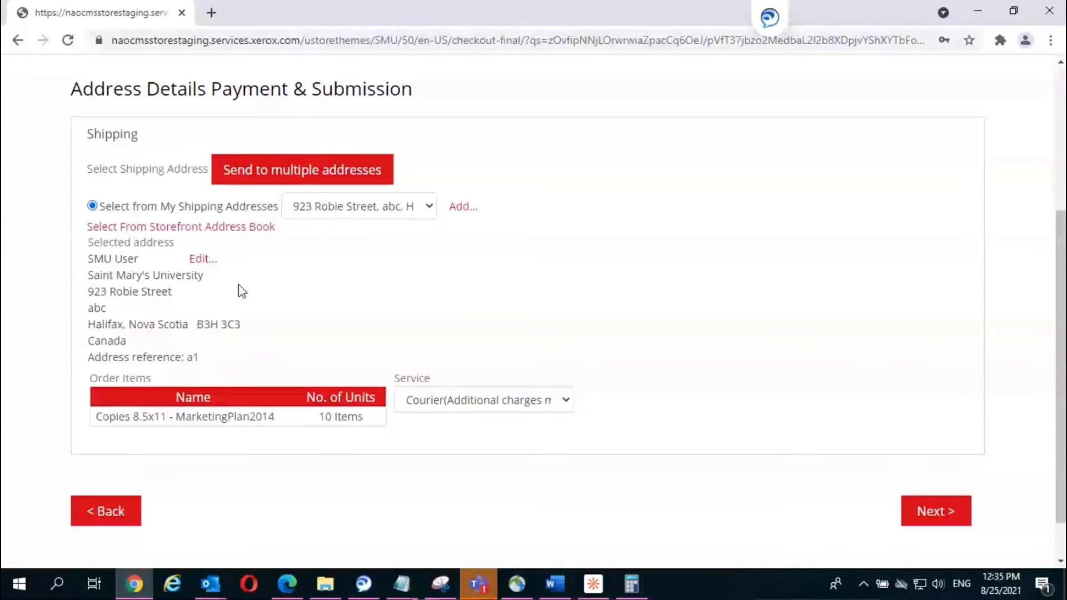
{"action": "left_click", "coordinate": [429, 207]}
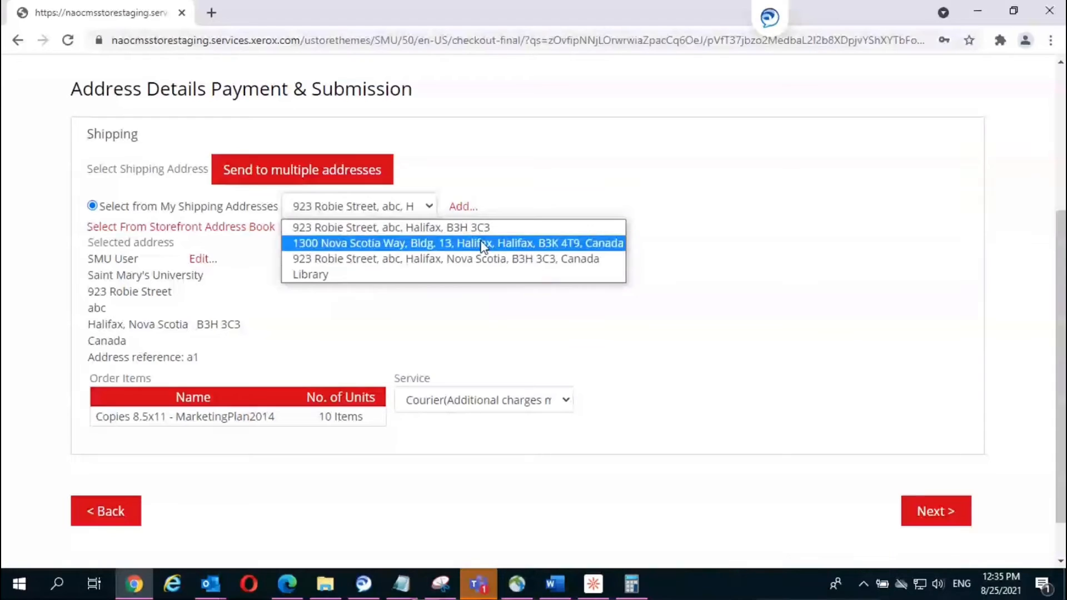
{"action": "left_click", "coordinate": [475, 328]}
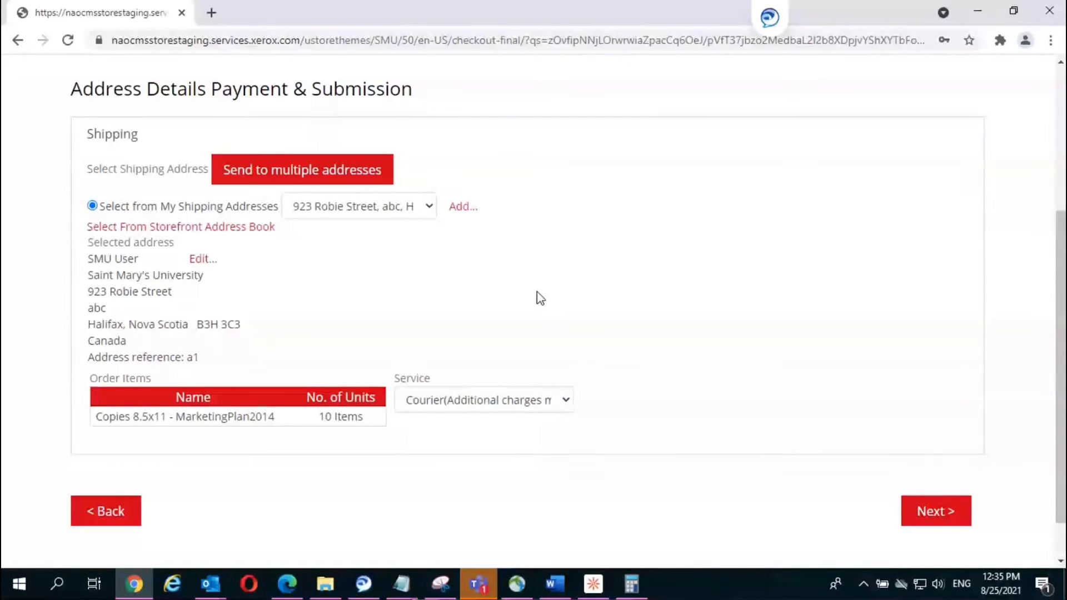
{"action": "left_click", "coordinate": [566, 402]}
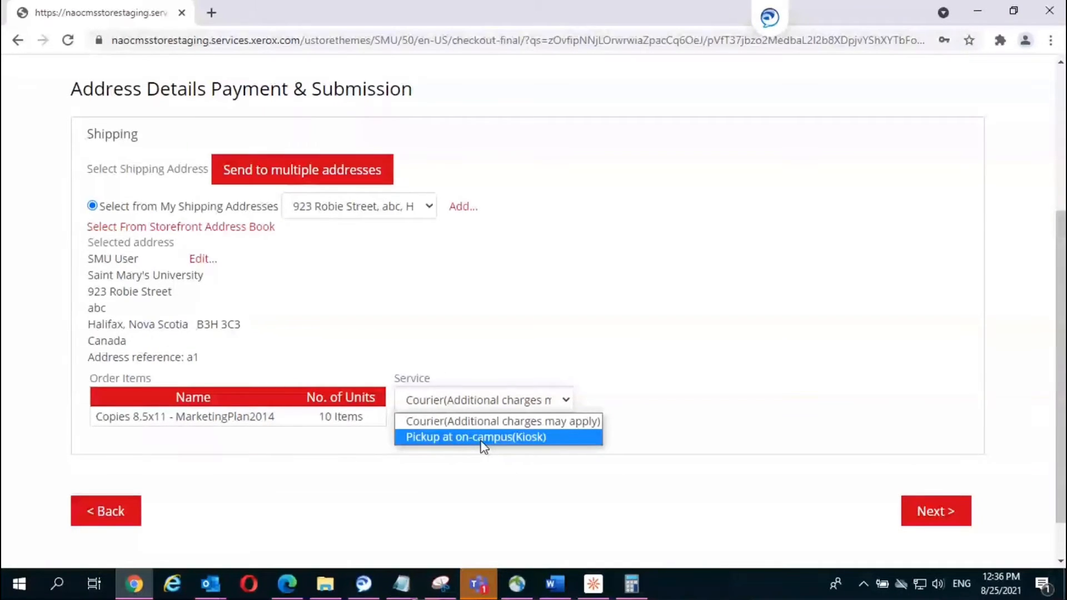
{"action": "left_click", "coordinate": [481, 441]}
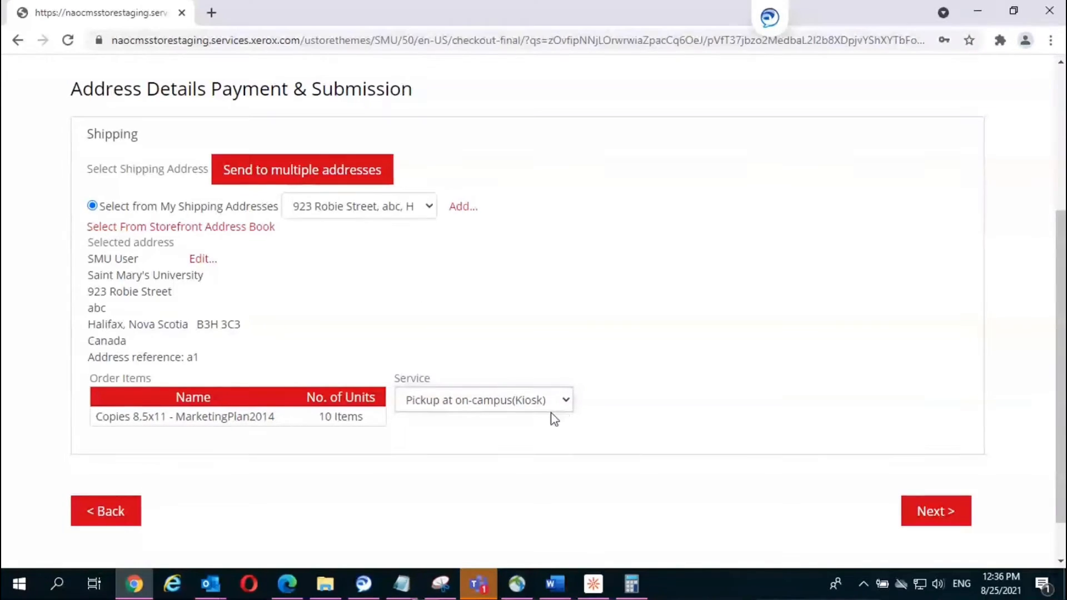
{"action": "left_click", "coordinate": [566, 401]}
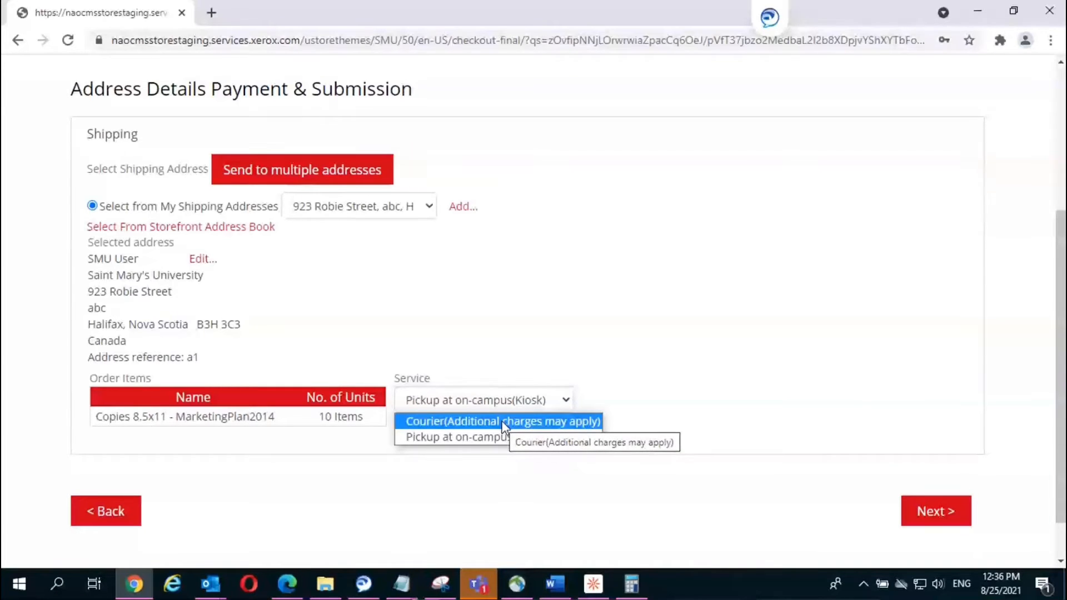
{"action": "left_click", "coordinate": [457, 438]}
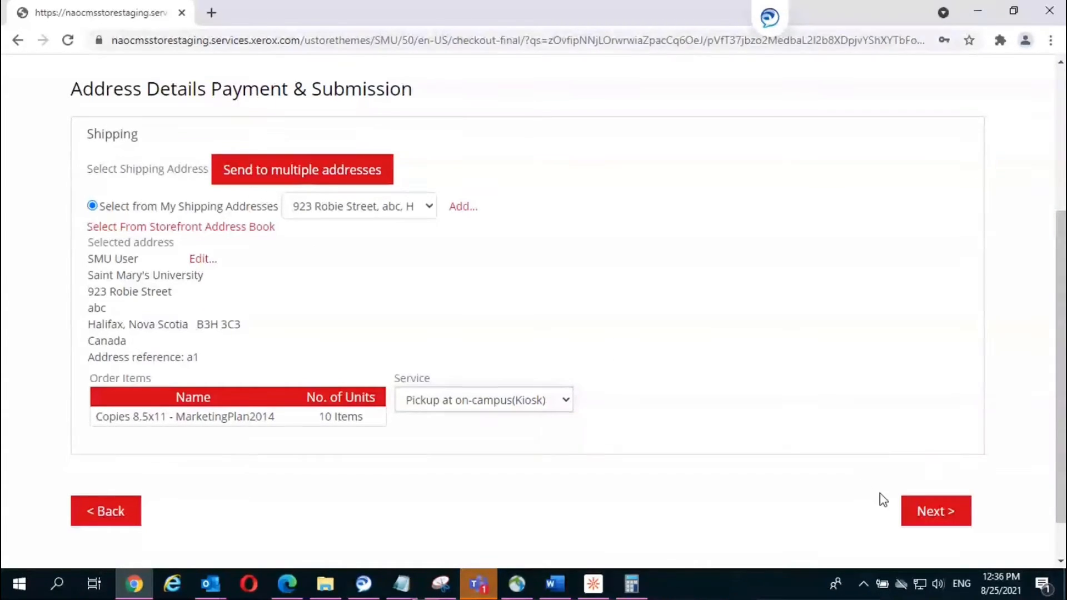
Step: Continue to Payment & Submission and review the $10.66 CAD Copies 8.5x11 total
{"action": "left_click", "coordinate": [942, 516]}
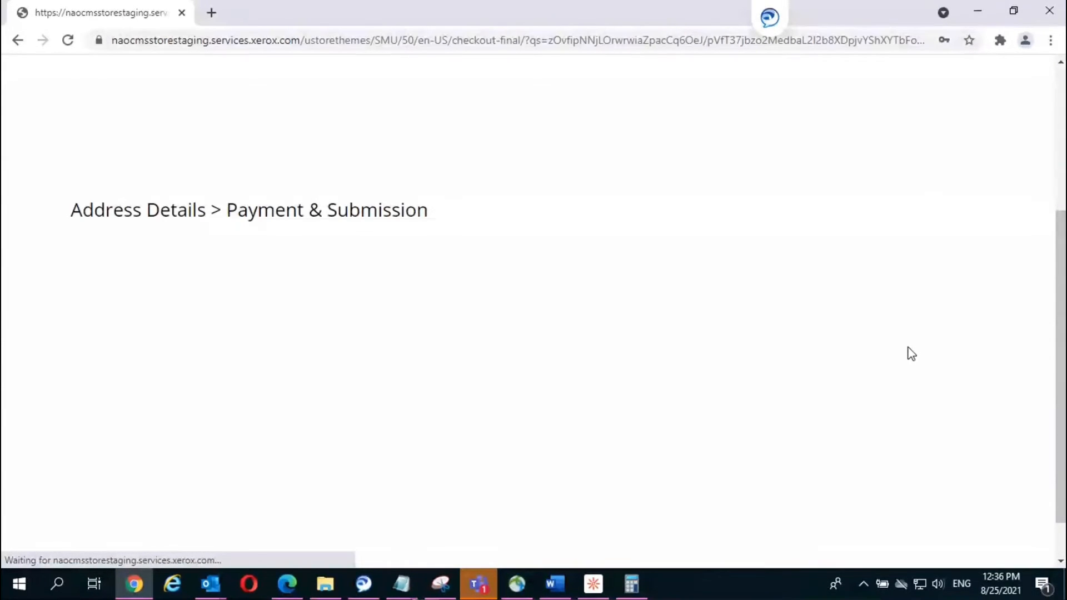
{"action": "scroll", "coordinate": [901, 349], "scroll_direction": "down", "scroll_amount": 5}
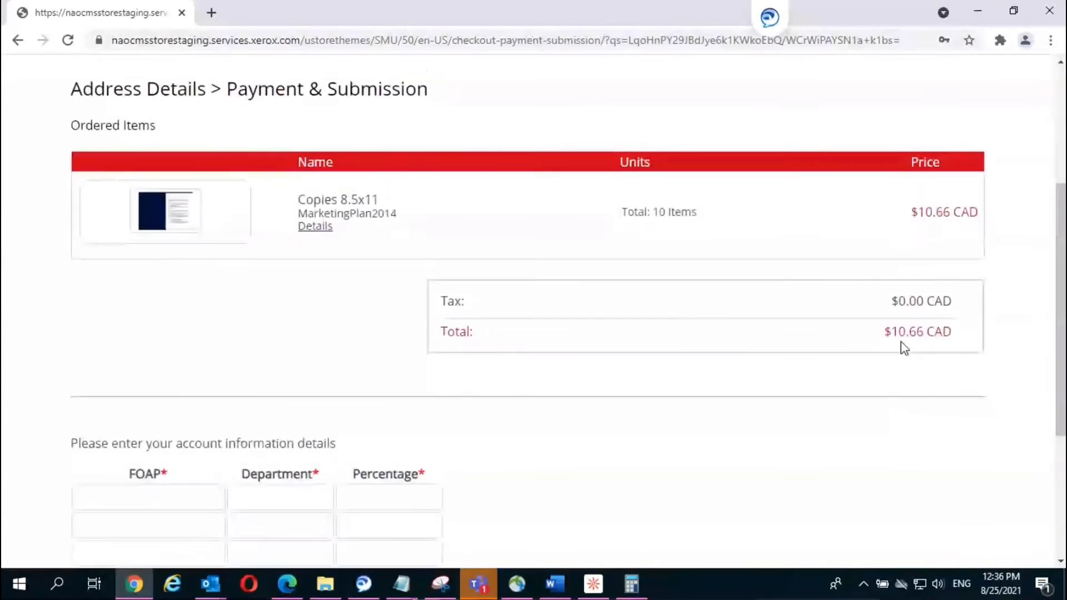
{"action": "scroll", "coordinate": [904, 348], "scroll_direction": "up", "scroll_amount": 2}
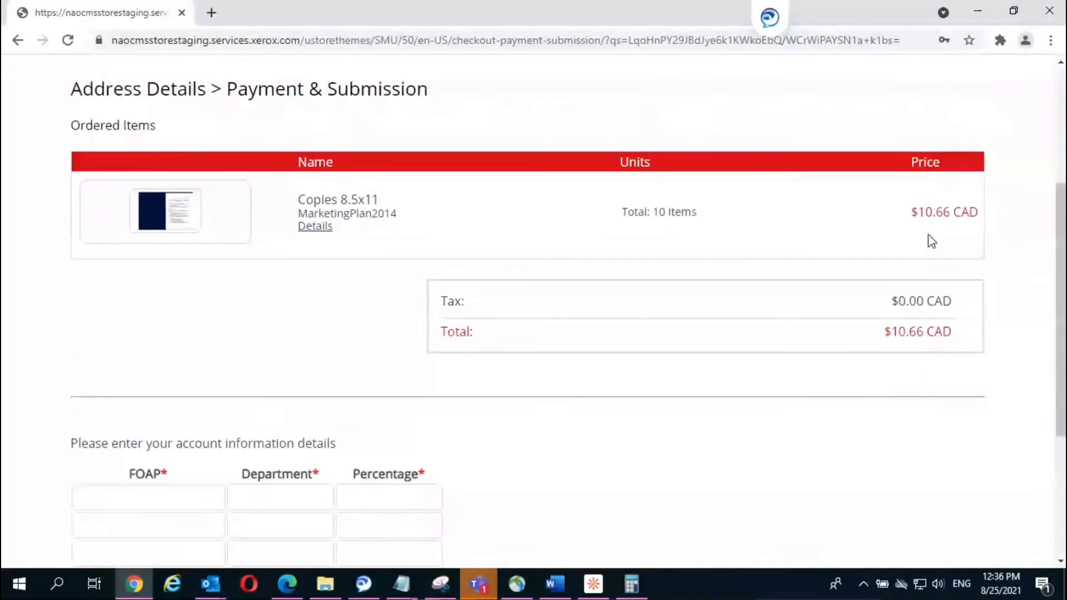
{"action": "scroll", "coordinate": [685, 342], "scroll_direction": "down", "scroll_amount": 1}
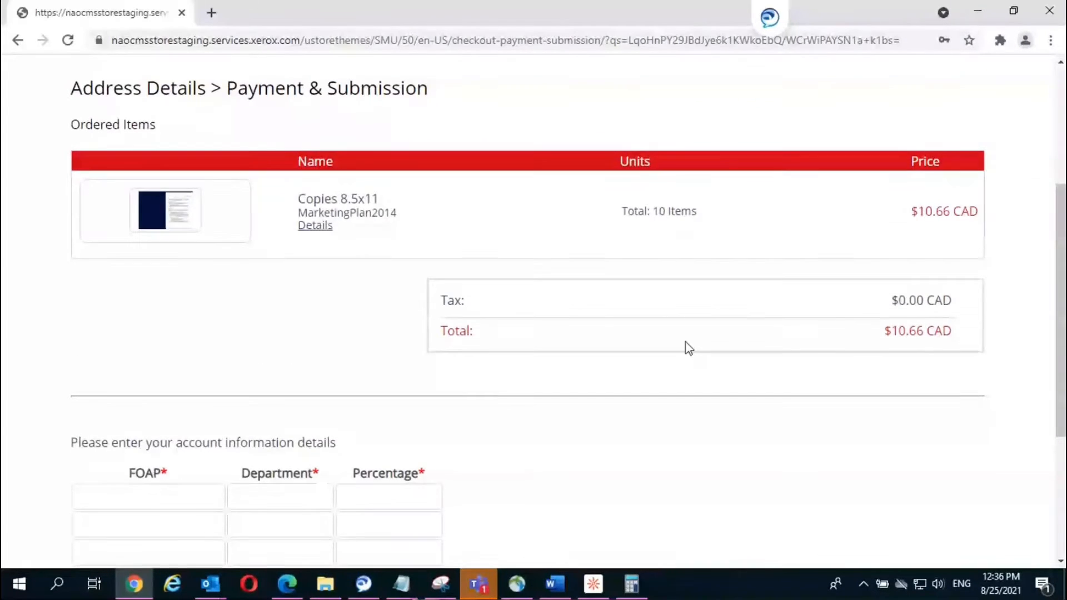
{"action": "left_click", "coordinate": [551, 592]}
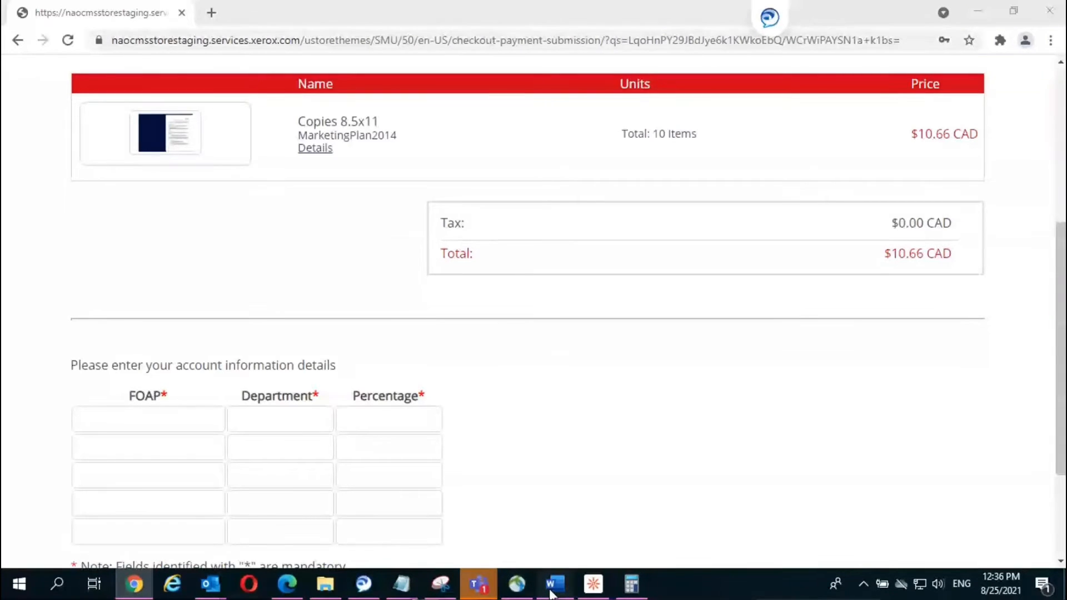
Step: In the user guide, jump to Checkout Confirmation and Budget Center Details and its page 50 FOAP note
{"action": "left_click", "coordinate": [551, 592]}
{"action": "scroll", "coordinate": [871, 481], "scroll_direction": "down", "scroll_amount": 3}
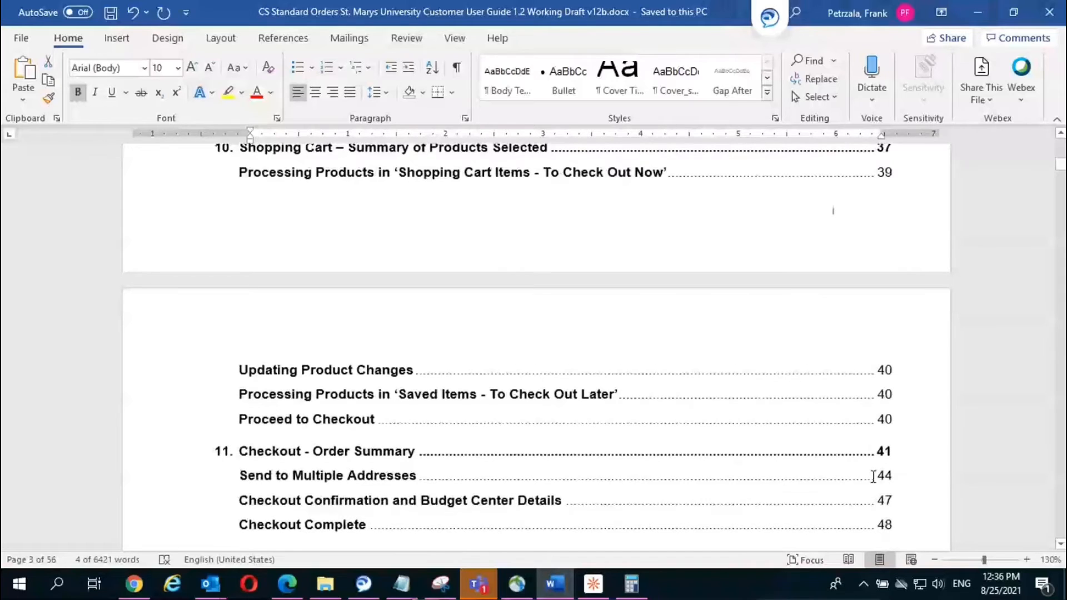
{"action": "scroll", "coordinate": [872, 476], "scroll_direction": "down", "scroll_amount": 1}
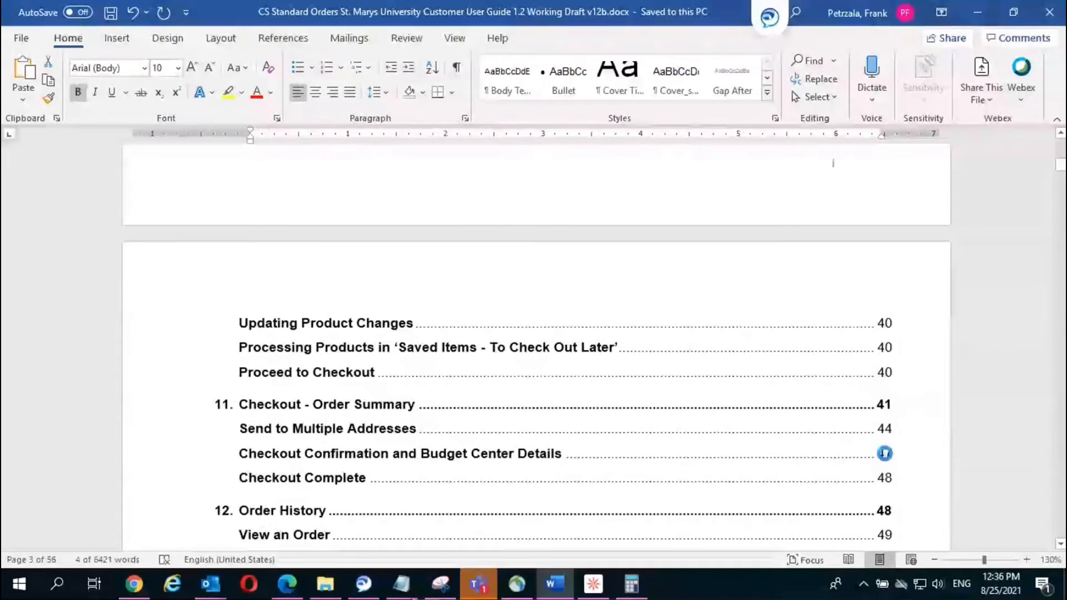
{"action": "left_click", "coordinate": [884, 453], "text": "ctrl"}
{"action": "scroll", "coordinate": [886, 453], "scroll_direction": "down", "scroll_amount": 9}
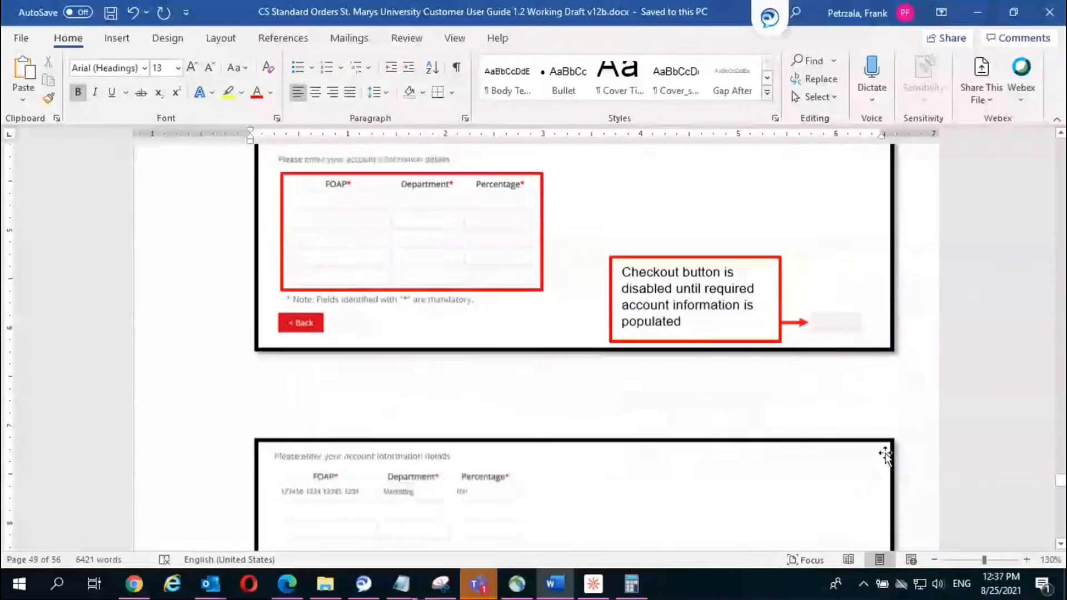
{"action": "scroll", "coordinate": [886, 453], "scroll_direction": "down", "scroll_amount": 10}
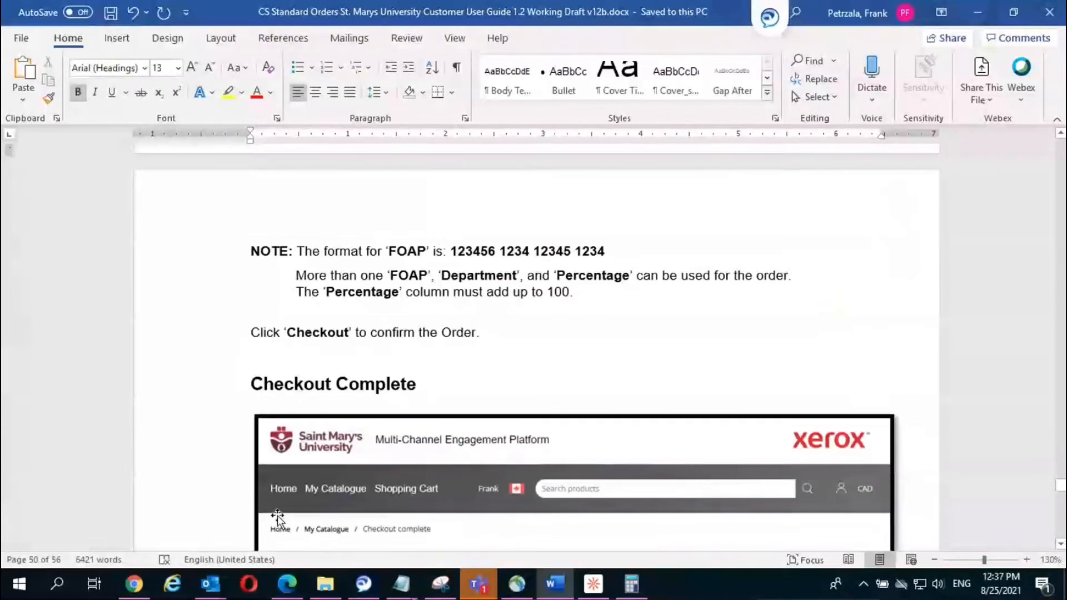
Step: Enter the FOAP account code, Marketing as department, and 100 as the percentage
{"action": "left_click", "coordinate": [133, 583]}
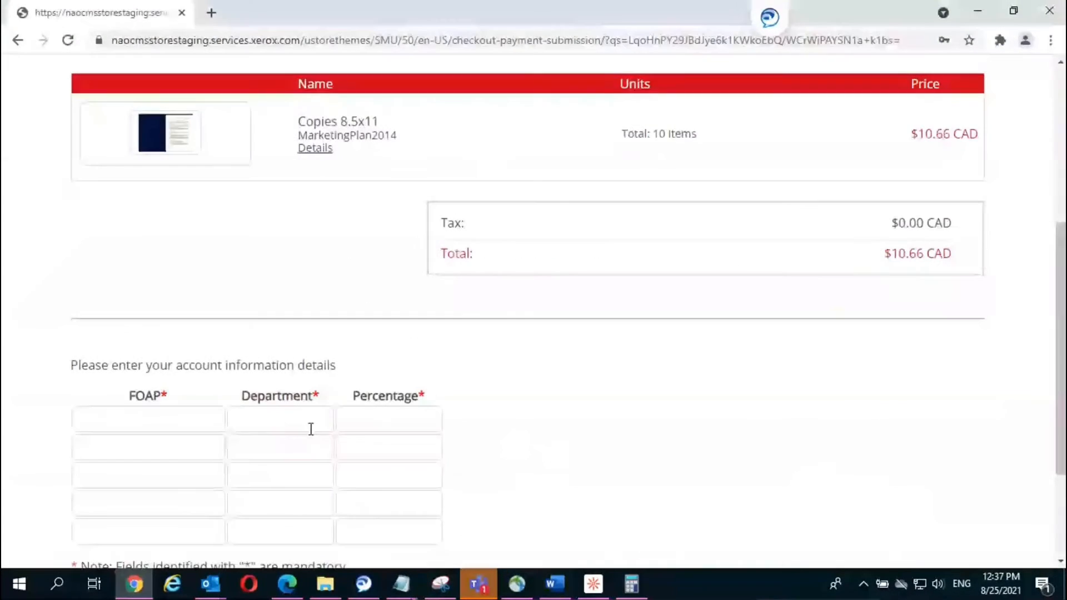
{"action": "left_click", "coordinate": [206, 416]}
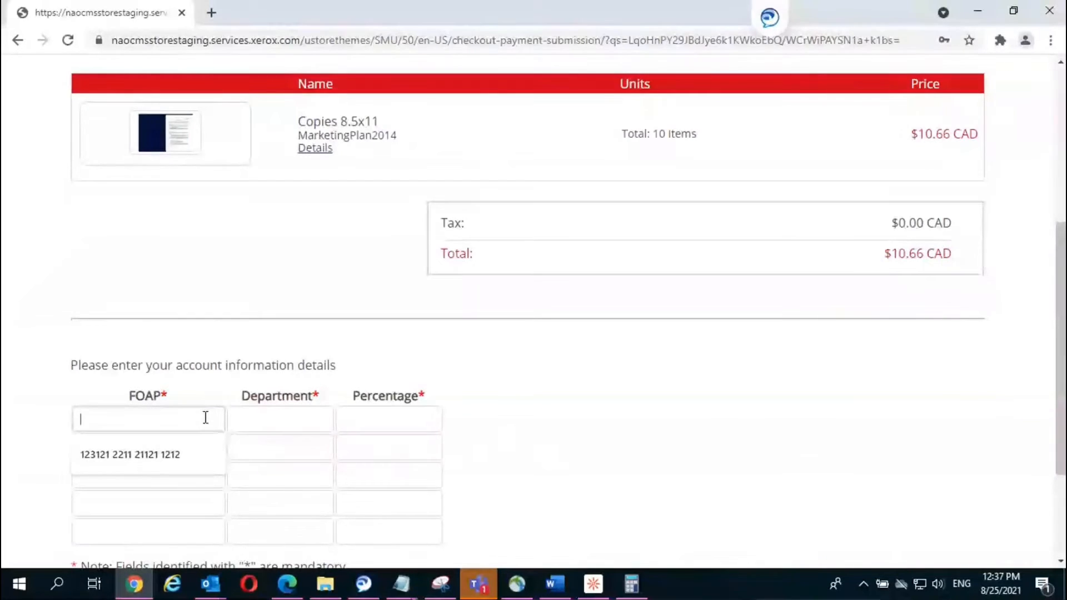
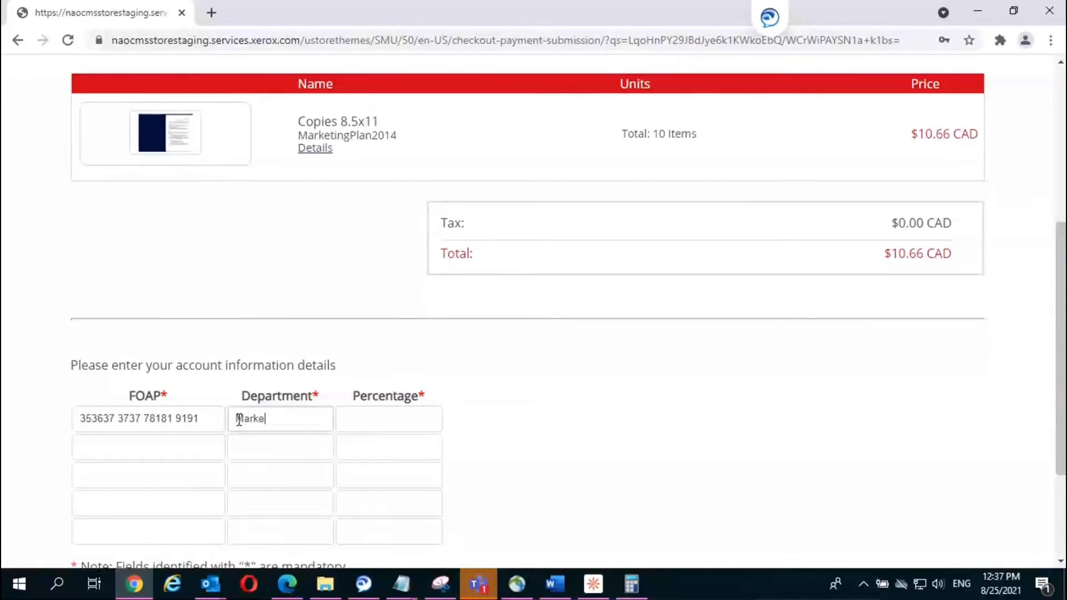
{"action": "left_click", "coordinate": [373, 418]}
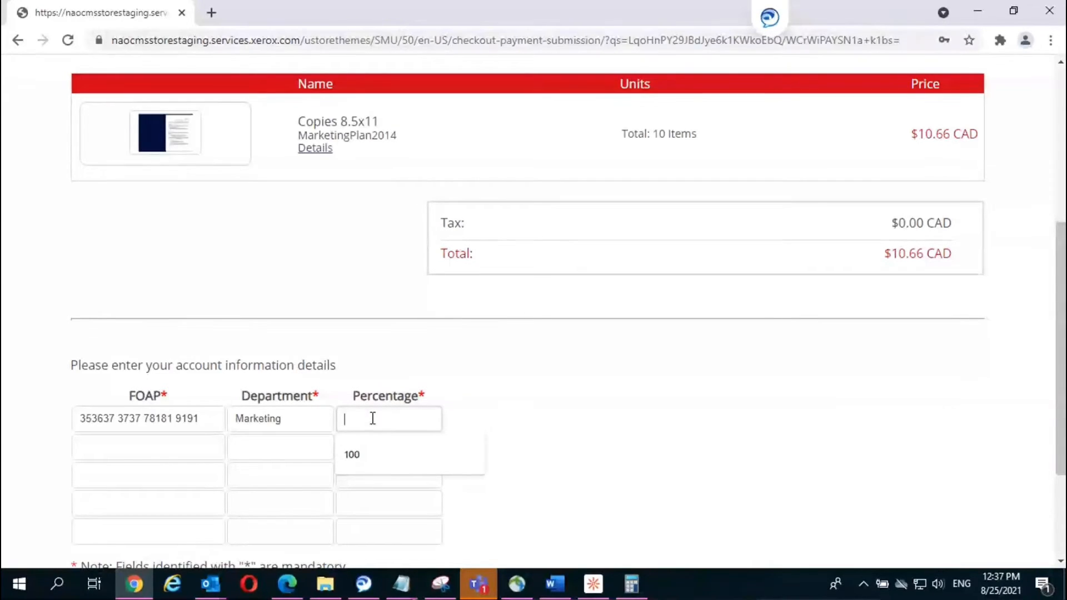
{"action": "left_click", "coordinate": [364, 455]}
Step: Clear and re-enter 100 in the Percentage field, then submit the order
{"action": "scroll", "coordinate": [581, 421], "scroll_direction": "down", "scroll_amount": 2}
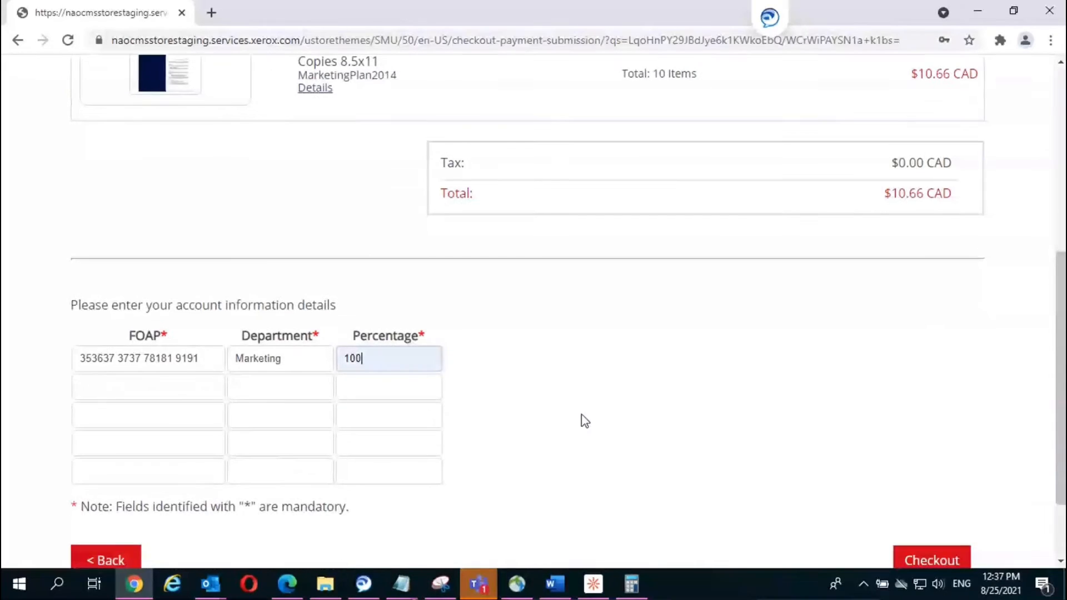
{"action": "scroll", "coordinate": [582, 421], "scroll_direction": "down", "scroll_amount": 1}
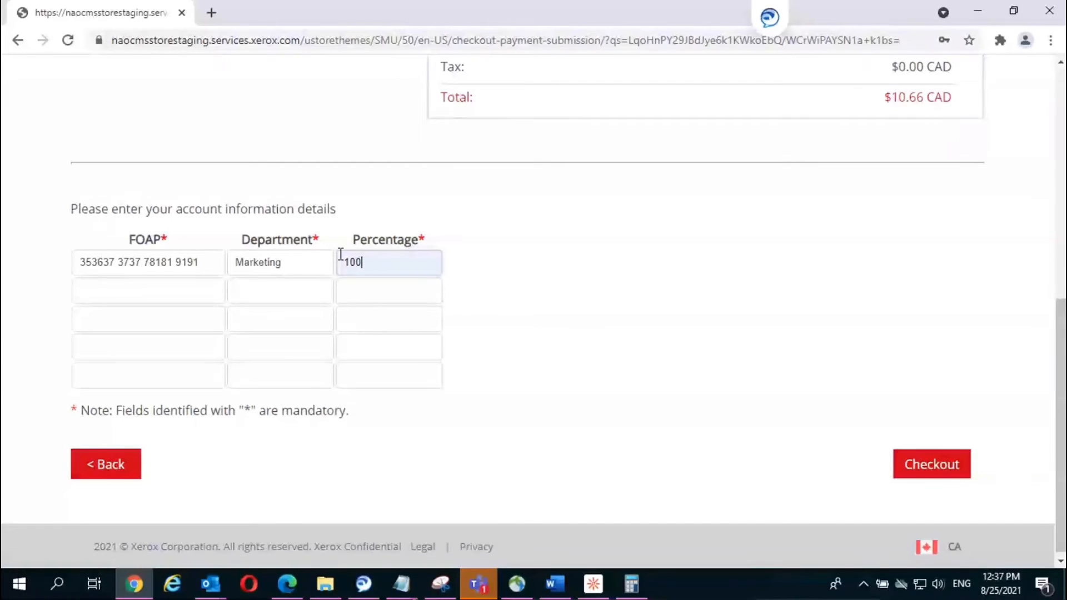
{"action": "left_click_drag", "start_coordinate": [375, 263], "coordinate": [326, 269]}
{"action": "key", "text": "BackSpace"}
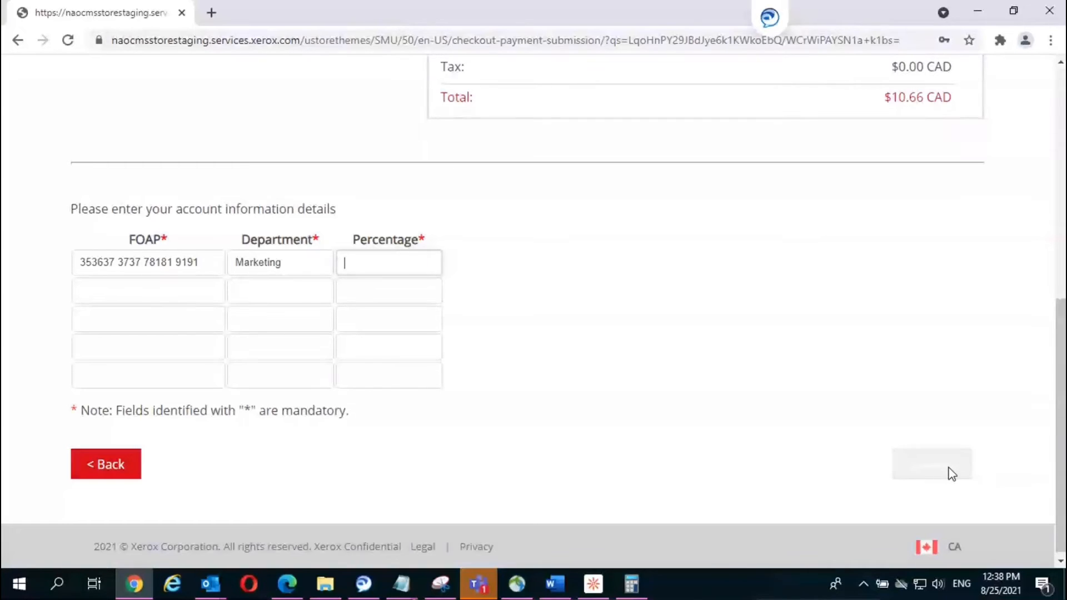
{"action": "left_click", "coordinate": [420, 254]}
{"action": "type", "text": "100"}
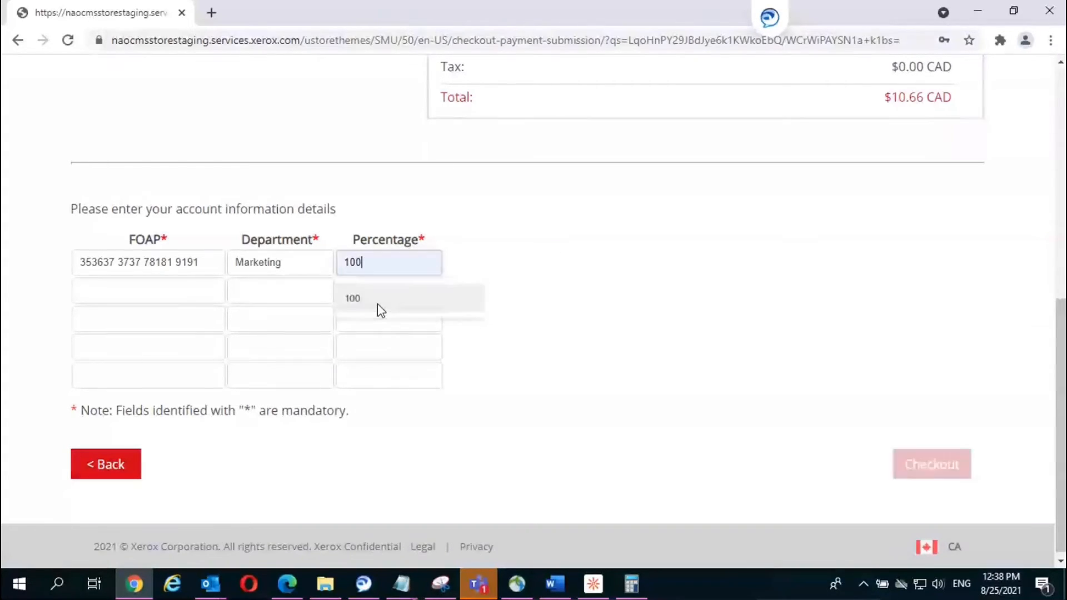
{"action": "left_click", "coordinate": [378, 300]}
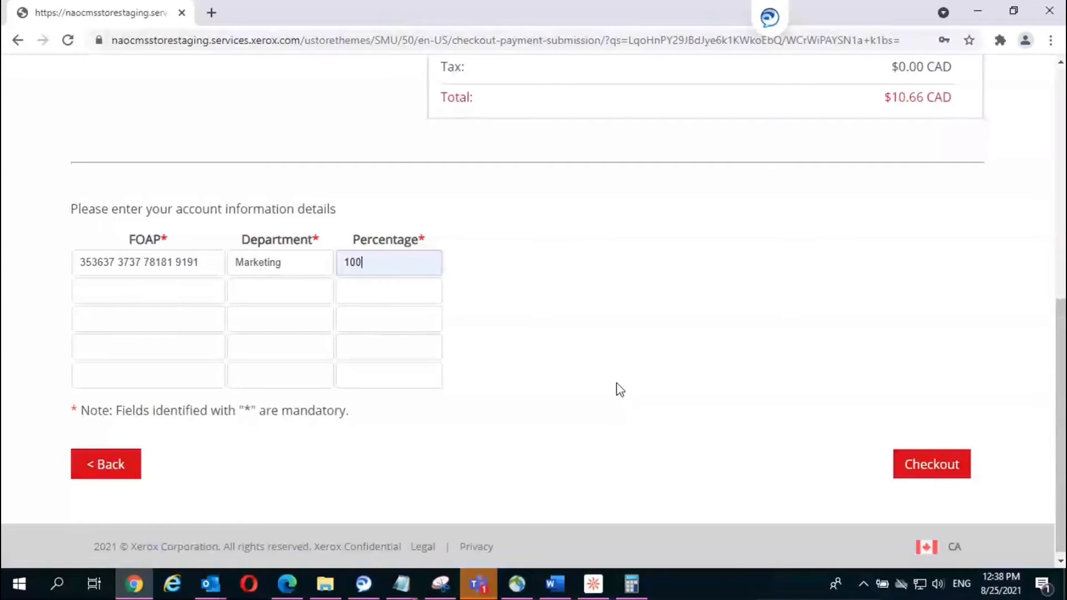
{"action": "left_click", "coordinate": [932, 459]}
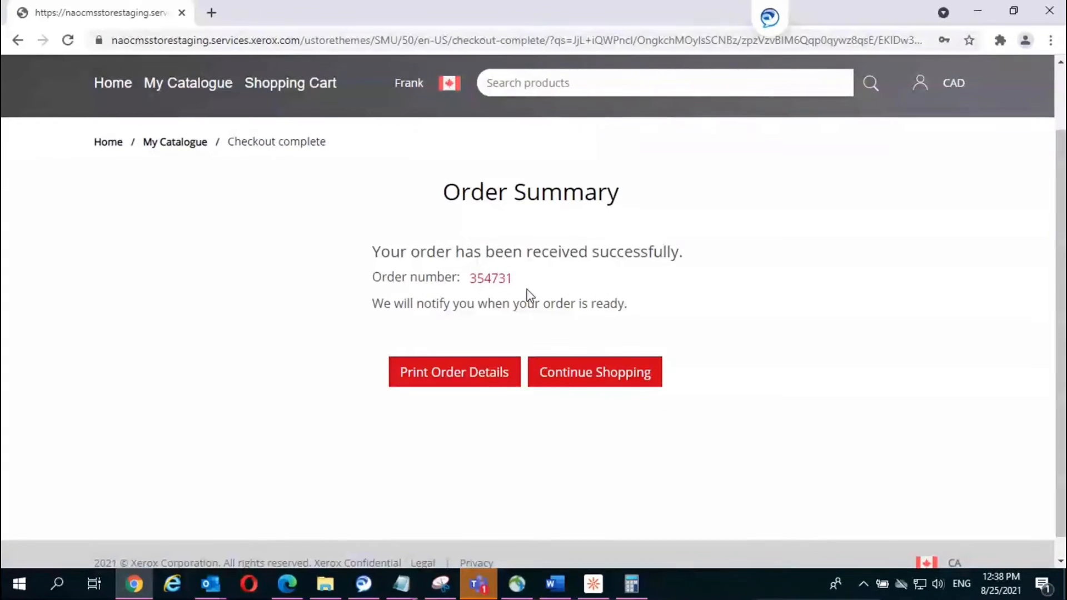
Step: Bring up Outlook from the taskbar to check the order emails
{"action": "left_click", "coordinate": [217, 587]}
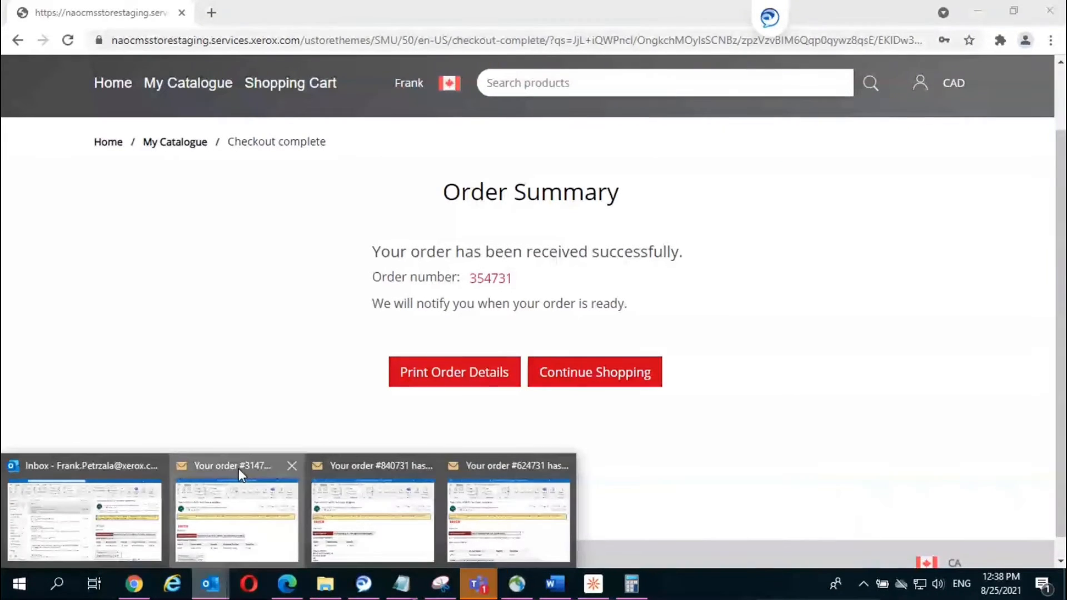
Step: Read the earlier 'order has been submitted' email's items, prices and delivery address, then minimize it
{"action": "left_click", "coordinate": [238, 469]}
{"action": "scroll", "coordinate": [772, 350], "scroll_direction": "down", "scroll_amount": 1}
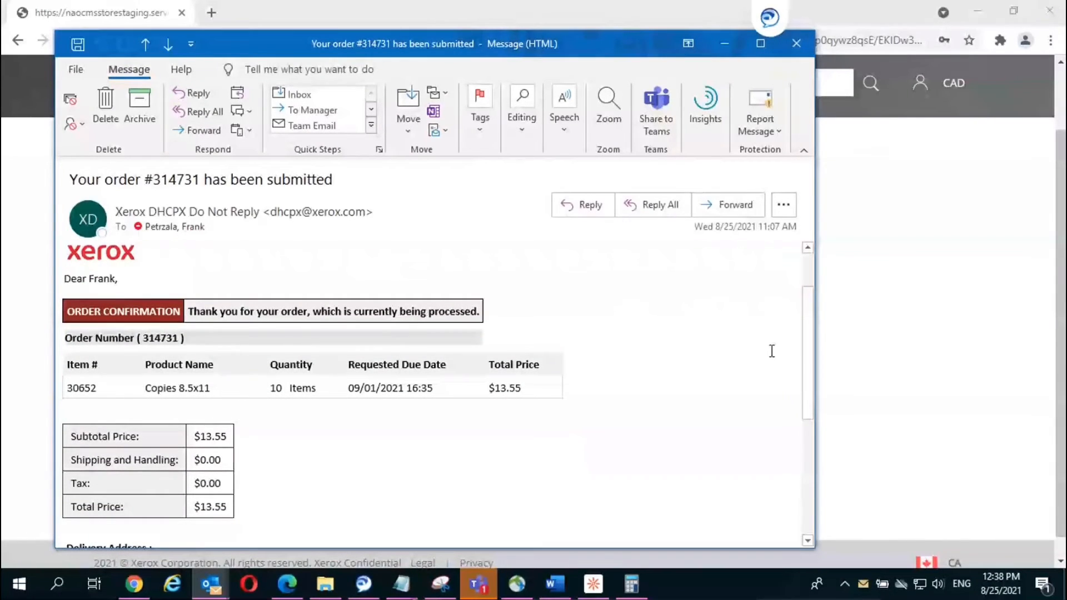
{"action": "scroll", "coordinate": [724, 358], "scroll_direction": "down", "scroll_amount": 1}
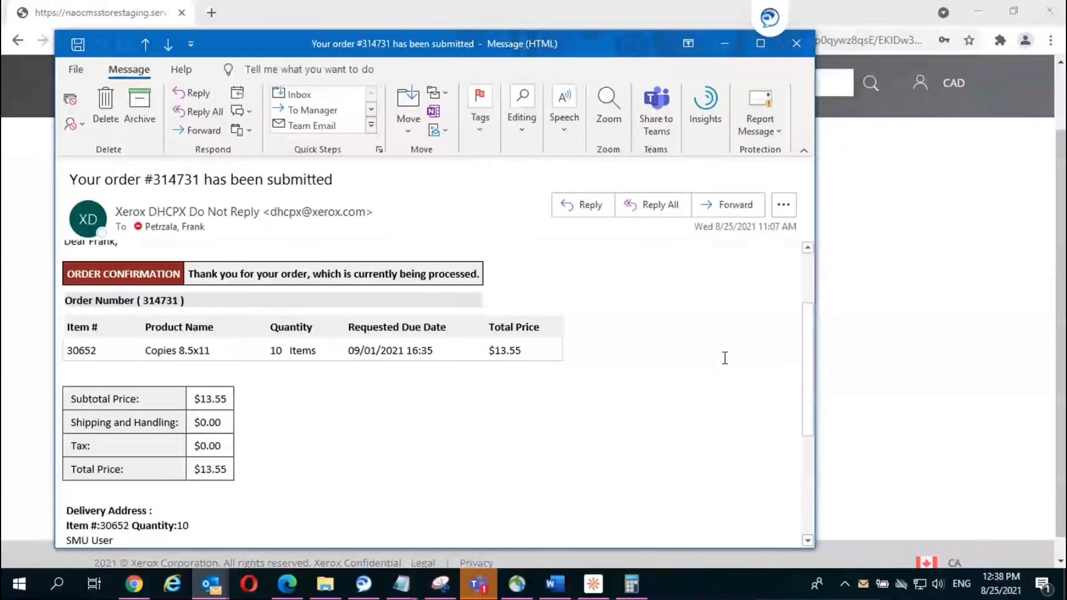
{"action": "scroll", "coordinate": [724, 358], "scroll_direction": "down", "scroll_amount": 1}
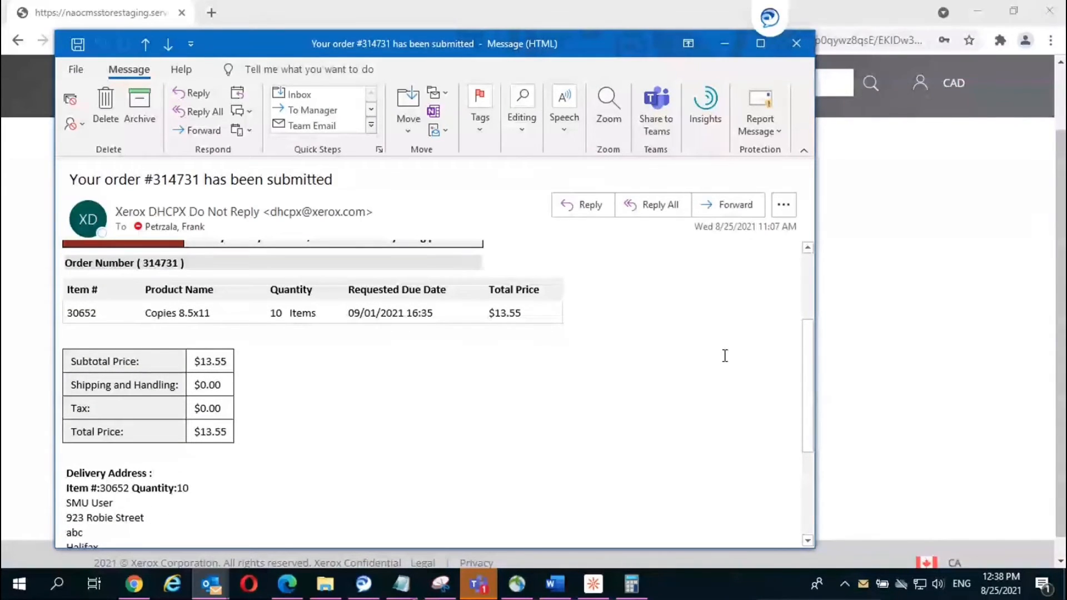
{"action": "left_click", "coordinate": [724, 45]}
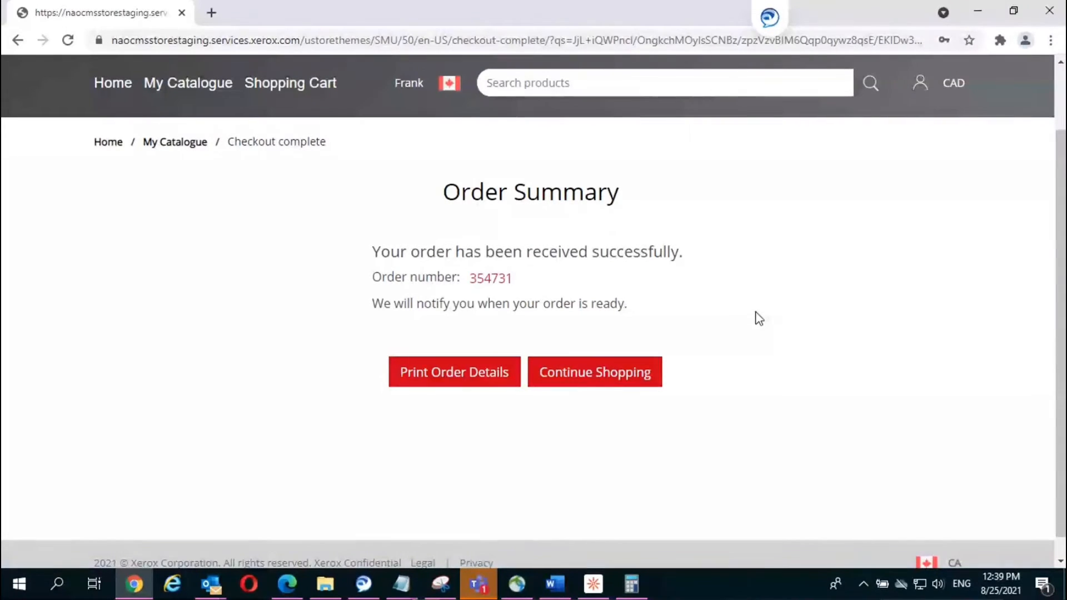
Step: Scroll through the Checkout complete summary confirming the Copies 8.5x11 order
{"action": "scroll", "coordinate": [759, 319], "scroll_direction": "down", "scroll_amount": 1}
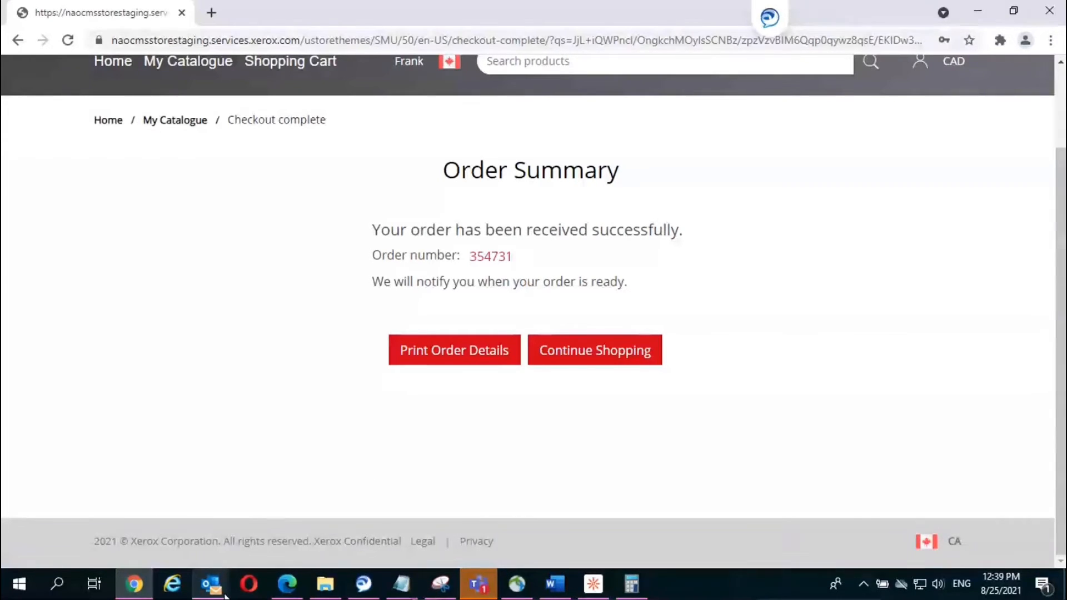
{"action": "mouse_move", "coordinate": [225, 595]}
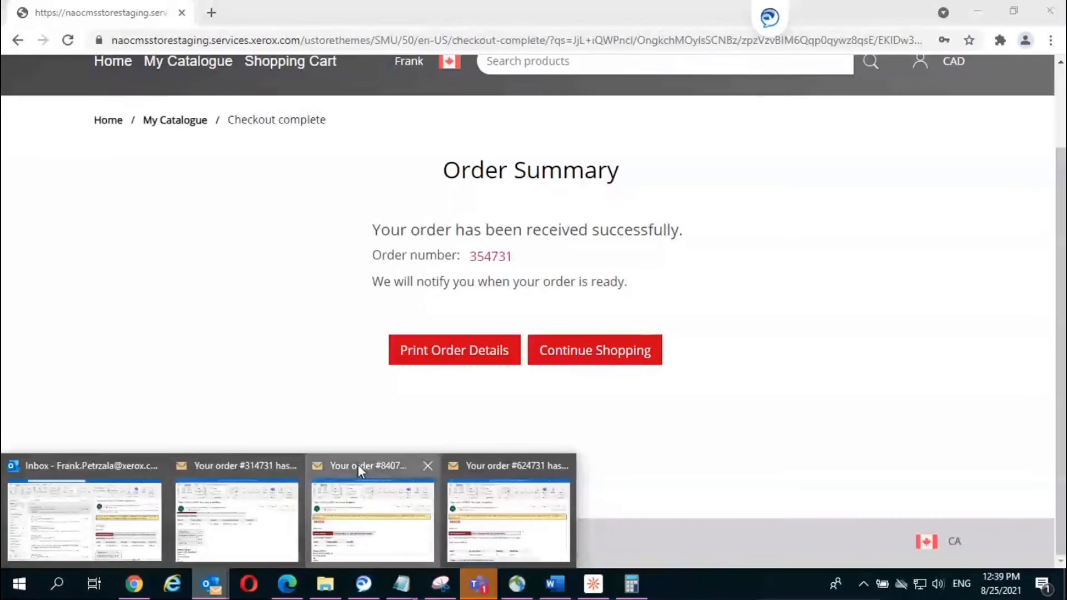
{"action": "left_click", "coordinate": [358, 464]}
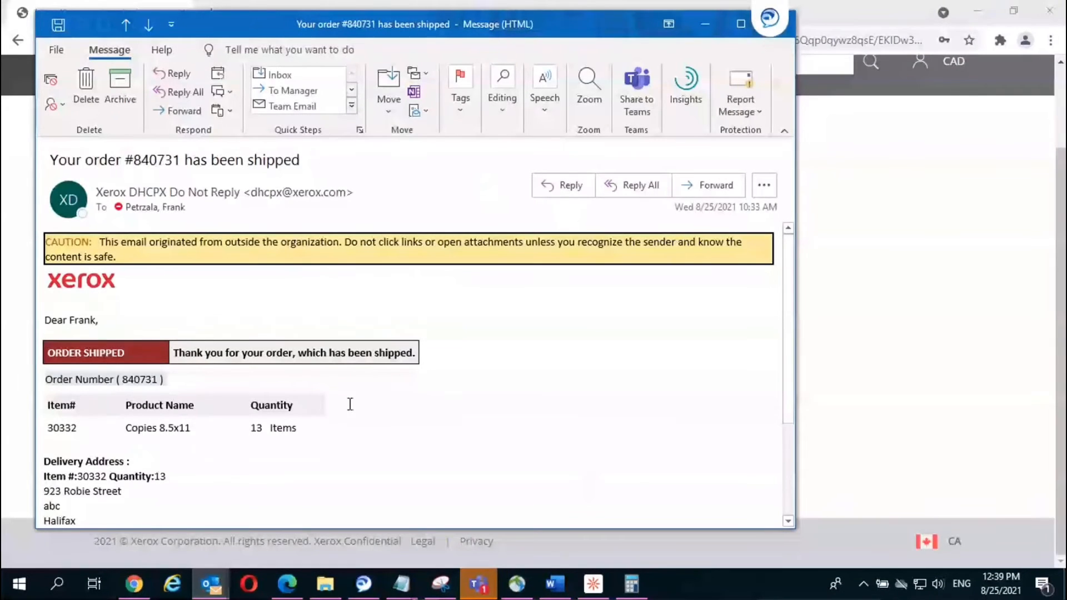
{"action": "scroll", "coordinate": [350, 404], "scroll_direction": "down", "scroll_amount": 5}
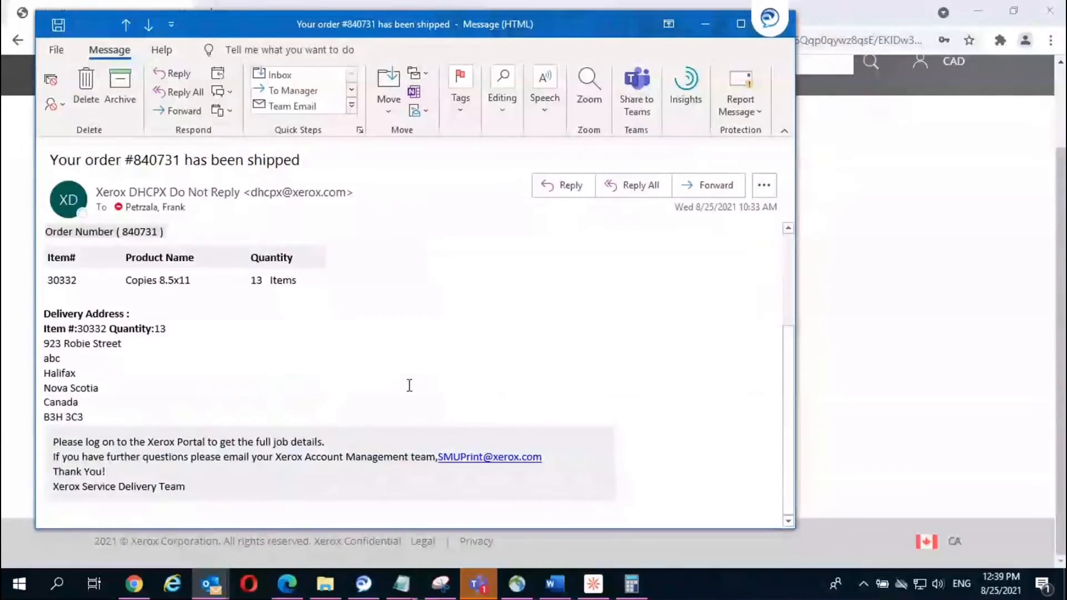
{"action": "left_click", "coordinate": [710, 22]}
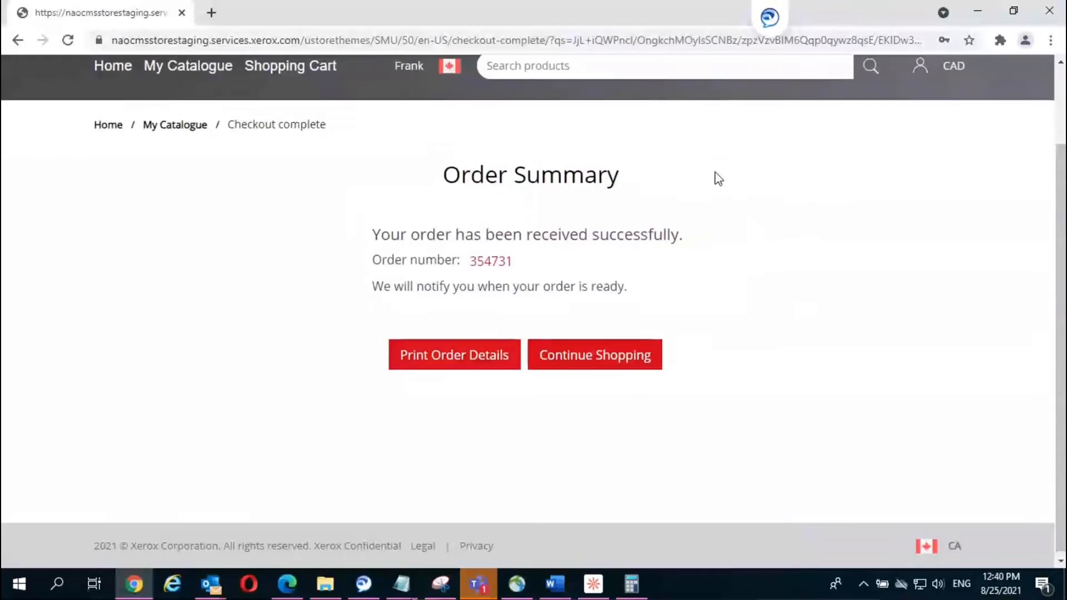
Step: Open the Shopping Cart to find the 8.5x11 Bound Document, 10 items at $125.67 CAD
{"action": "scroll", "coordinate": [714, 176], "scroll_direction": "up", "scroll_amount": 2}
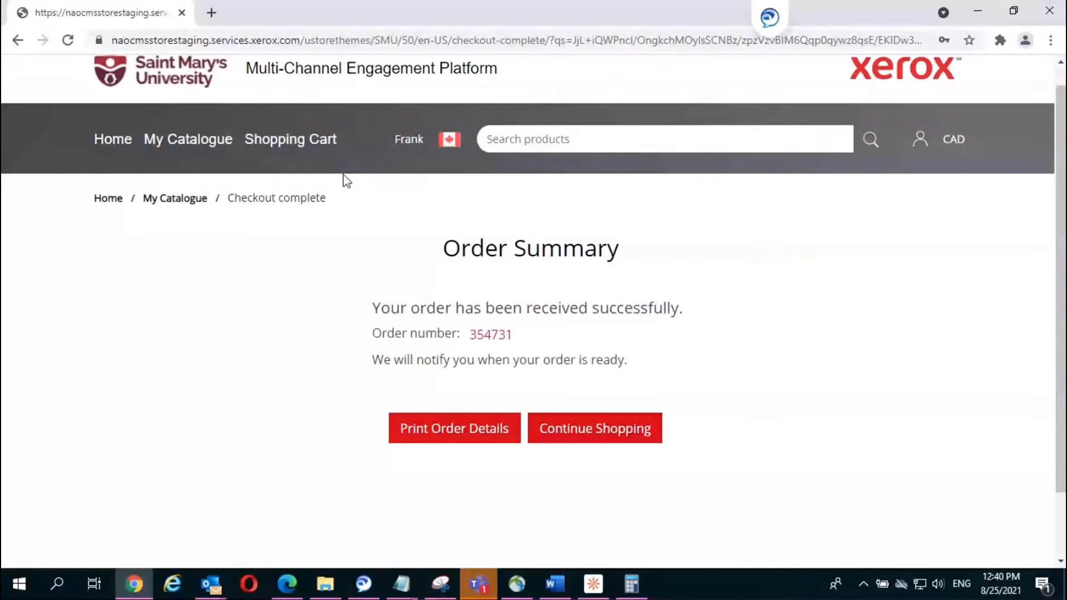
{"action": "left_click", "coordinate": [293, 145]}
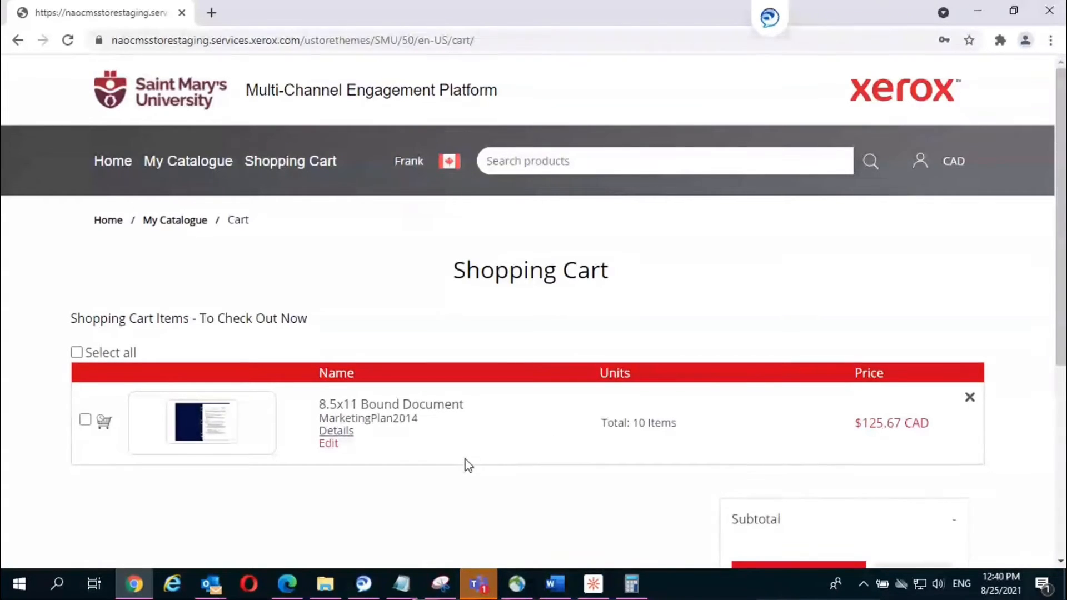
{"action": "scroll", "coordinate": [467, 465], "scroll_direction": "down", "scroll_amount": 1}
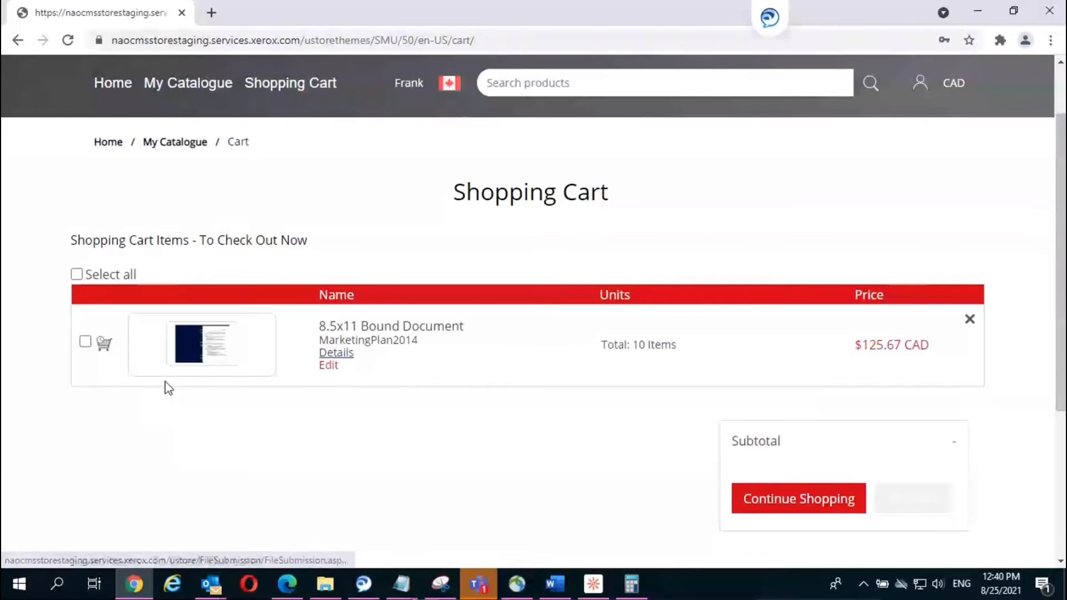
Step: Move the MarketingPlan2014 bound document from the cart to Saved Items
{"action": "left_click", "coordinate": [85, 341]}
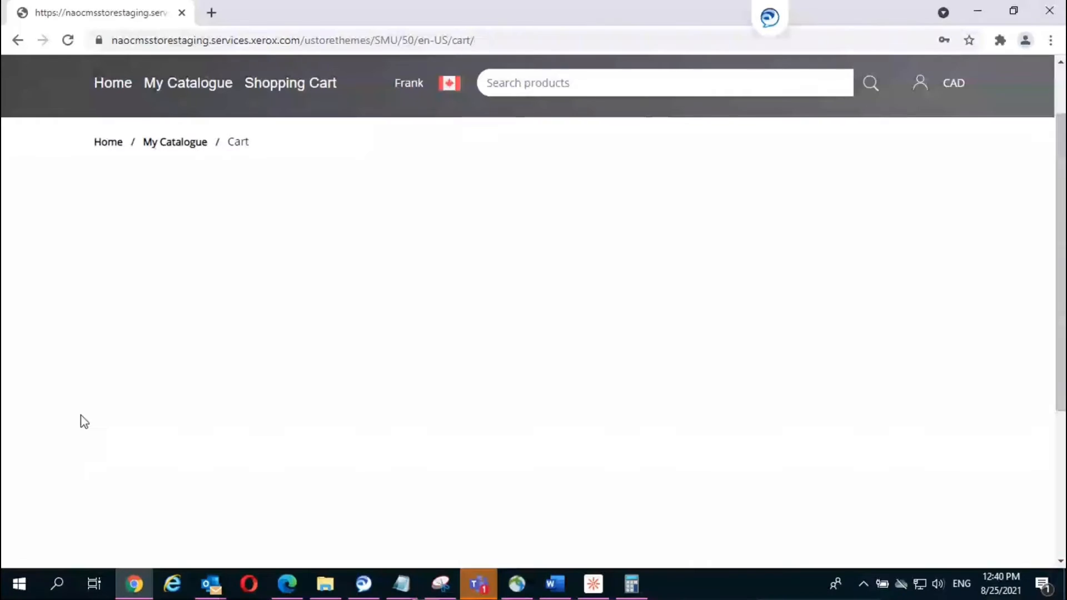
{"action": "scroll", "coordinate": [472, 393], "scroll_direction": "down", "scroll_amount": 2}
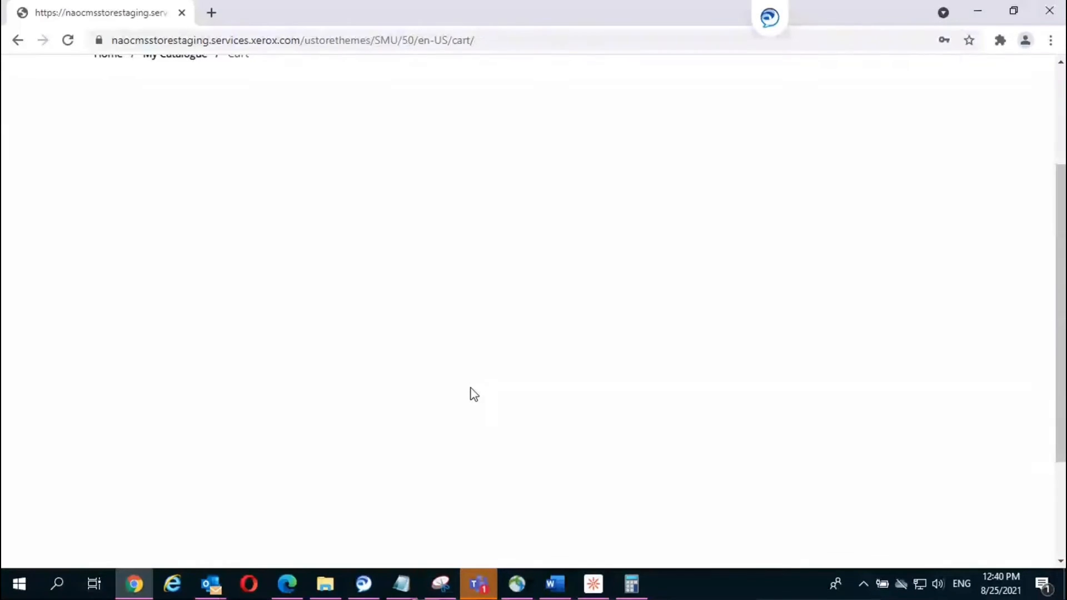
{"action": "scroll", "coordinate": [472, 392], "scroll_direction": "down", "scroll_amount": 3}
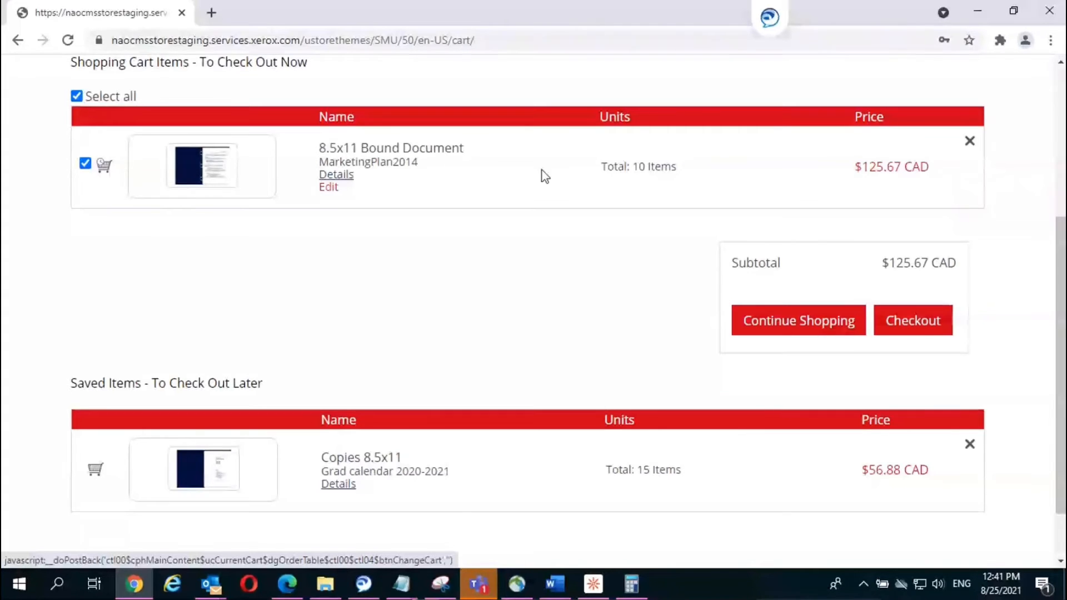
{"action": "left_click", "coordinate": [966, 146]}
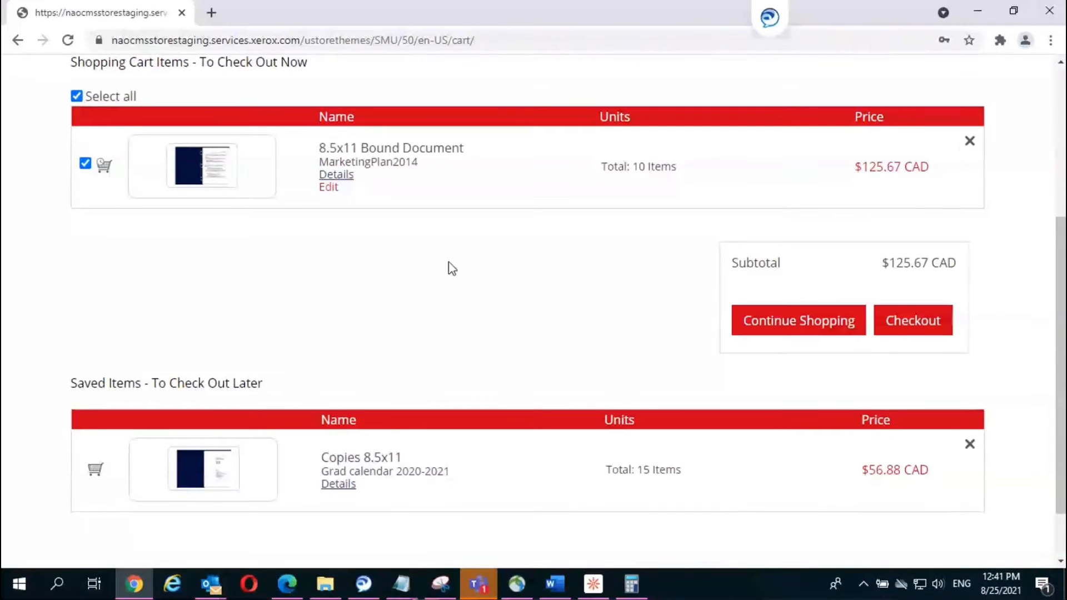
{"action": "left_click", "coordinate": [102, 164]}
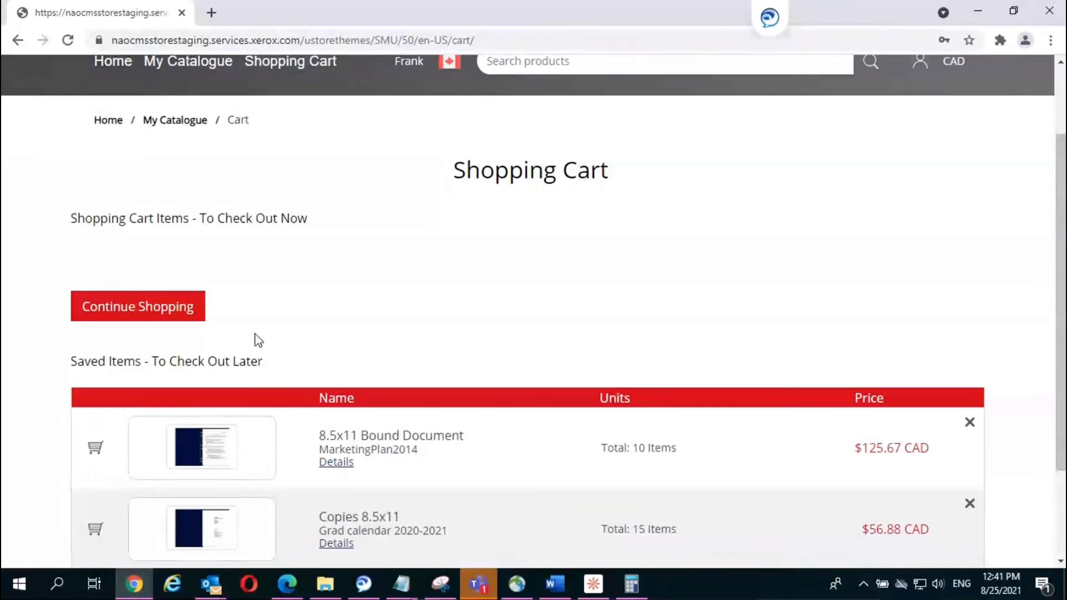
Step: Put the Copies 8.5x11 Grad calendar 2020-2021 item from Saved Items into the cart
{"action": "scroll", "coordinate": [313, 476], "scroll_direction": "down", "scroll_amount": 3}
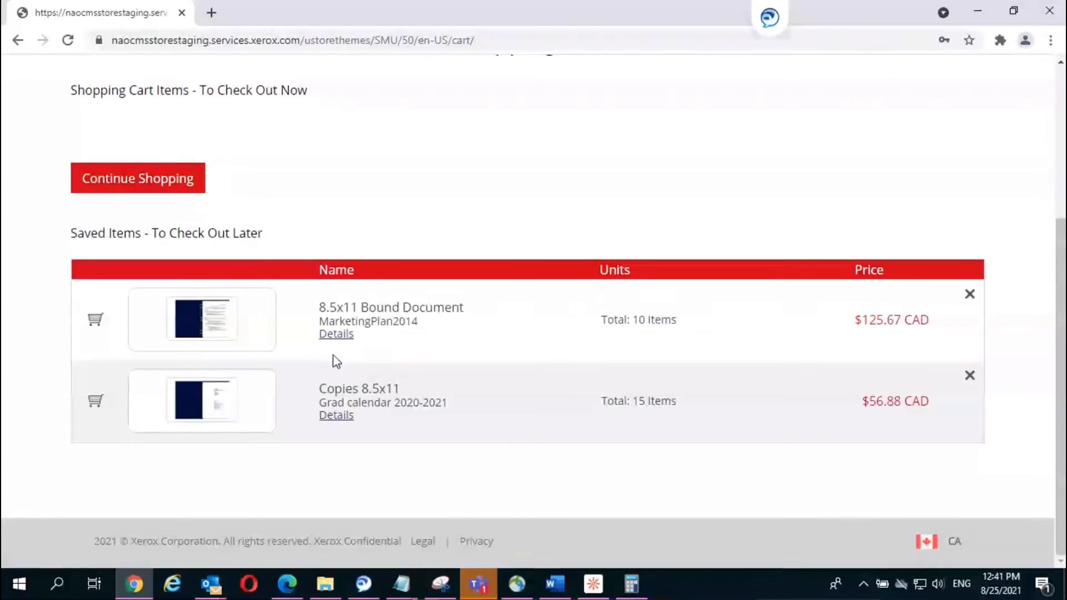
{"action": "mouse_move", "coordinate": [327, 393]}
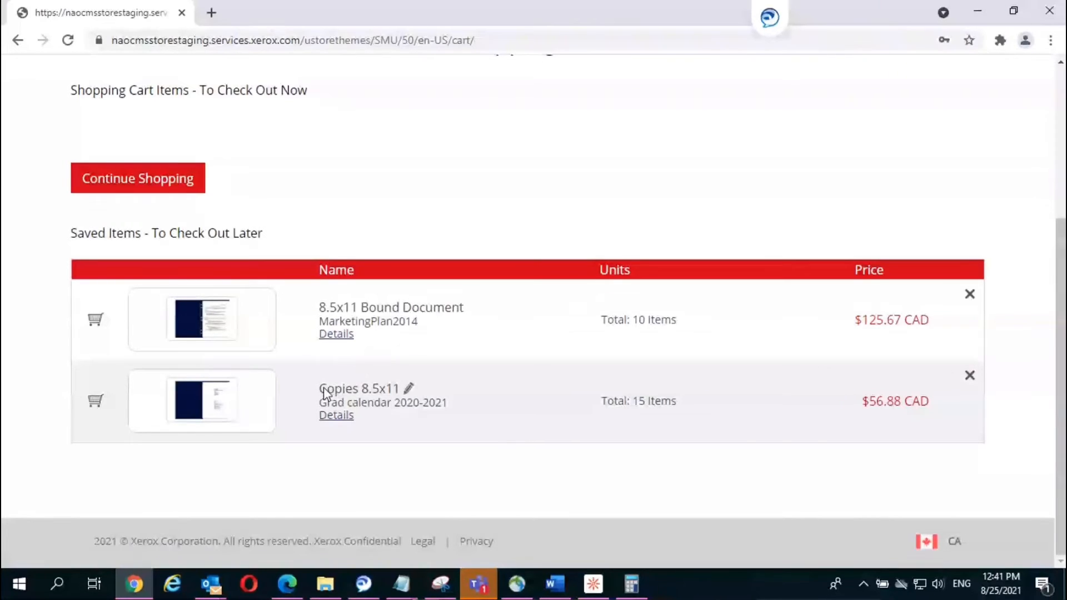
{"action": "left_click", "coordinate": [94, 402]}
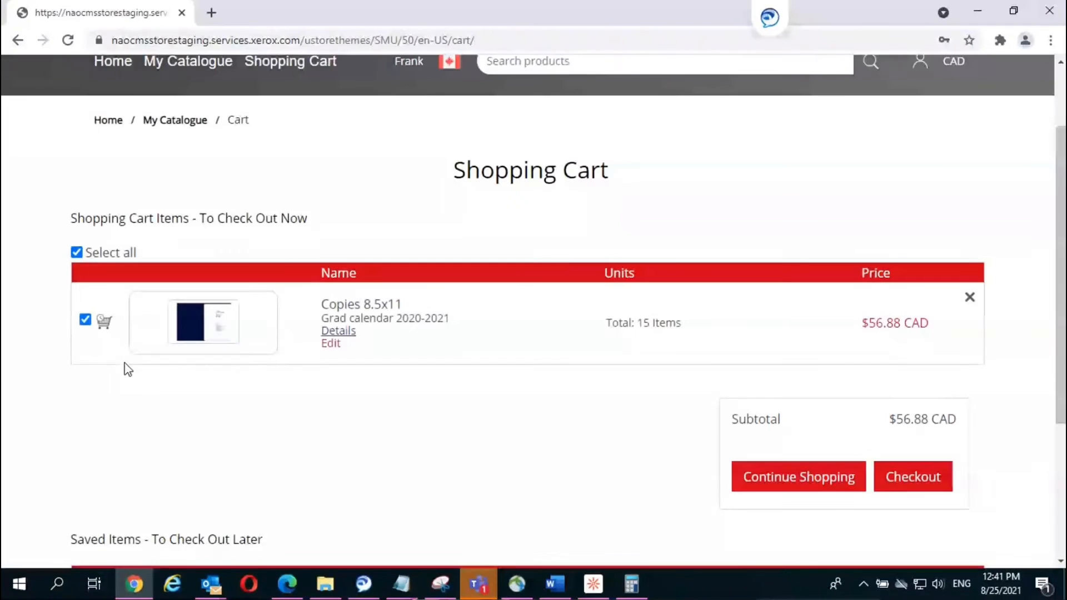
Step: Reopen the Grad calendar order for editing, go past Document Builder, and cancel the warning
{"action": "left_click", "coordinate": [333, 345]}
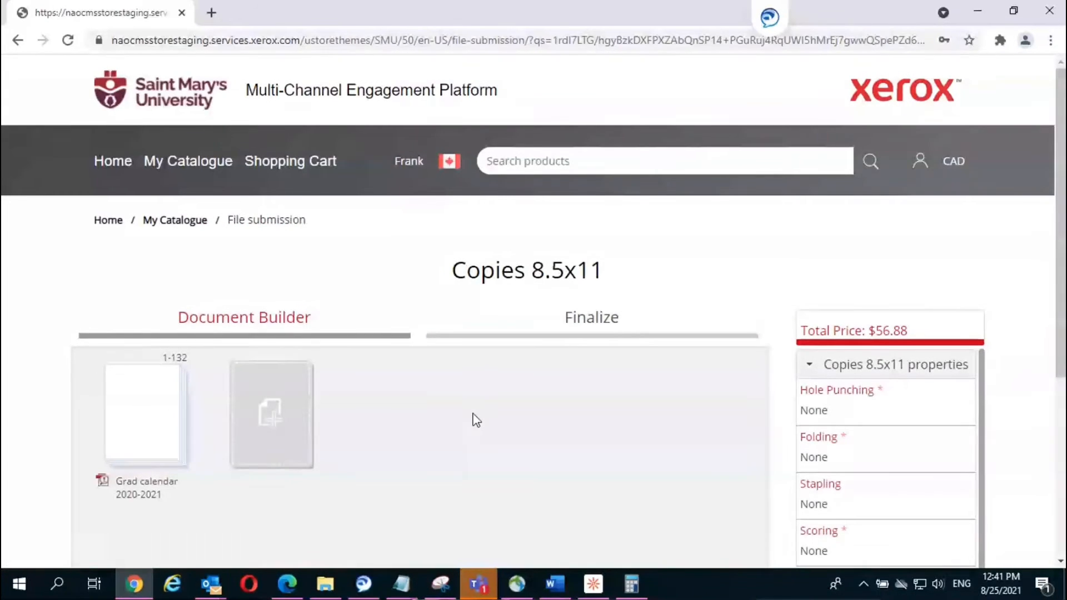
{"action": "scroll", "coordinate": [475, 419], "scroll_direction": "down", "scroll_amount": 3}
{"action": "scroll", "coordinate": [476, 420], "scroll_direction": "down", "scroll_amount": 2}
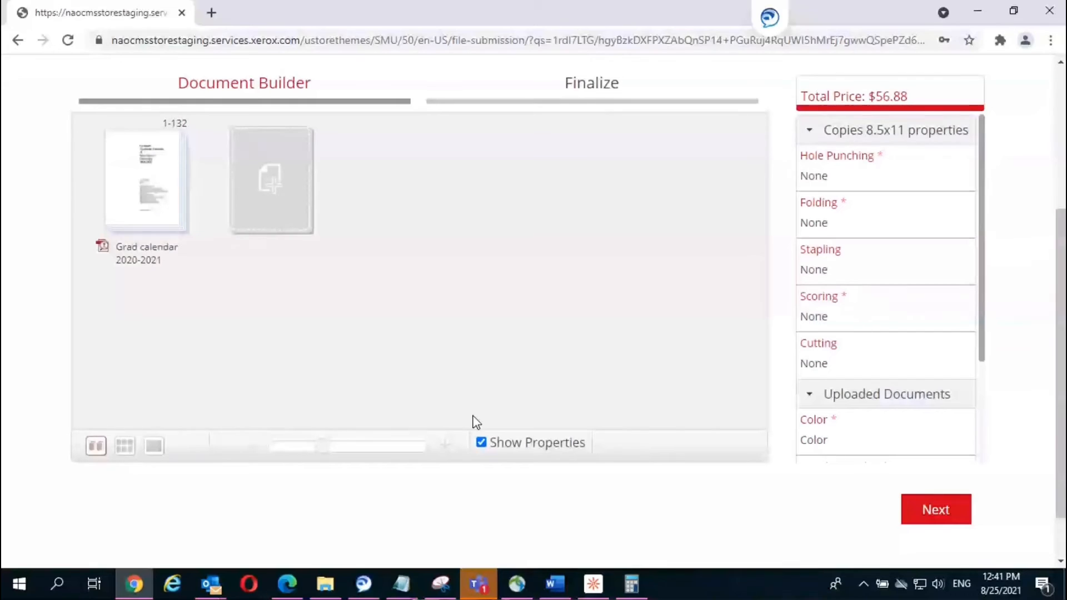
{"action": "left_click", "coordinate": [943, 512]}
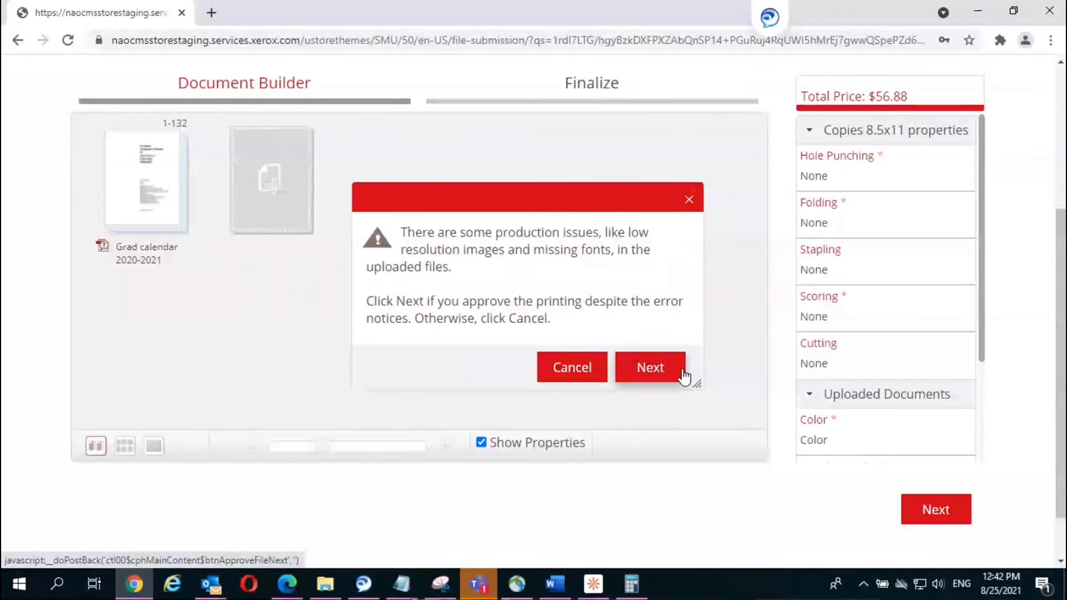
{"action": "left_click", "coordinate": [566, 372]}
Step: Review the preflight report's 2 missing fonts, then approve printing despite production issues
{"action": "mouse_move", "coordinate": [175, 195]}
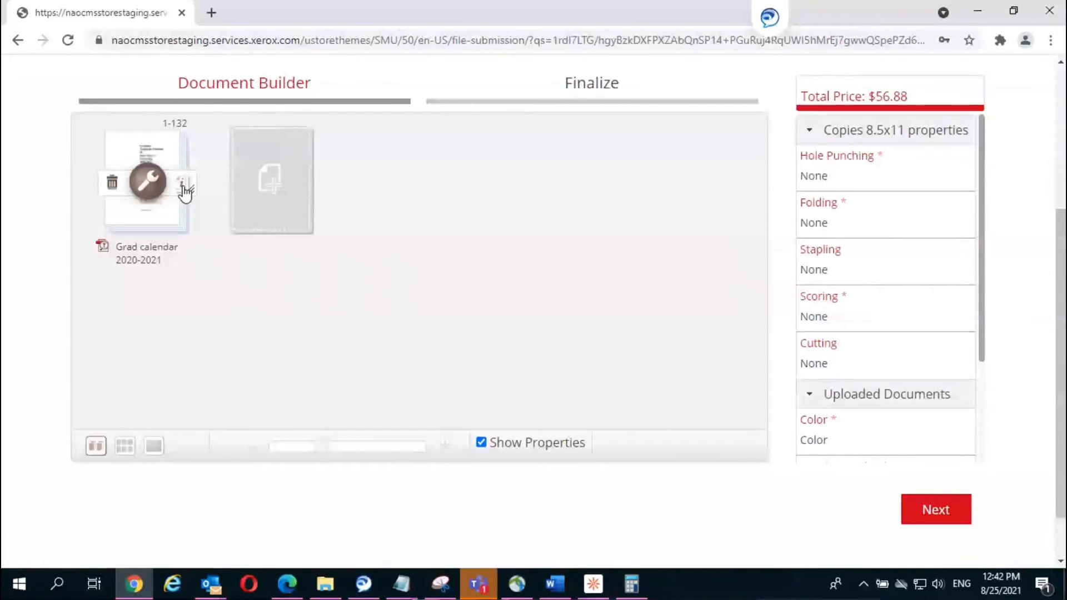
{"action": "left_click", "coordinate": [182, 186]}
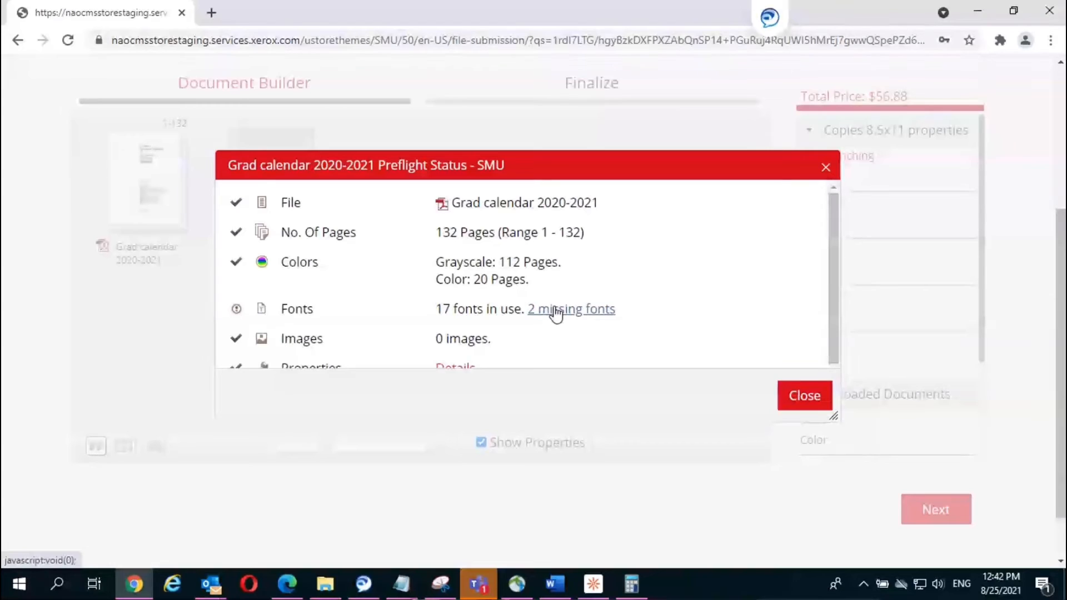
{"action": "left_click", "coordinate": [556, 314]}
{"action": "scroll", "coordinate": [538, 319], "scroll_direction": "down", "scroll_amount": 1}
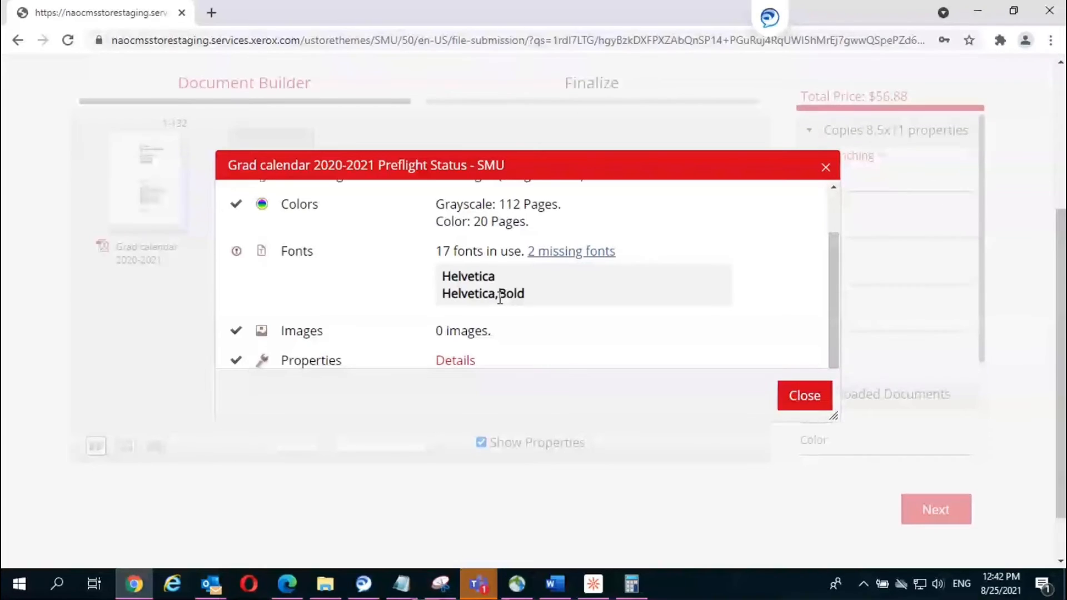
{"action": "left_click", "coordinate": [804, 394]}
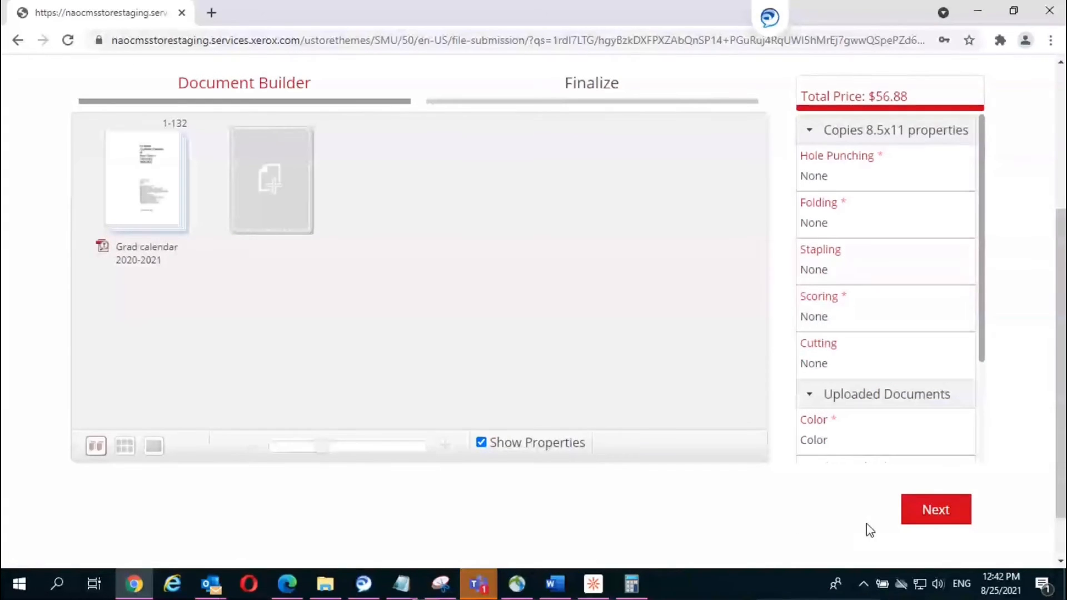
{"action": "left_click", "coordinate": [937, 517]}
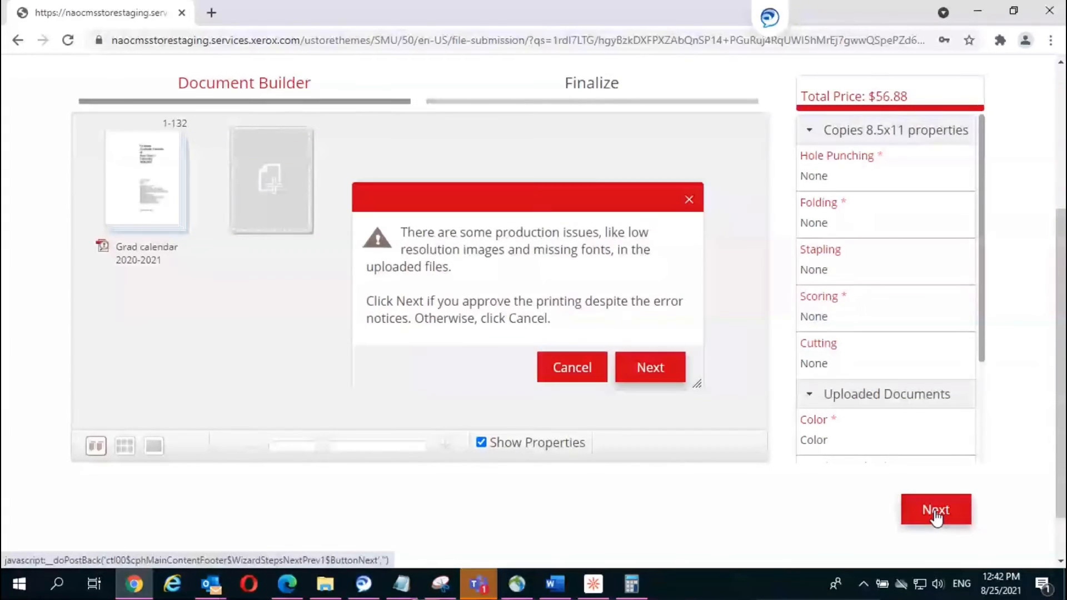
{"action": "left_click", "coordinate": [667, 378]}
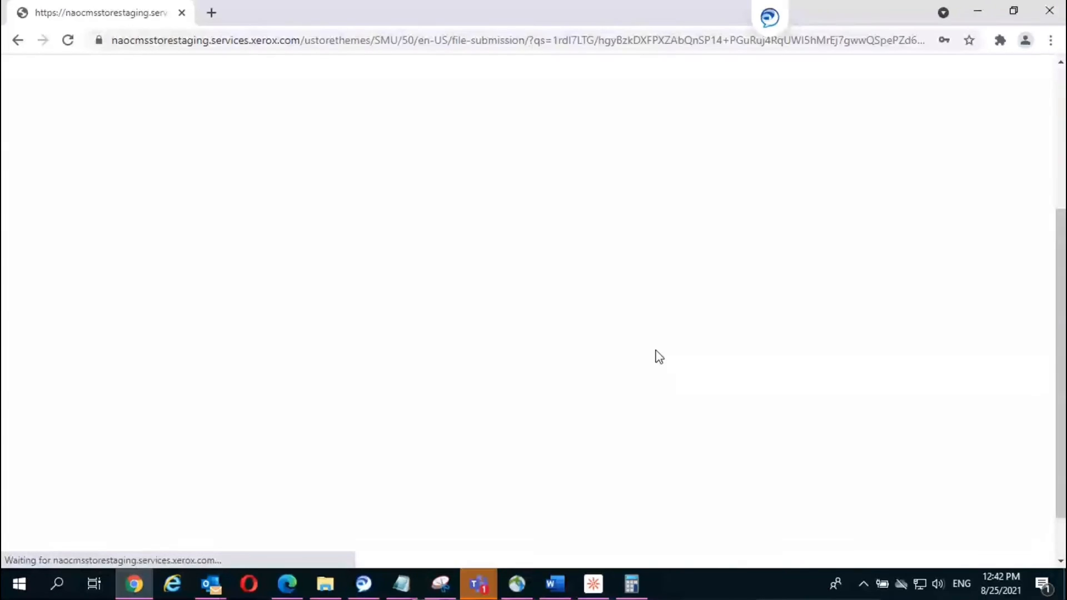
Step: Mark the proof approved and add the 15-copy Grad calendar reorder ($56.88 CAD) to the cart
{"action": "scroll", "coordinate": [658, 356], "scroll_direction": "down", "scroll_amount": 2}
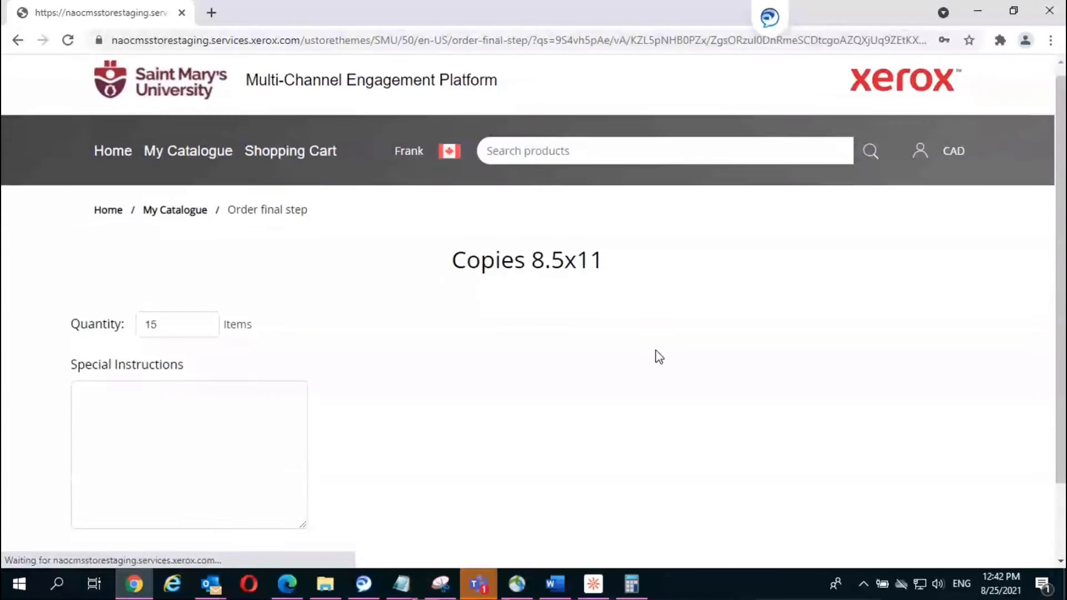
{"action": "scroll", "coordinate": [659, 356], "scroll_direction": "down", "scroll_amount": 3}
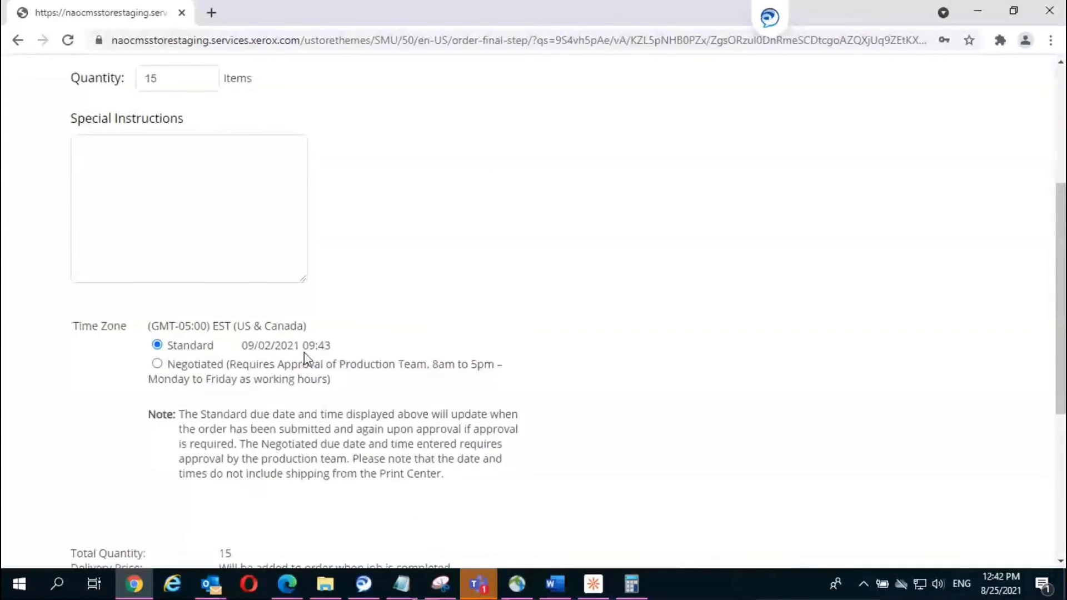
{"action": "scroll", "coordinate": [304, 358], "scroll_direction": "down", "scroll_amount": 1}
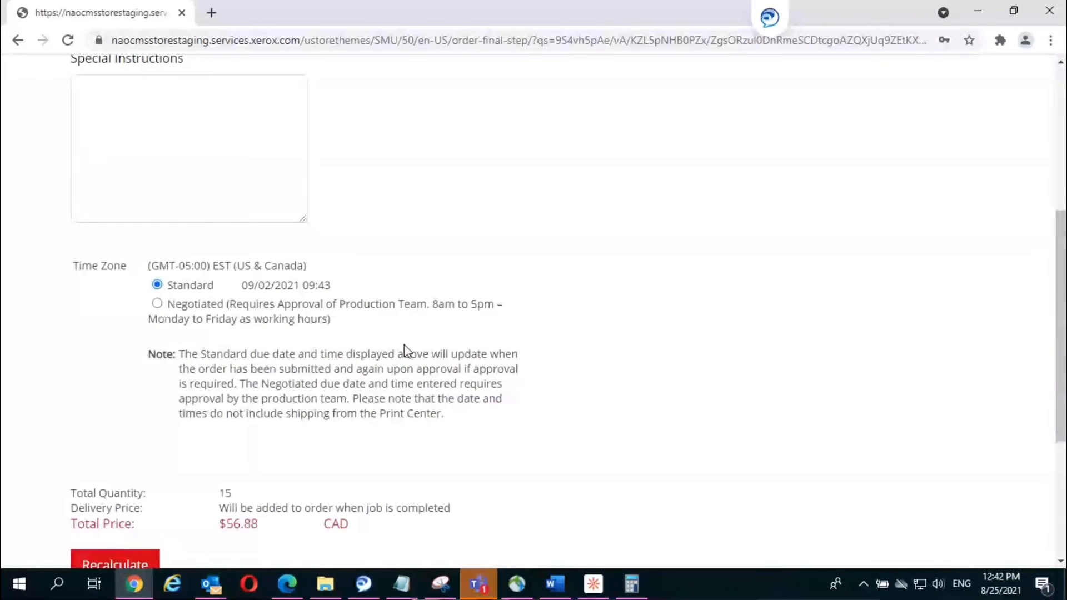
{"action": "scroll", "coordinate": [300, 362], "scroll_direction": "down", "scroll_amount": 3}
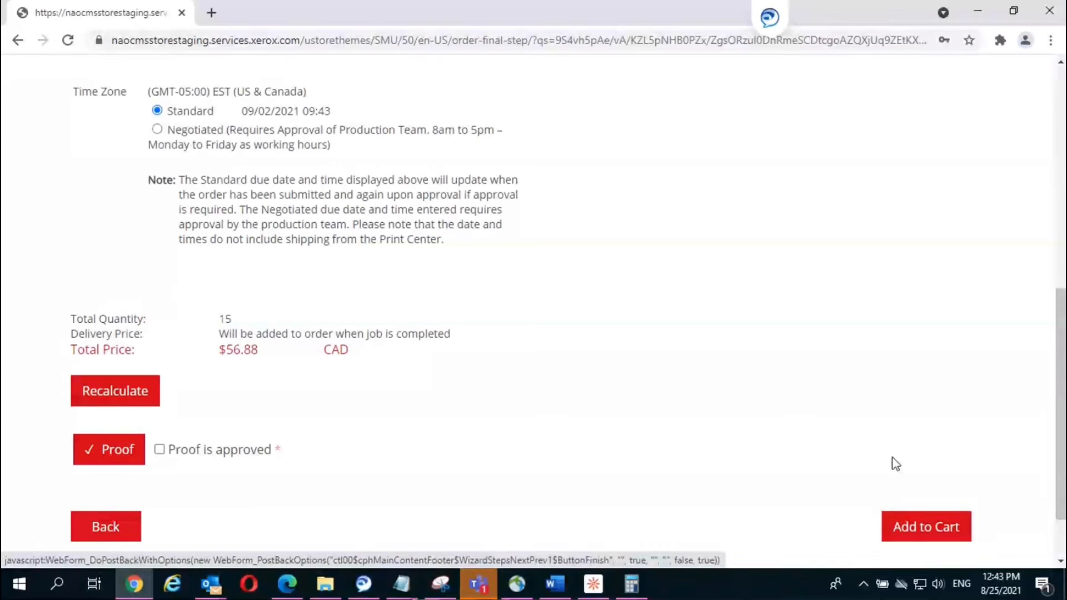
{"action": "scroll", "coordinate": [891, 444], "scroll_direction": "up", "scroll_amount": 7}
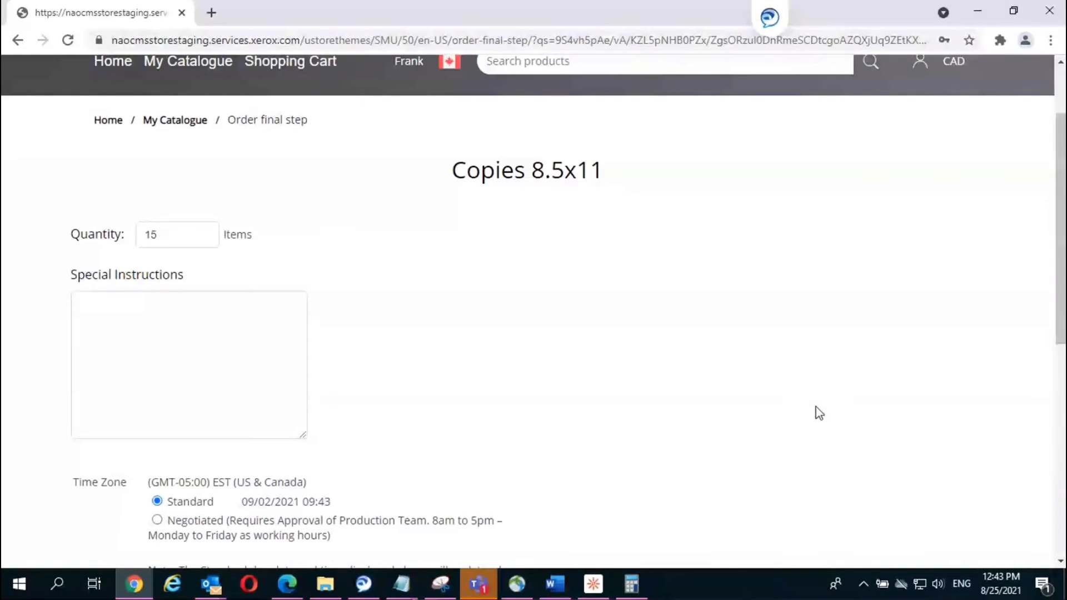
{"action": "scroll", "coordinate": [883, 415], "scroll_direction": "up", "scroll_amount": 2}
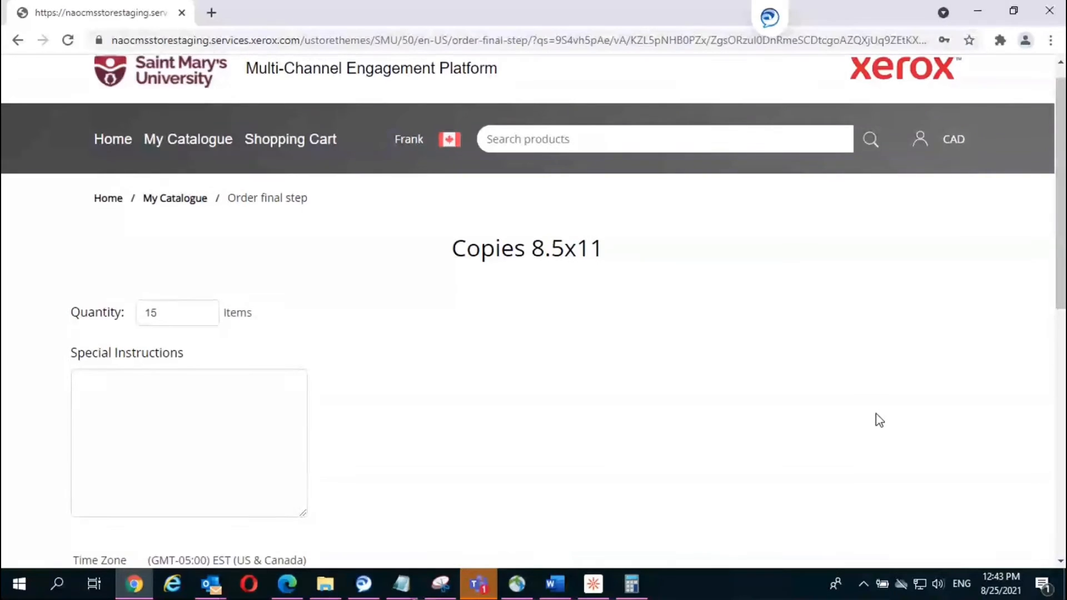
{"action": "scroll", "coordinate": [878, 421], "scroll_direction": "down", "scroll_amount": 2}
{"action": "scroll", "coordinate": [877, 419], "scroll_direction": "down", "scroll_amount": 7}
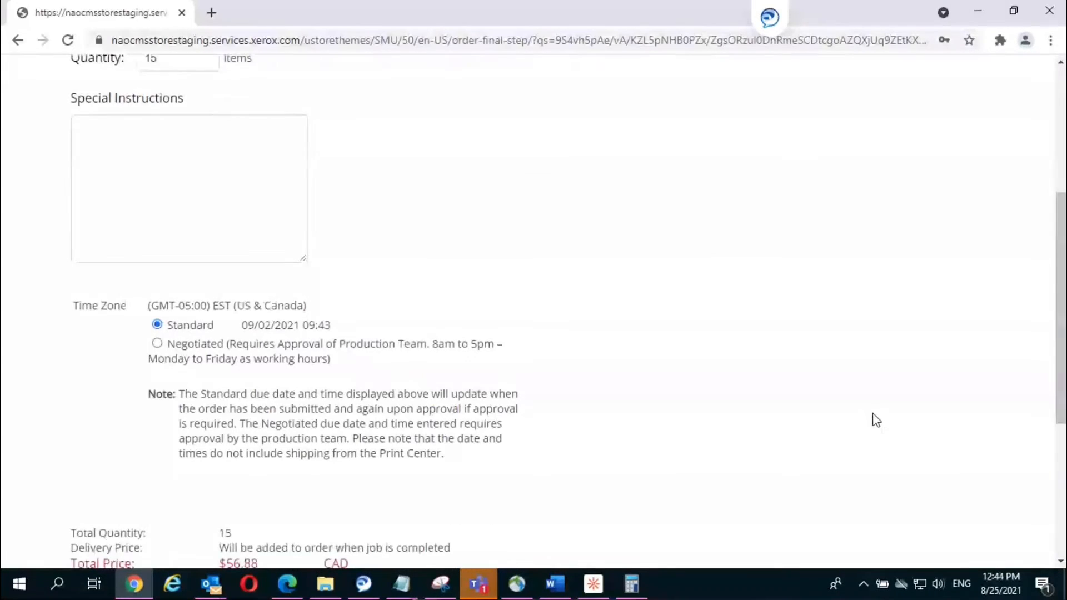
{"action": "left_click", "coordinate": [159, 449]}
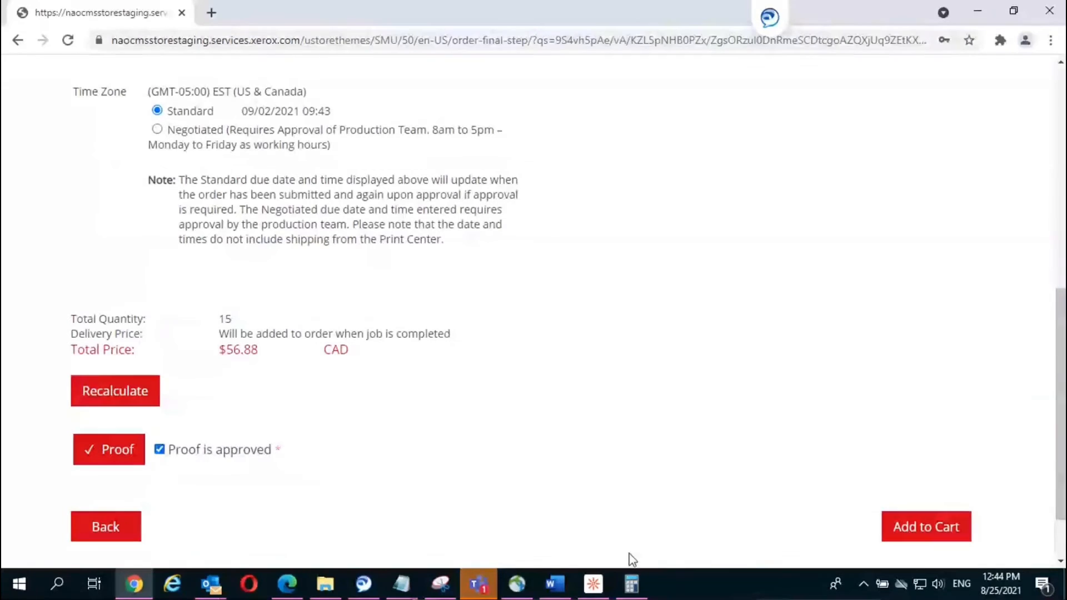
{"action": "left_click", "coordinate": [956, 533]}
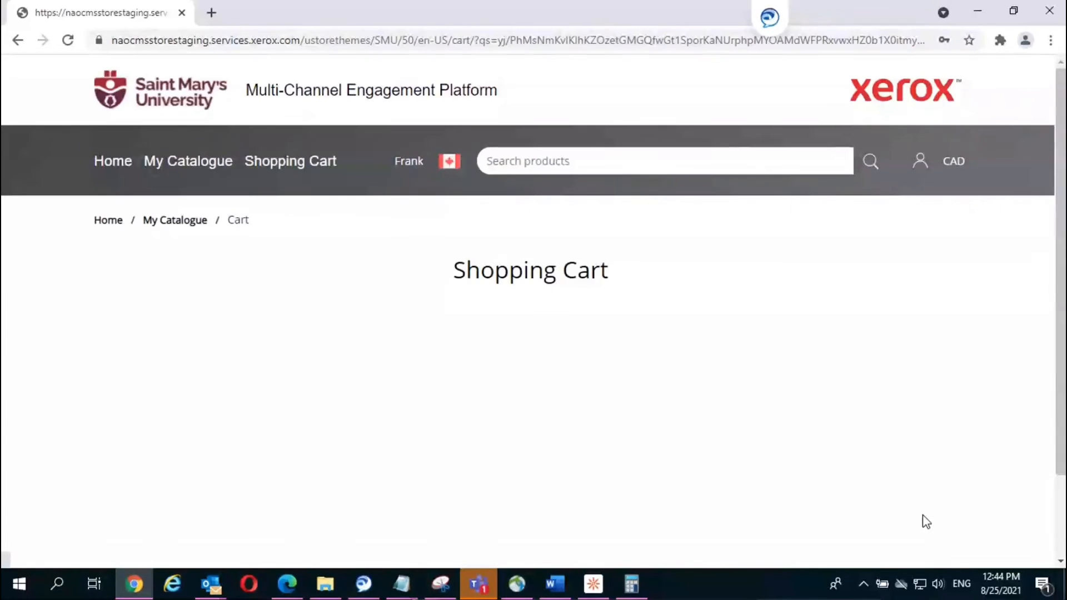
Step: Return from the cart to My Catalogue and open the Special Request category
{"action": "scroll", "coordinate": [914, 502], "scroll_direction": "down", "scroll_amount": 1}
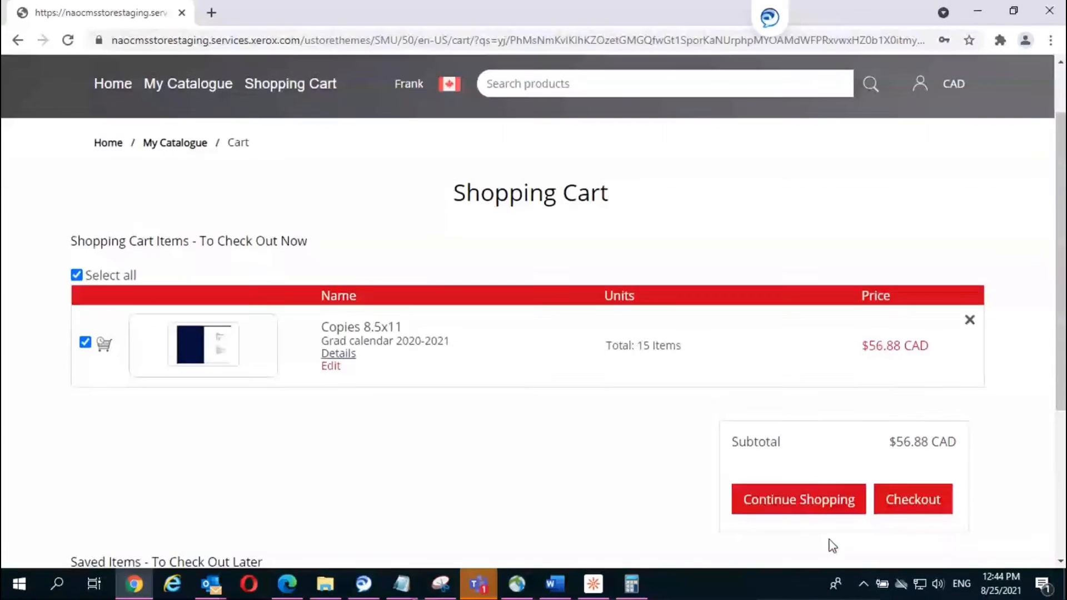
{"action": "left_click", "coordinate": [817, 502]}
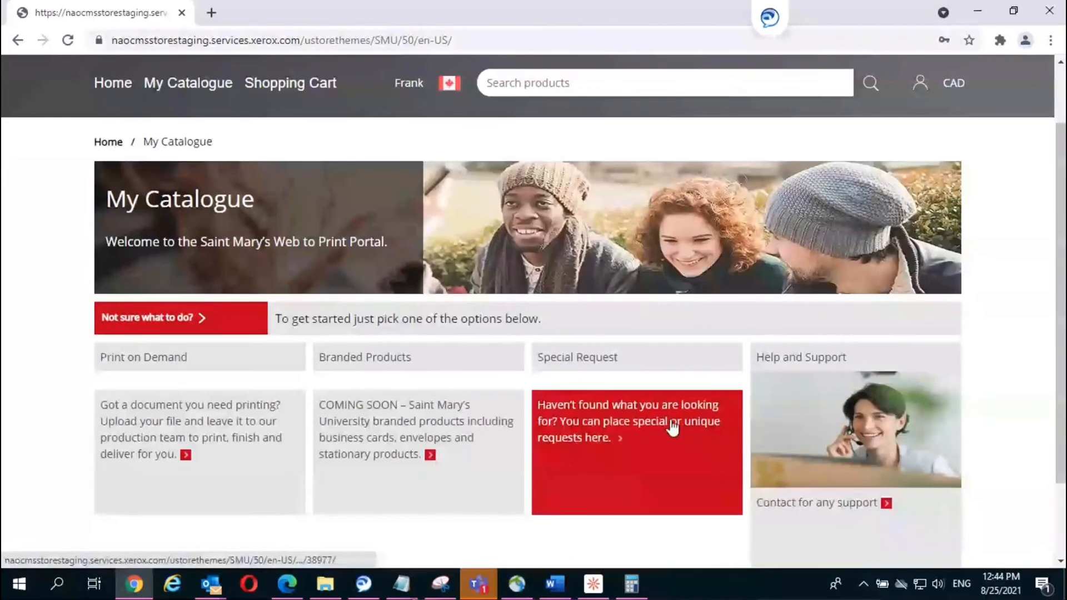
{"action": "left_click", "coordinate": [672, 427]}
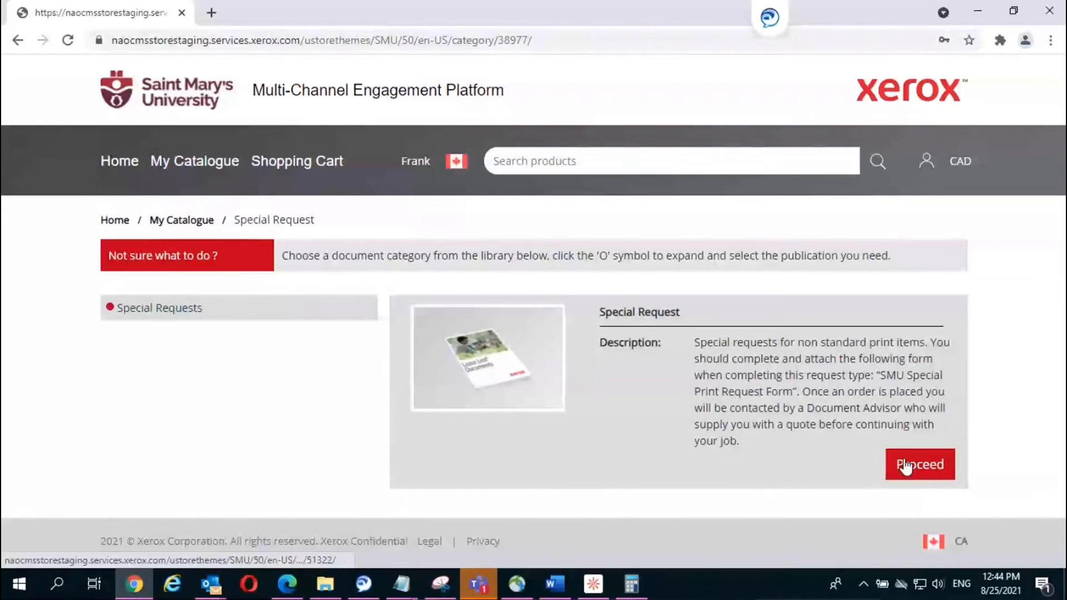
Step: Open the Special Request form and set quantity 15, 176 pages and 11 x 17 size
{"action": "left_click", "coordinate": [933, 470]}
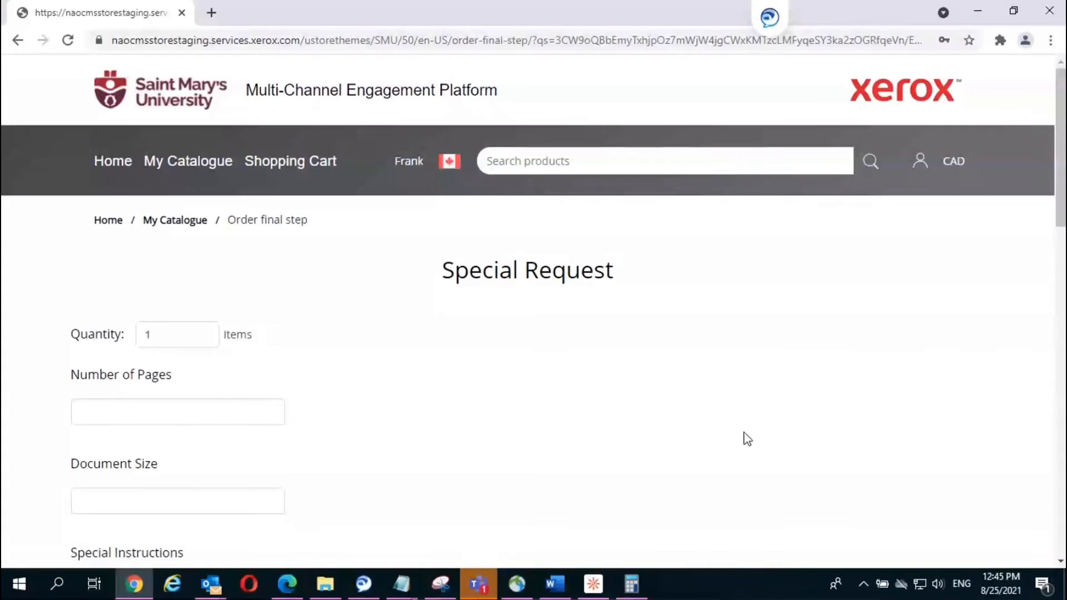
{"action": "scroll", "coordinate": [746, 439], "scroll_direction": "down", "scroll_amount": 4}
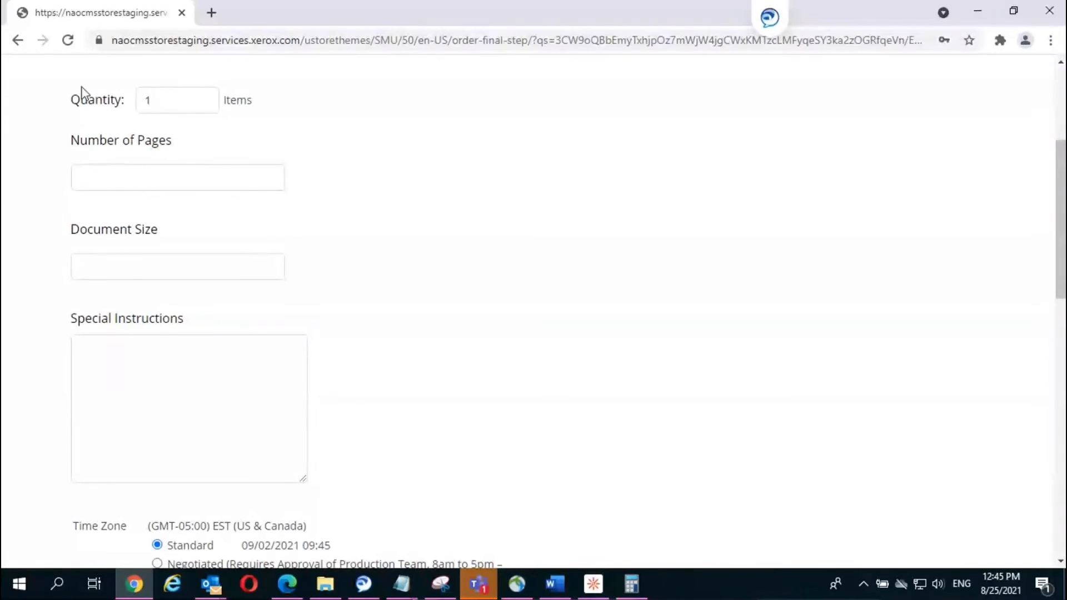
{"action": "left_click", "coordinate": [165, 98]}
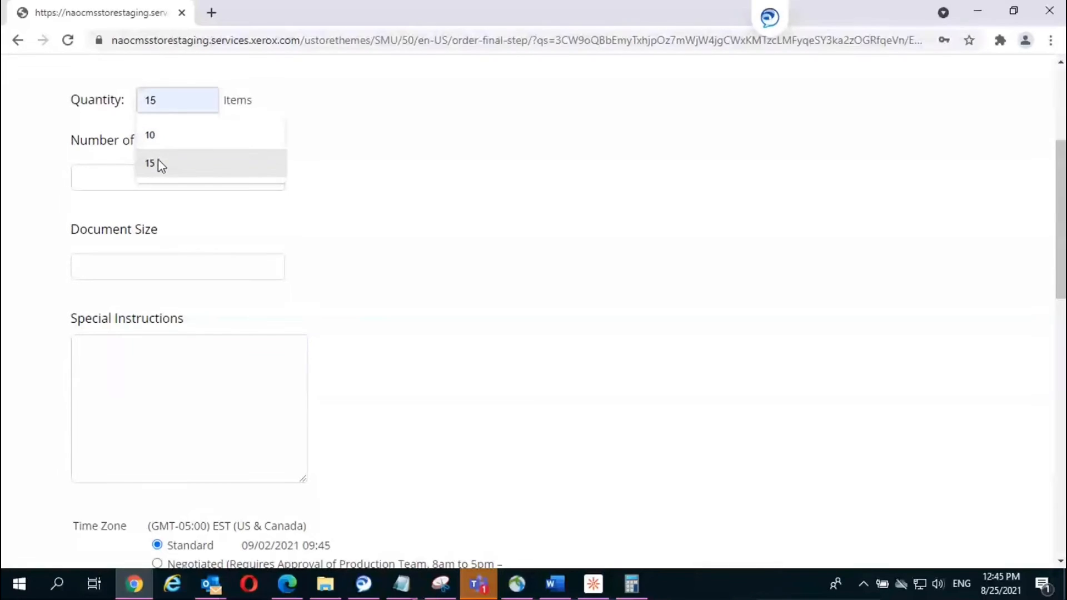
{"action": "left_click", "coordinate": [158, 160]}
{"action": "left_click", "coordinate": [141, 168]}
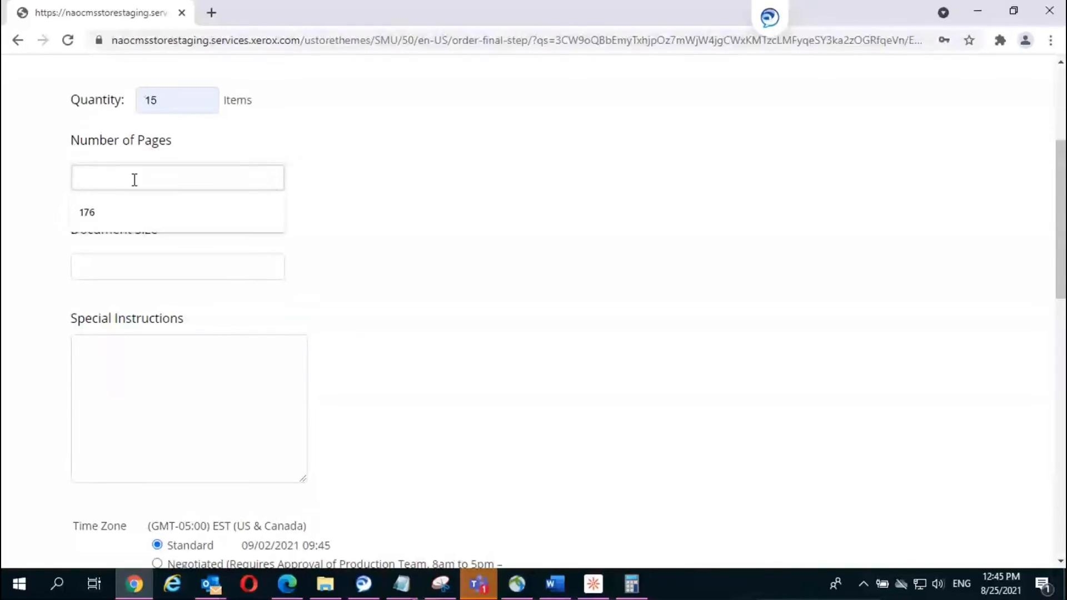
{"action": "left_click", "coordinate": [110, 206]}
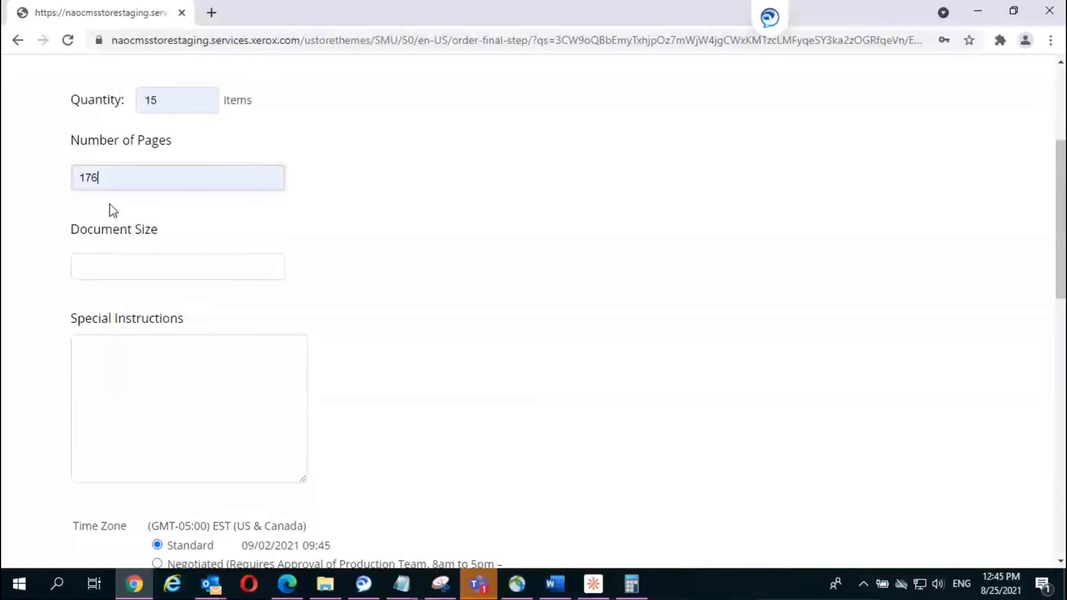
{"action": "left_click", "coordinate": [105, 264]}
{"action": "left_click", "coordinate": [102, 302]}
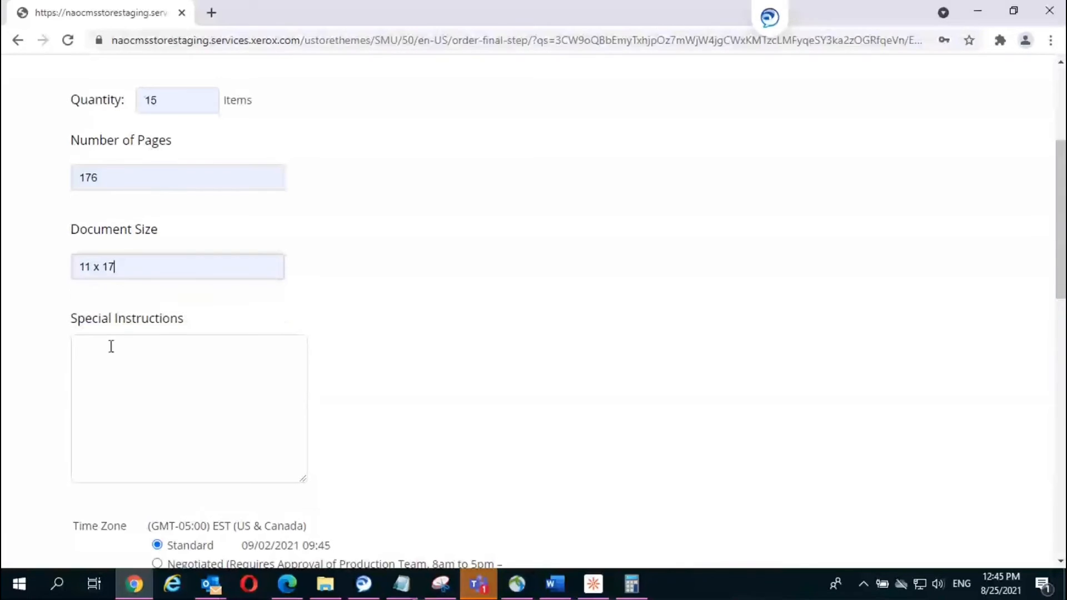
Step: Enter 'Special instructions as necessary' in the Special Instructions field
{"action": "left_click", "coordinate": [114, 359]}
{"action": "type", "text": "Sp"}
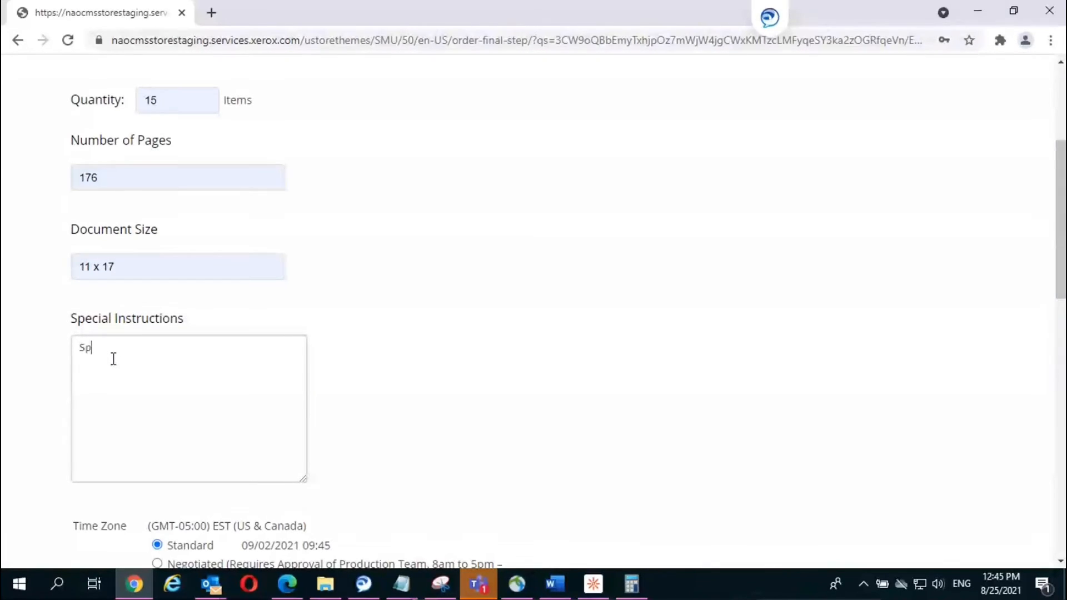
{"action": "type", "text": "ecial instructions as"}
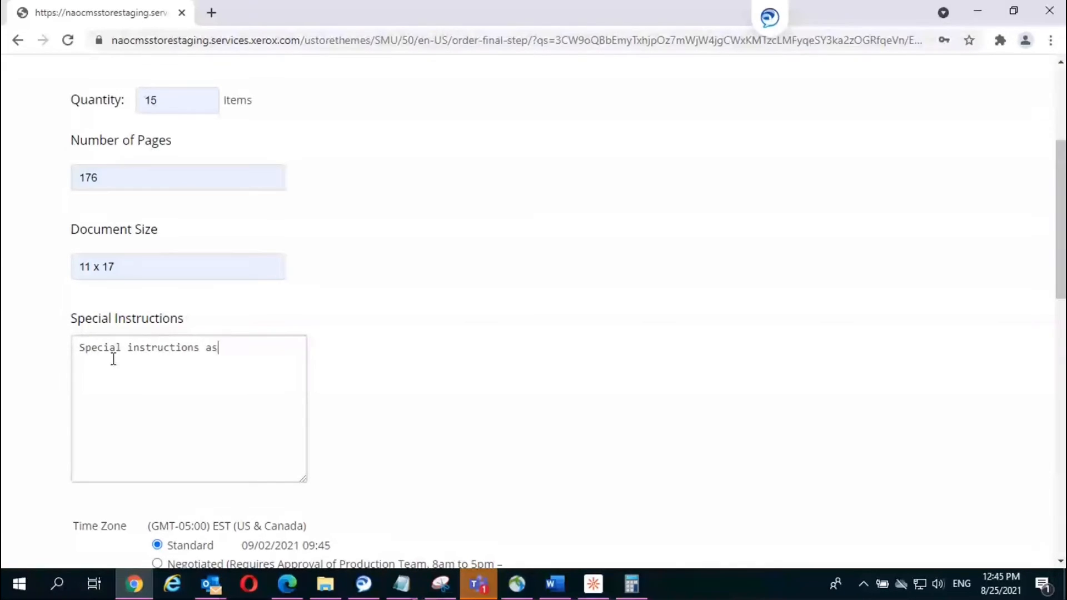
{"action": "type", "text": " necessary"}
{"action": "scroll", "coordinate": [474, 448], "scroll_direction": "down", "scroll_amount": 1}
{"action": "scroll", "coordinate": [474, 444], "scroll_direction": "down", "scroll_amount": 3}
{"action": "scroll", "coordinate": [190, 245], "scroll_direction": "down", "scroll_amount": 1}
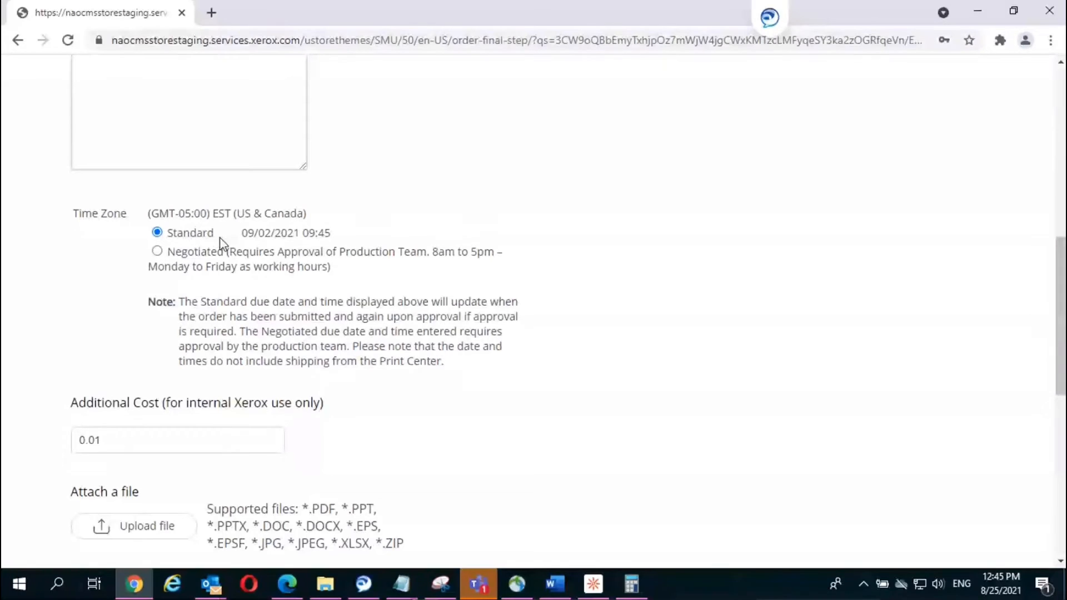
{"action": "scroll", "coordinate": [364, 321], "scroll_direction": "down", "scroll_amount": 3}
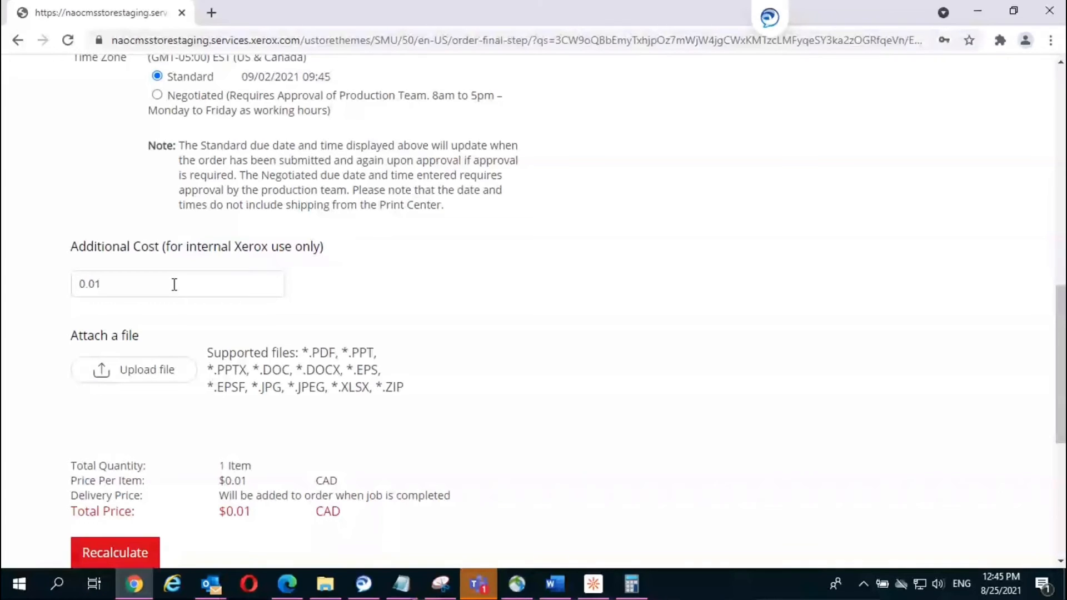
{"action": "scroll", "coordinate": [185, 332], "scroll_direction": "down", "scroll_amount": 2}
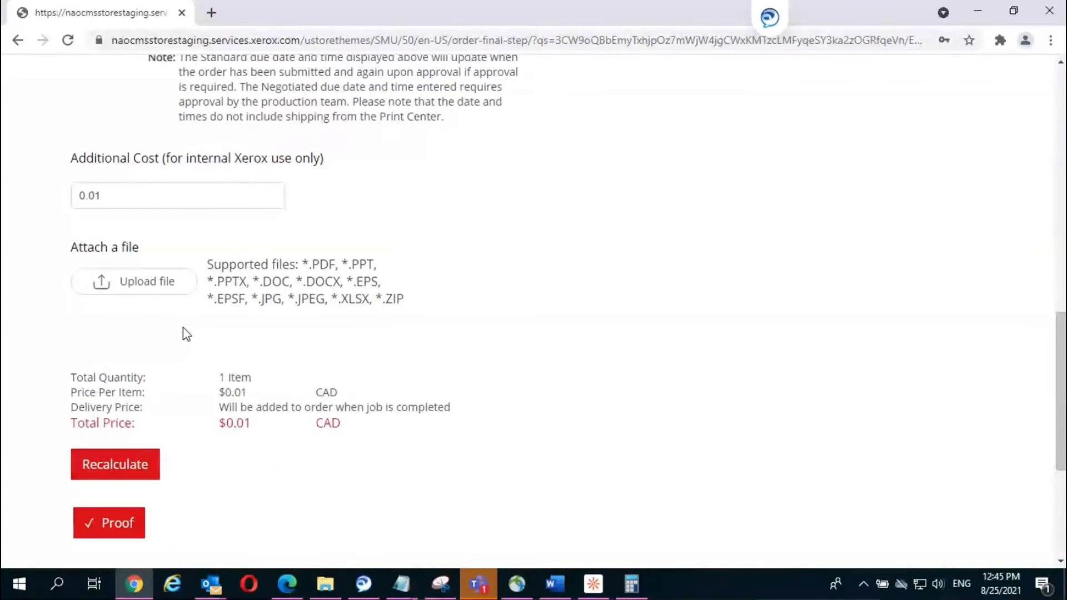
{"action": "scroll", "coordinate": [183, 332], "scroll_direction": "down", "scroll_amount": 1}
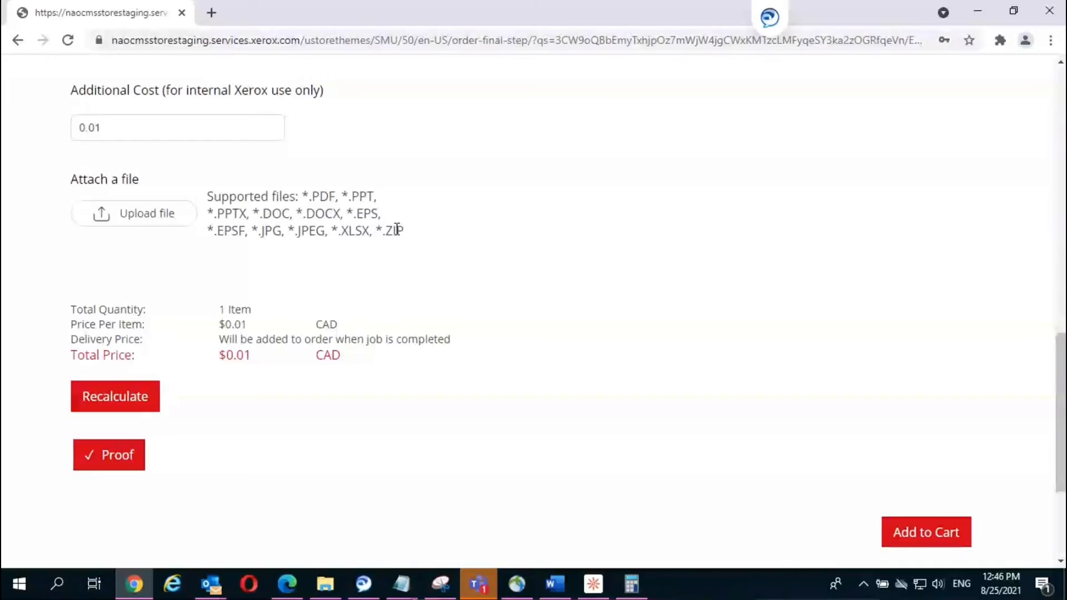
Step: Attach the SMU_Specifications document and St. Marys Campus Map.pdf to the order
{"action": "left_click", "coordinate": [123, 218]}
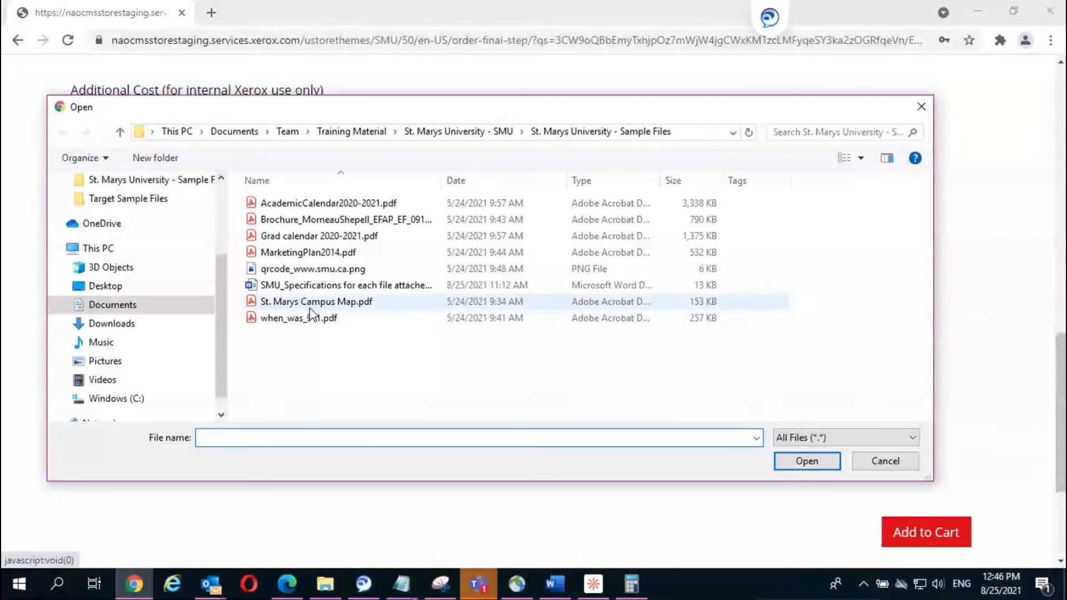
{"action": "left_click", "coordinate": [309, 308]}
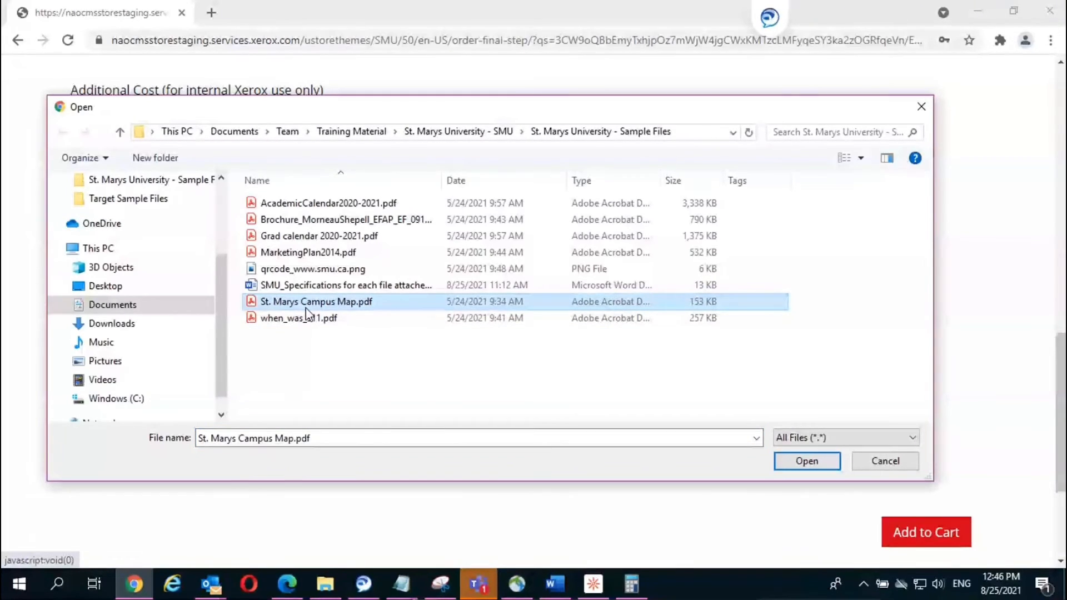
{"action": "left_click", "coordinate": [298, 321], "text": "ctrl"}
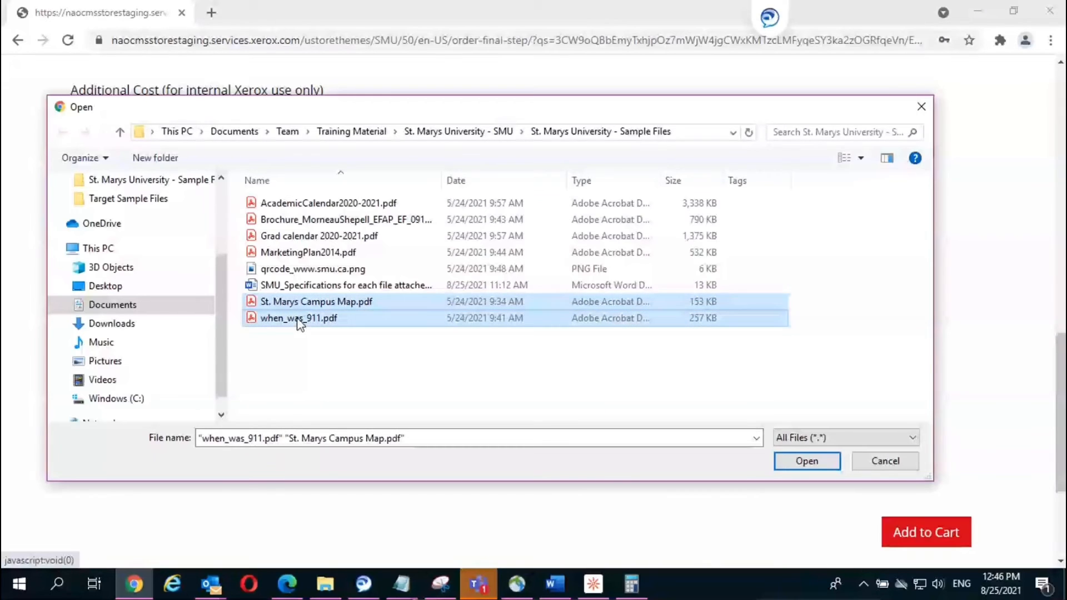
{"action": "left_click", "coordinate": [325, 284], "text": "shift"}
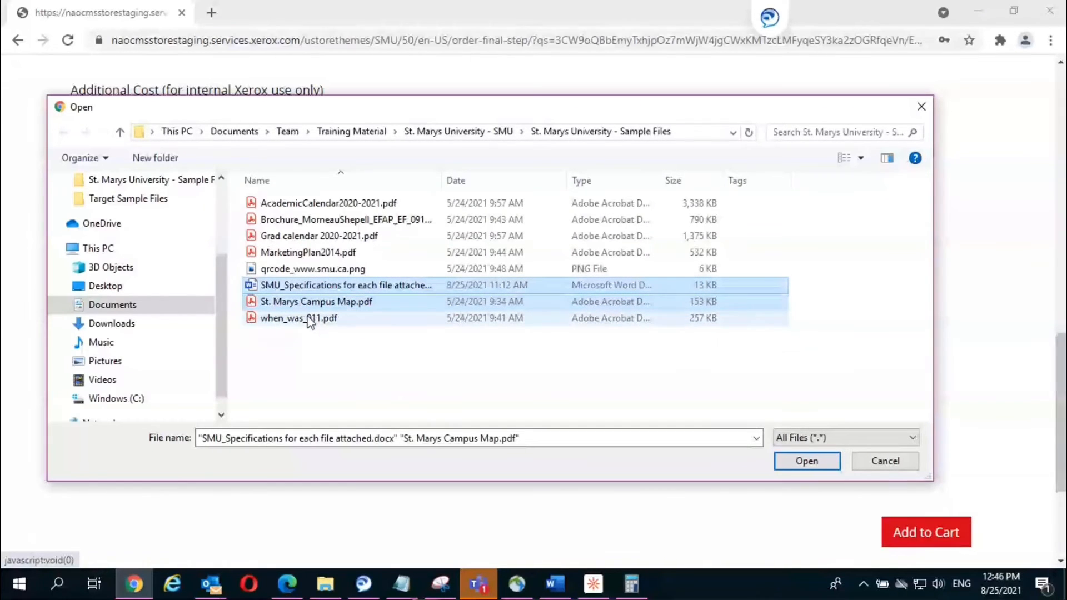
{"action": "left_click", "coordinate": [309, 319], "text": "shift"}
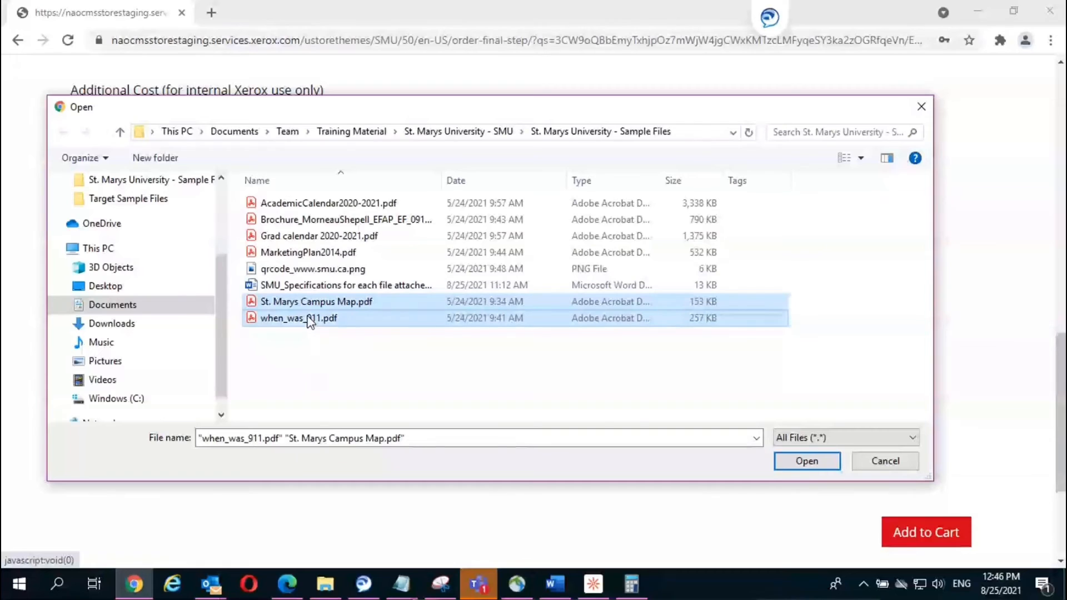
{"action": "left_click", "coordinate": [333, 285], "text": "shift"}
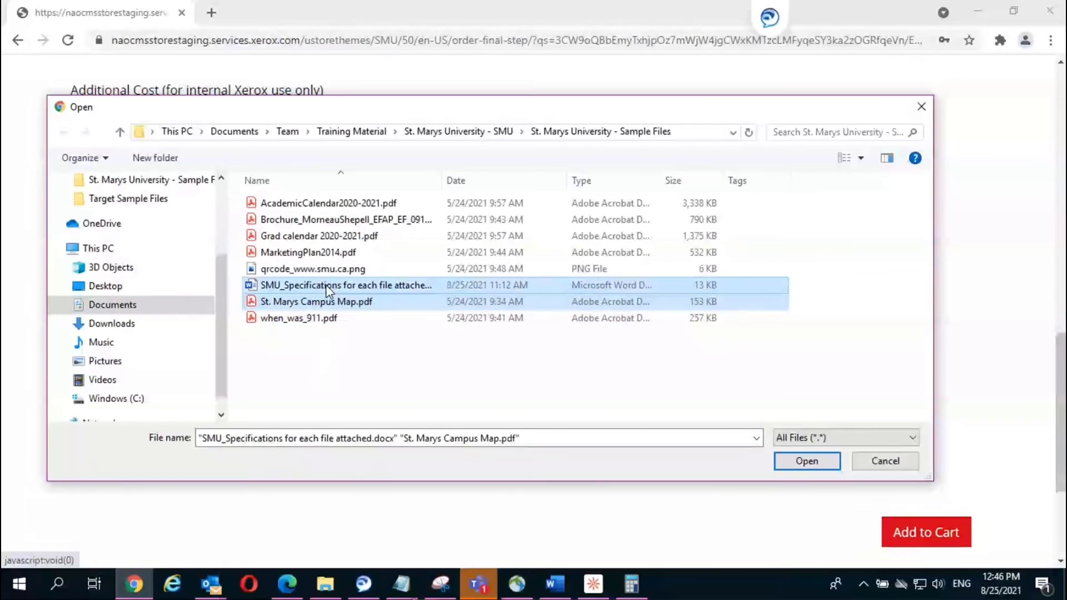
{"action": "left_click", "coordinate": [808, 464]}
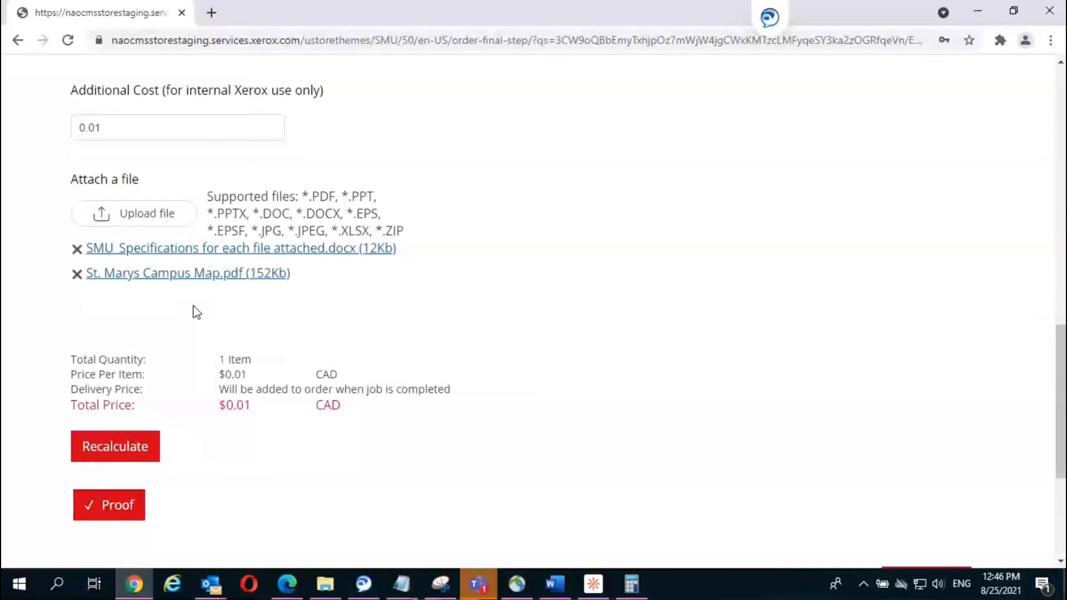
Step: Attach when_was_911.pdf as a third file
{"action": "left_click", "coordinate": [146, 216]}
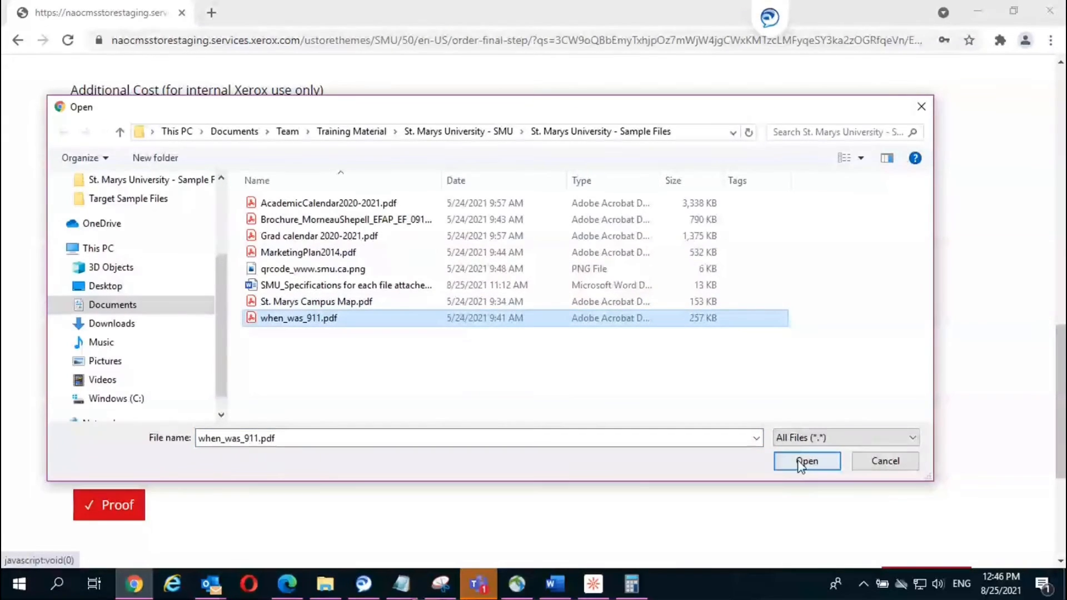
{"action": "left_click", "coordinate": [801, 464]}
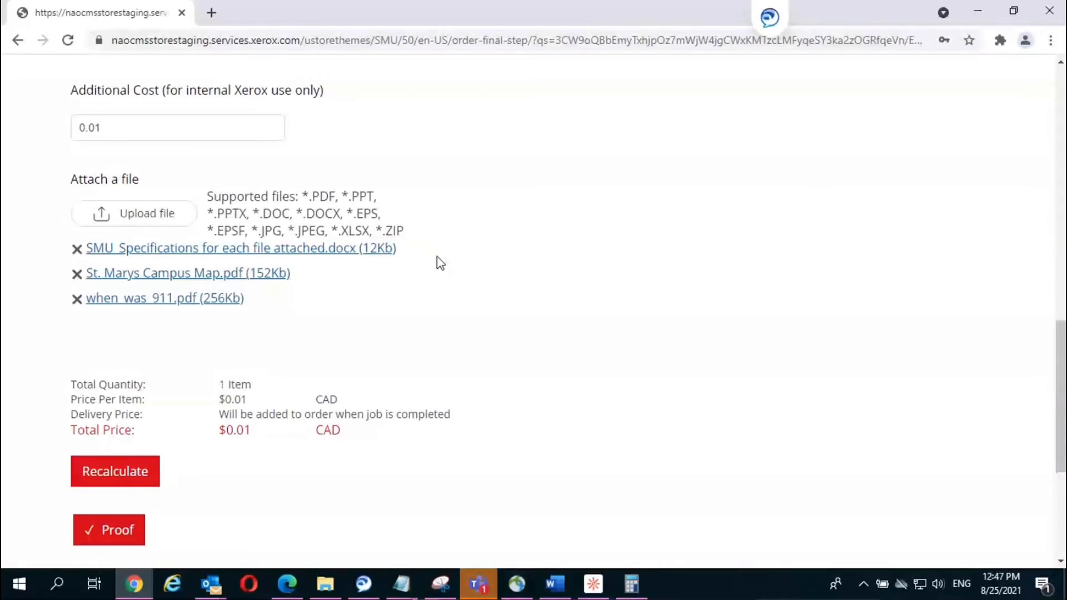
{"action": "scroll", "coordinate": [416, 285], "scroll_direction": "down", "scroll_amount": 1}
{"action": "scroll", "coordinate": [416, 285], "scroll_direction": "down", "scroll_amount": 2}
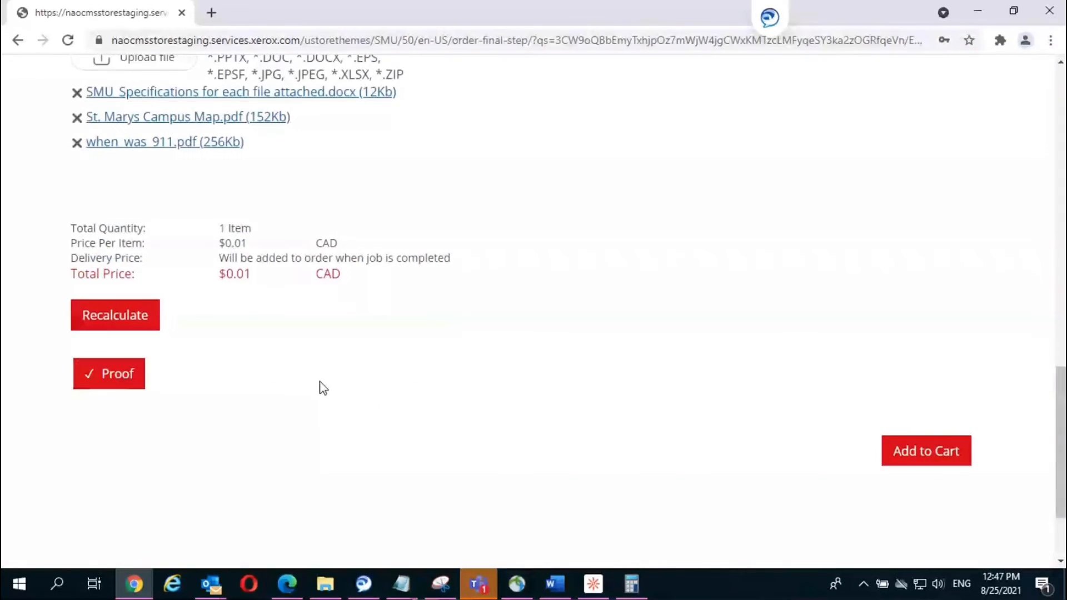
Step: Add the Special Request to the cart, exclude the Grad calendar copies, and check out
{"action": "left_click", "coordinate": [914, 451]}
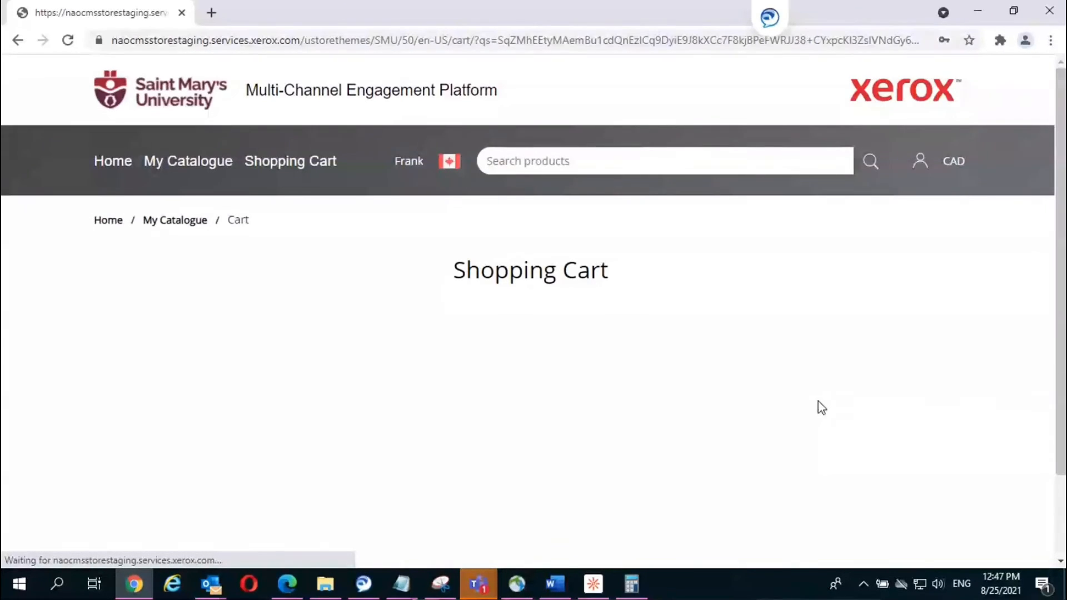
{"action": "scroll", "coordinate": [817, 405], "scroll_direction": "down", "scroll_amount": 3}
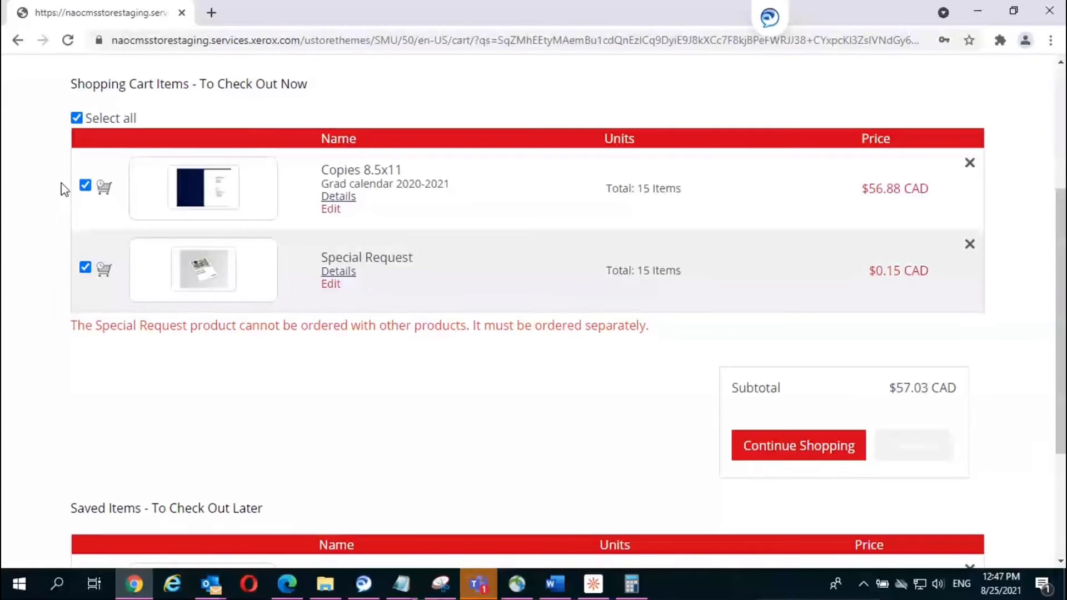
{"action": "left_click", "coordinate": [85, 186]}
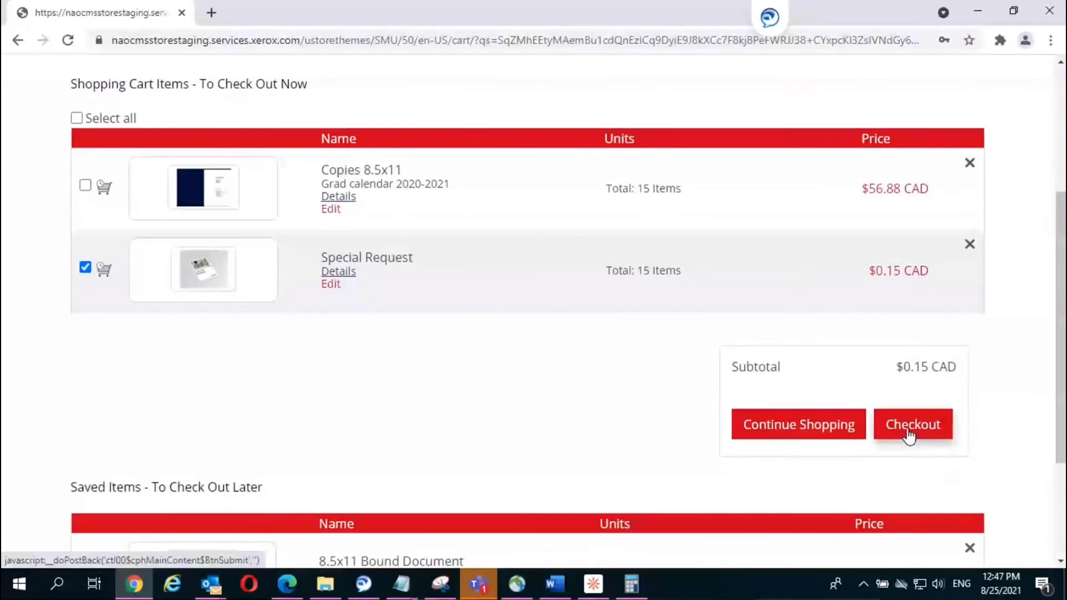
{"action": "left_click", "coordinate": [910, 431]}
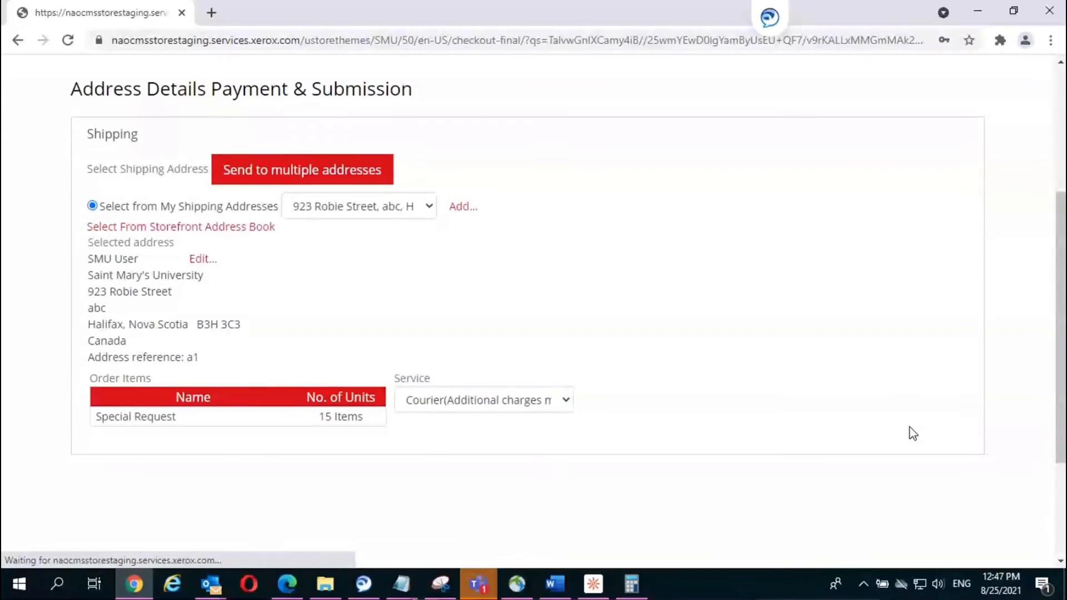
Step: Change the delivery service from courier to Pickup at on-campus(Kiosk) and continue to payment
{"action": "scroll", "coordinate": [912, 431], "scroll_direction": "down", "scroll_amount": 4}
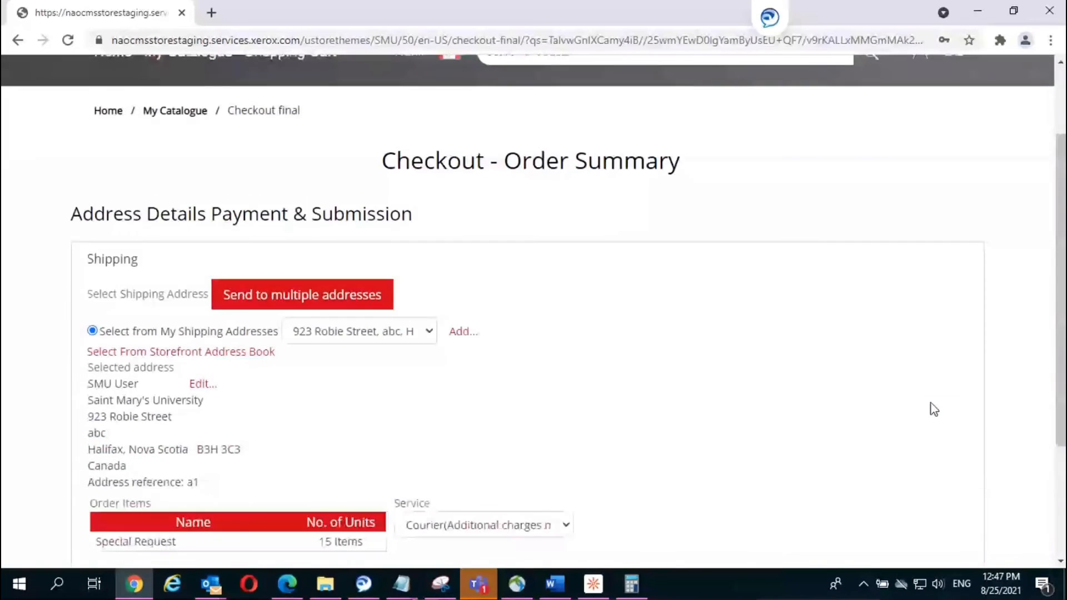
{"action": "left_click", "coordinate": [447, 401]}
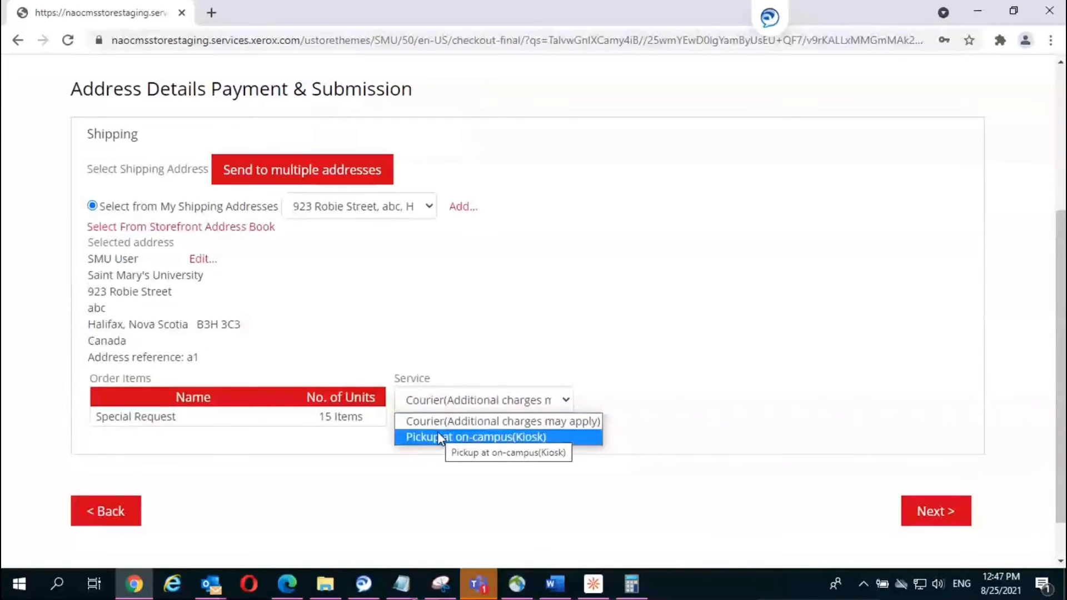
{"action": "left_click", "coordinate": [438, 437]}
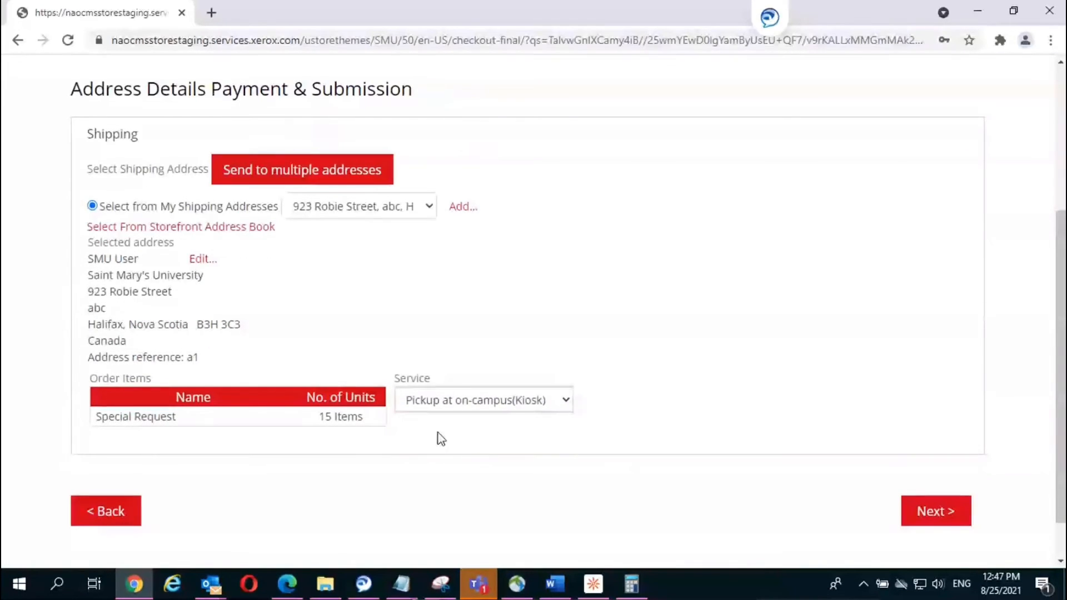
{"action": "left_click", "coordinate": [933, 511]}
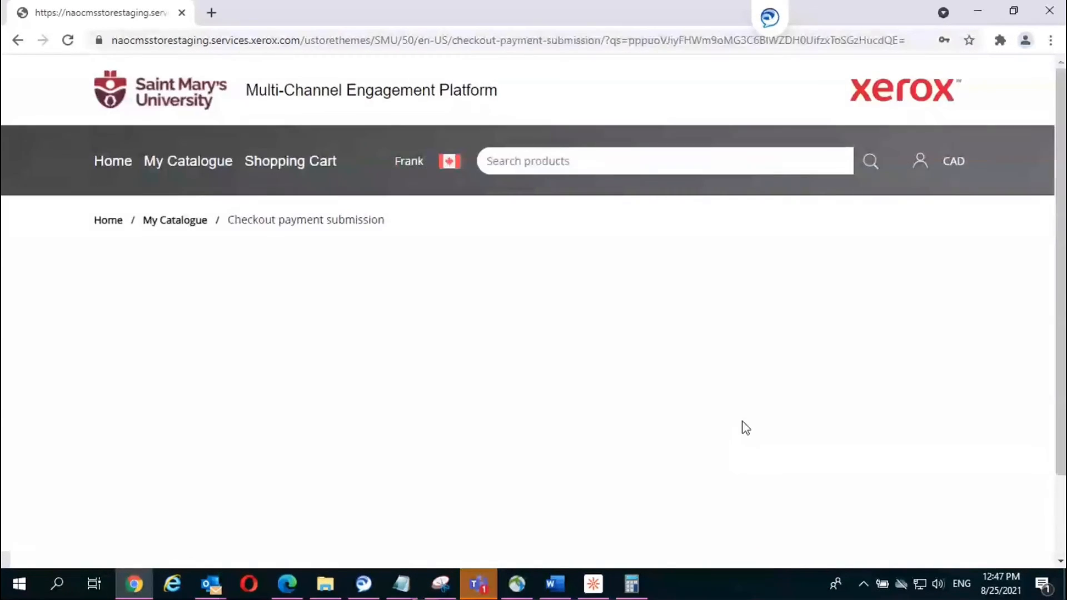
Step: Fill the saved FOAP account, department Marketing and 100 percent from autofill
{"action": "scroll", "coordinate": [444, 367], "scroll_direction": "down", "scroll_amount": 5}
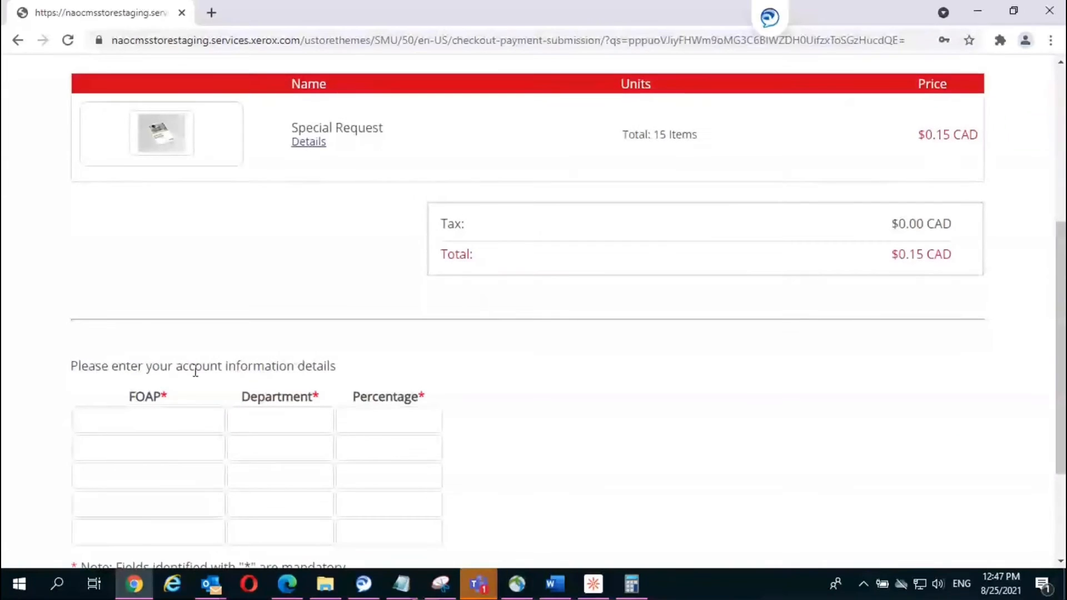
{"action": "left_click", "coordinate": [165, 420]}
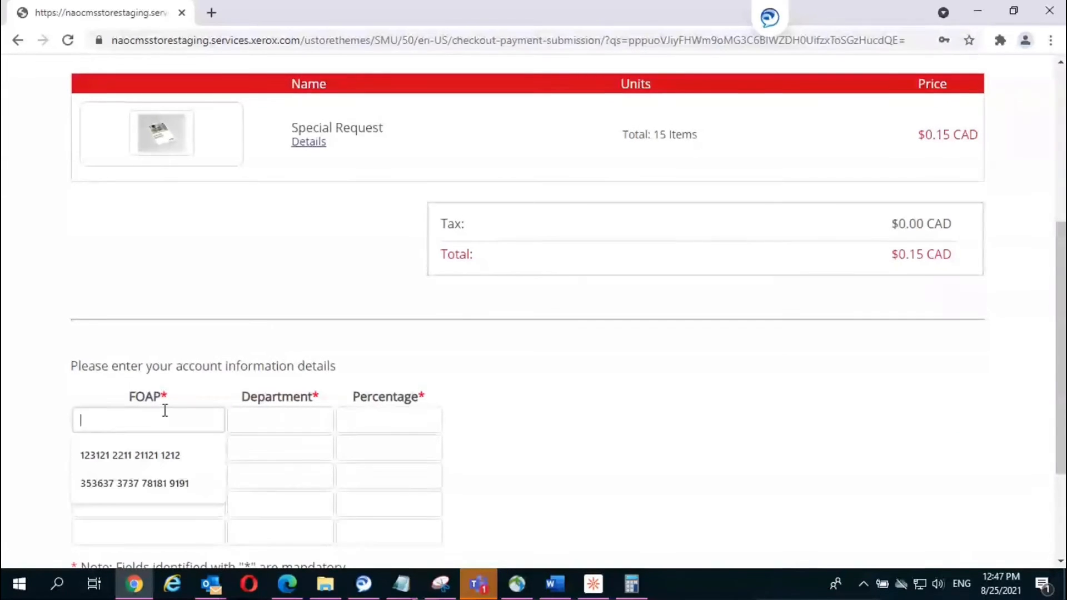
{"action": "left_click", "coordinate": [150, 465]}
{"action": "left_click", "coordinate": [312, 422]}
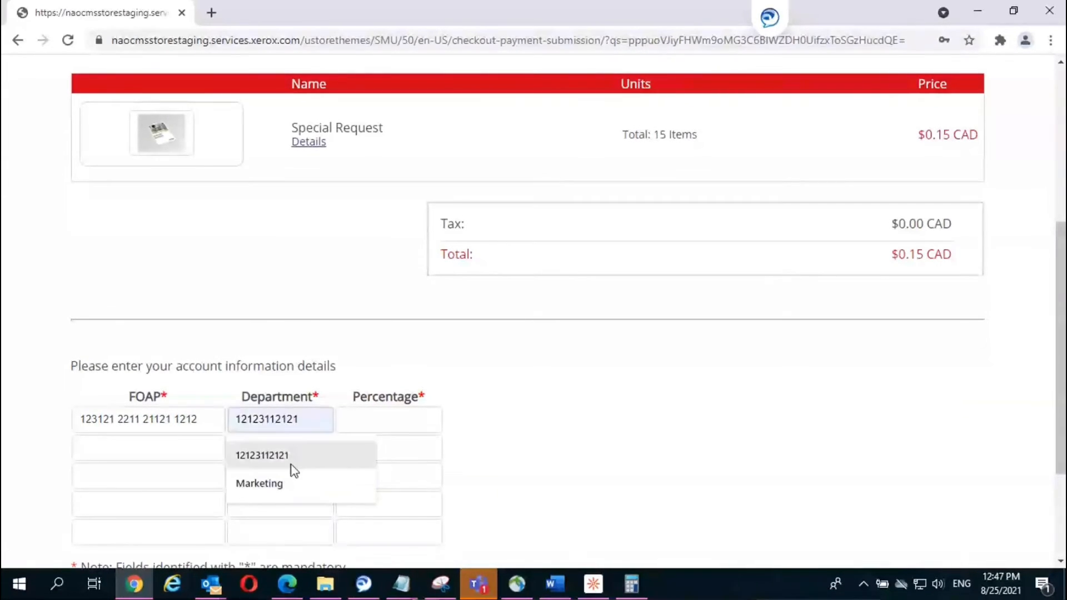
{"action": "left_click", "coordinate": [284, 487]}
{"action": "left_click", "coordinate": [361, 419]}
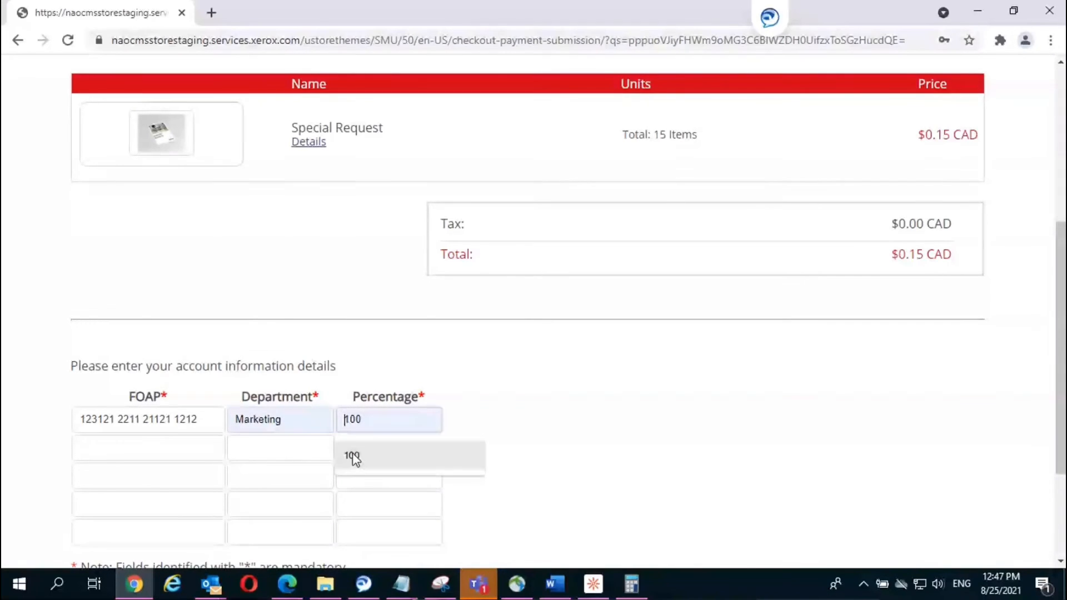
{"action": "left_click", "coordinate": [353, 456]}
Step: Submit the $0.15 CAD Special Request order, then bring up the open Outlook windows
{"action": "scroll", "coordinate": [598, 533], "scroll_direction": "down", "scroll_amount": 1}
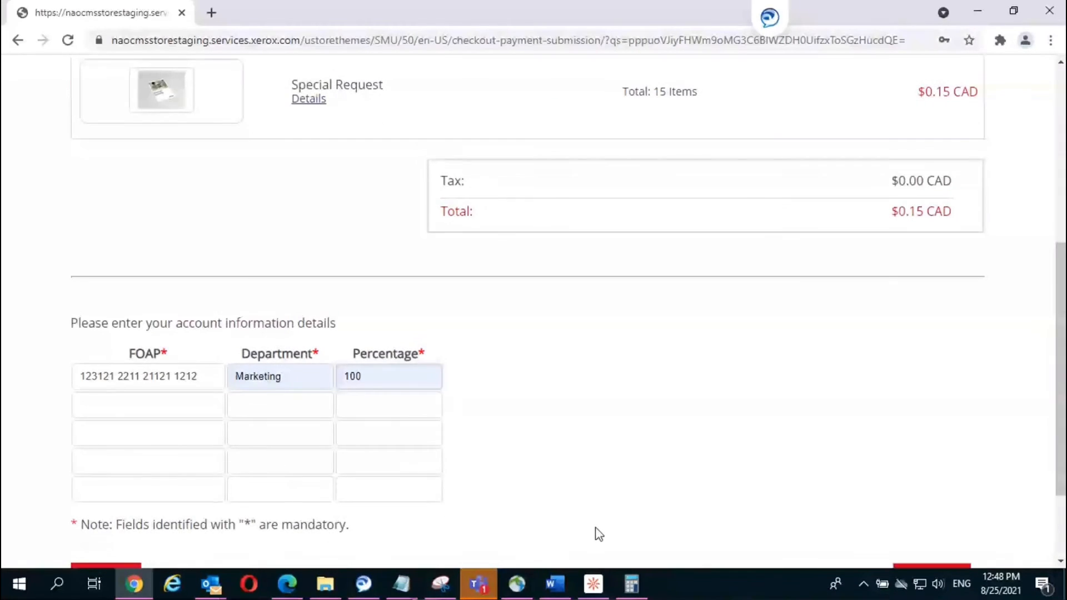
{"action": "scroll", "coordinate": [723, 522], "scroll_direction": "down", "scroll_amount": 2}
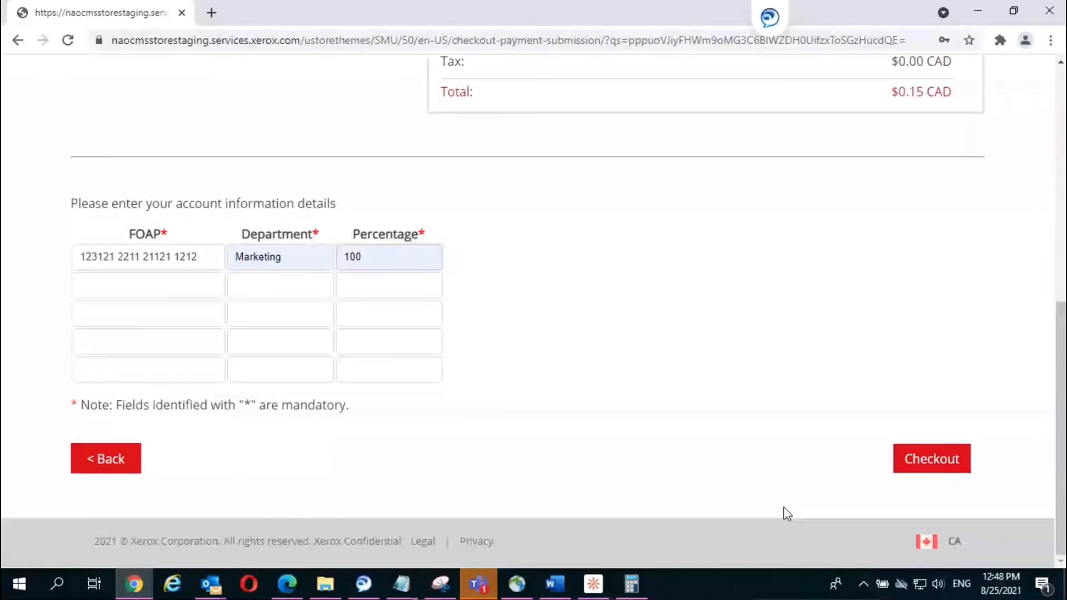
{"action": "left_click", "coordinate": [939, 464]}
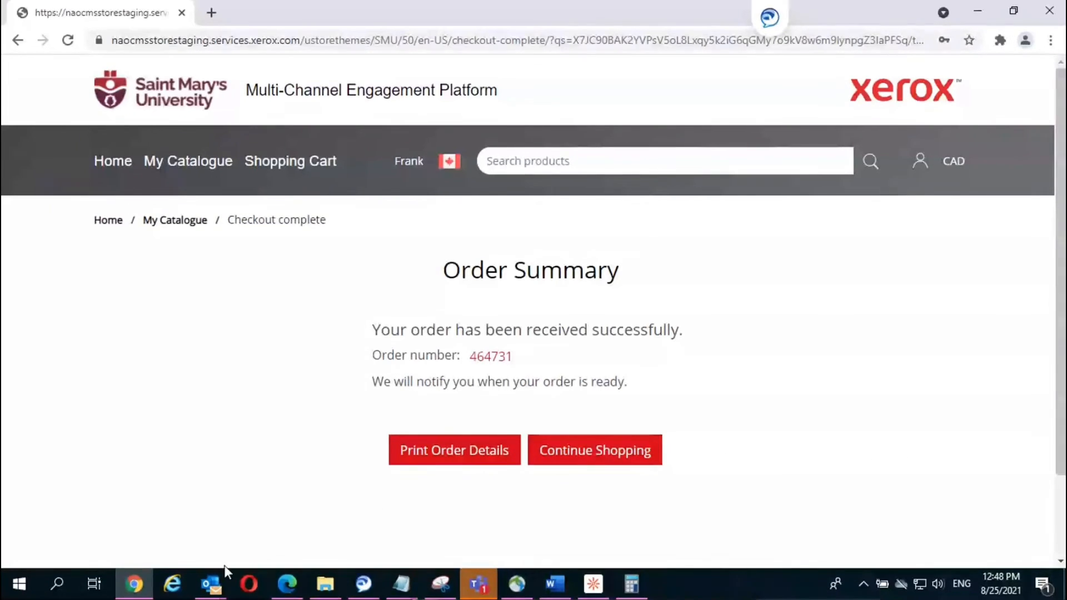
{"action": "left_click", "coordinate": [209, 584]}
{"action": "mouse_move", "coordinate": [209, 586]}
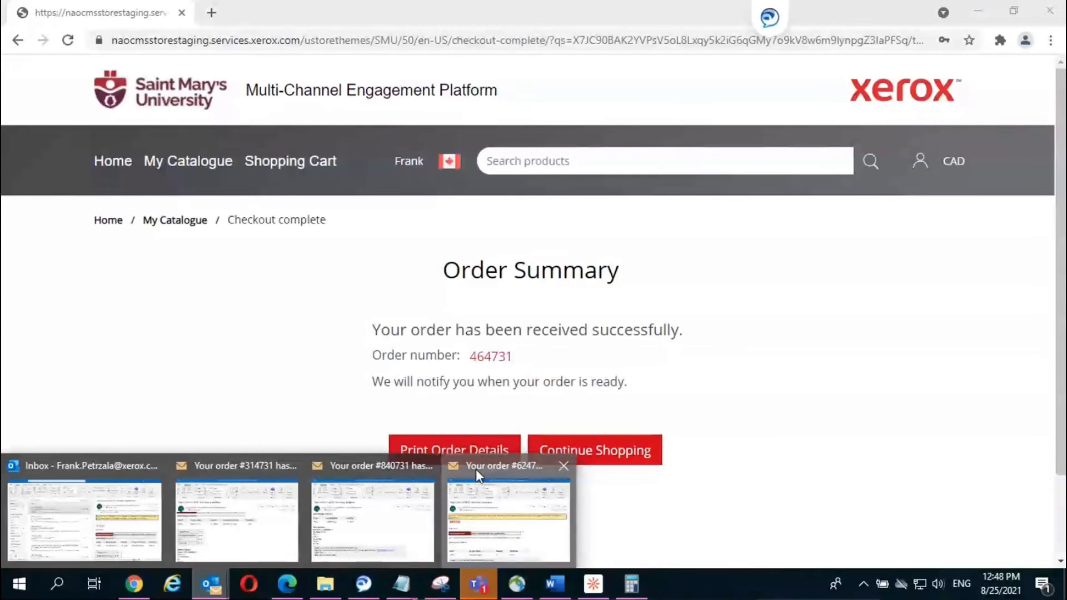
Step: Open the 'Your order has been cancelled' email for the earlier 10-item Special Request and read it
{"action": "left_click", "coordinate": [476, 469]}
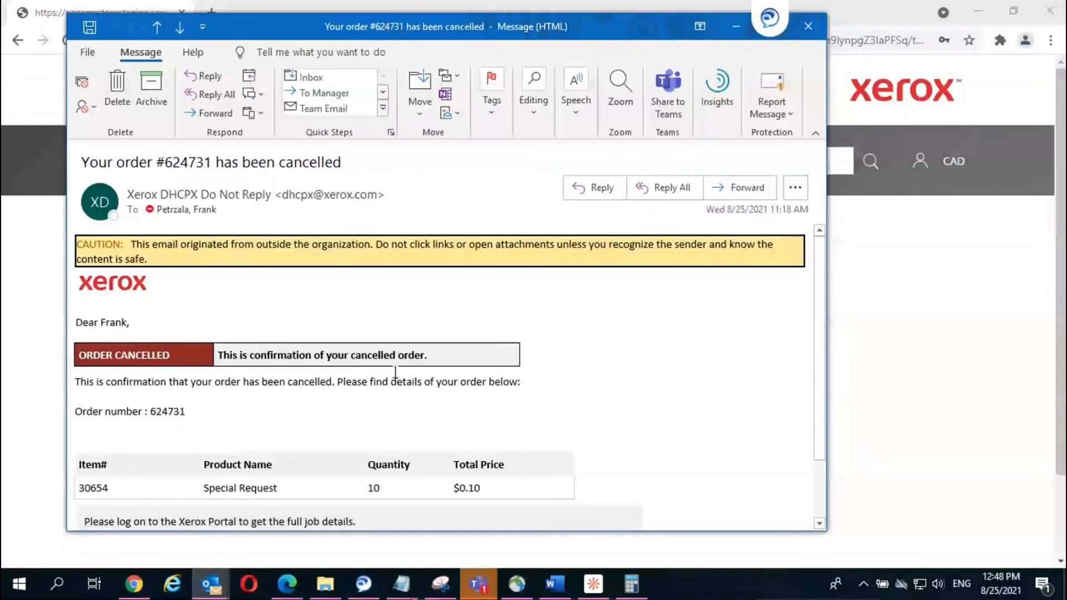
{"action": "scroll", "coordinate": [717, 267], "scroll_direction": "down", "scroll_amount": 3}
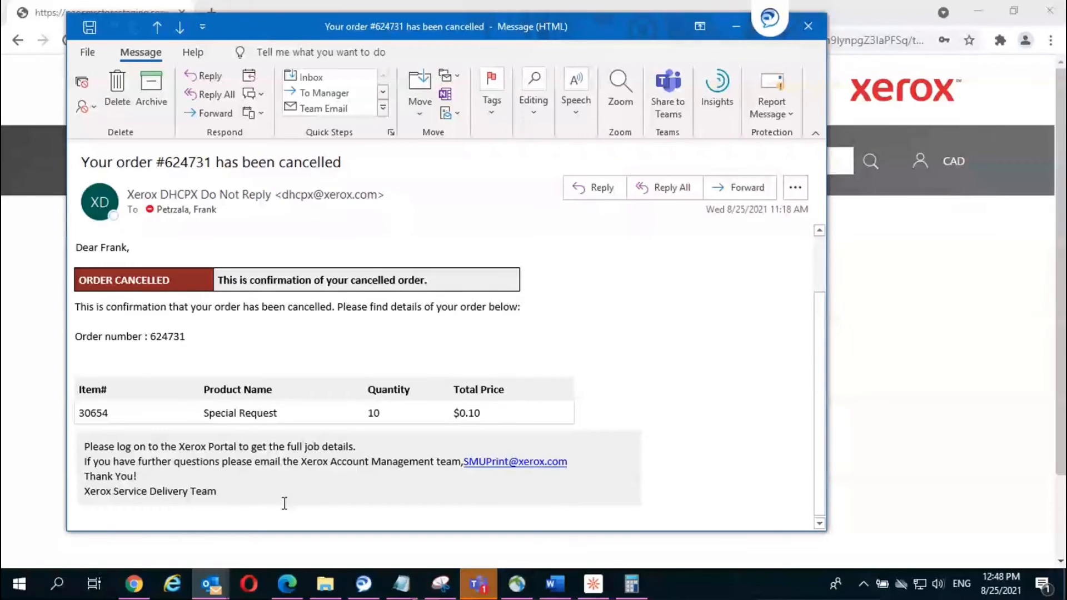
Step: Sign in to the portal in Edge and view the cart's 100-item Special Request at $376.00 CAD
{"action": "left_click", "coordinate": [286, 584]}
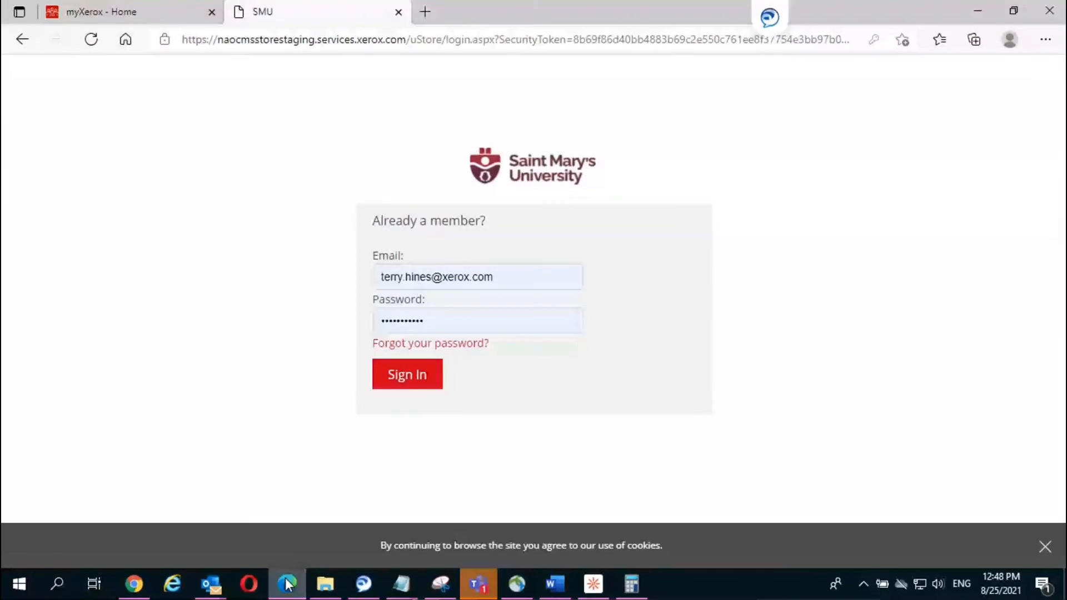
{"action": "left_click", "coordinate": [386, 373]}
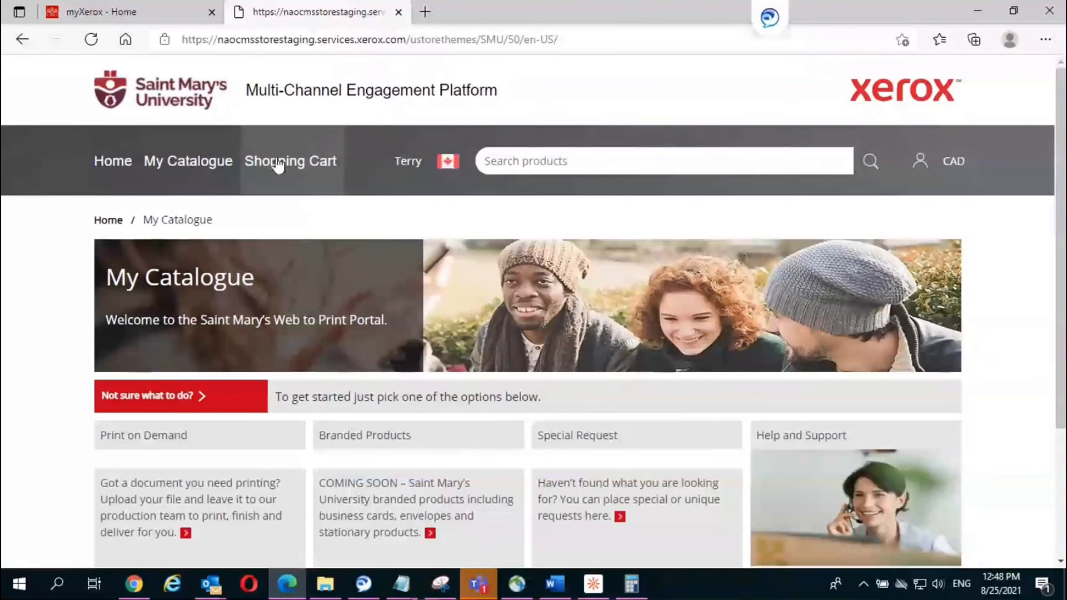
{"action": "left_click", "coordinate": [279, 162]}
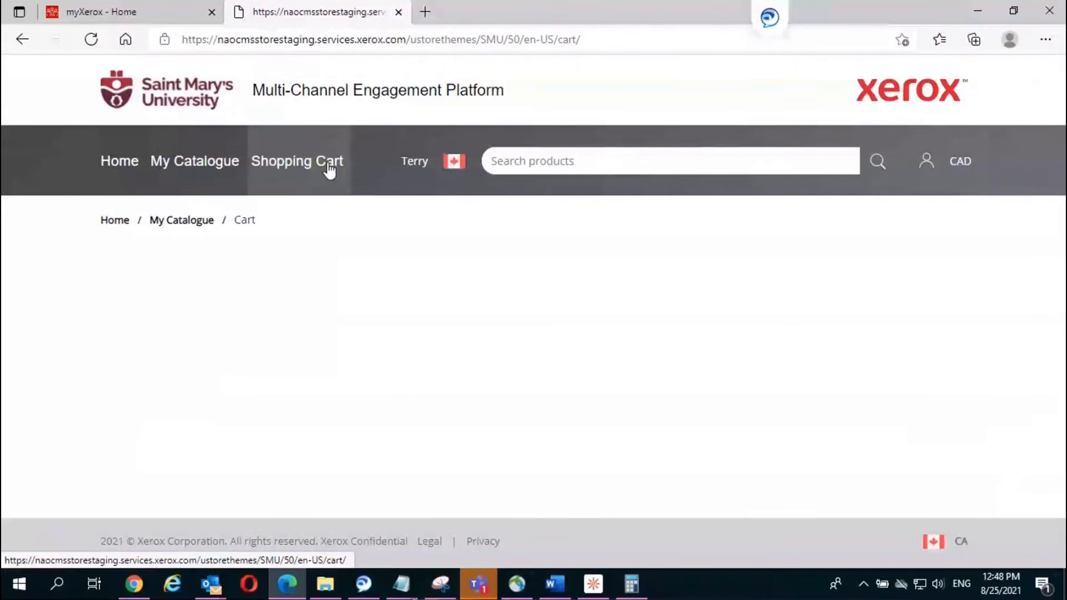
{"action": "scroll", "coordinate": [311, 169], "scroll_direction": "down", "scroll_amount": 3}
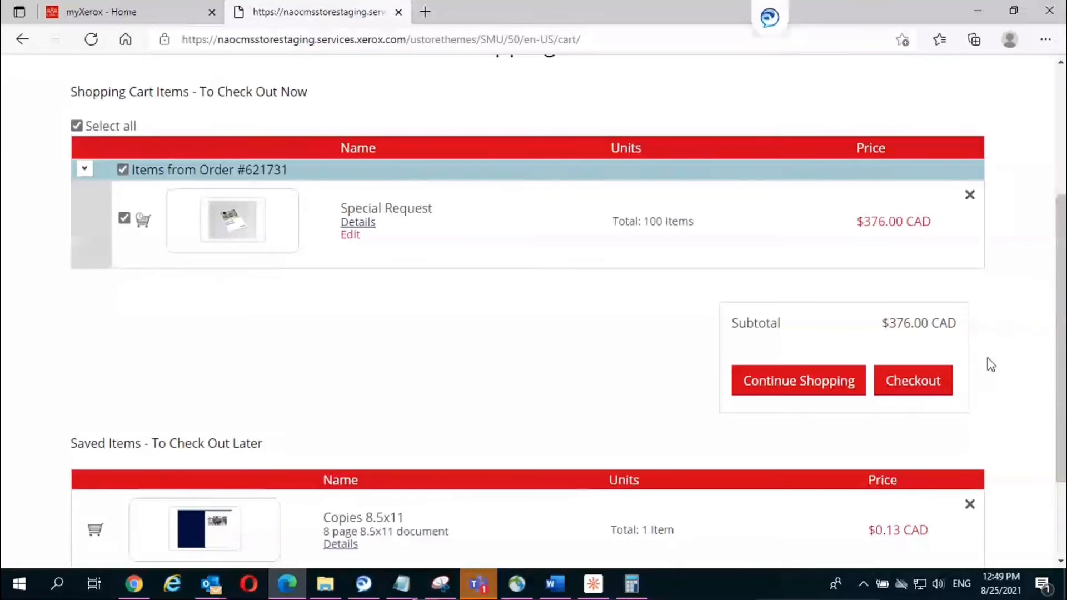
{"action": "scroll", "coordinate": [989, 366], "scroll_direction": "up", "scroll_amount": 3}
{"action": "scroll", "coordinate": [988, 359], "scroll_direction": "down", "scroll_amount": 1}
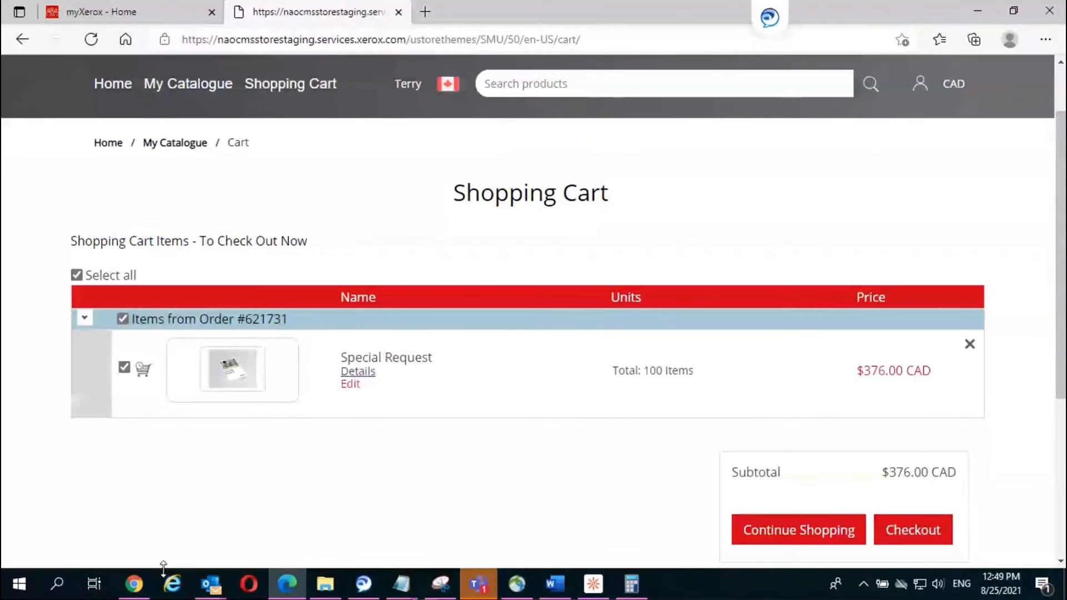
{"action": "mouse_move", "coordinate": [139, 586]}
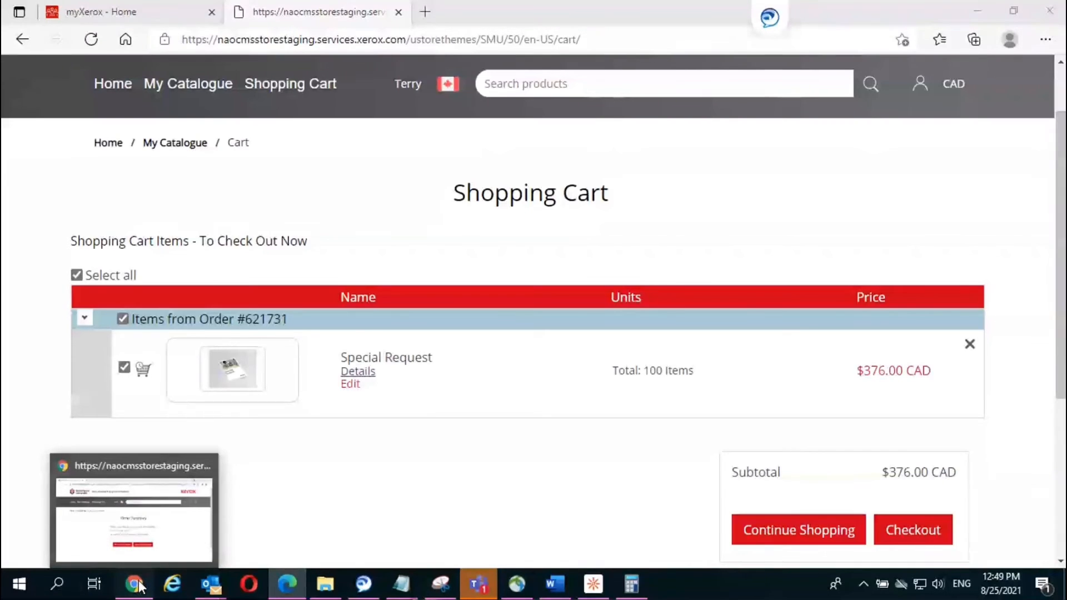
Step: Return to the first account's confirmation and open its list of past orders
{"action": "left_click", "coordinate": [138, 585]}
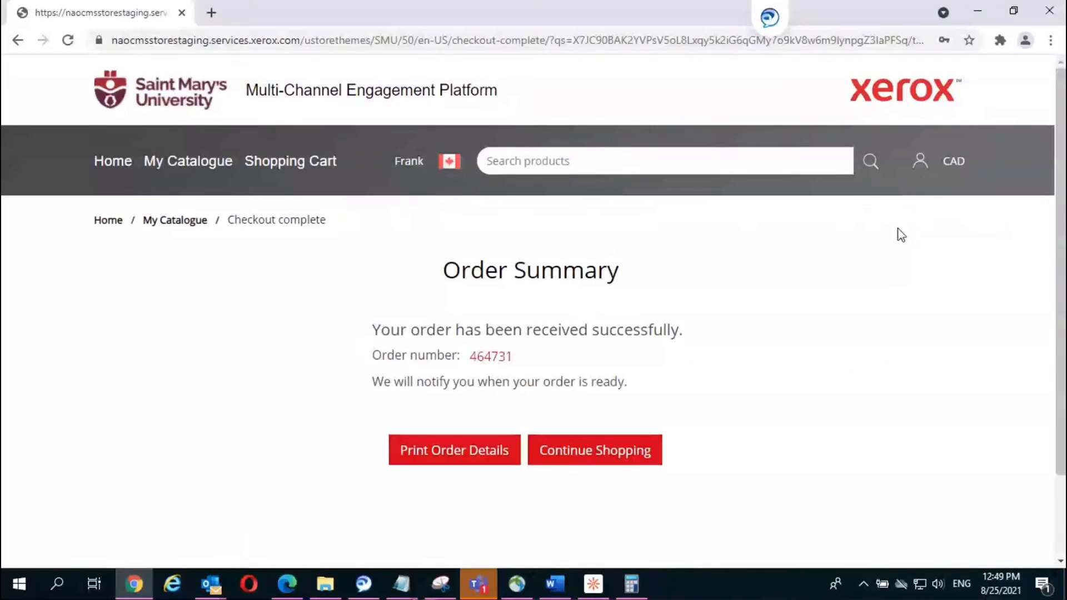
{"action": "left_click", "coordinate": [920, 162]}
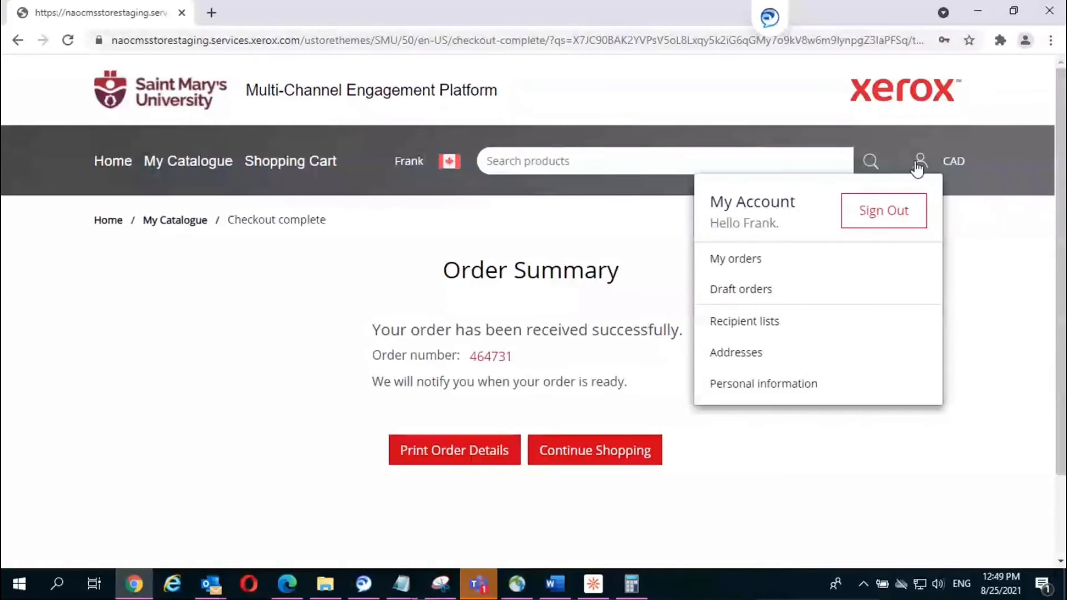
{"action": "left_click", "coordinate": [749, 258]}
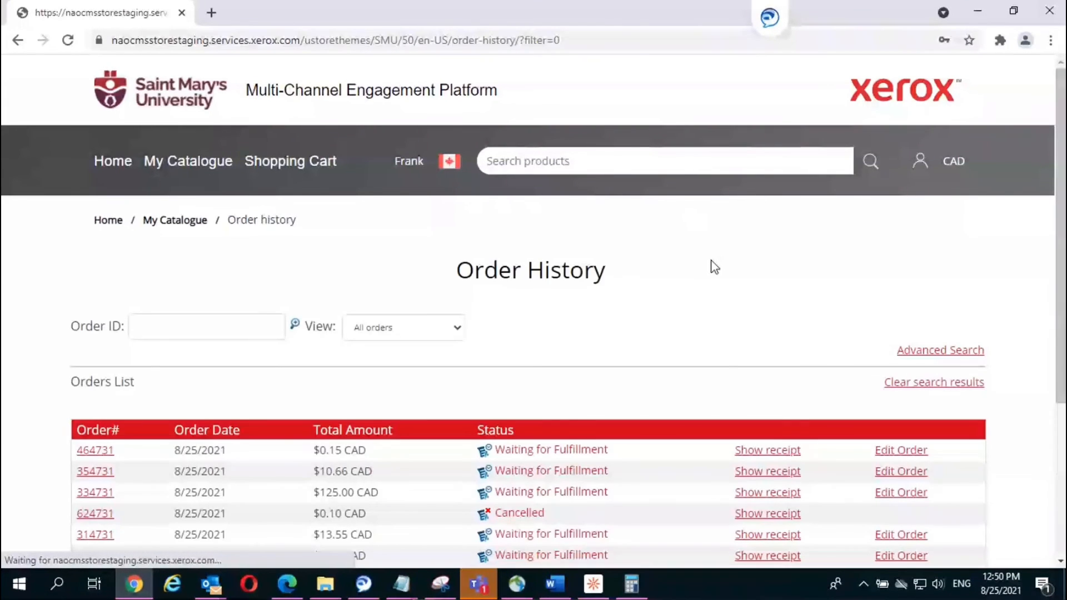
{"action": "scroll", "coordinate": [710, 265], "scroll_direction": "down", "scroll_amount": 4}
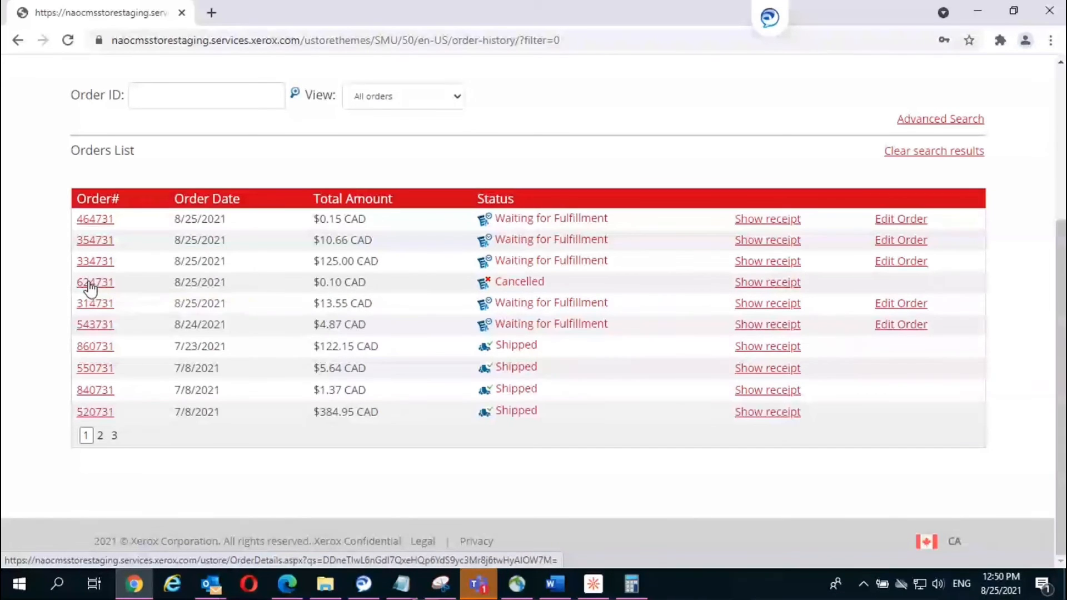
Step: Review the July 23 order's delivered Grad and Academic calendar copies ($122.15 CAD), then bring up the Notepad notes
{"action": "left_click", "coordinate": [90, 348]}
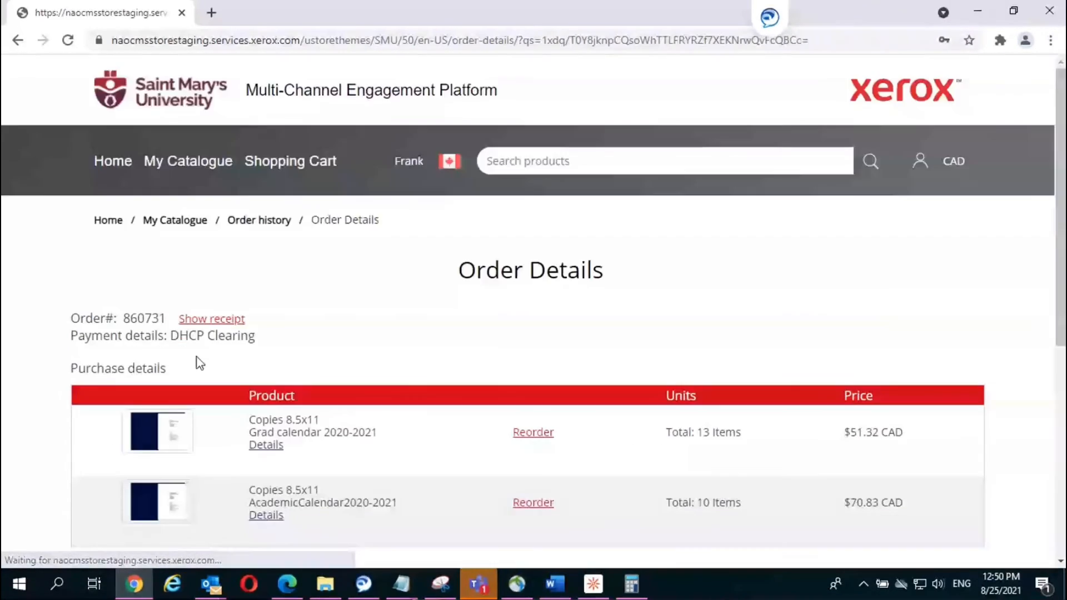
{"action": "scroll", "coordinate": [404, 385], "scroll_direction": "down", "scroll_amount": 2}
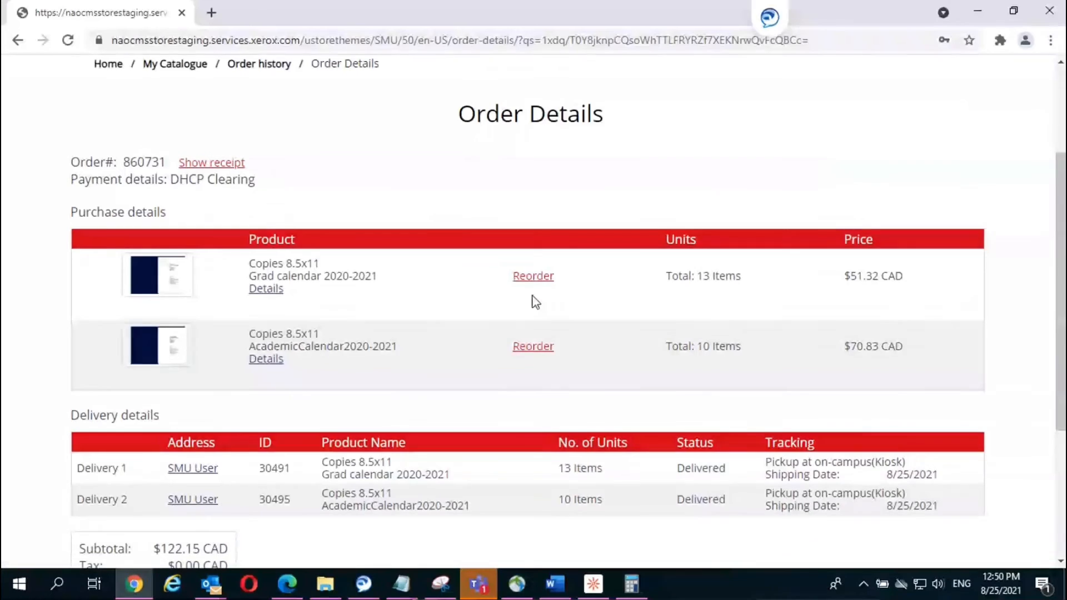
{"action": "scroll", "coordinate": [532, 297], "scroll_direction": "down", "scroll_amount": 2}
{"action": "scroll", "coordinate": [535, 294], "scroll_direction": "down", "scroll_amount": 2}
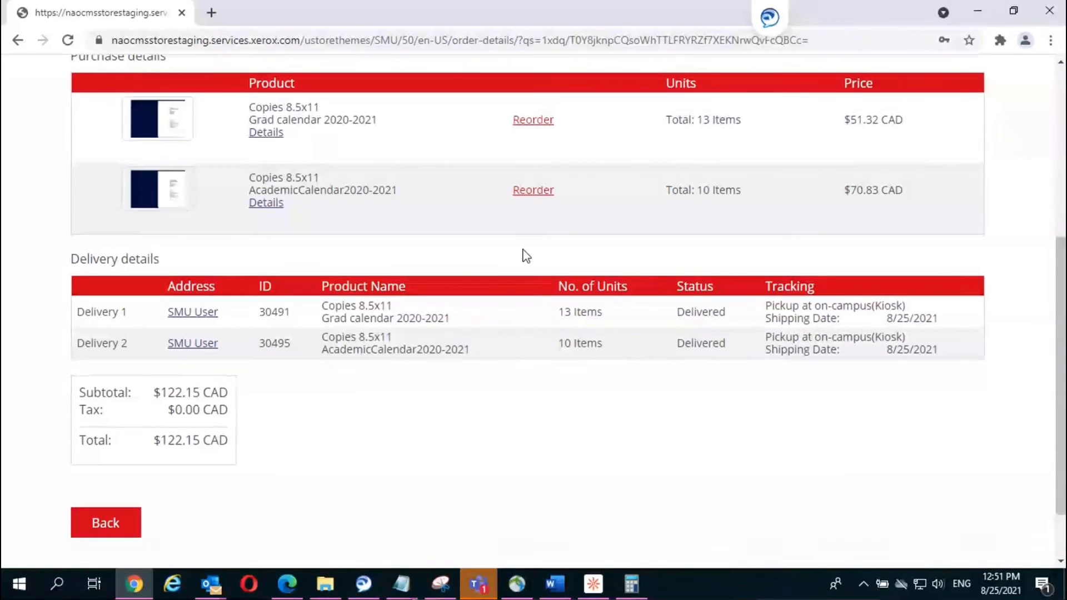
{"action": "left_click", "coordinate": [402, 584]}
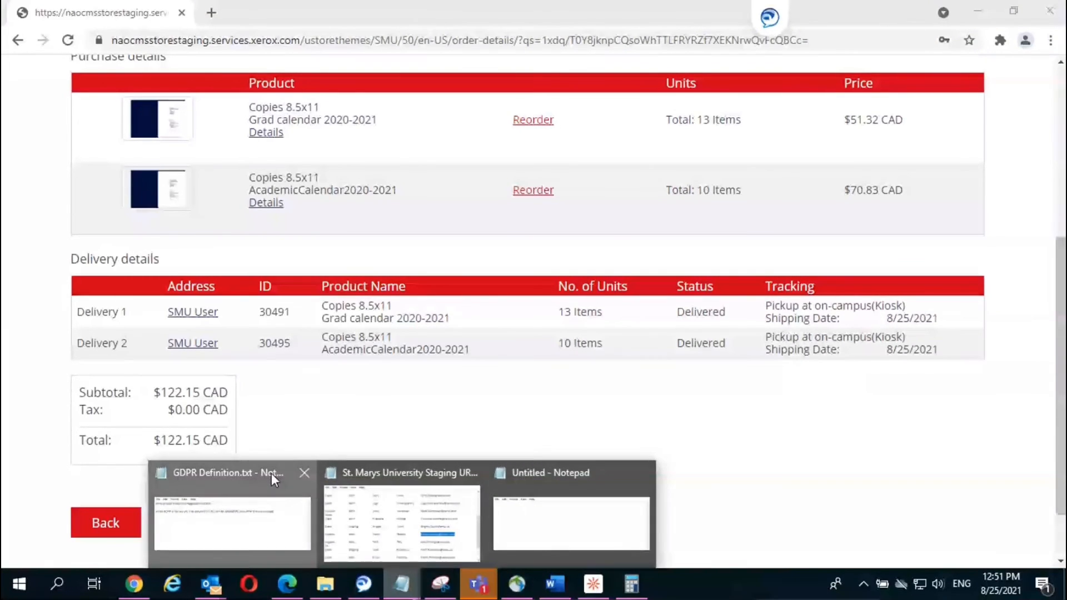
{"action": "left_click", "coordinate": [271, 474]}
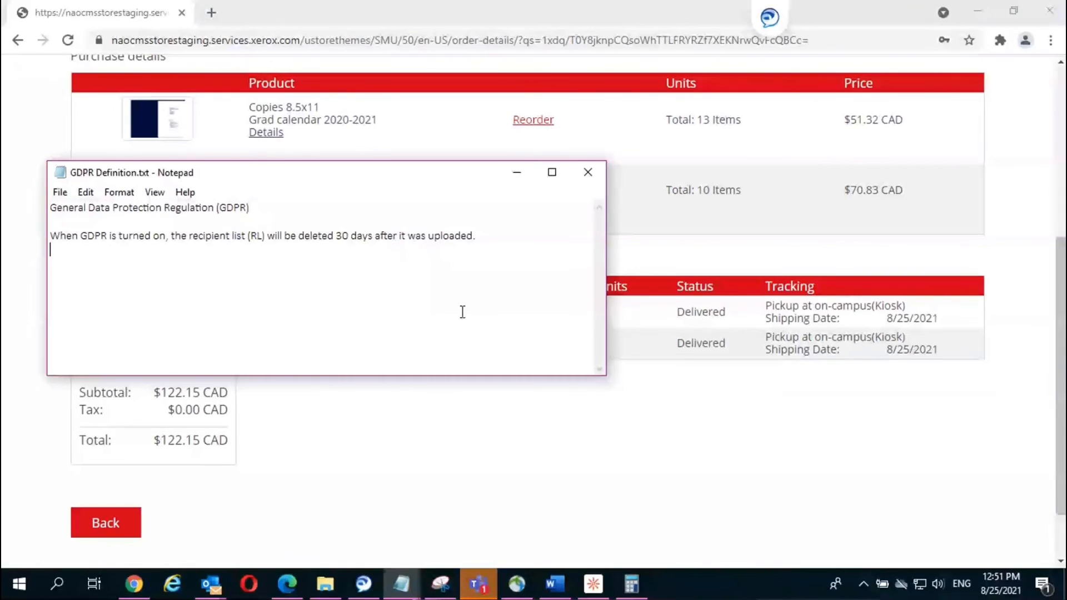
{"action": "left_click", "coordinate": [516, 172]}
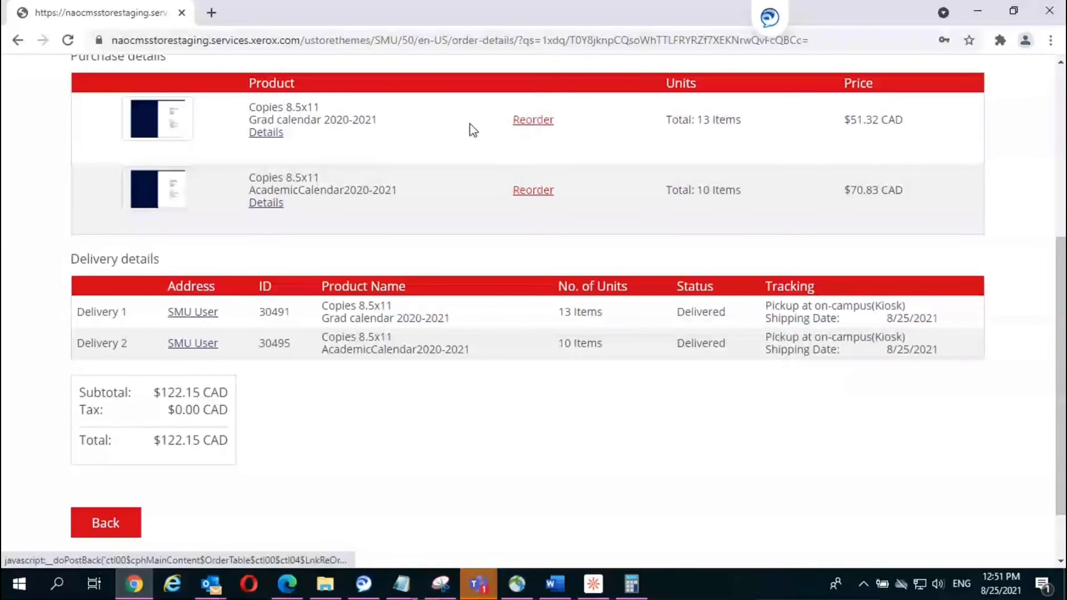
Step: Reorder the 13-item Grad calendar 2020-2021 copies, adding a $51.32 CAD entry to the cart
{"action": "scroll", "coordinate": [529, 150], "scroll_direction": "up", "scroll_amount": 2}
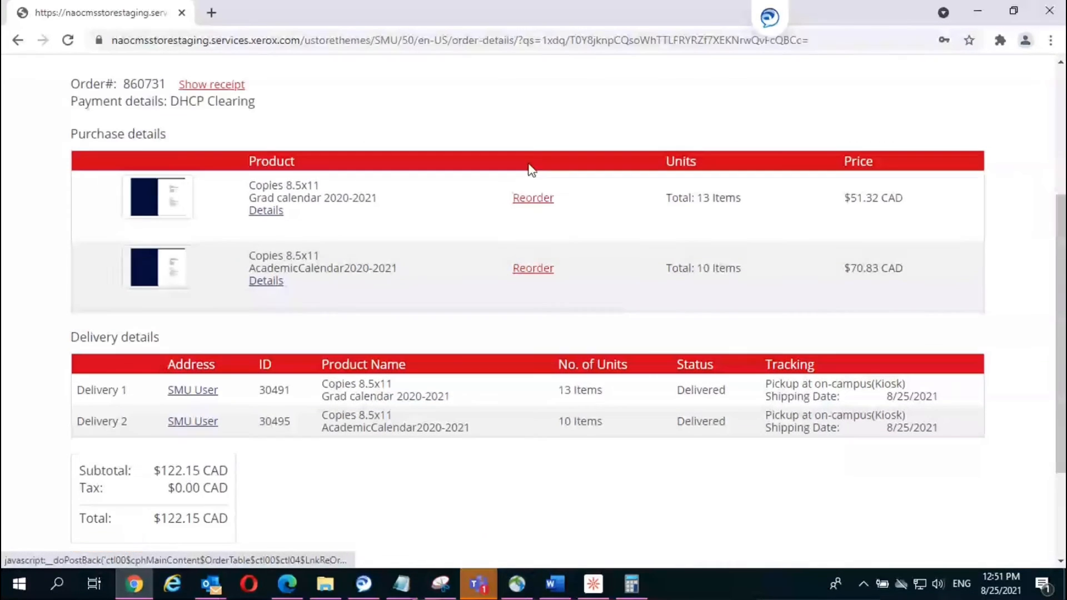
{"action": "left_click", "coordinate": [536, 201]}
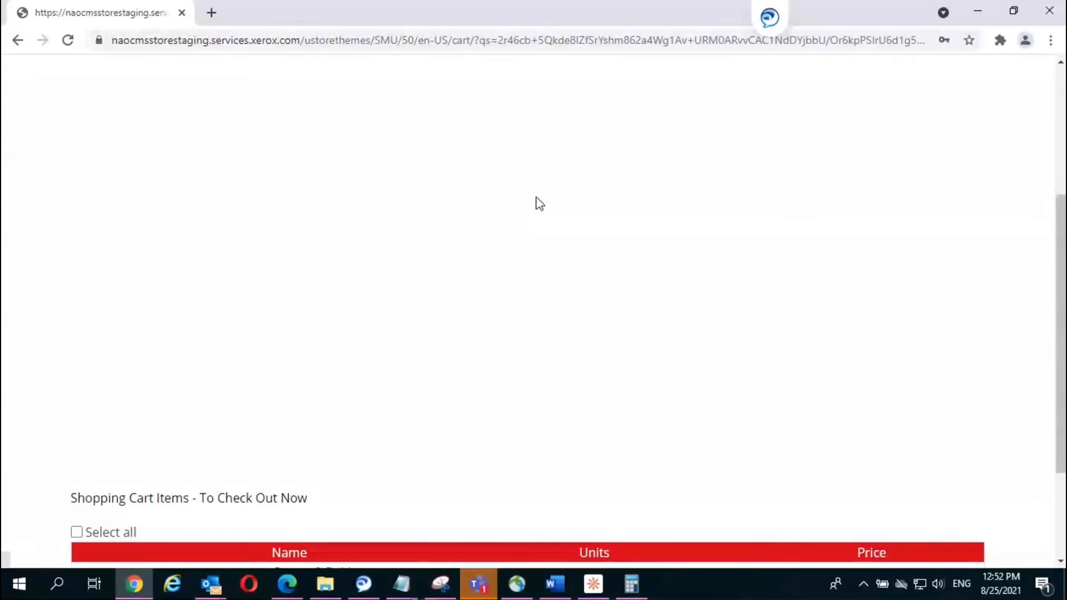
{"action": "scroll", "coordinate": [536, 202], "scroll_direction": "down", "scroll_amount": 4}
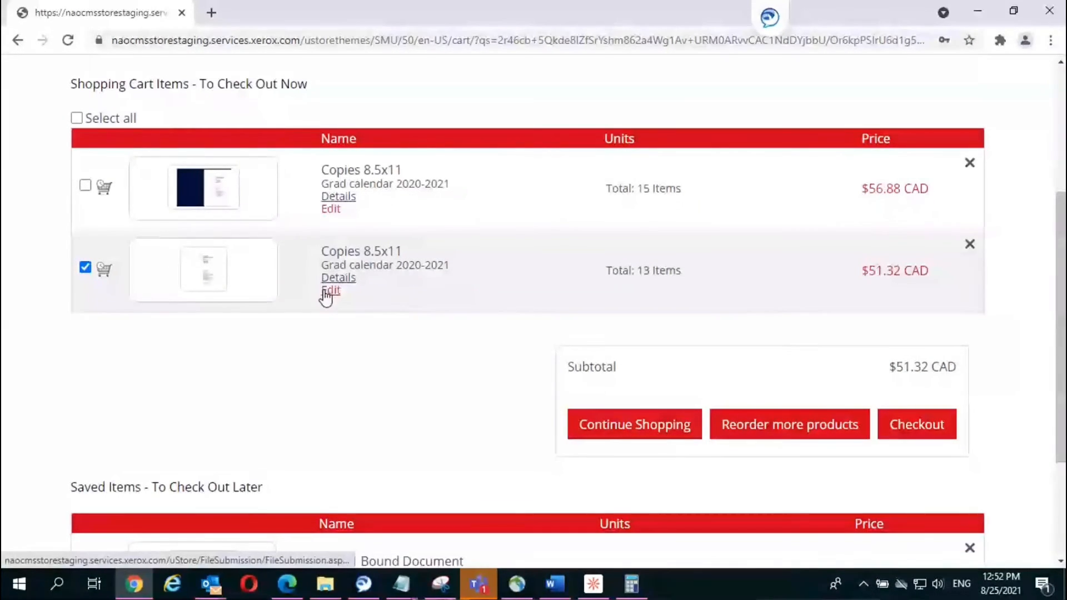
{"action": "mouse_move", "coordinate": [340, 199]}
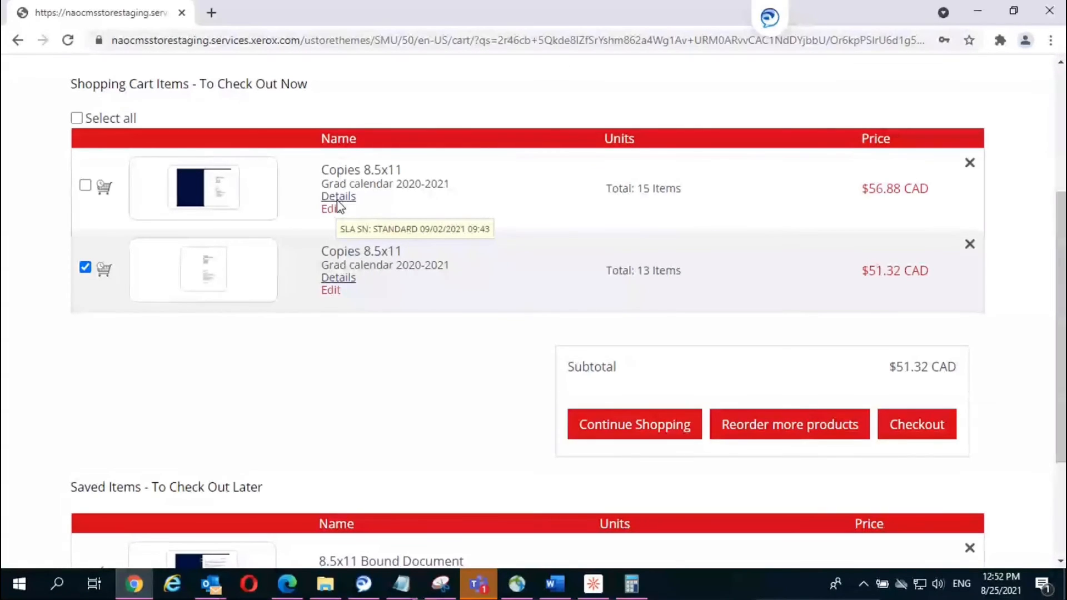
{"action": "mouse_move", "coordinate": [337, 279]}
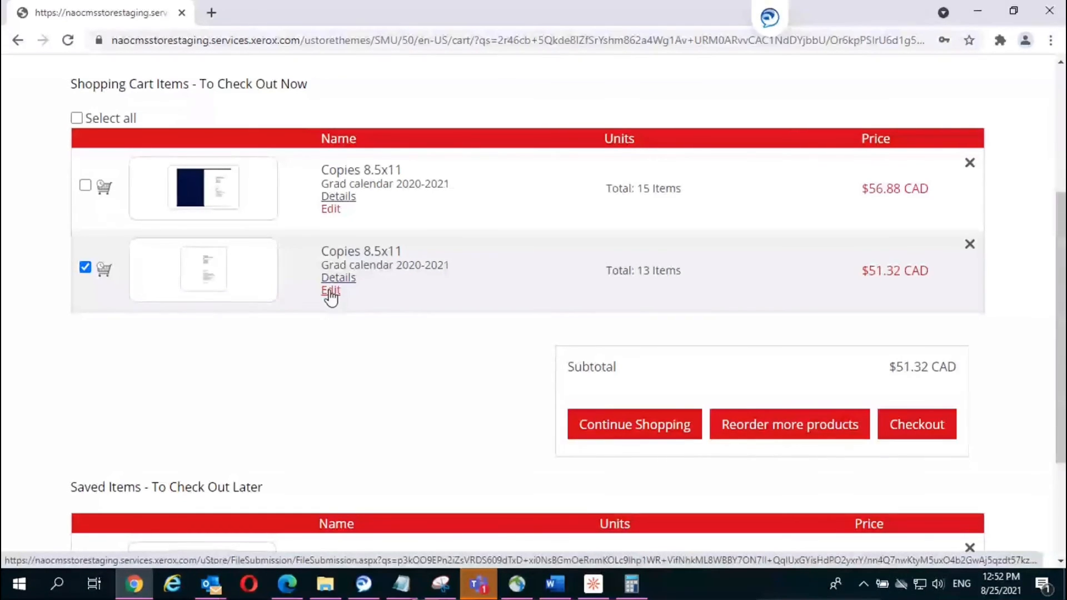
Step: Edit the Grad calendar reorder, accept the production warnings, approve its proof and add it to the cart
{"action": "left_click", "coordinate": [331, 292]}
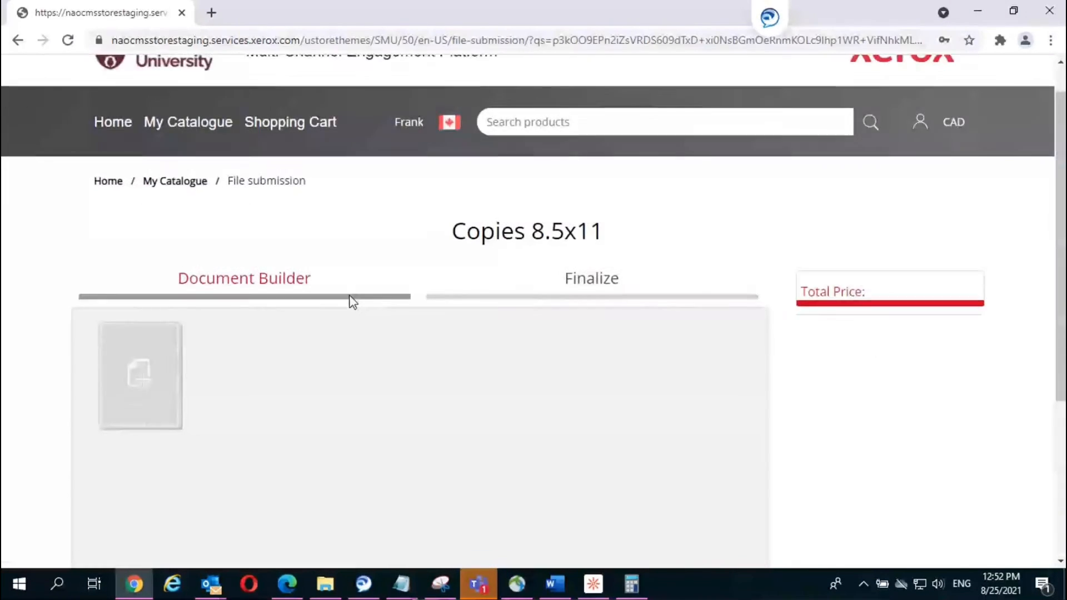
{"action": "scroll", "coordinate": [350, 297], "scroll_direction": "down", "scroll_amount": 5}
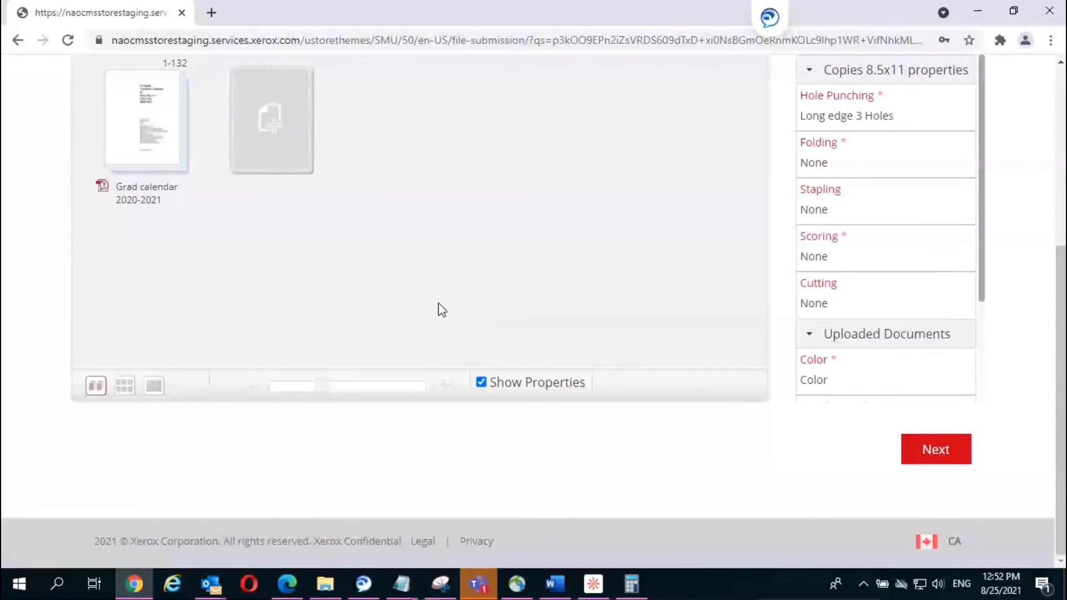
{"action": "left_click", "coordinate": [937, 453]}
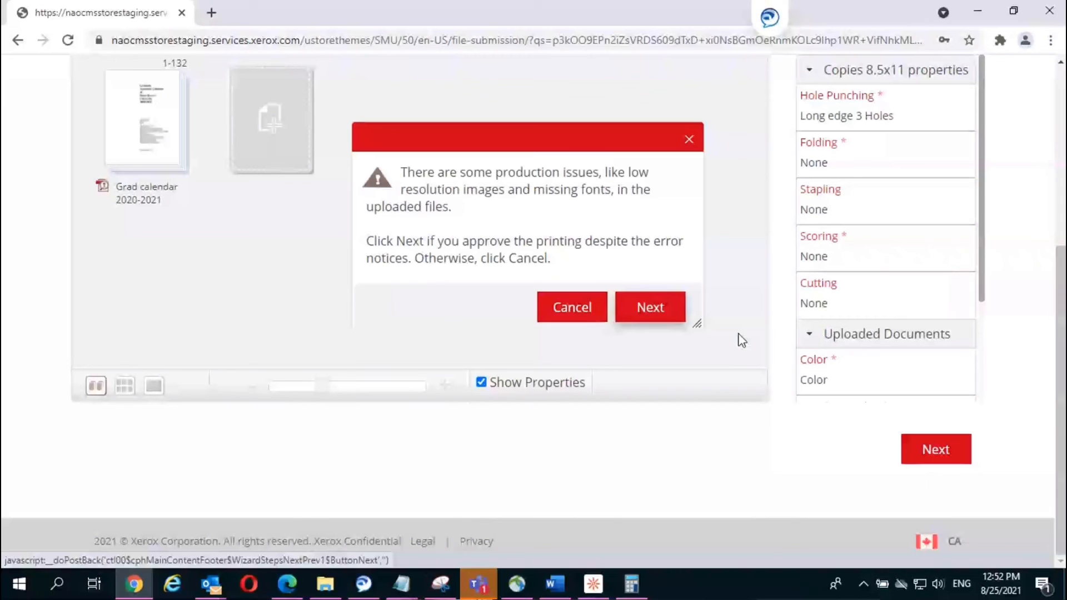
{"action": "left_click", "coordinate": [655, 312]}
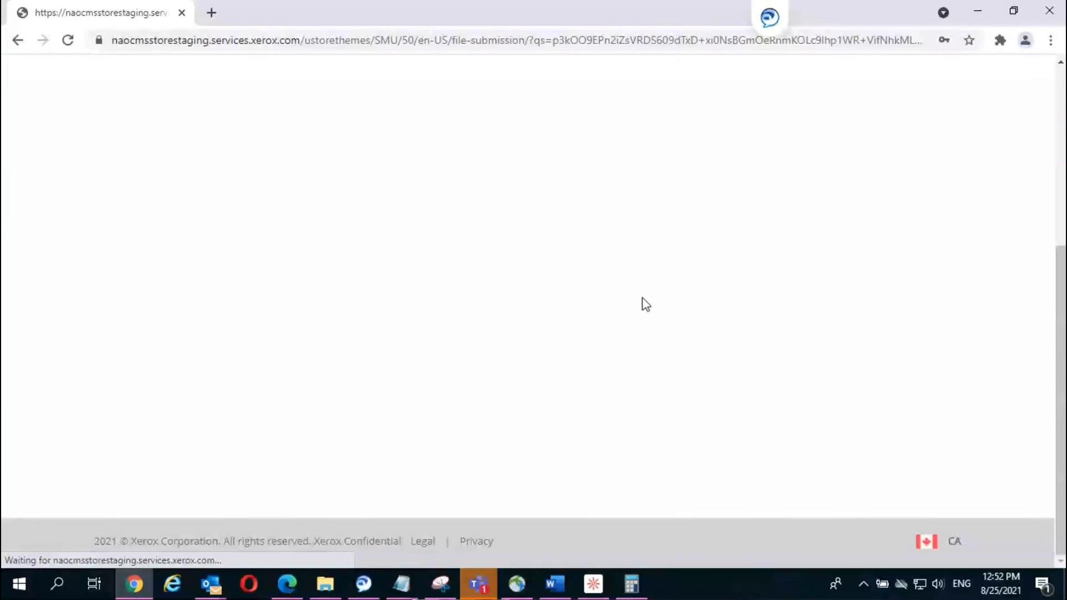
{"action": "scroll", "coordinate": [642, 299], "scroll_direction": "down", "scroll_amount": 9}
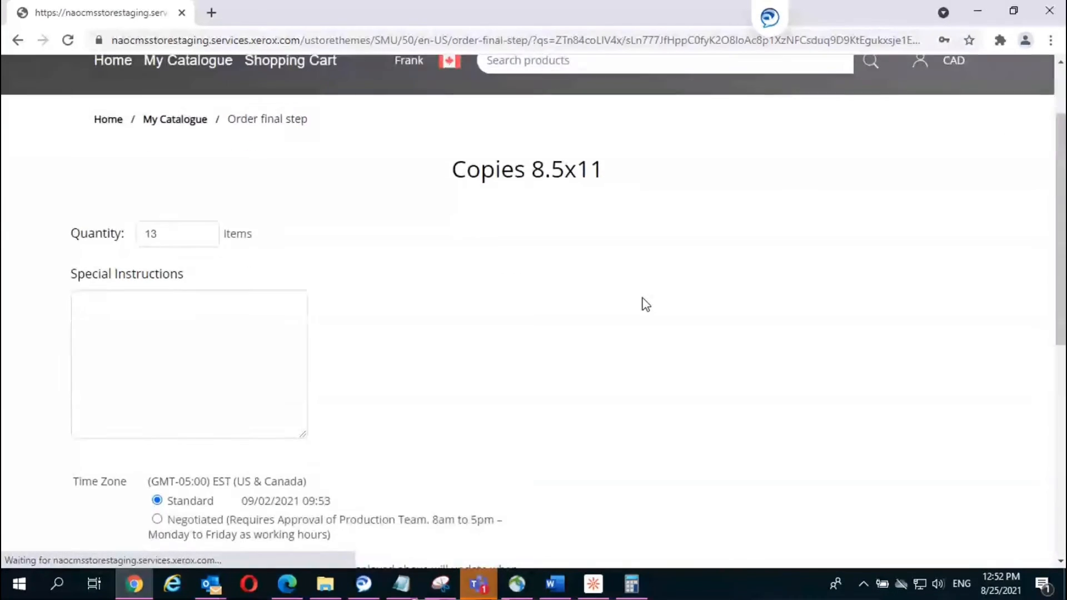
{"action": "scroll", "coordinate": [642, 298], "scroll_direction": "down", "scroll_amount": 2}
{"action": "left_click", "coordinate": [159, 371]}
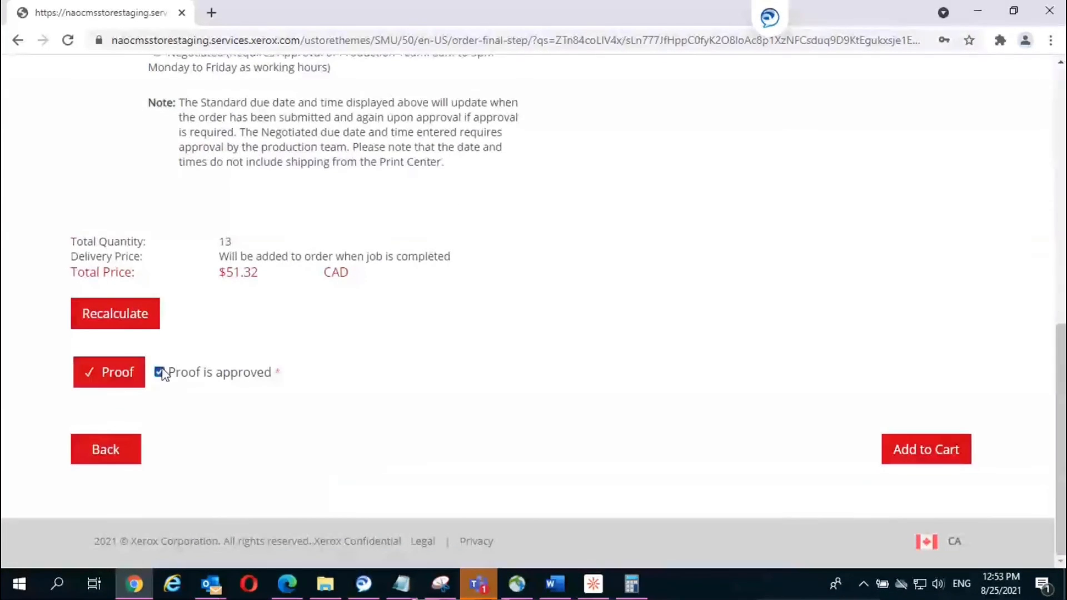
{"action": "left_click", "coordinate": [902, 448]}
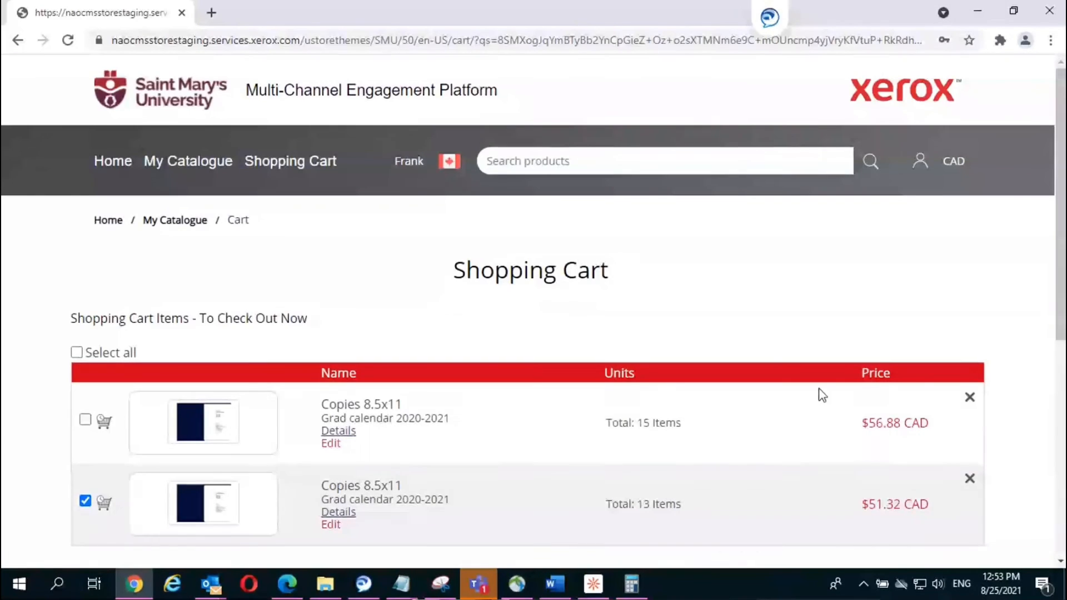
Step: Scroll through the cart's 13-item $51.32 CAD Grad calendar reorder and the Saved Items table
{"action": "scroll", "coordinate": [413, 400], "scroll_direction": "down", "scroll_amount": 3}
{"action": "mouse_move", "coordinate": [348, 360]}
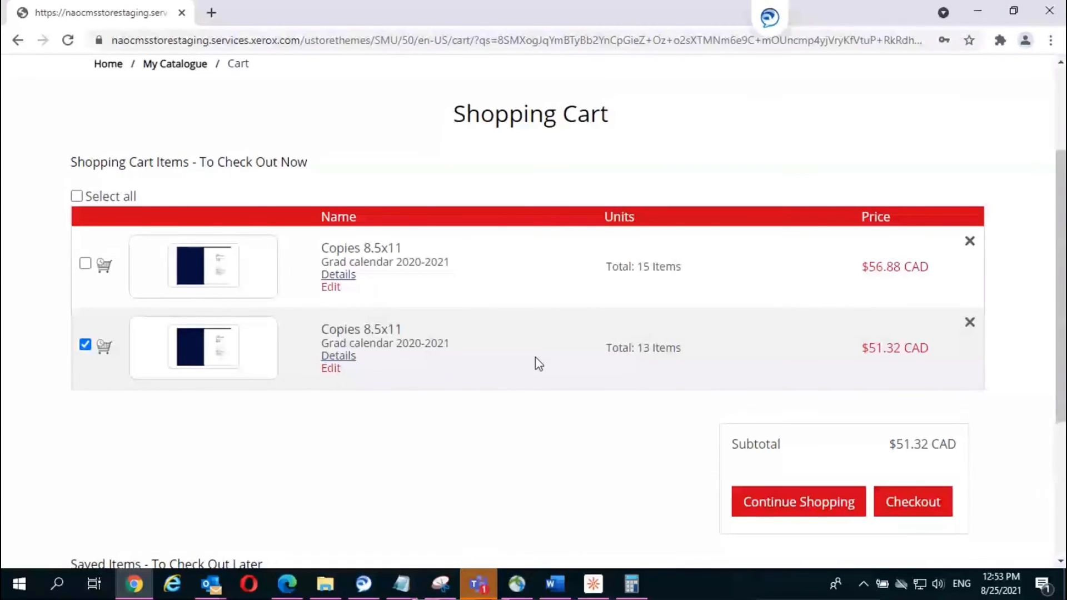
{"action": "scroll", "coordinate": [536, 358], "scroll_direction": "down", "scroll_amount": 3}
{"action": "scroll", "coordinate": [536, 358], "scroll_direction": "down", "scroll_amount": 2}
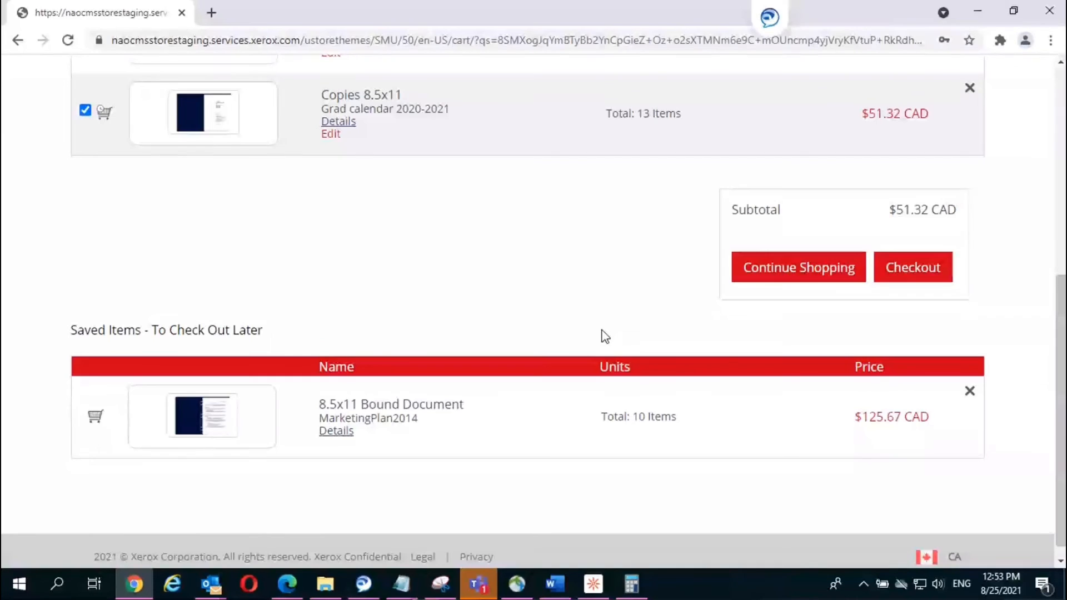
{"action": "scroll", "coordinate": [605, 335], "scroll_direction": "up", "scroll_amount": 1}
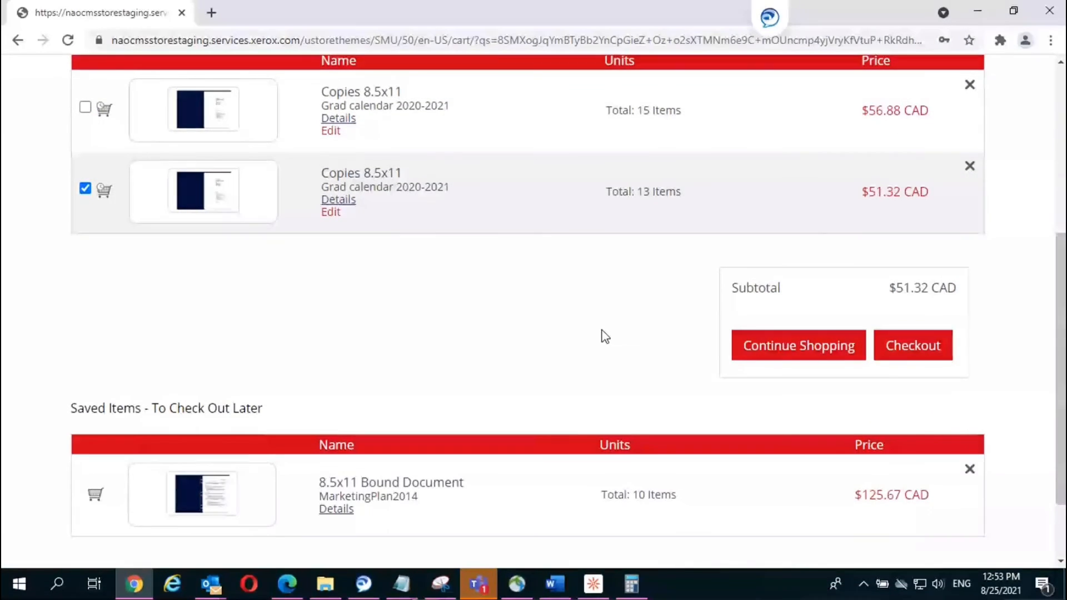
{"action": "scroll", "coordinate": [605, 335], "scroll_direction": "up", "scroll_amount": 1}
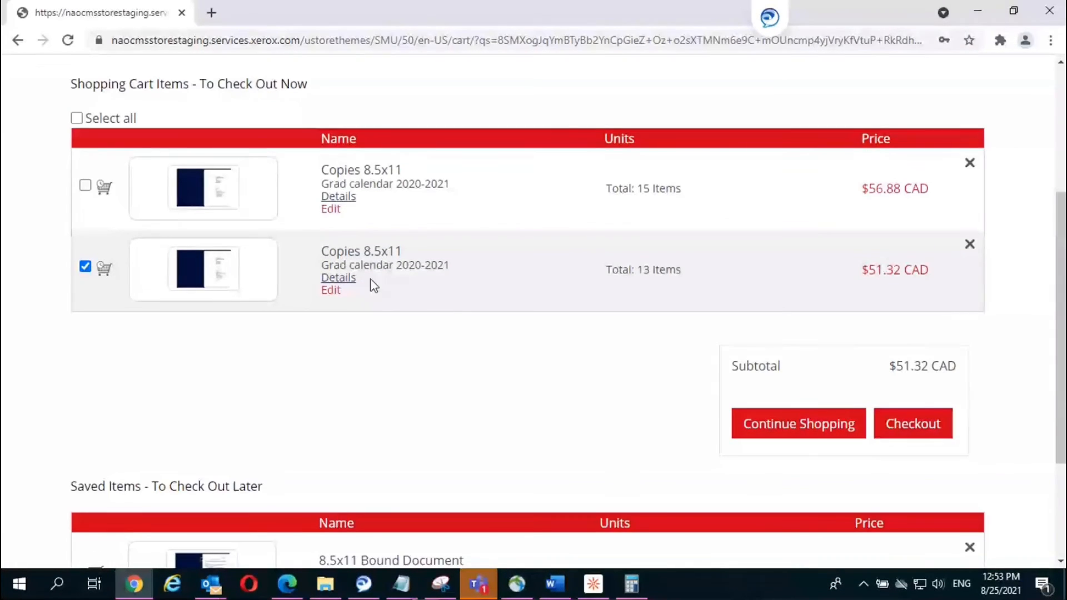
{"action": "mouse_move", "coordinate": [348, 282]}
{"action": "scroll", "coordinate": [389, 327], "scroll_direction": "up", "scroll_amount": 2}
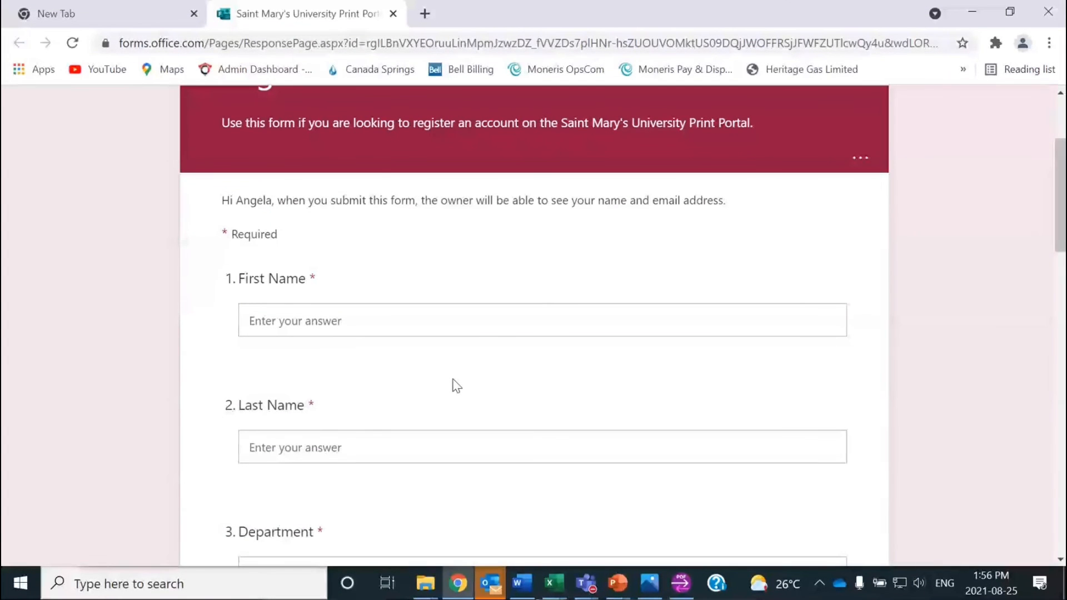
{"action": "left_click", "coordinate": [490, 451]}
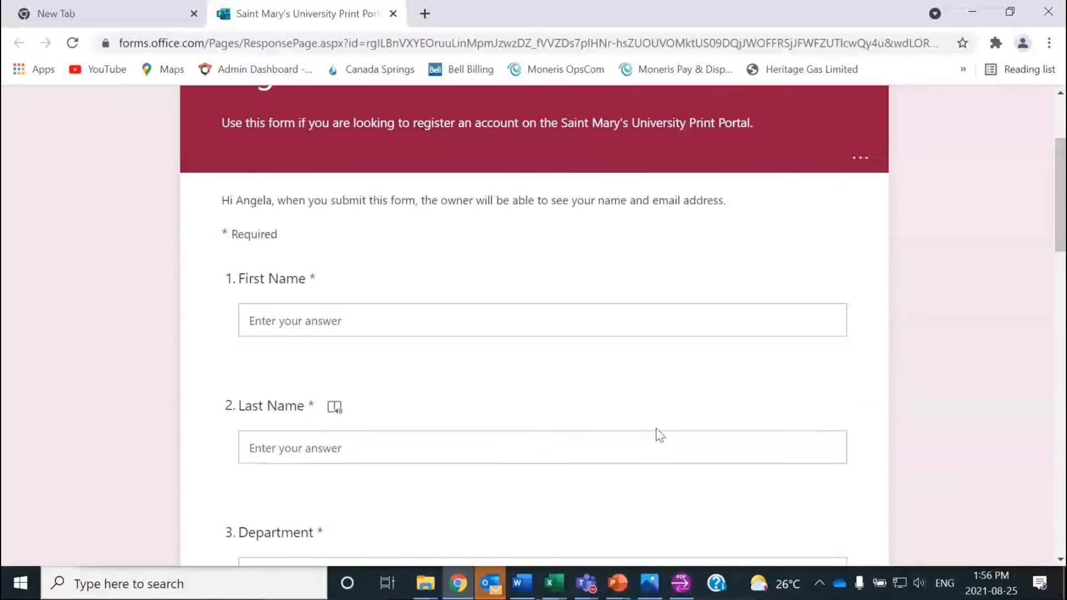
{"action": "scroll", "coordinate": [650, 281], "scroll_direction": "up", "scroll_amount": 3}
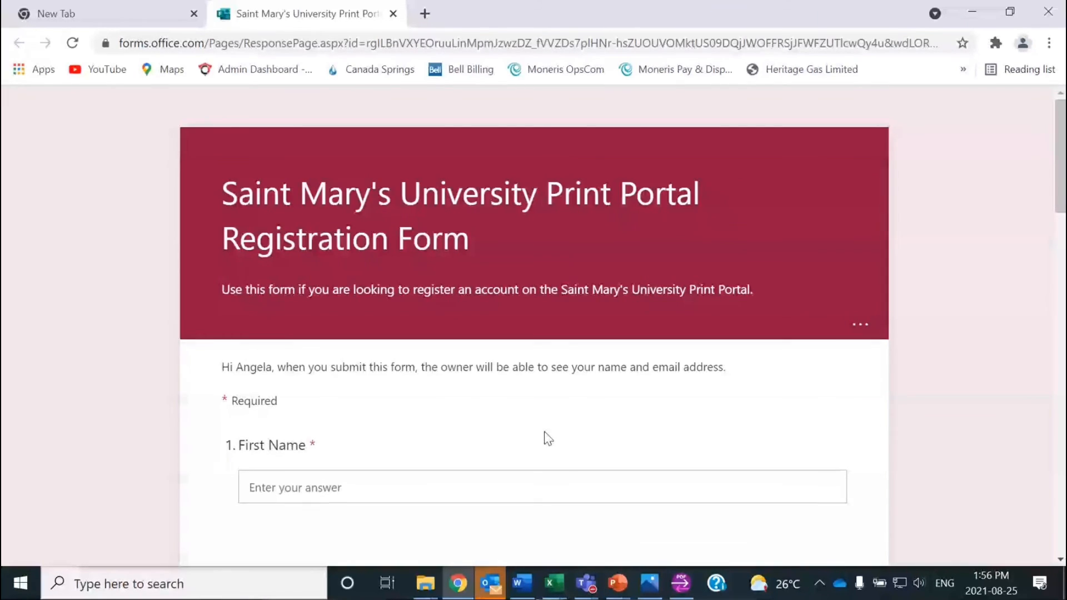
{"action": "scroll", "coordinate": [545, 431], "scroll_direction": "down", "scroll_amount": 3}
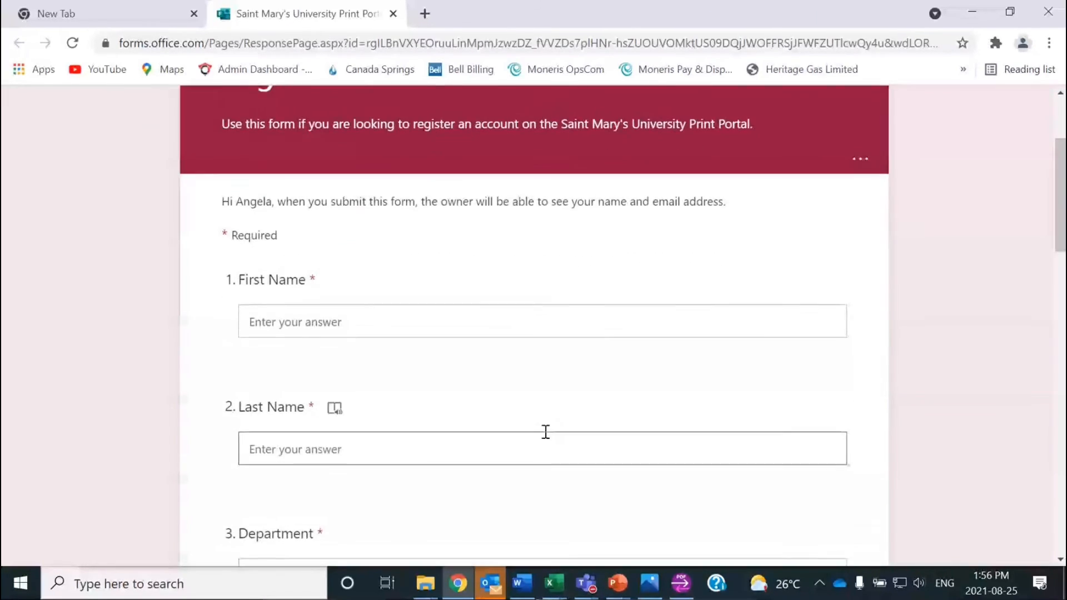
{"action": "scroll", "coordinate": [544, 431], "scroll_direction": "up", "scroll_amount": 2}
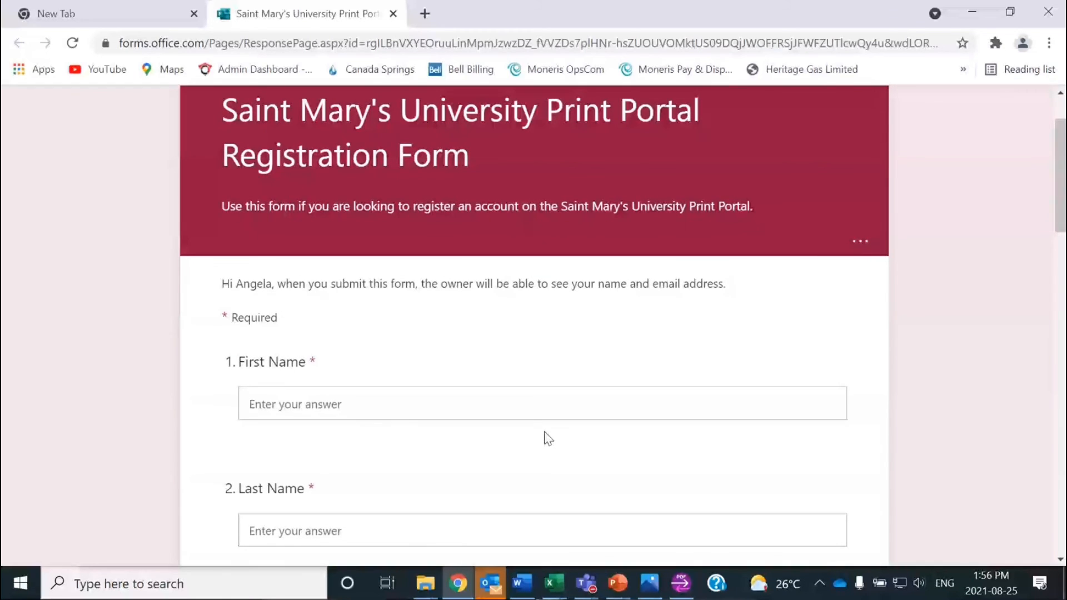
{"action": "scroll", "coordinate": [545, 431], "scroll_direction": "down", "scroll_amount": 2}
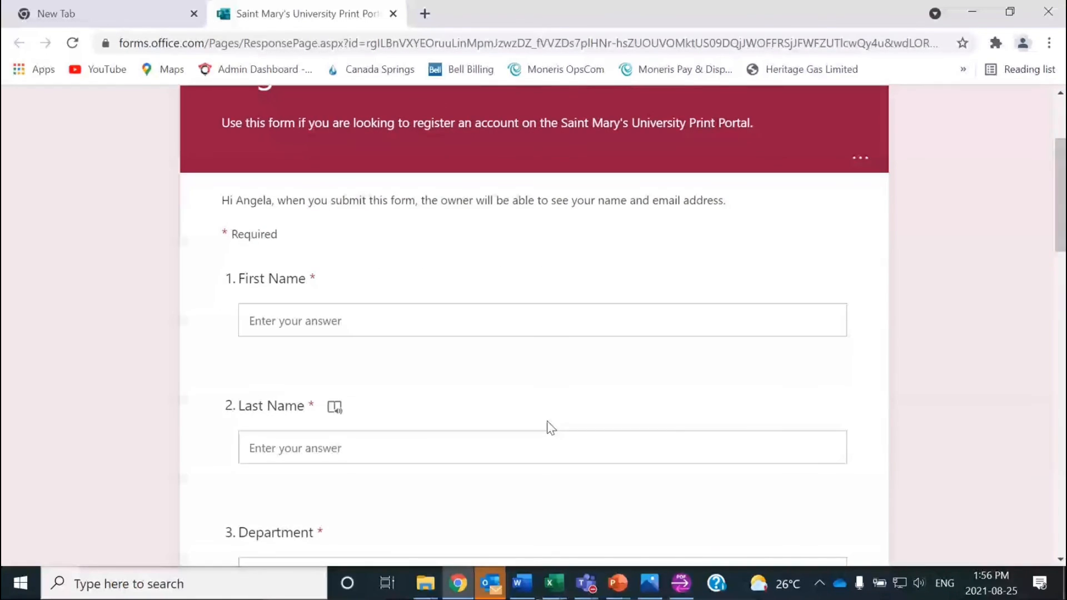
{"action": "scroll", "coordinate": [550, 428], "scroll_direction": "down", "scroll_amount": 8}
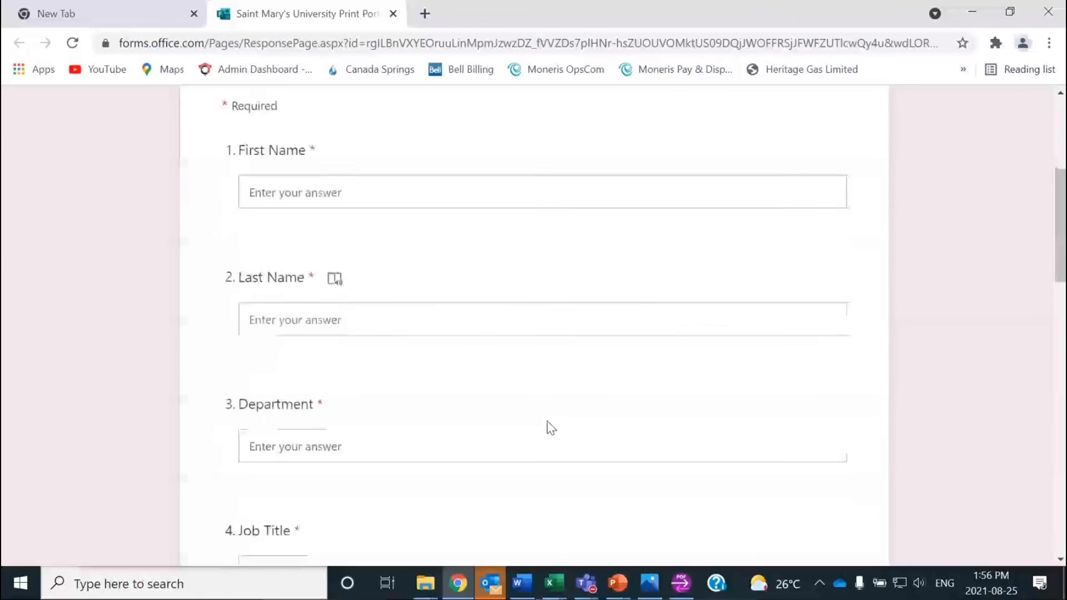
{"action": "scroll", "coordinate": [550, 428], "scroll_direction": "down", "scroll_amount": 6}
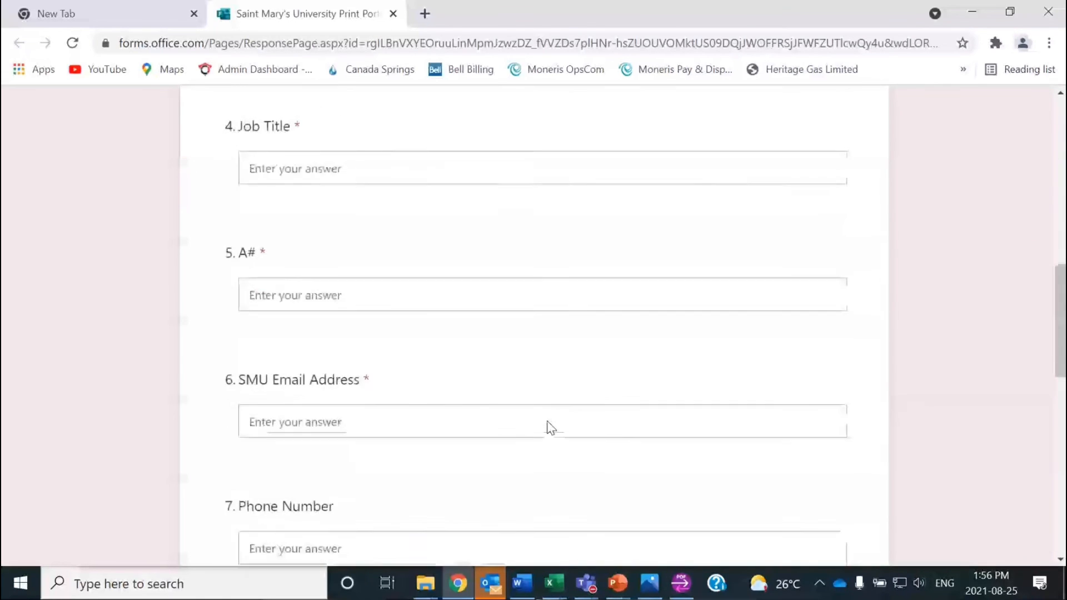
{"action": "scroll", "coordinate": [550, 427], "scroll_direction": "down", "scroll_amount": 2}
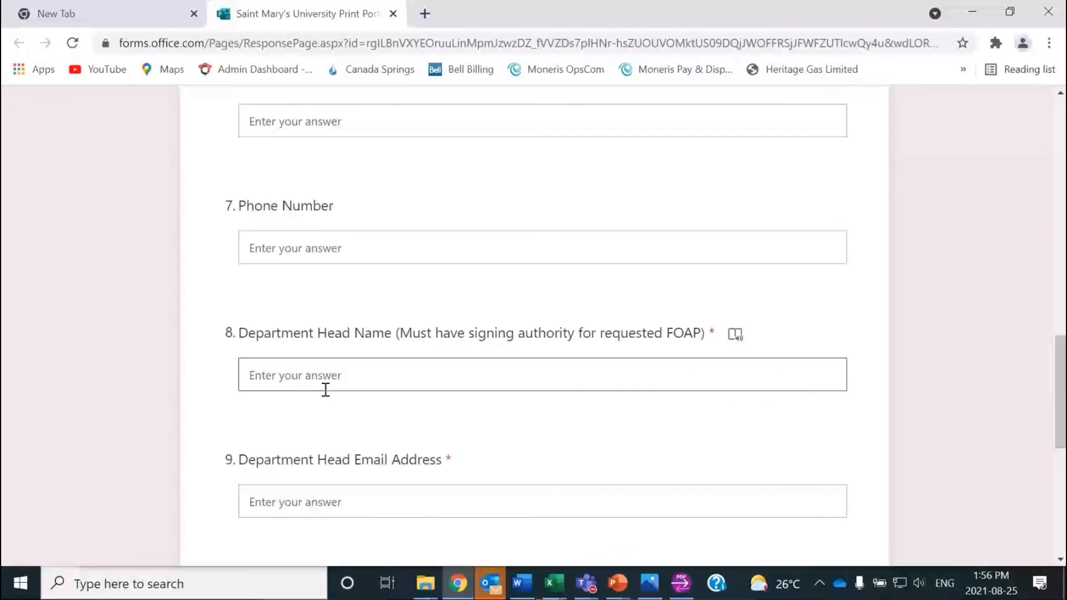
{"action": "scroll", "coordinate": [340, 410], "scroll_direction": "down", "scroll_amount": 4}
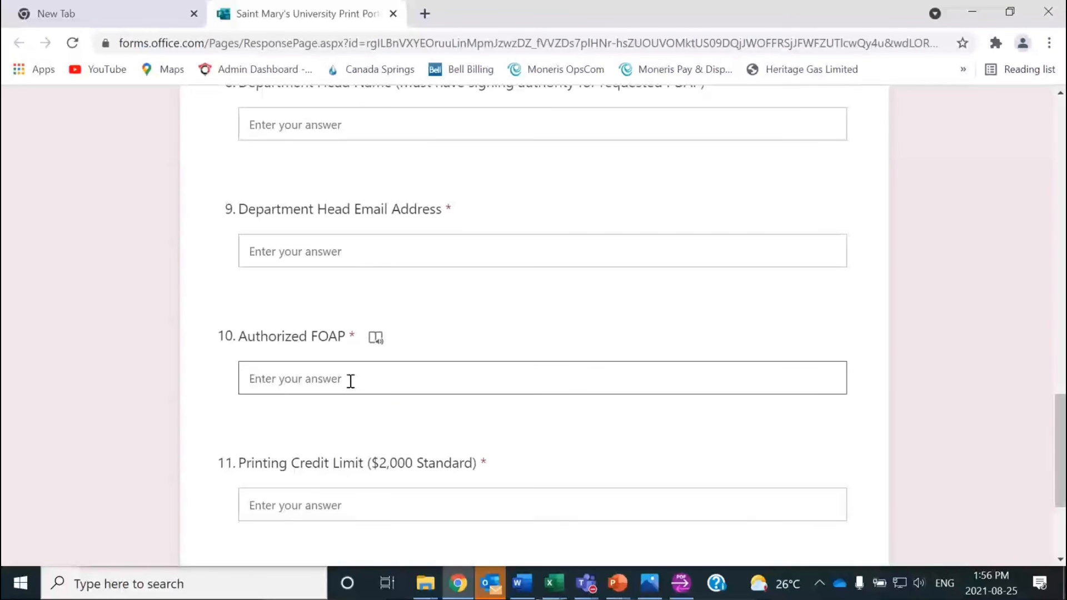
{"action": "scroll", "coordinate": [369, 493], "scroll_direction": "down", "scroll_amount": 3}
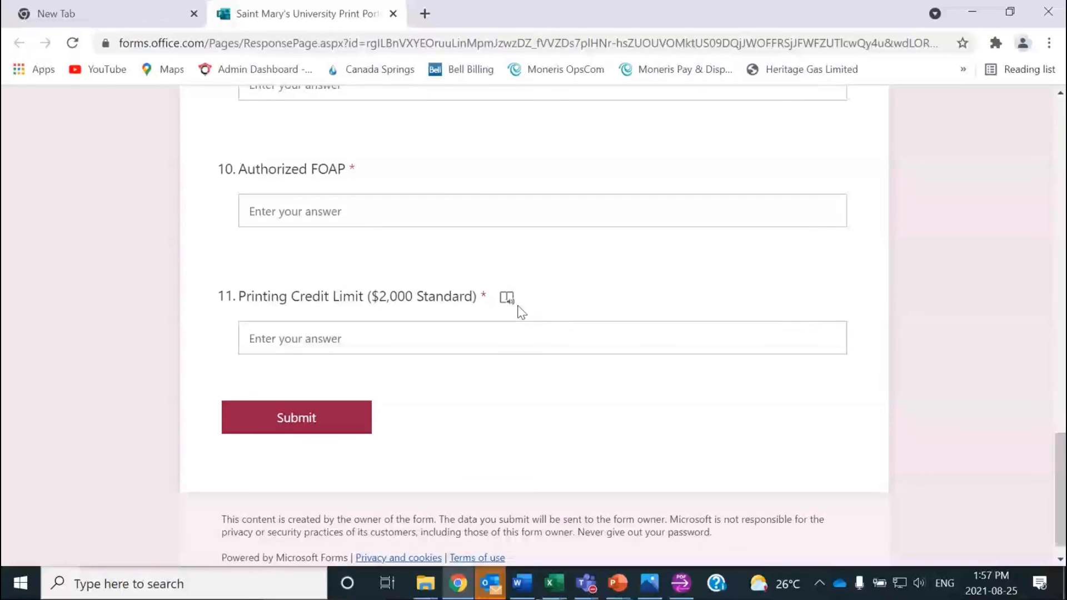
{"action": "scroll", "coordinate": [521, 312], "scroll_direction": "up", "scroll_amount": 7}
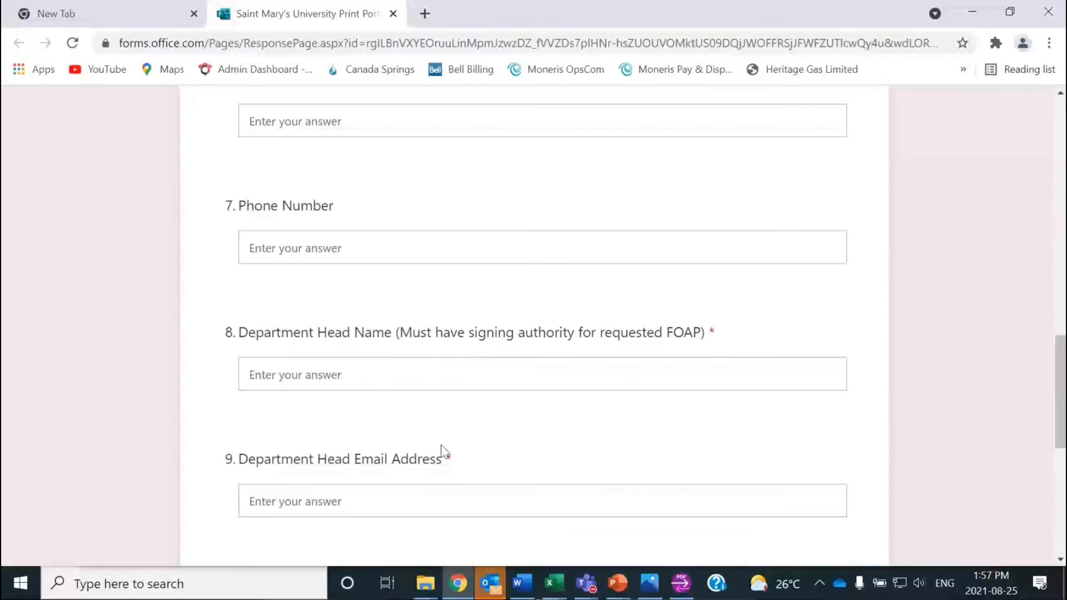
{"action": "scroll", "coordinate": [415, 472], "scroll_direction": "down", "scroll_amount": 1}
{"action": "scroll", "coordinate": [477, 453], "scroll_direction": "down", "scroll_amount": 5}
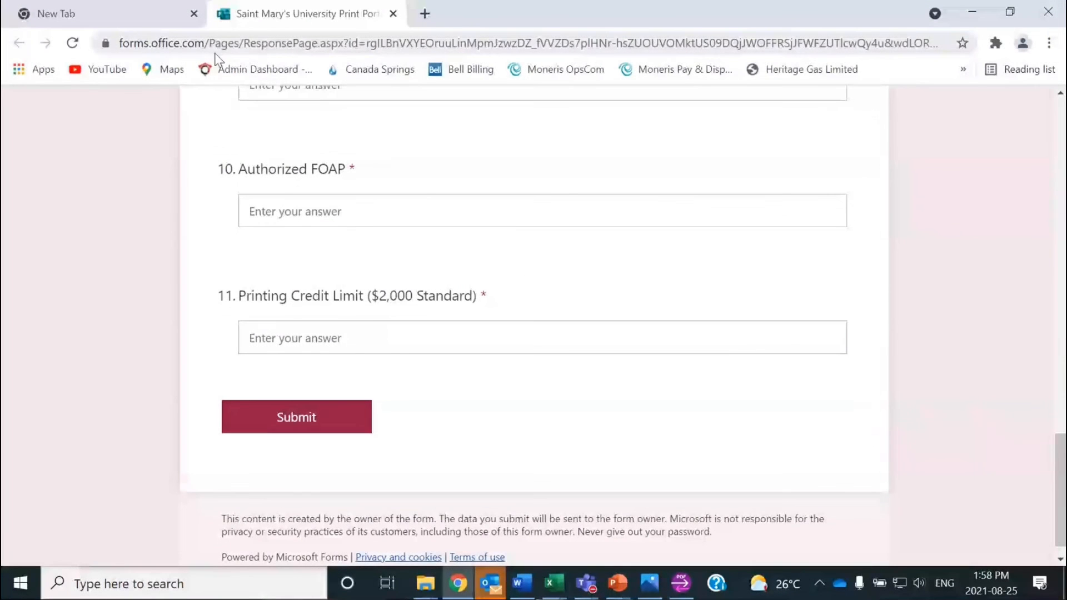
Step: Go to the smu.ca homepage from the address bar
{"action": "left_click", "coordinate": [217, 44]}
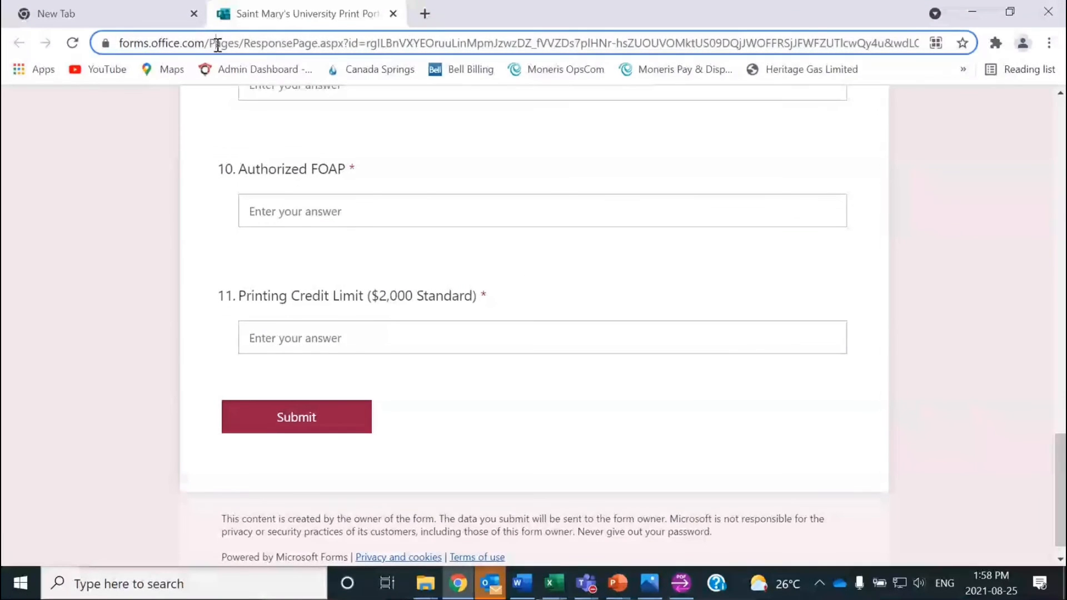
{"action": "type", "text": "smu"}
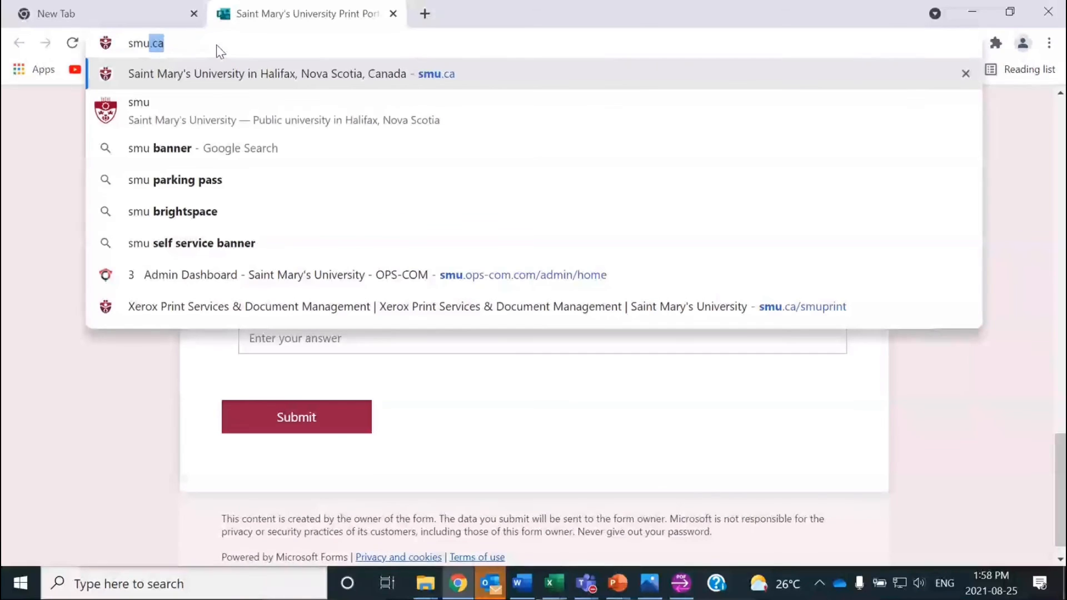
{"action": "key", "text": "Return"}
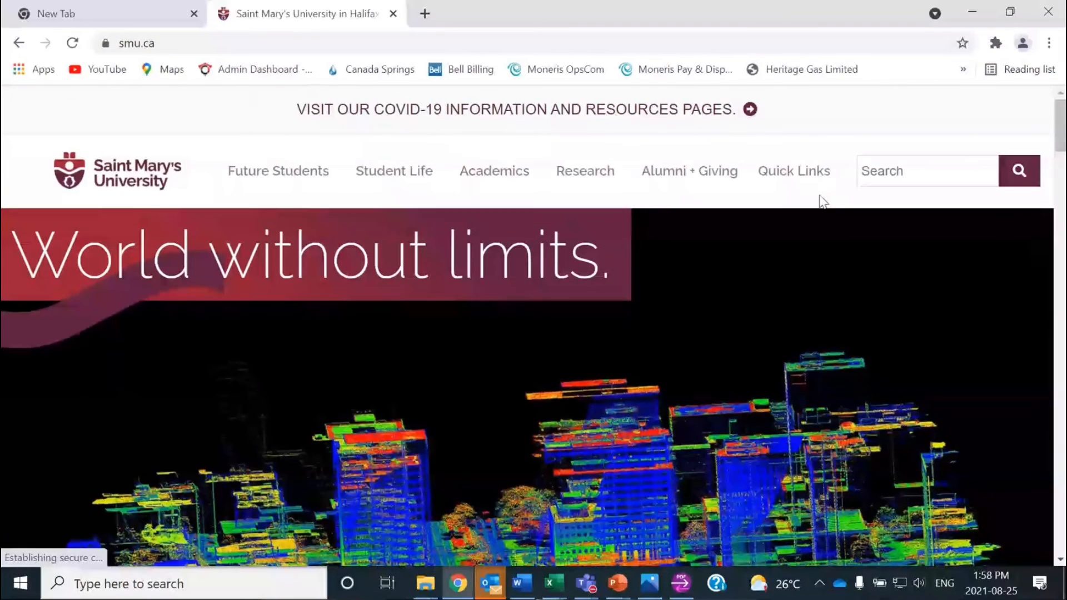
Step: Search the site for 'print' and open the Xerox Print Services & Document Management page
{"action": "left_click", "coordinate": [874, 176]}
{"action": "type", "text": "pr"}
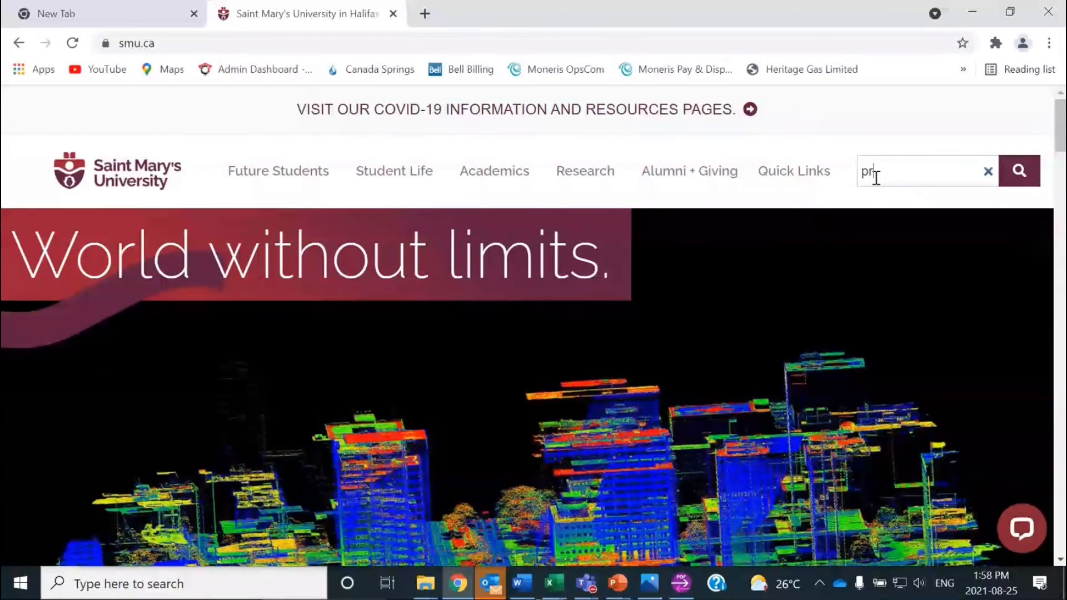
{"action": "type", "text": "int"}
{"action": "key", "text": "Return"}
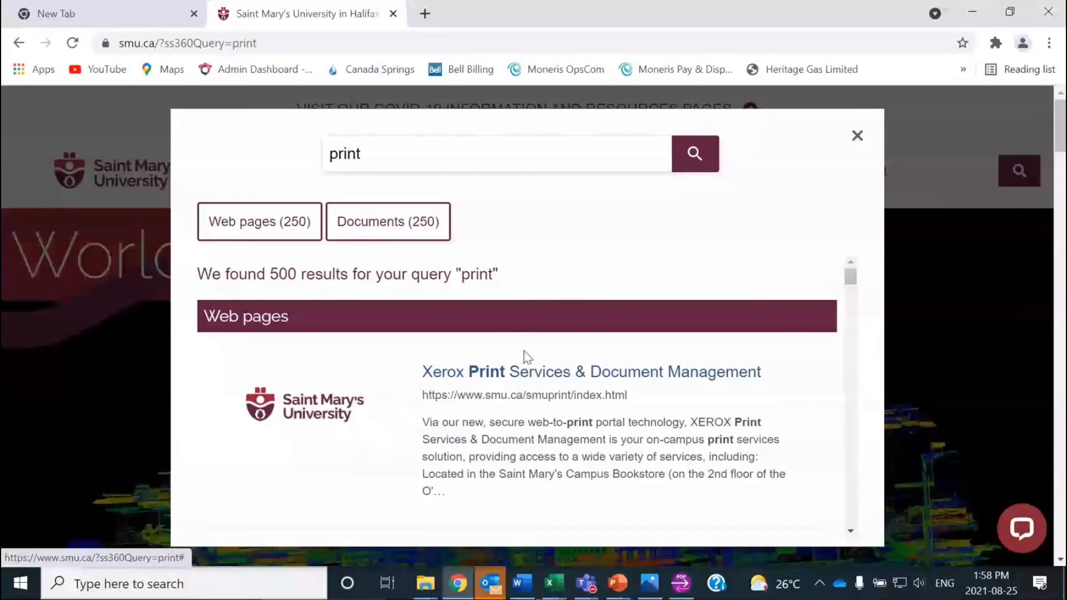
{"action": "left_click", "coordinate": [538, 372]}
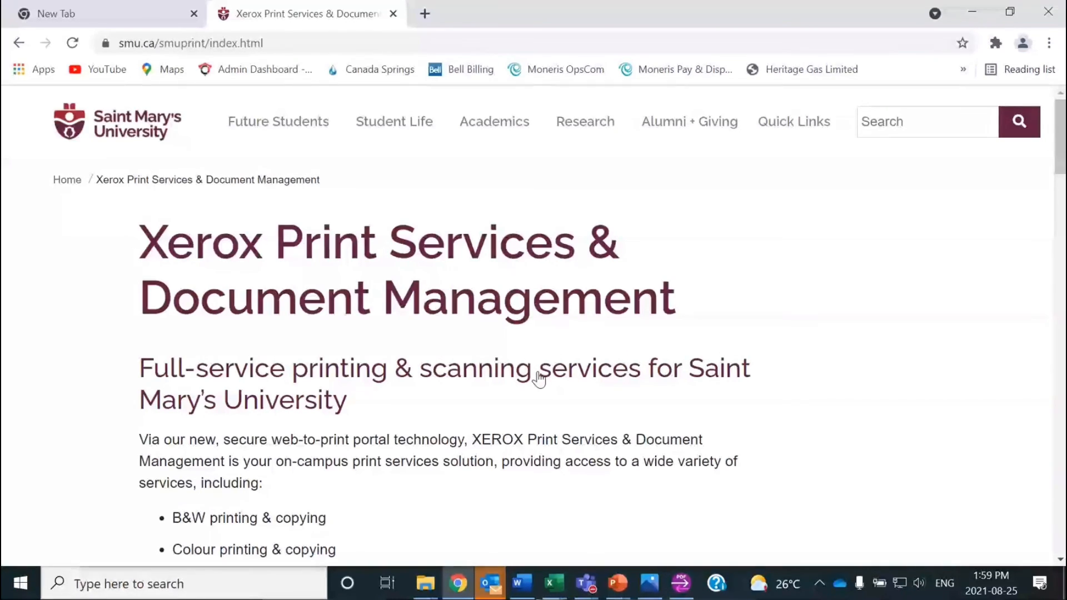
Step: Open the Xerox PDF order form from the 'How to make a print order NOW' section
{"action": "scroll", "coordinate": [477, 417], "scroll_direction": "down", "scroll_amount": 13}
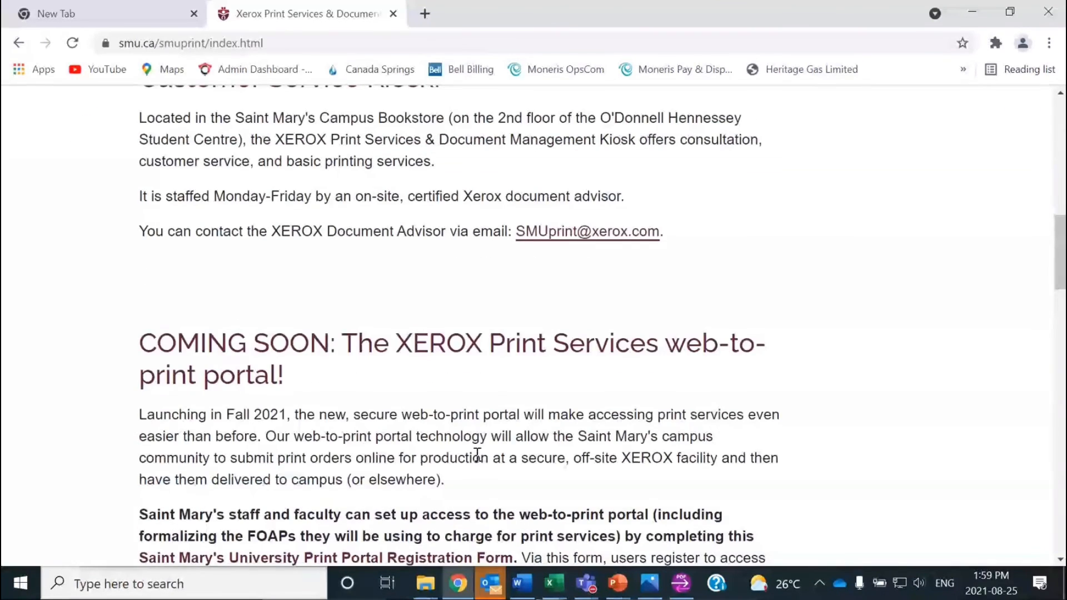
{"action": "scroll", "coordinate": [478, 461], "scroll_direction": "down", "scroll_amount": 6}
{"action": "scroll", "coordinate": [479, 467], "scroll_direction": "down", "scroll_amount": 1}
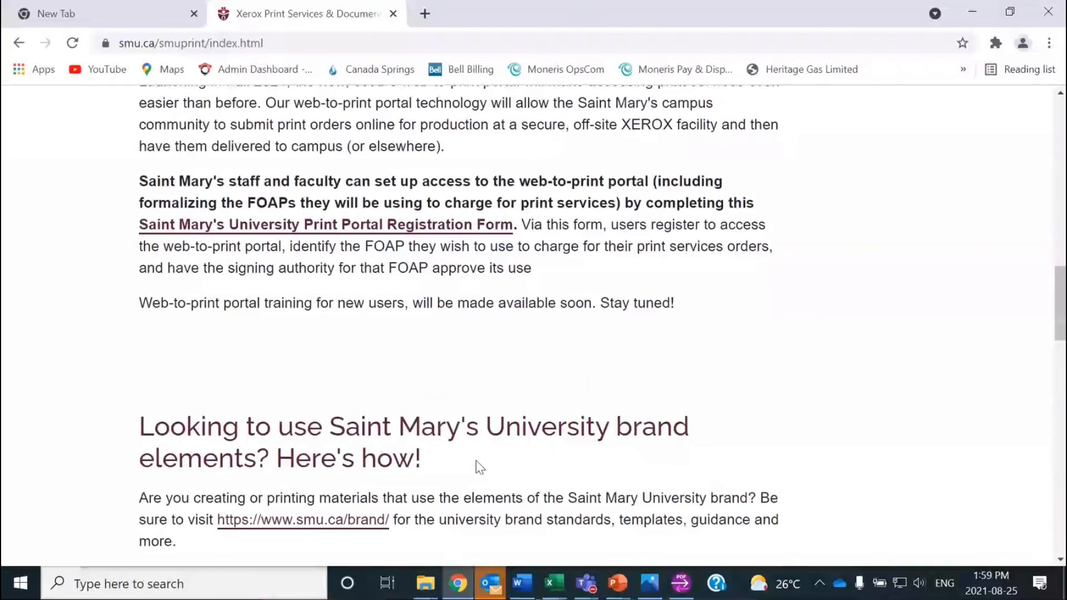
{"action": "scroll", "coordinate": [479, 466], "scroll_direction": "down", "scroll_amount": 2}
{"action": "scroll", "coordinate": [479, 466], "scroll_direction": "down", "scroll_amount": 3}
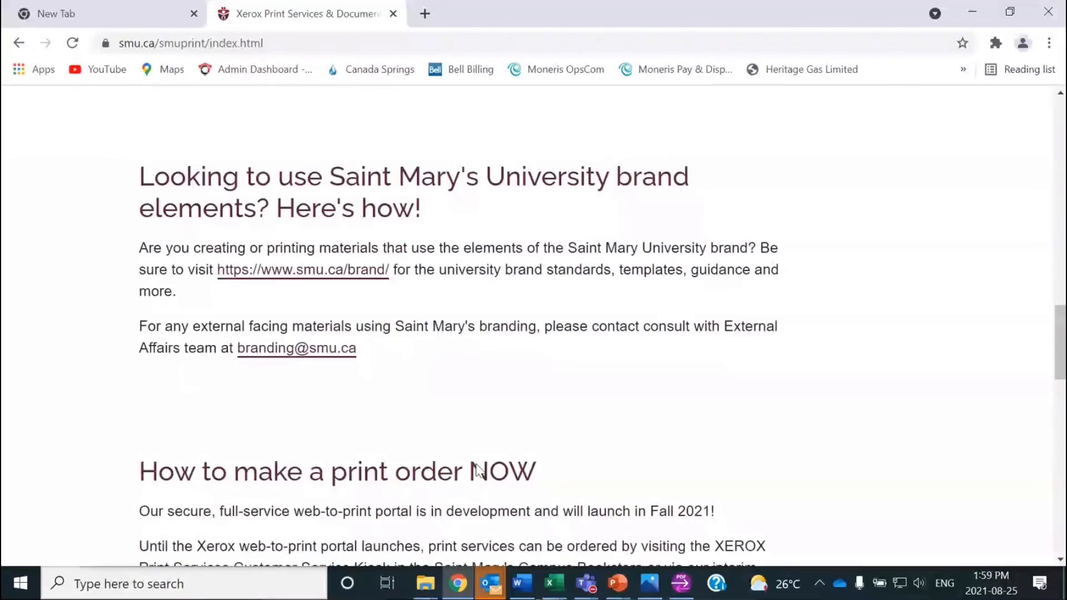
{"action": "scroll", "coordinate": [477, 471], "scroll_direction": "down", "scroll_amount": 1}
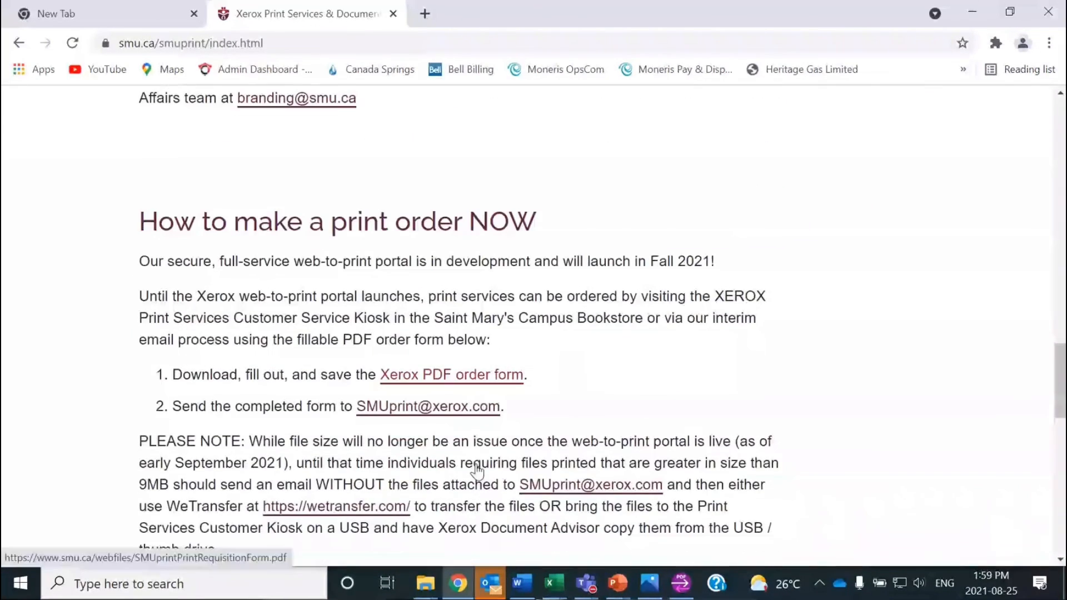
{"action": "left_click", "coordinate": [471, 378]}
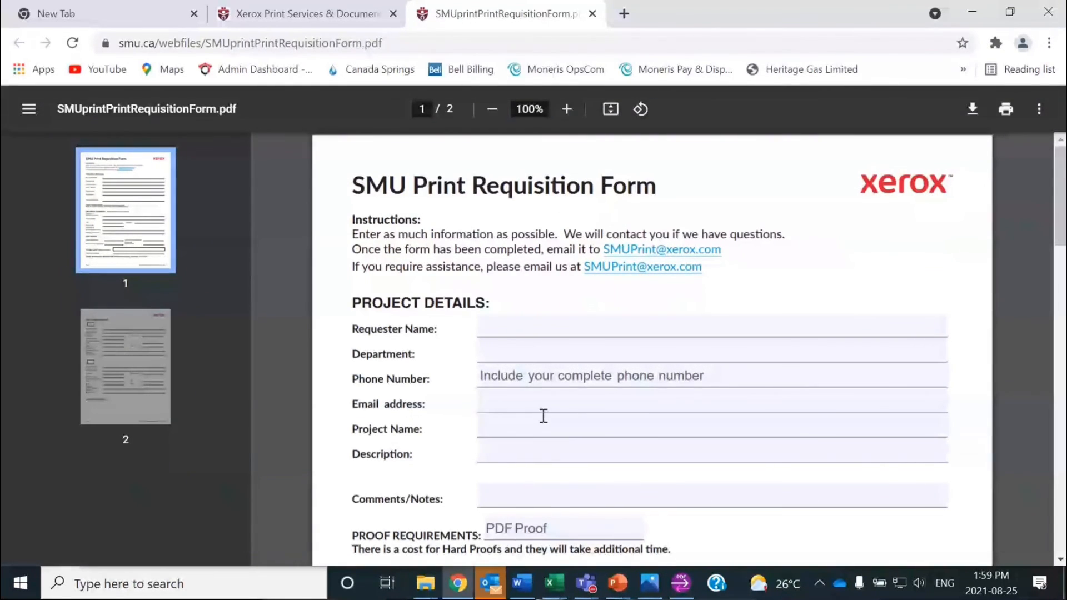
Step: Skim the SMU Print Requisition Form PDF, then go back to the Xerox Print Services tab
{"action": "scroll", "coordinate": [542, 416], "scroll_direction": "down", "scroll_amount": 3}
{"action": "scroll", "coordinate": [543, 415], "scroll_direction": "down", "scroll_amount": 2}
{"action": "scroll", "coordinate": [450, 152], "scroll_direction": "up", "scroll_amount": 2}
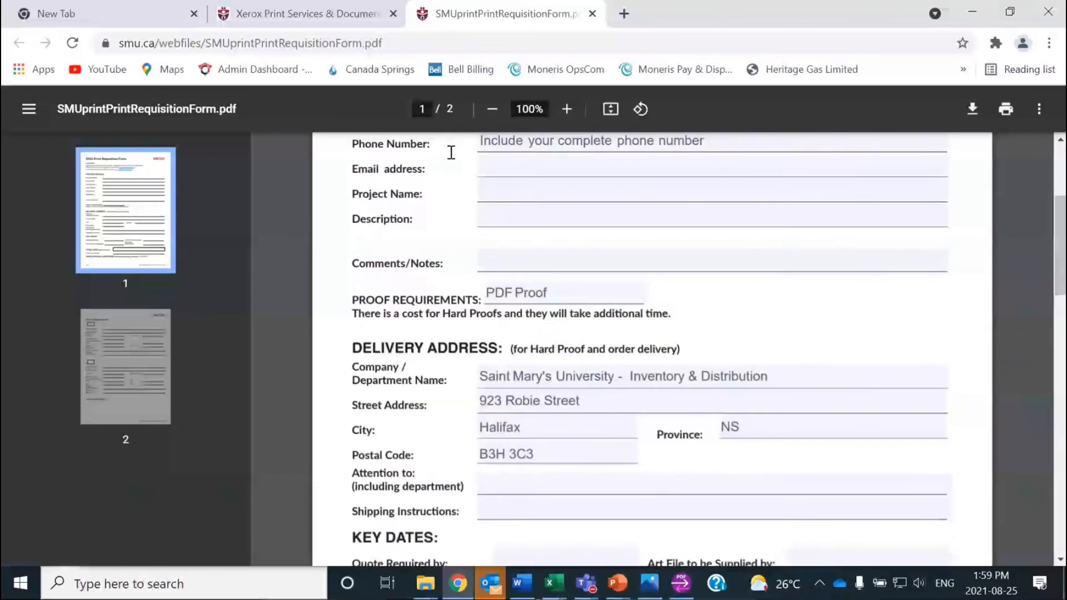
{"action": "left_click", "coordinate": [229, 18]}
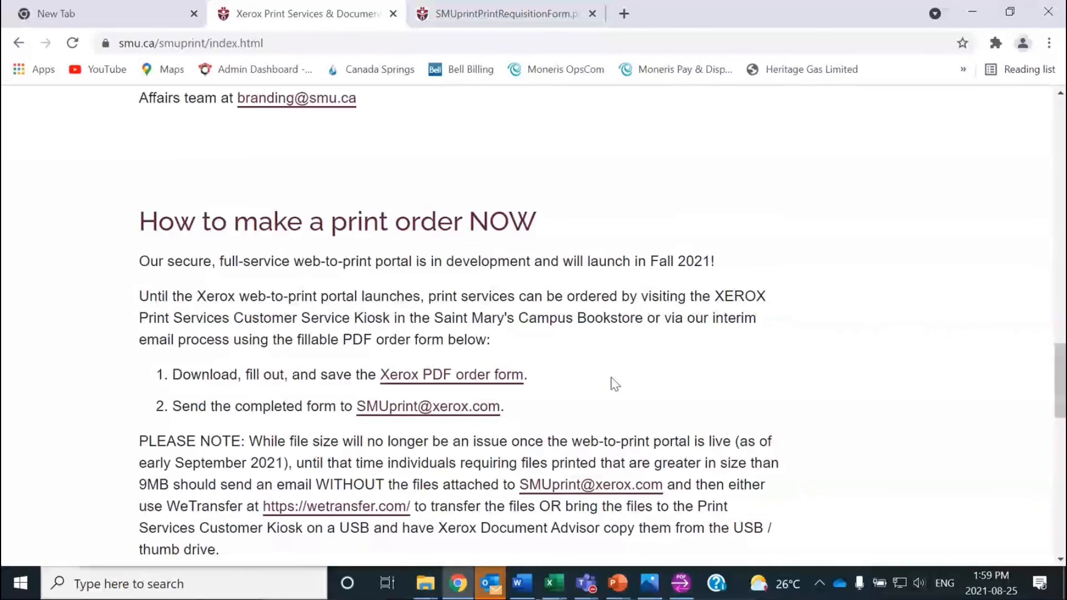
Step: Cycle through Outlook and the Kofax CER # 2275 Hoteling Space document
{"action": "key", "text": "alt+Tab"}
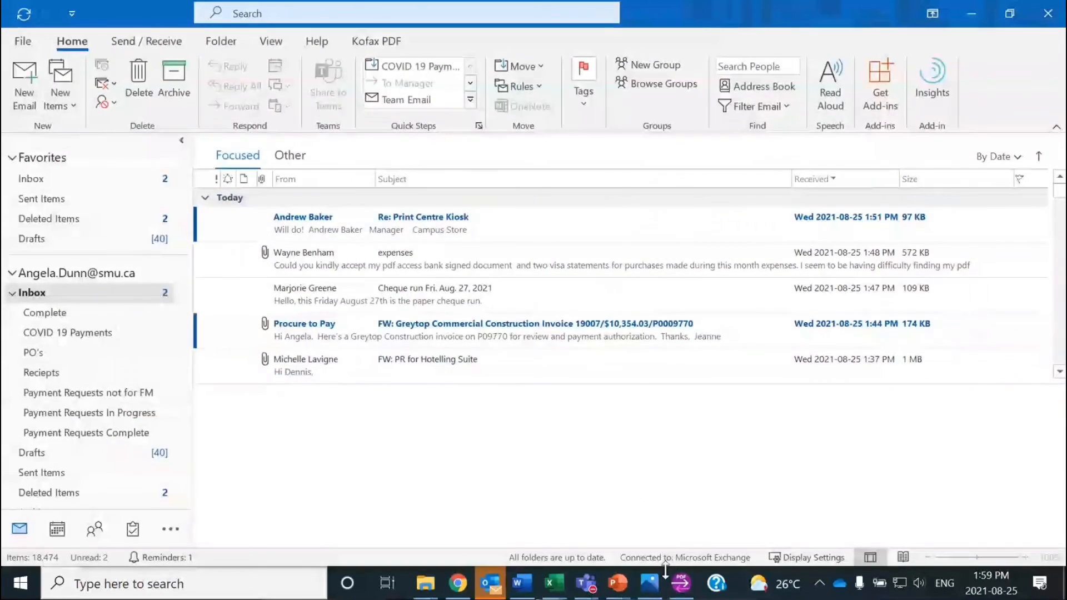
{"action": "key", "text": "alt+Tab"}
{"action": "left_click", "coordinate": [679, 583]}
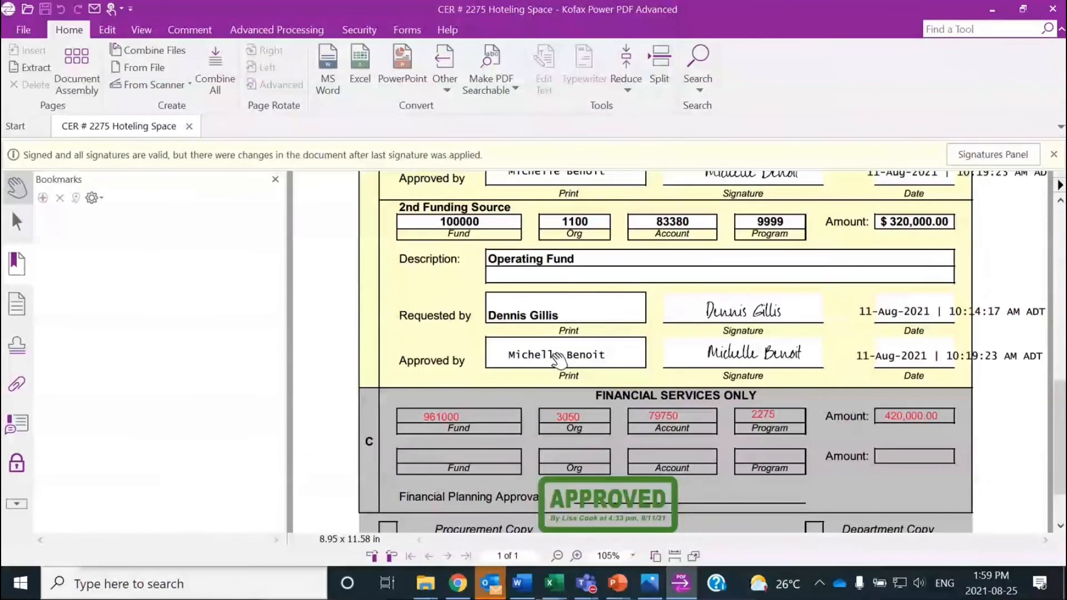
{"action": "key", "text": "alt+Tab"}
Step: Return to the print services page in Chrome and reopen the Xerox PDF order form
{"action": "left_click", "coordinate": [461, 584]}
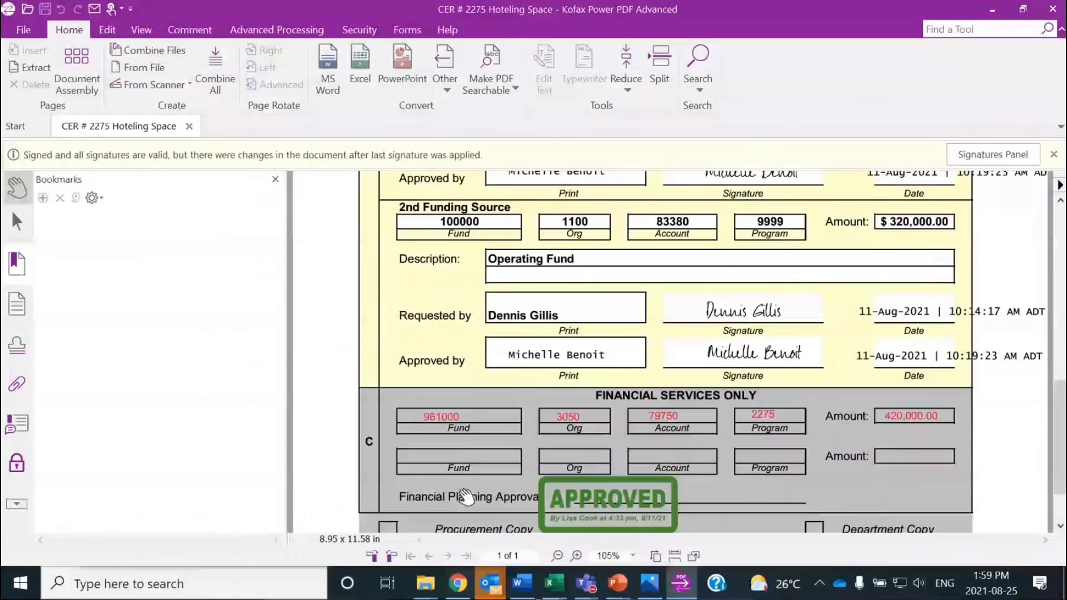
{"action": "left_click", "coordinate": [458, 584]}
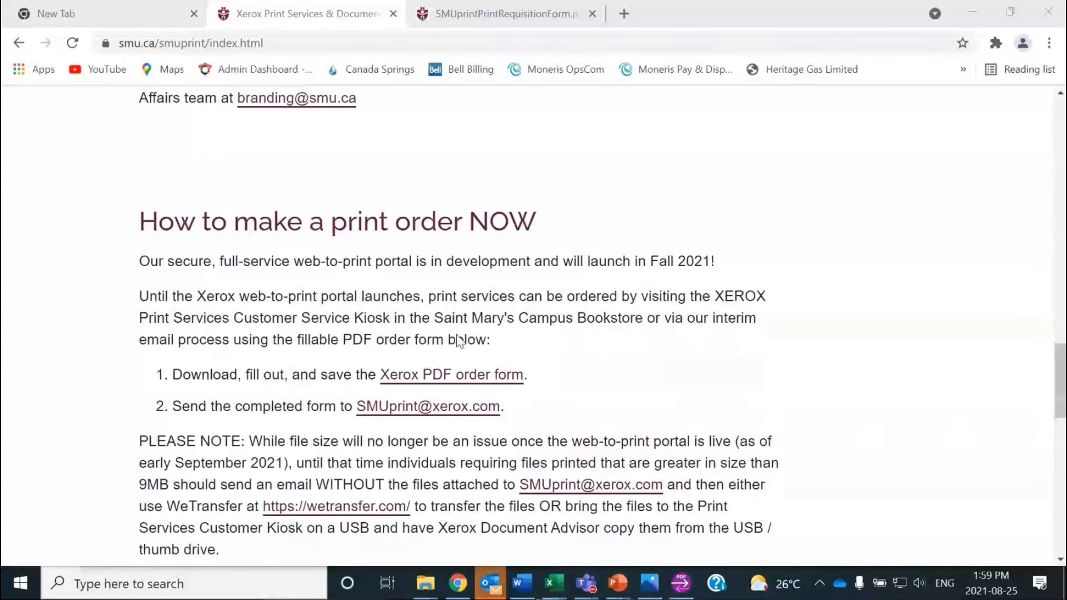
{"action": "left_click", "coordinate": [459, 371]}
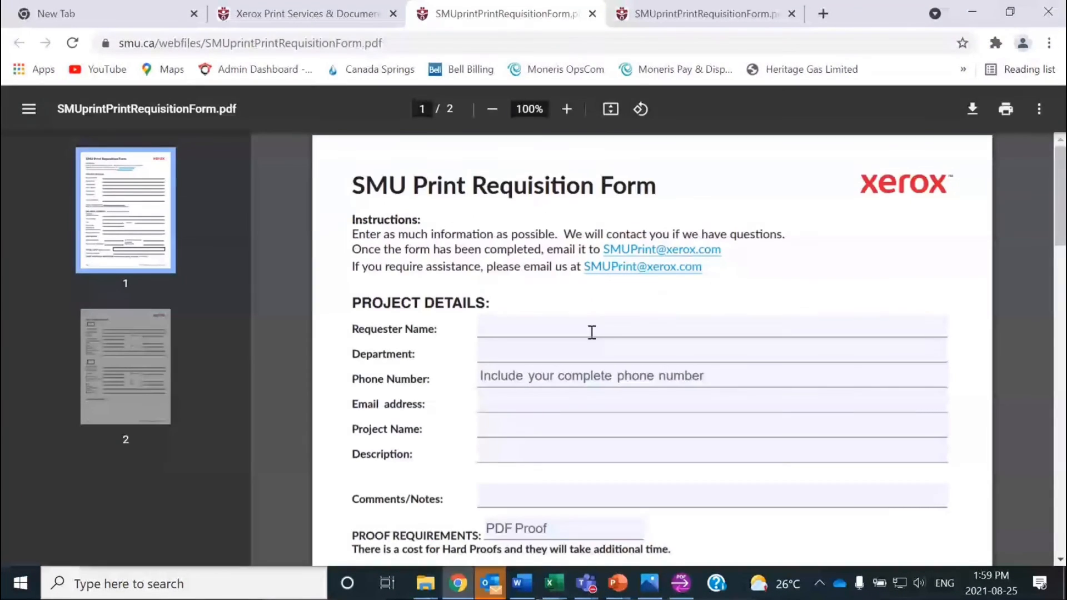
Step: Scroll the requisition form past Project Details, Delivery Address and Key Dates to page 2's Print Requirements
{"action": "scroll", "coordinate": [661, 315], "scroll_direction": "down", "scroll_amount": 5}
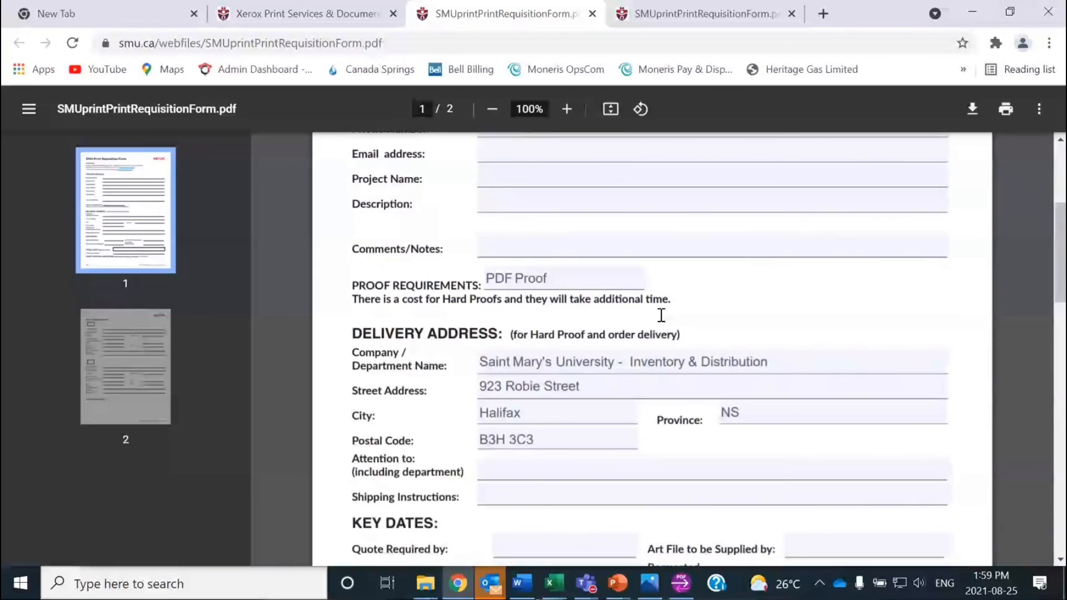
{"action": "scroll", "coordinate": [661, 315], "scroll_direction": "down", "scroll_amount": 2}
{"action": "scroll", "coordinate": [659, 323], "scroll_direction": "down", "scroll_amount": 5}
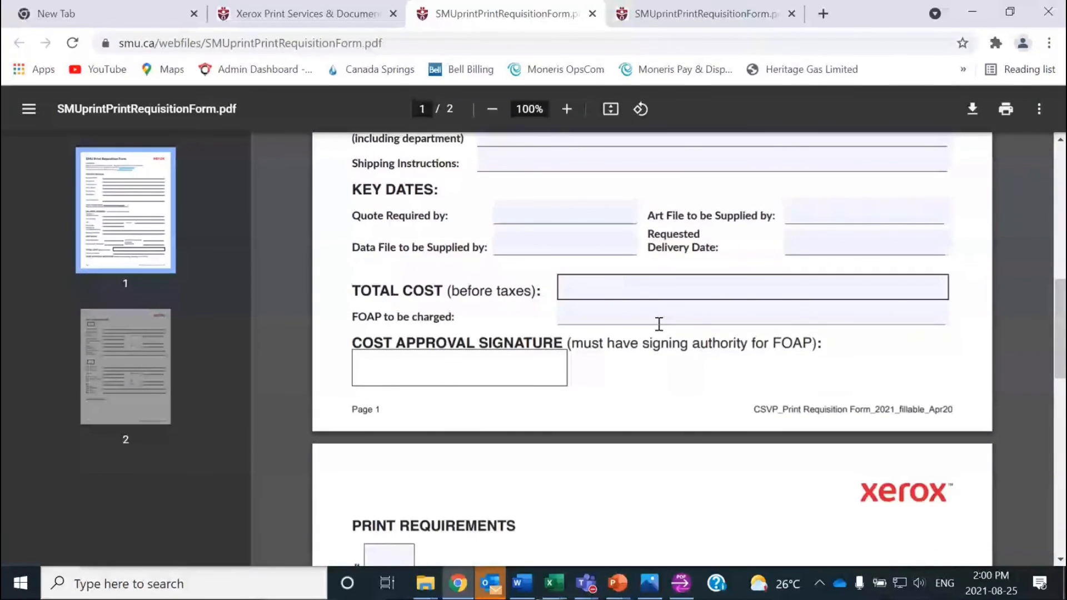
{"action": "scroll", "coordinate": [659, 324], "scroll_direction": "down", "scroll_amount": 6}
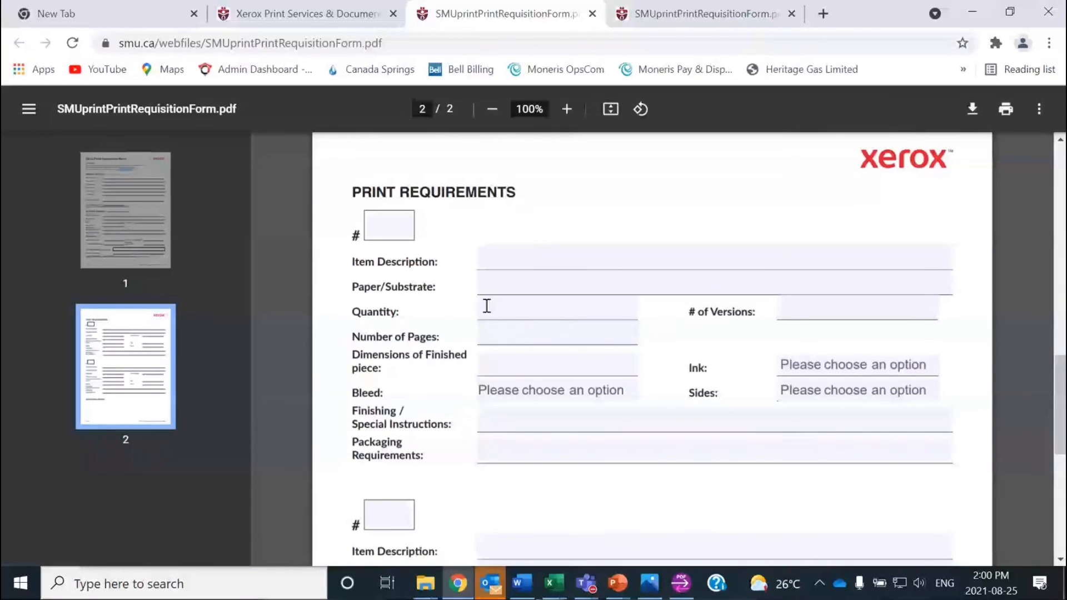